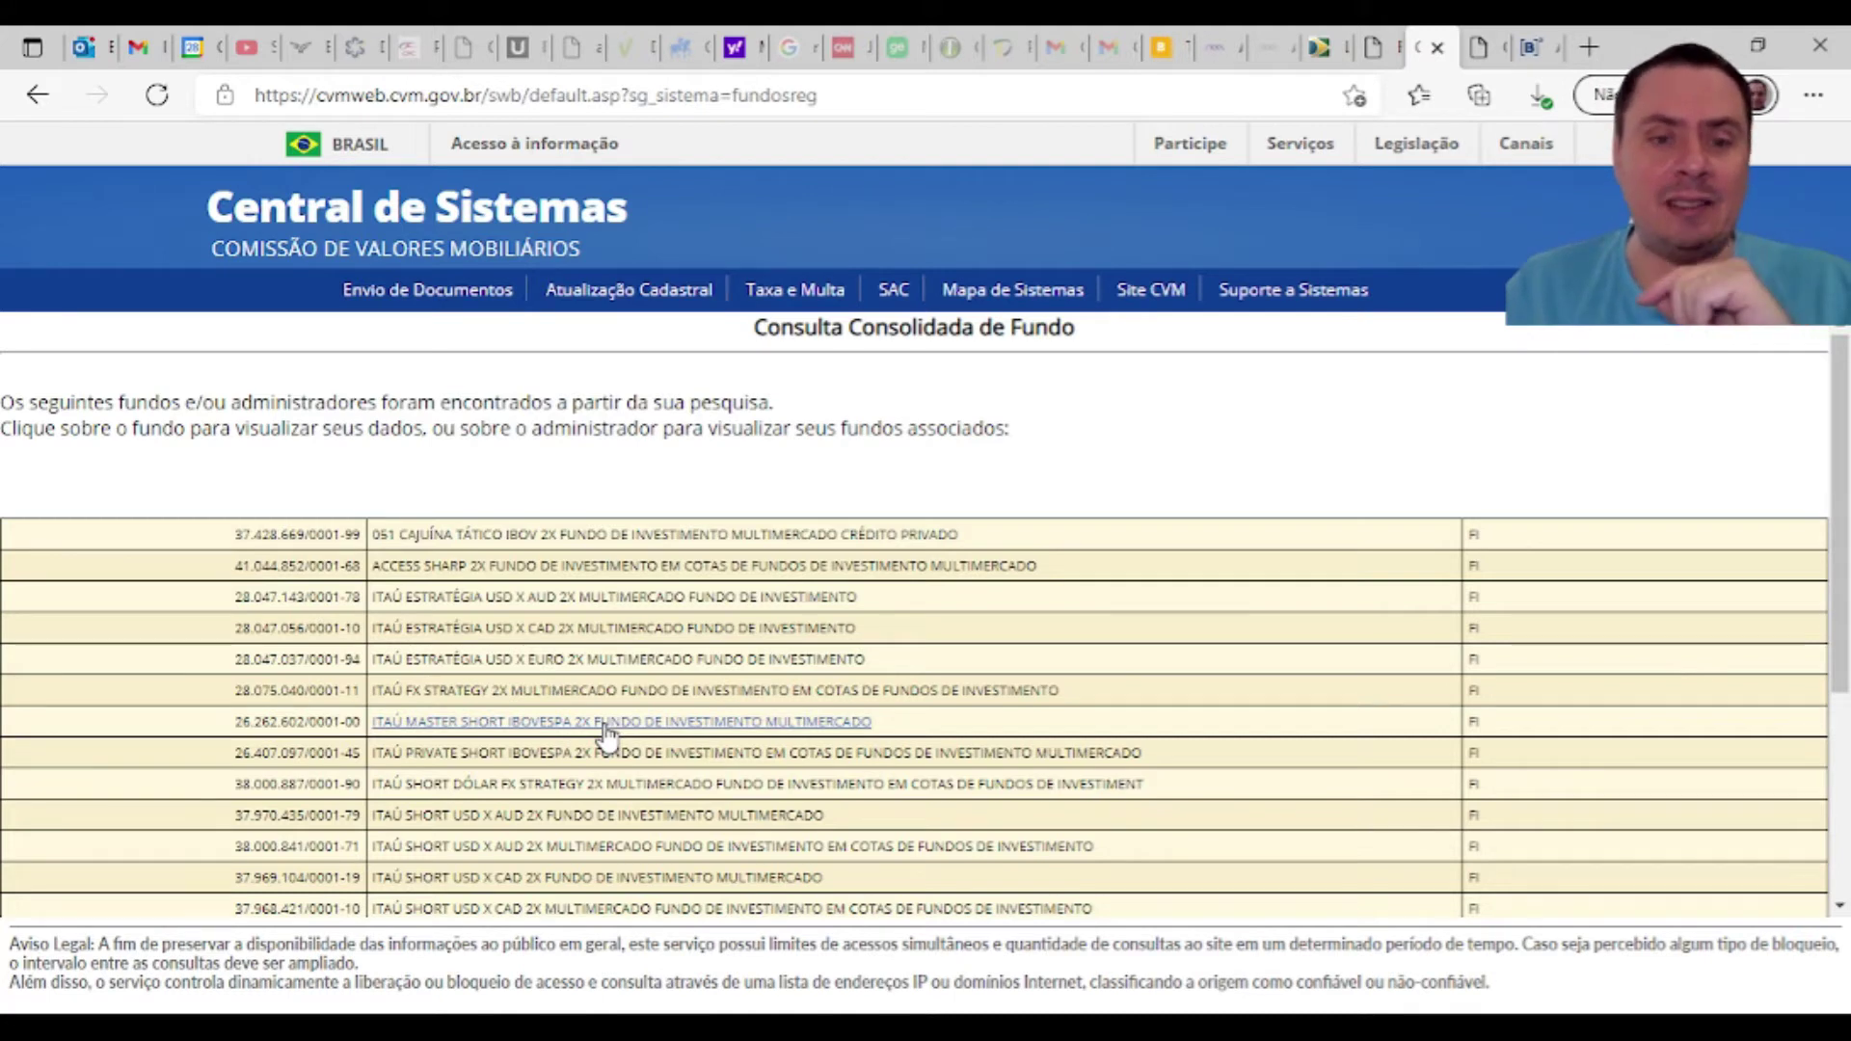
# Step: Open the ITAÚ MASTER SHORT IBOVESPA 2X multimercado fund and view its Composição da Carteira
pyautogui.click(605, 727)
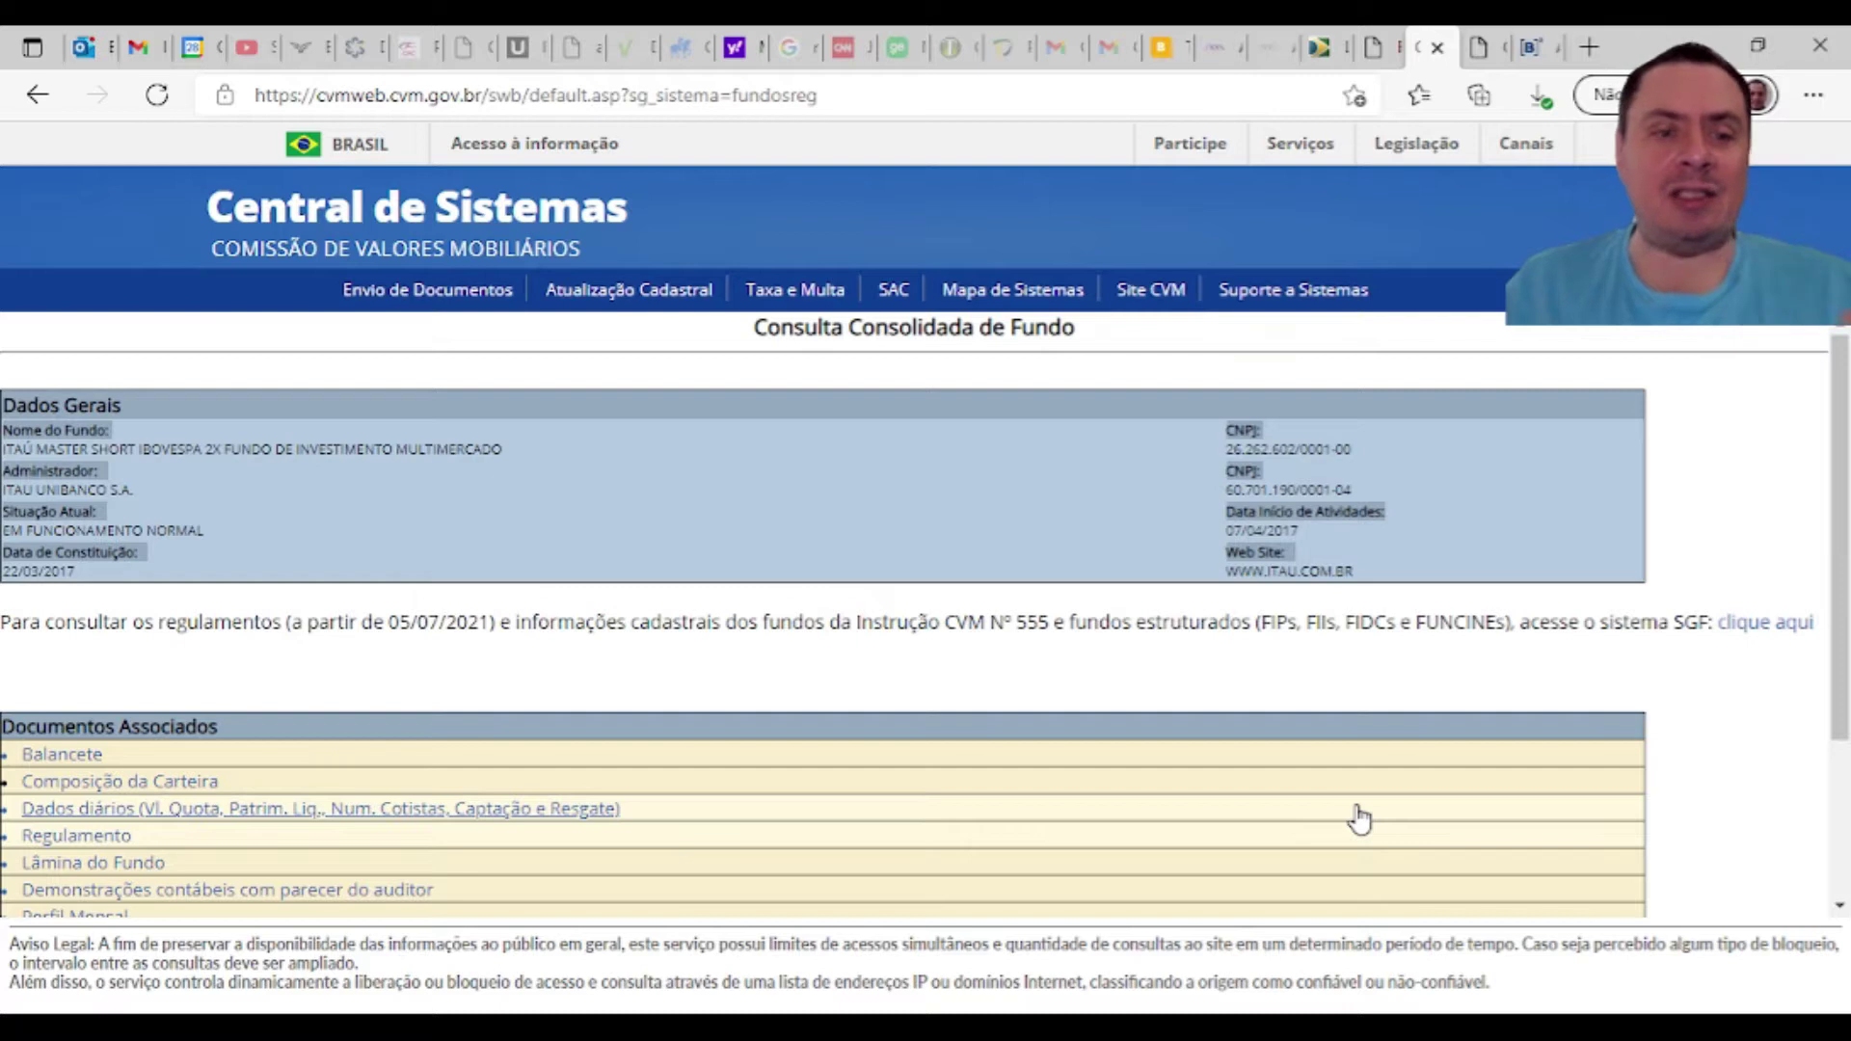
pyautogui.scroll(-1, 1072, 611)
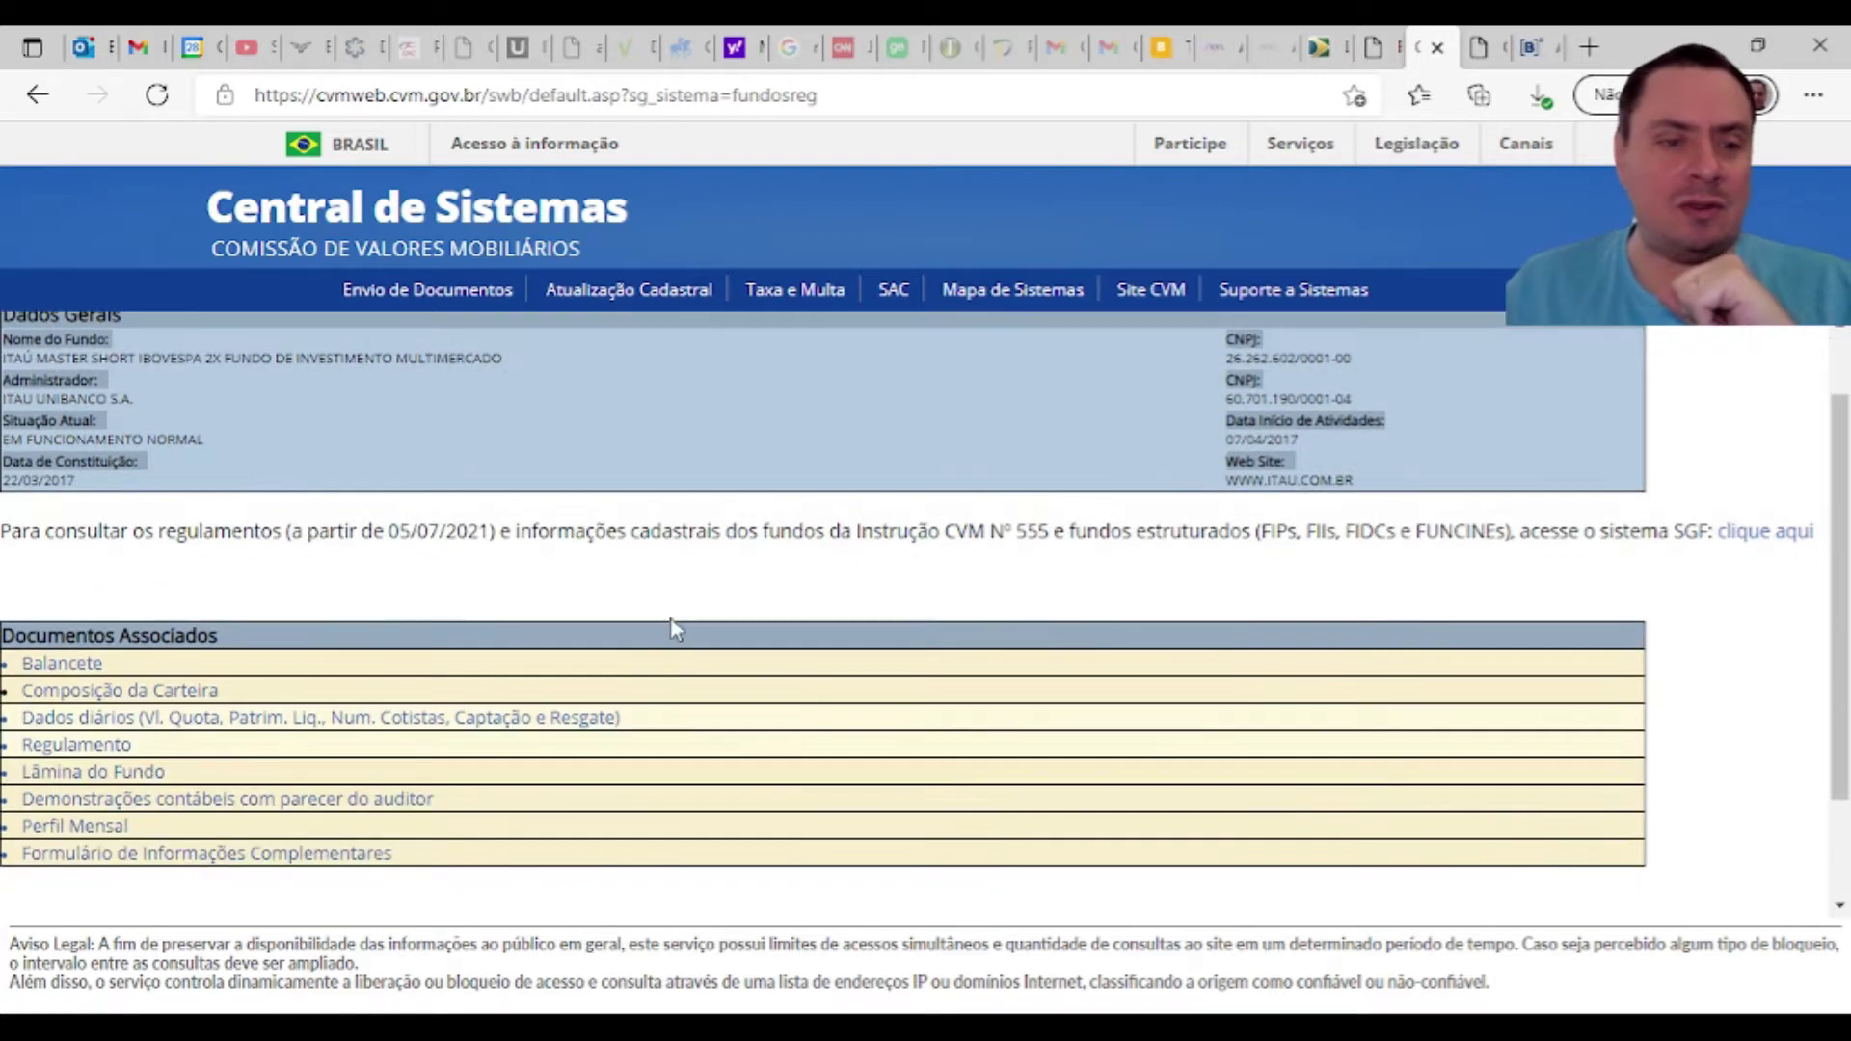
pyautogui.click(177, 694)
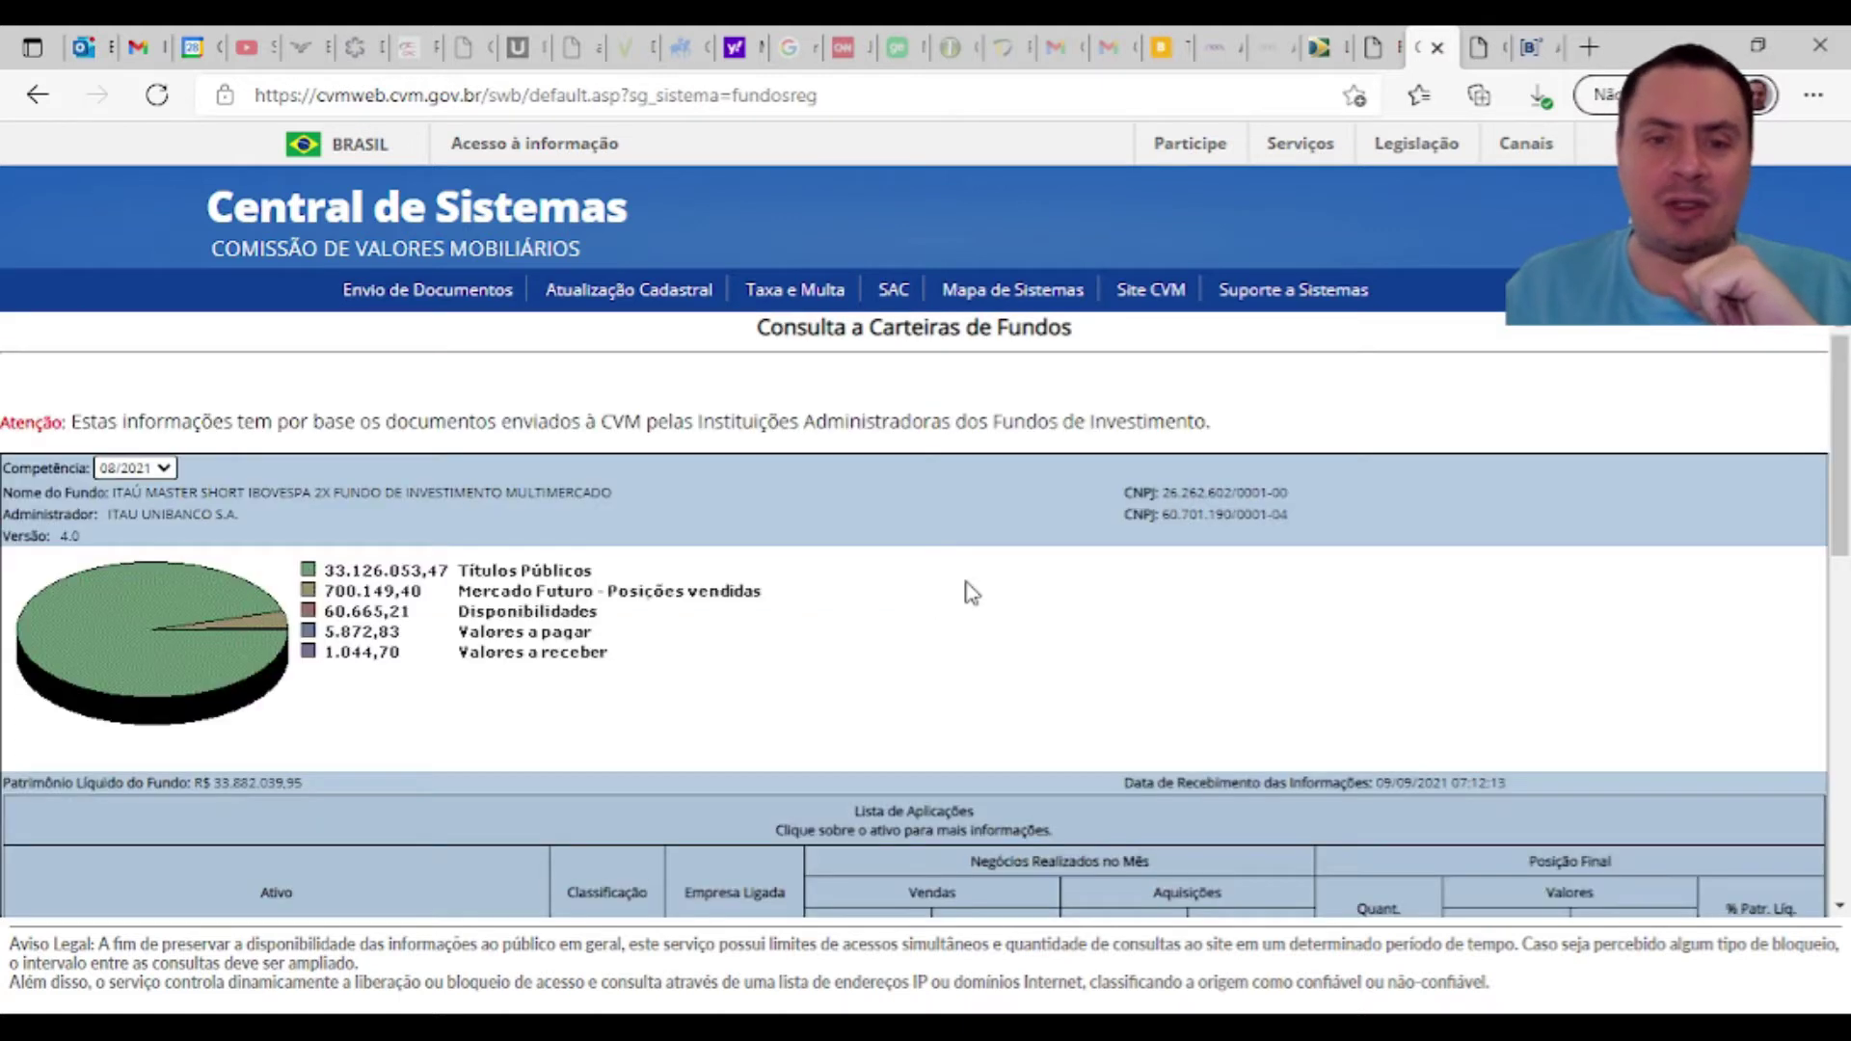
pyautogui.scroll(-5, 972, 593)
pyautogui.scroll(5, 977, 590)
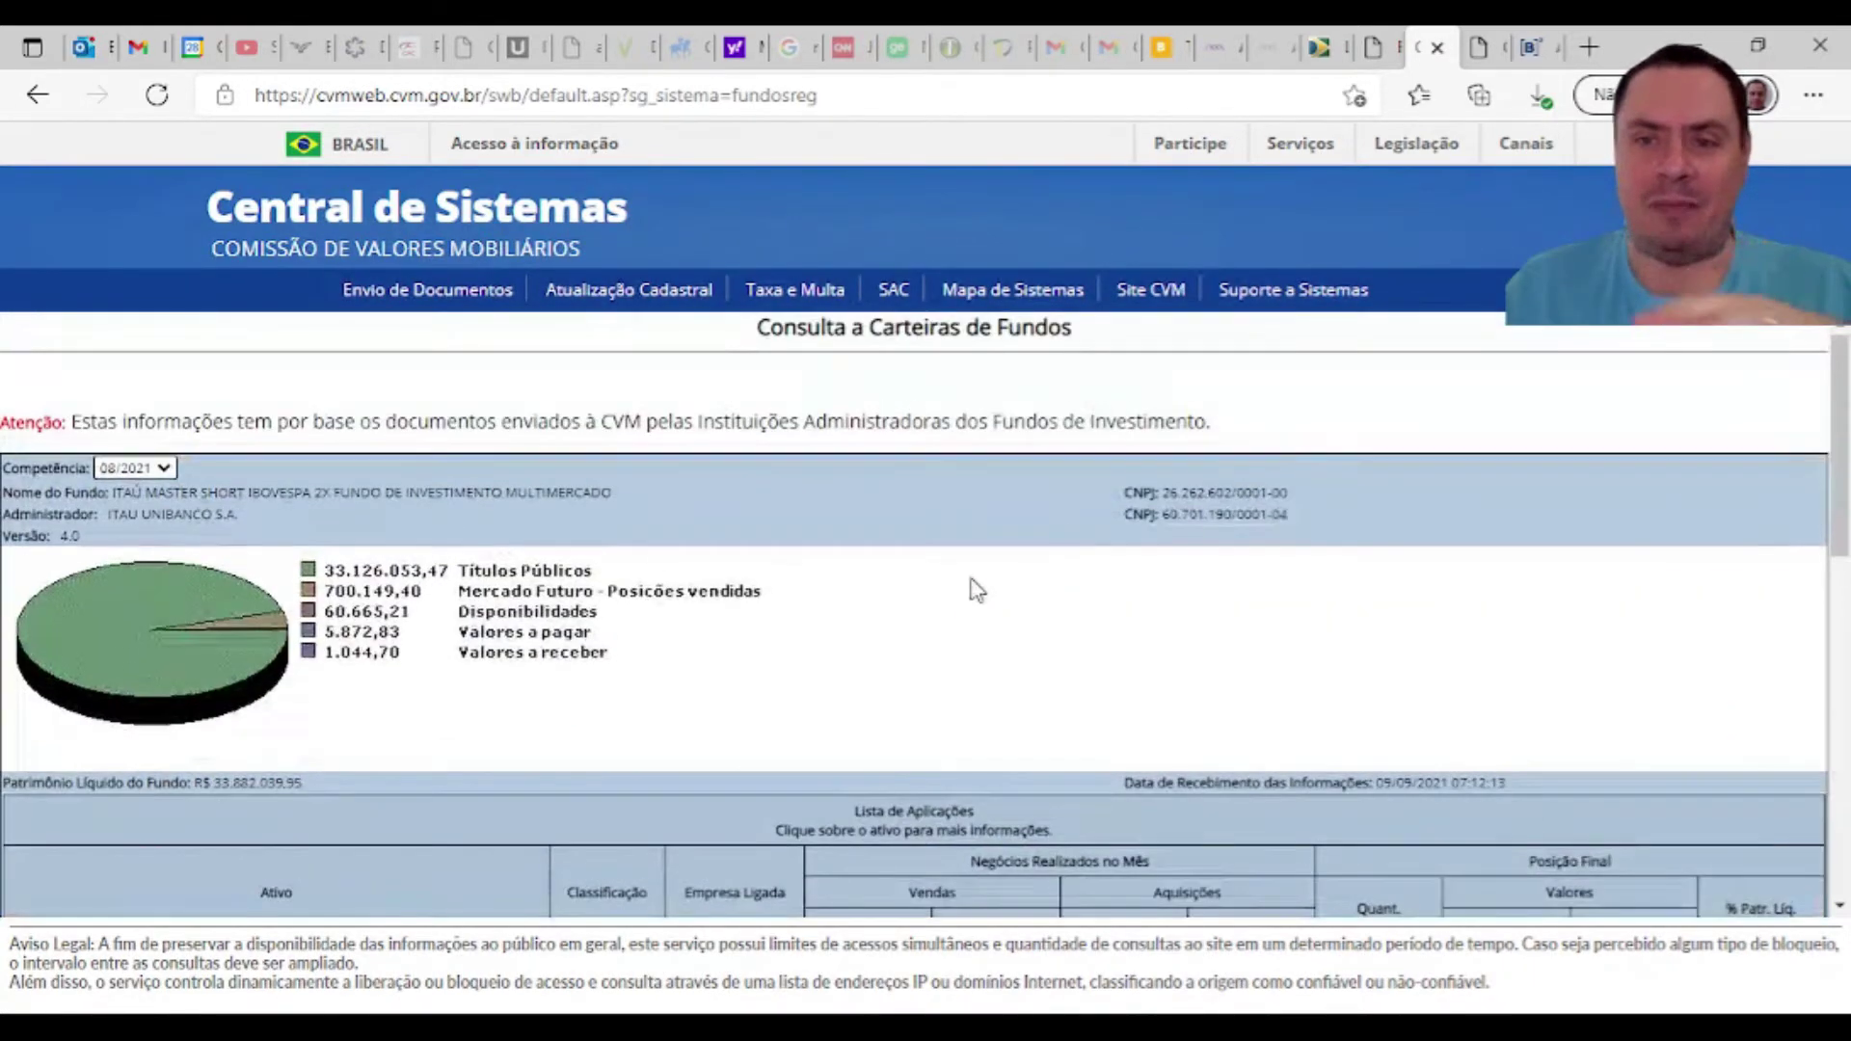
# Step: Inspect the Nº. Total de Cotistas column in the fund's Dados diários and return to the fund search results
pyautogui.click(37, 94)
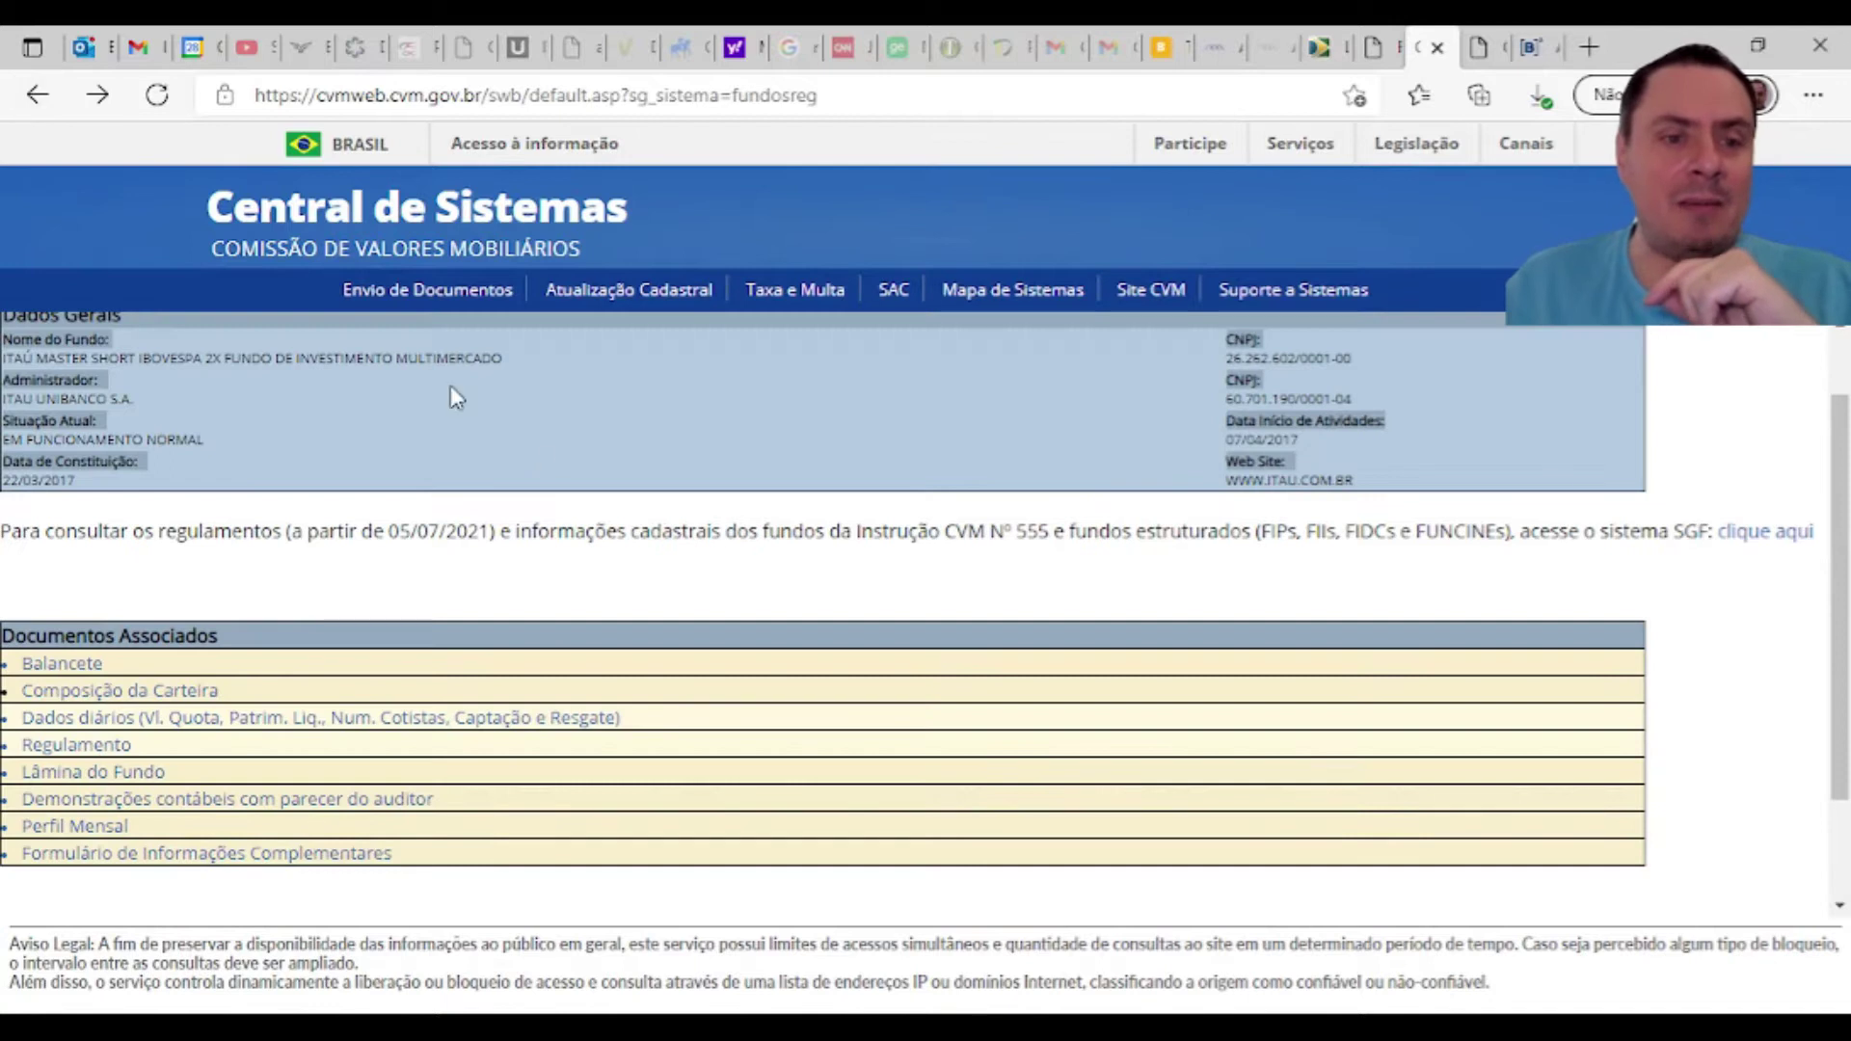
pyautogui.click(169, 729)
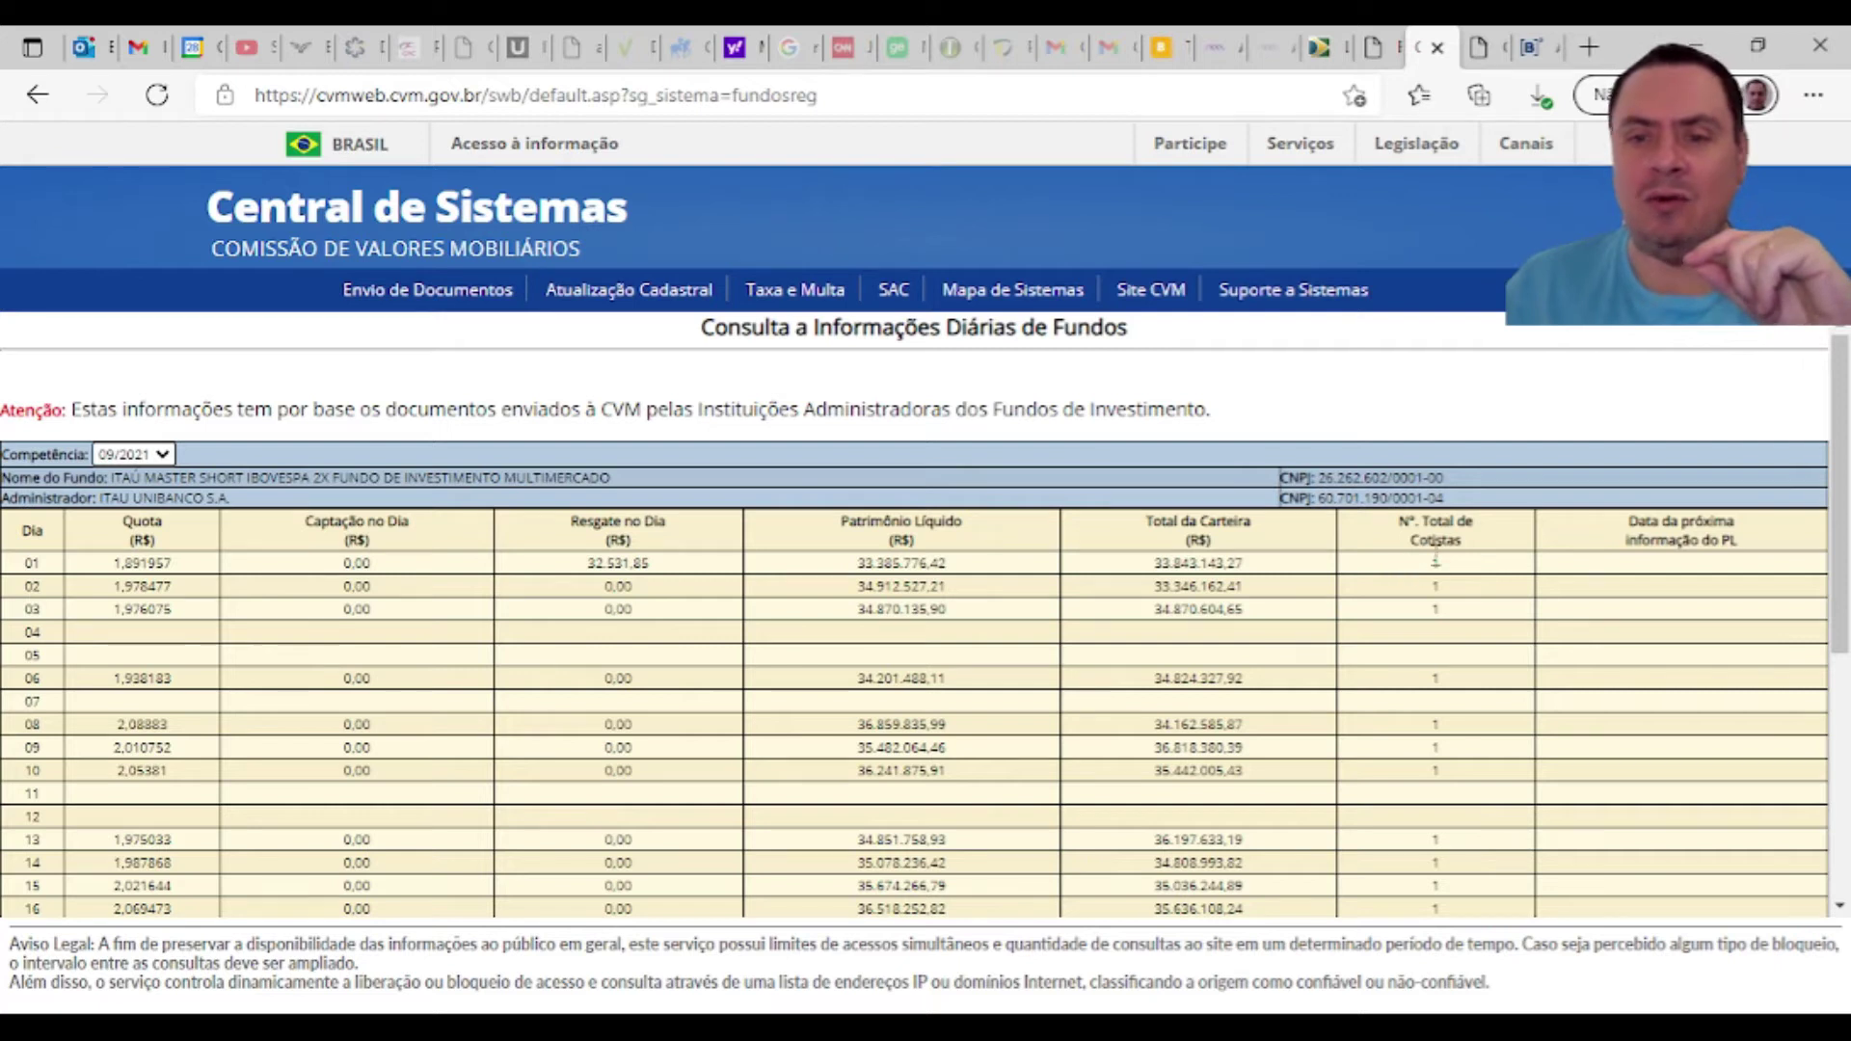
pyautogui.scroll(-1, 1460, 626)
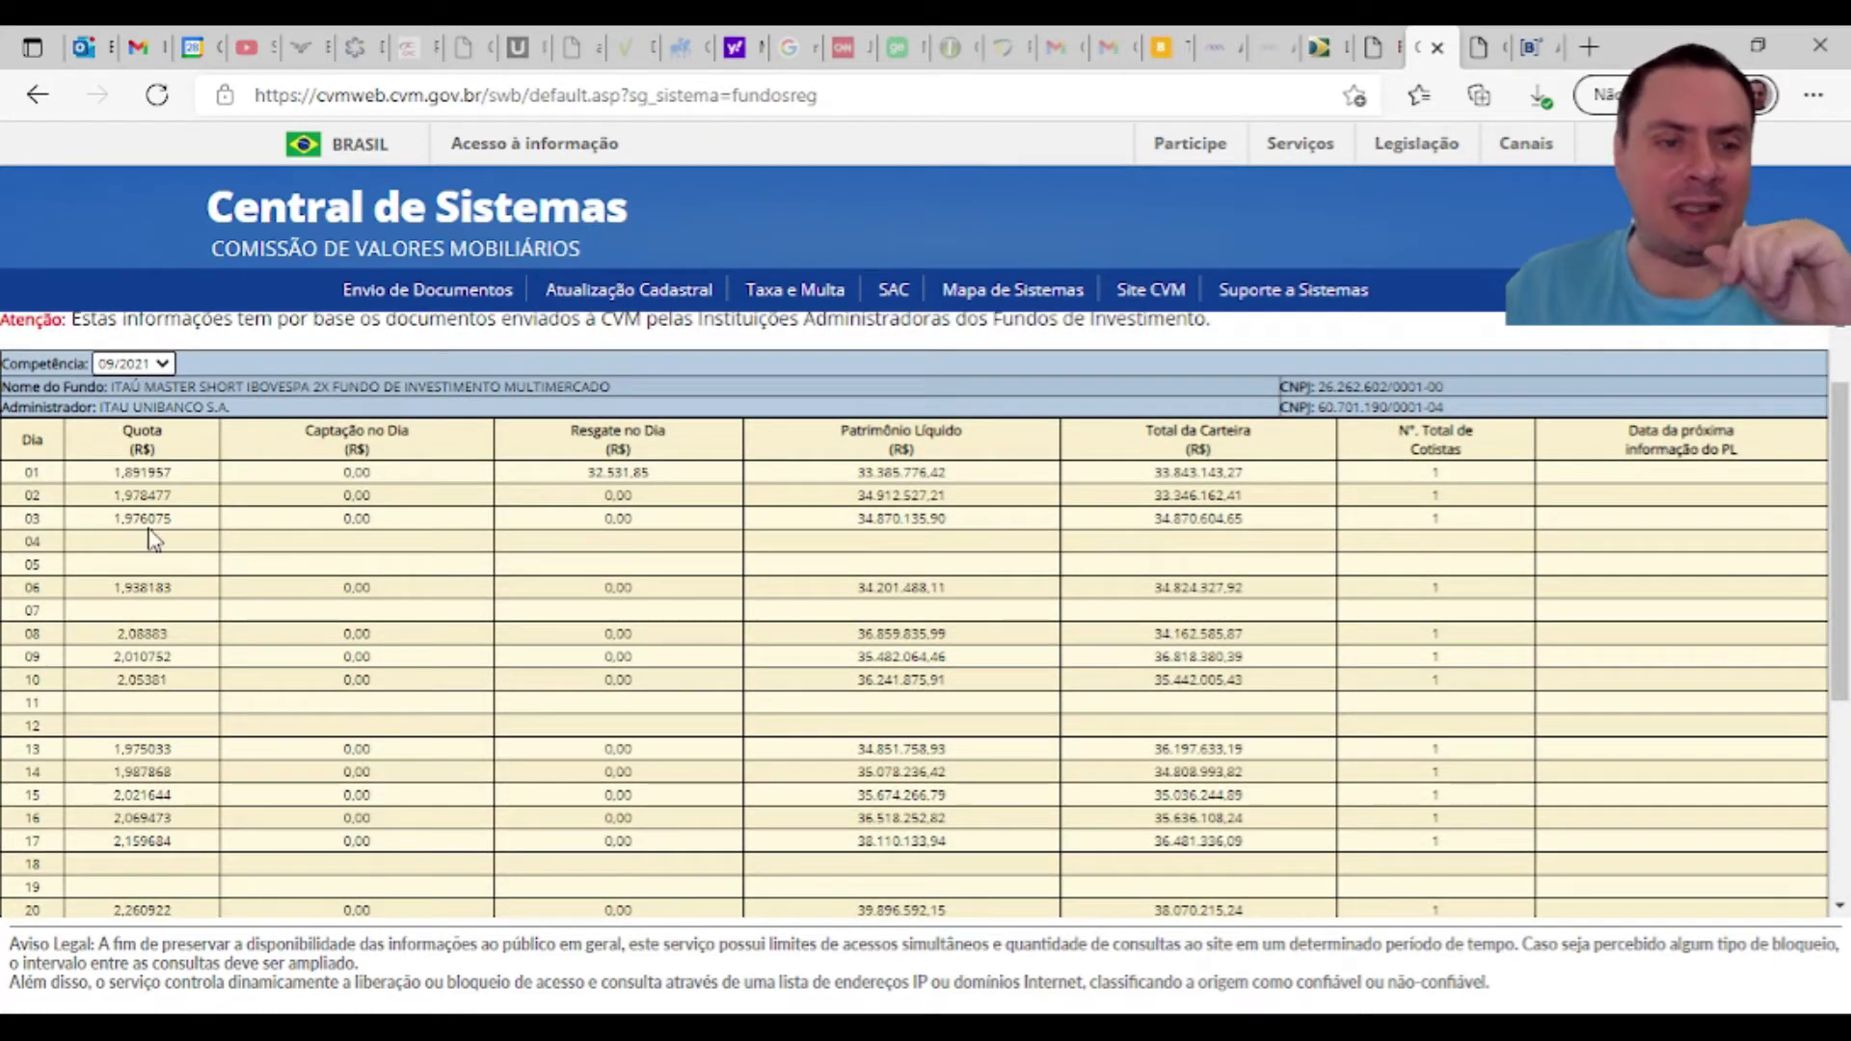
pyautogui.doubleClick(1435, 449)
pyautogui.click(1403, 457)
pyautogui.click(1407, 448)
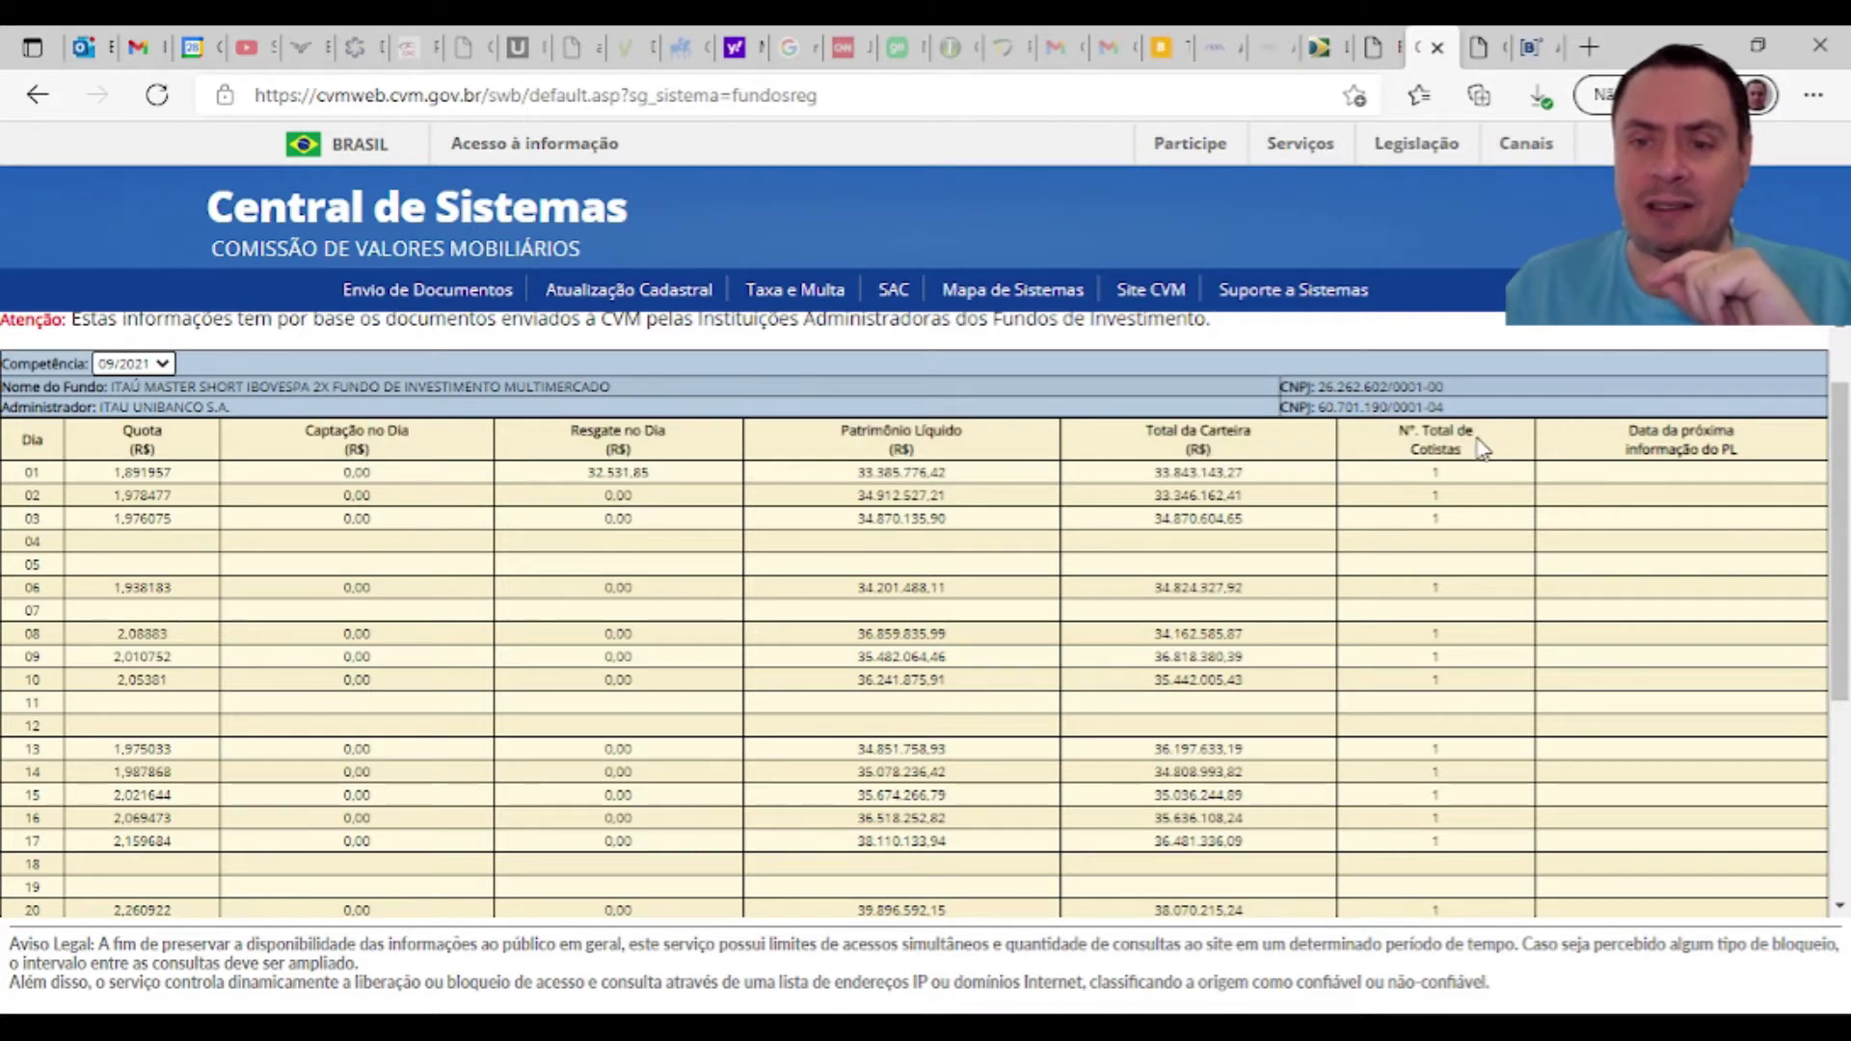
pyautogui.moveTo(1479, 455); pyautogui.dragTo(1396, 433)
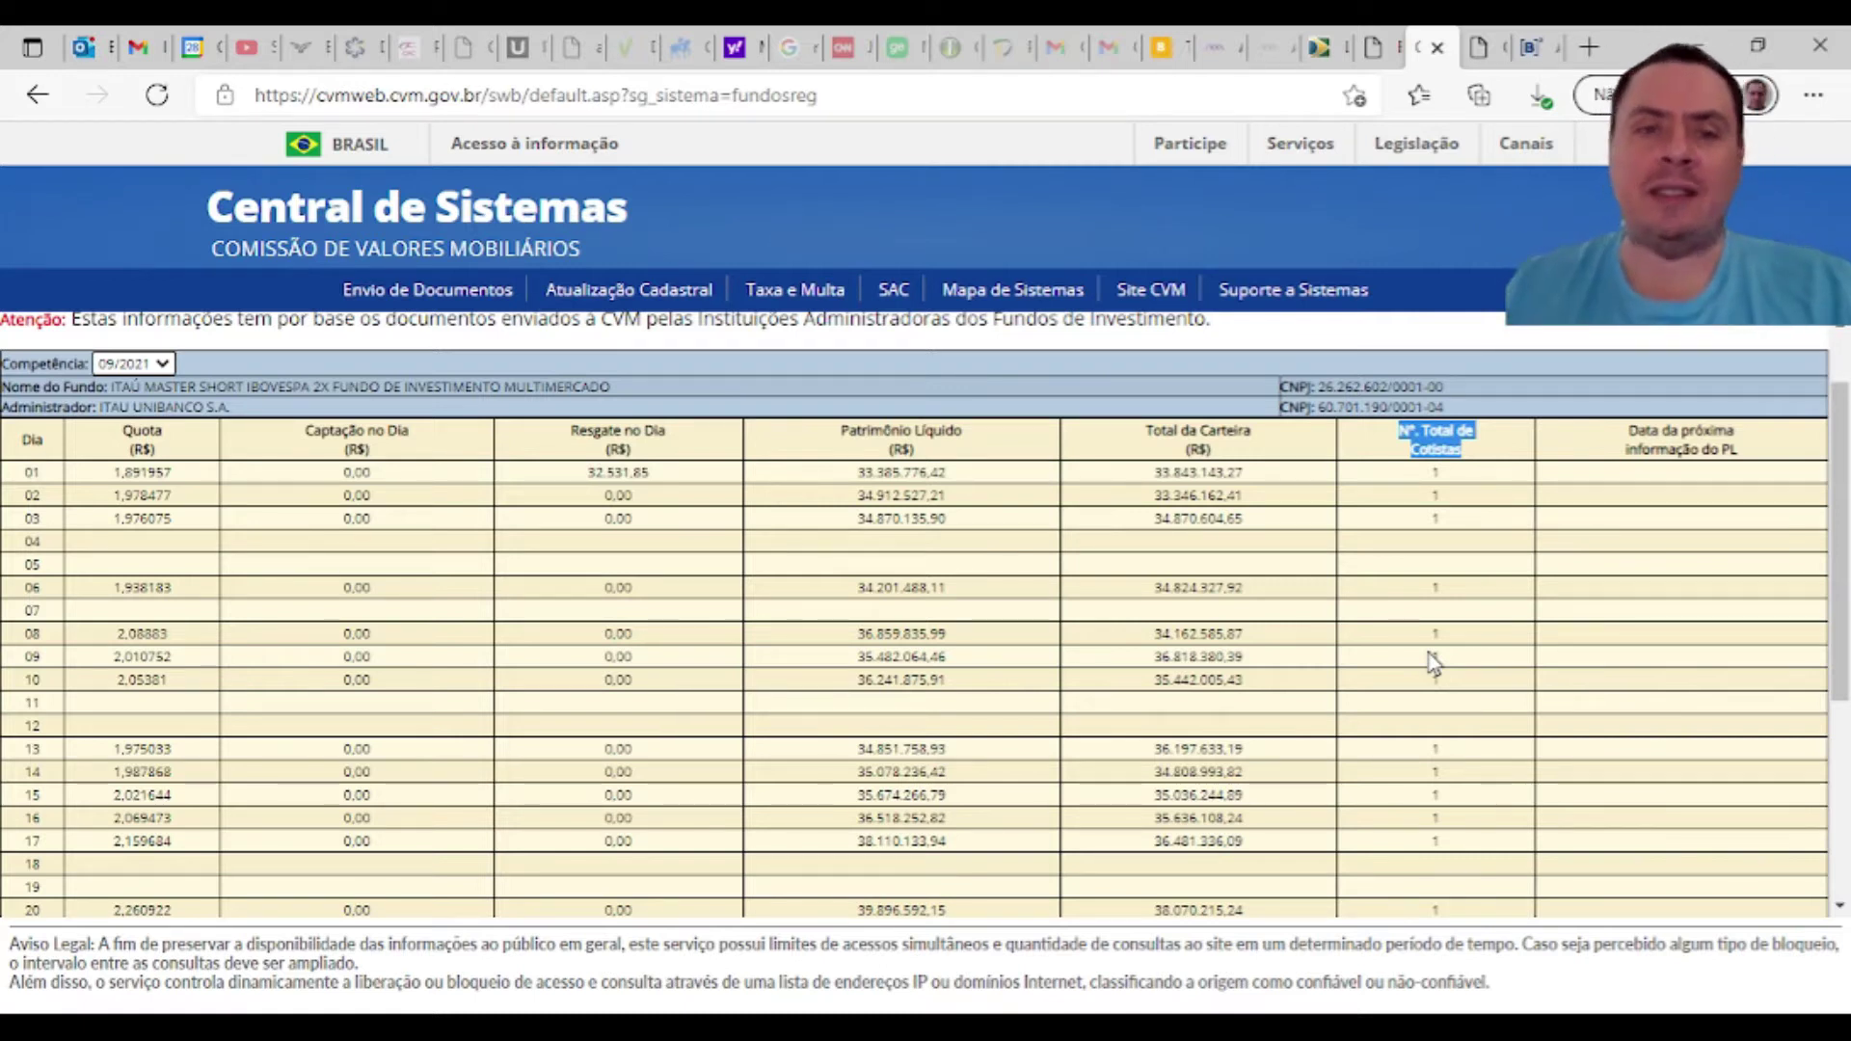
pyautogui.click(38, 96)
pyautogui.click(41, 104)
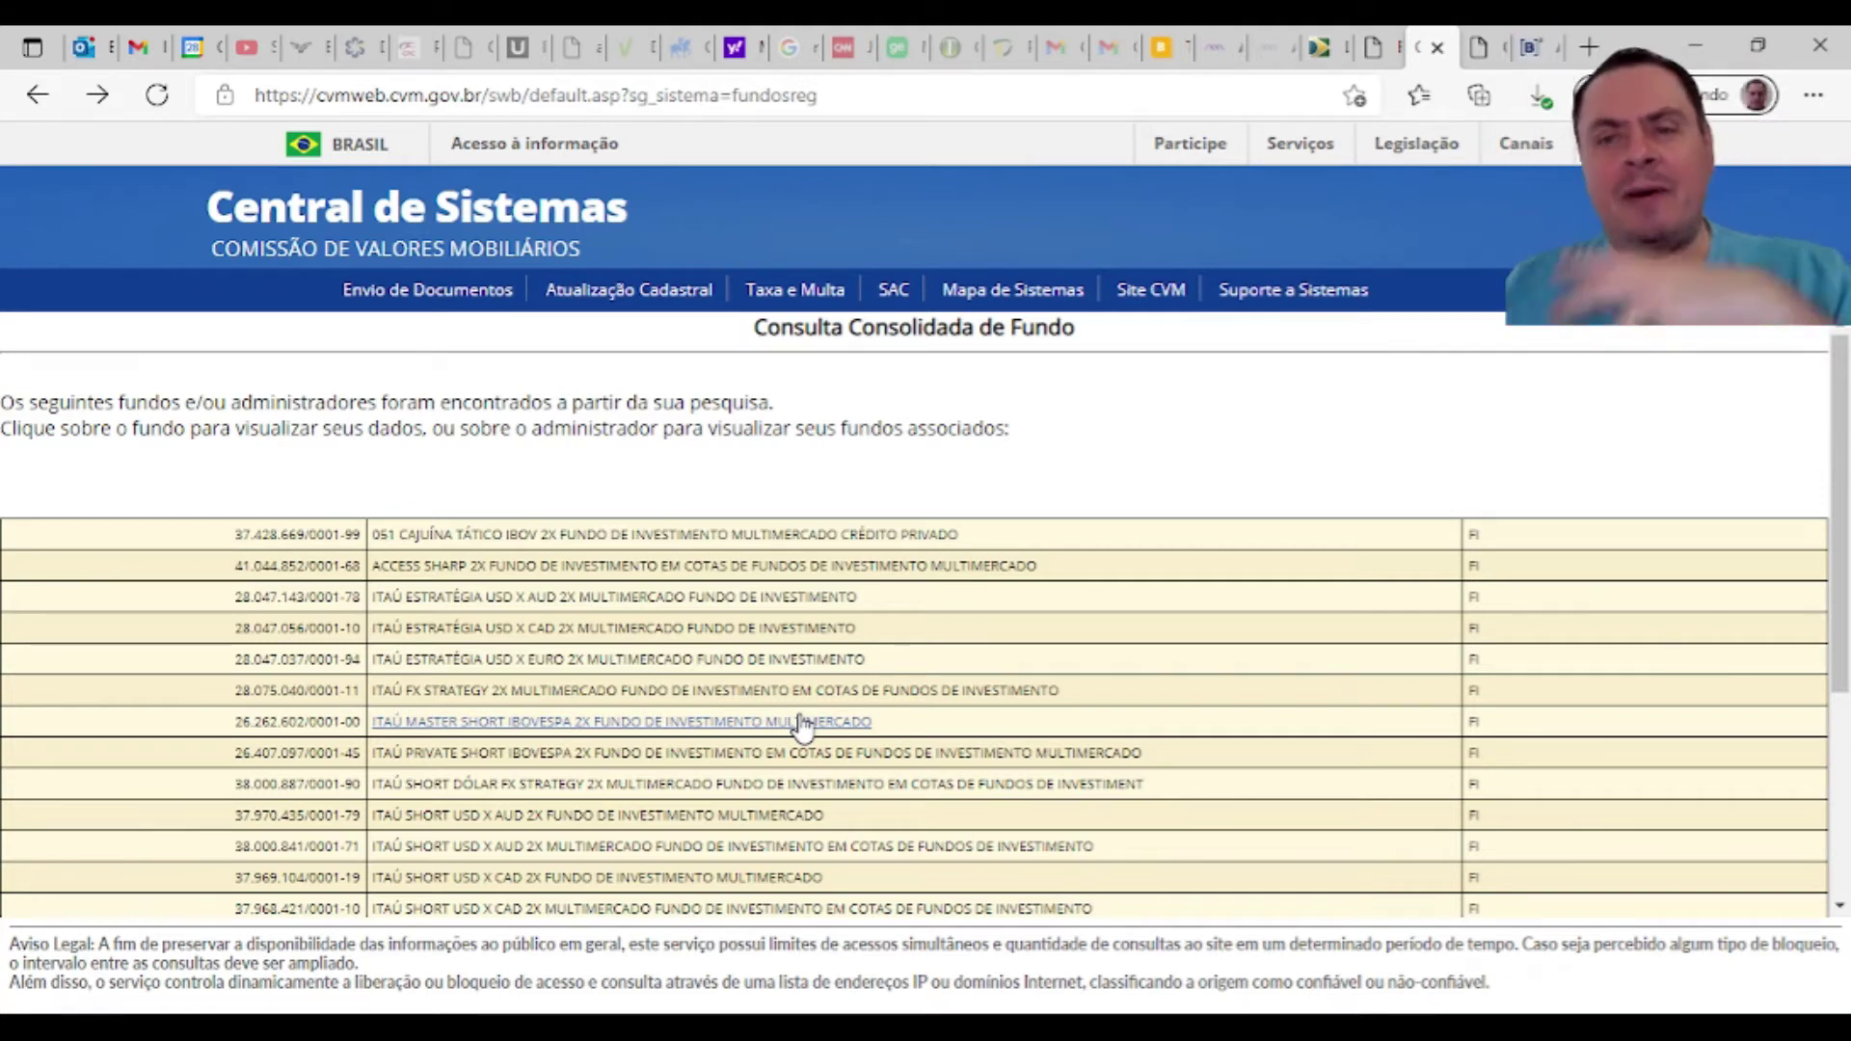
# Step: Switch to the already open 03/2021 portfolio page and review its allocation chart and Lista de Aplicações
pyautogui.click(1481, 56)
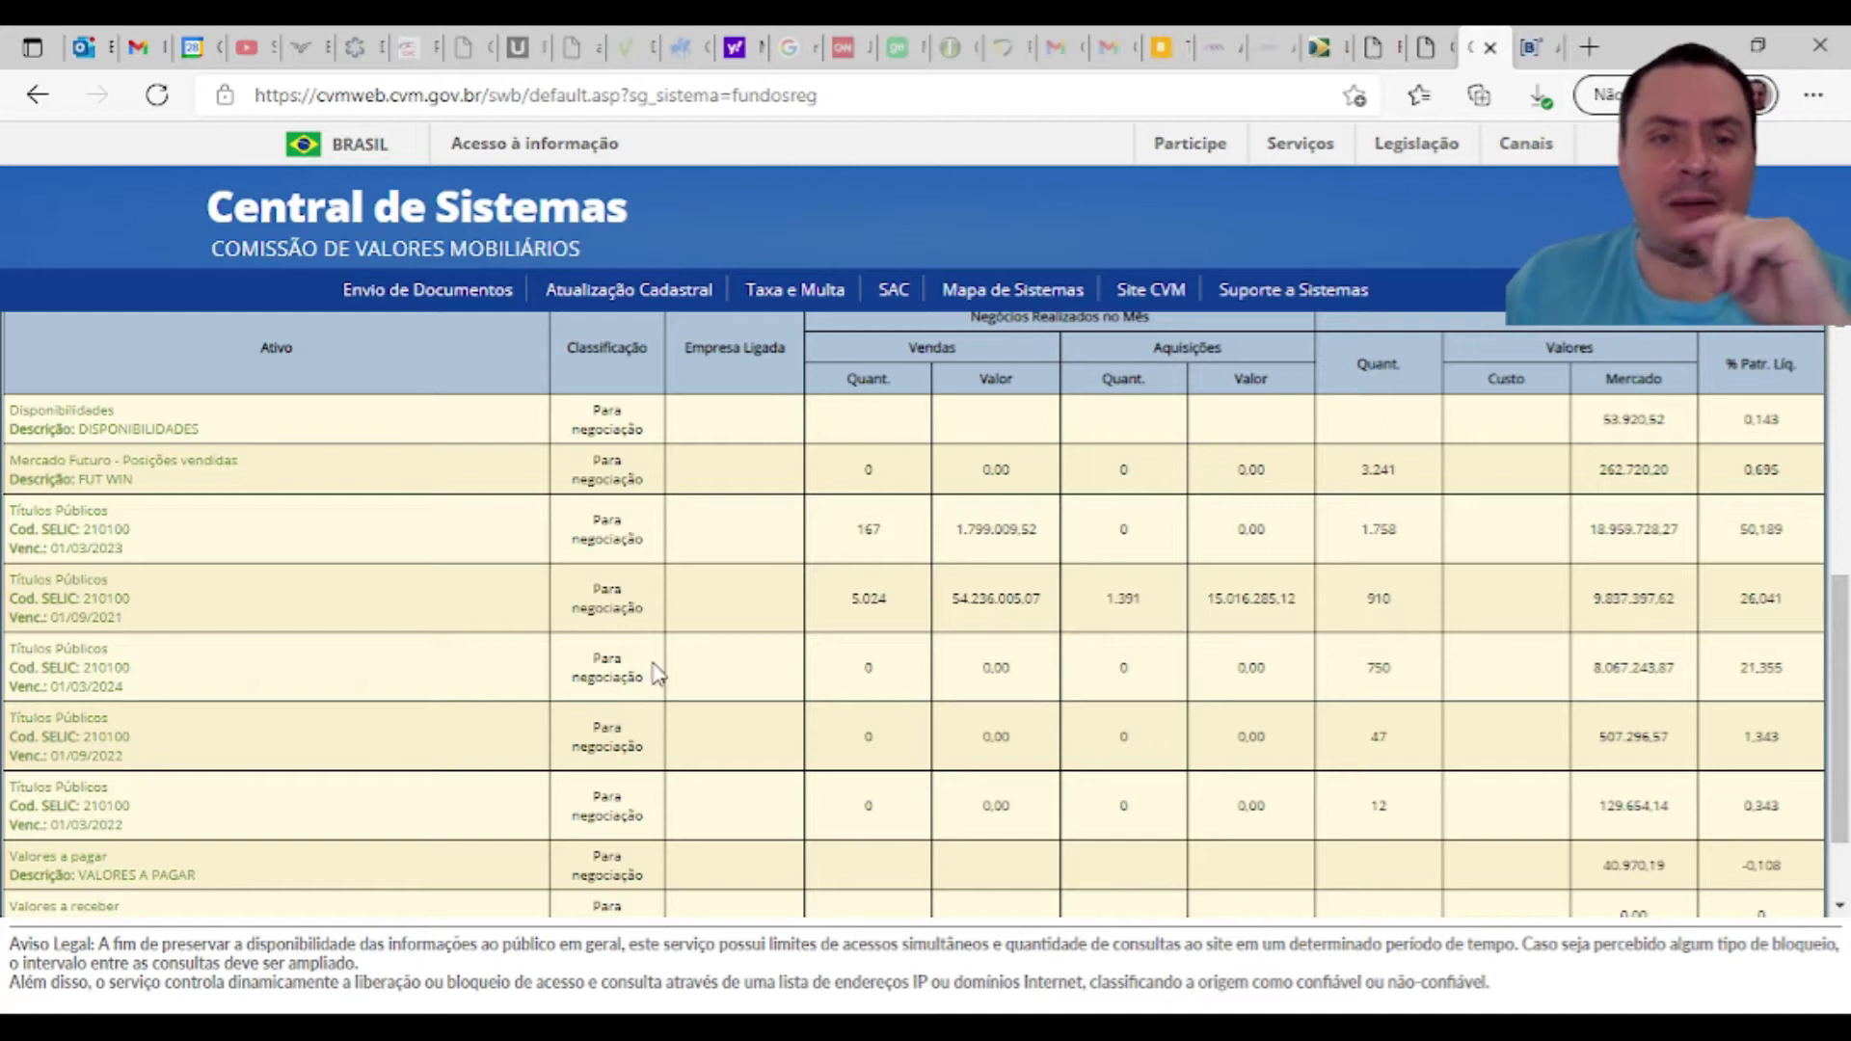
pyautogui.scroll(4, 649, 663)
pyautogui.scroll(3, 667, 648)
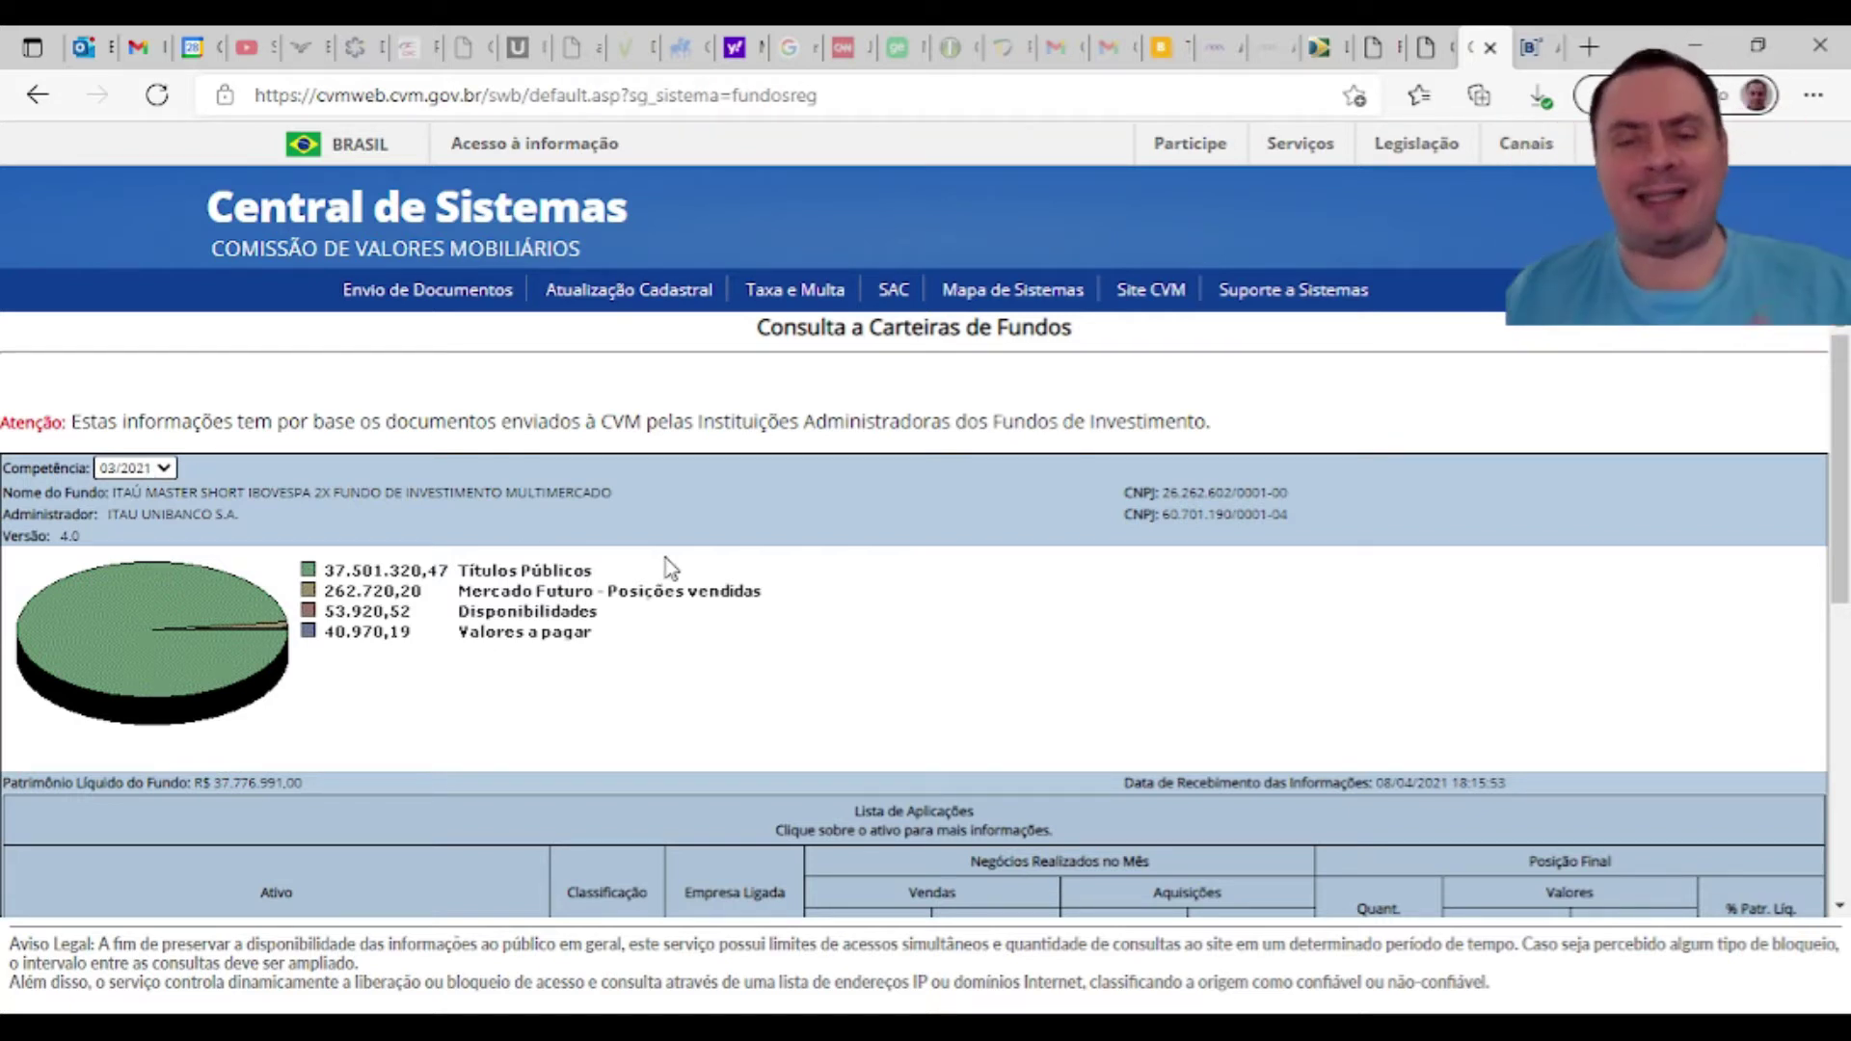
pyautogui.scroll(-1, 848, 583)
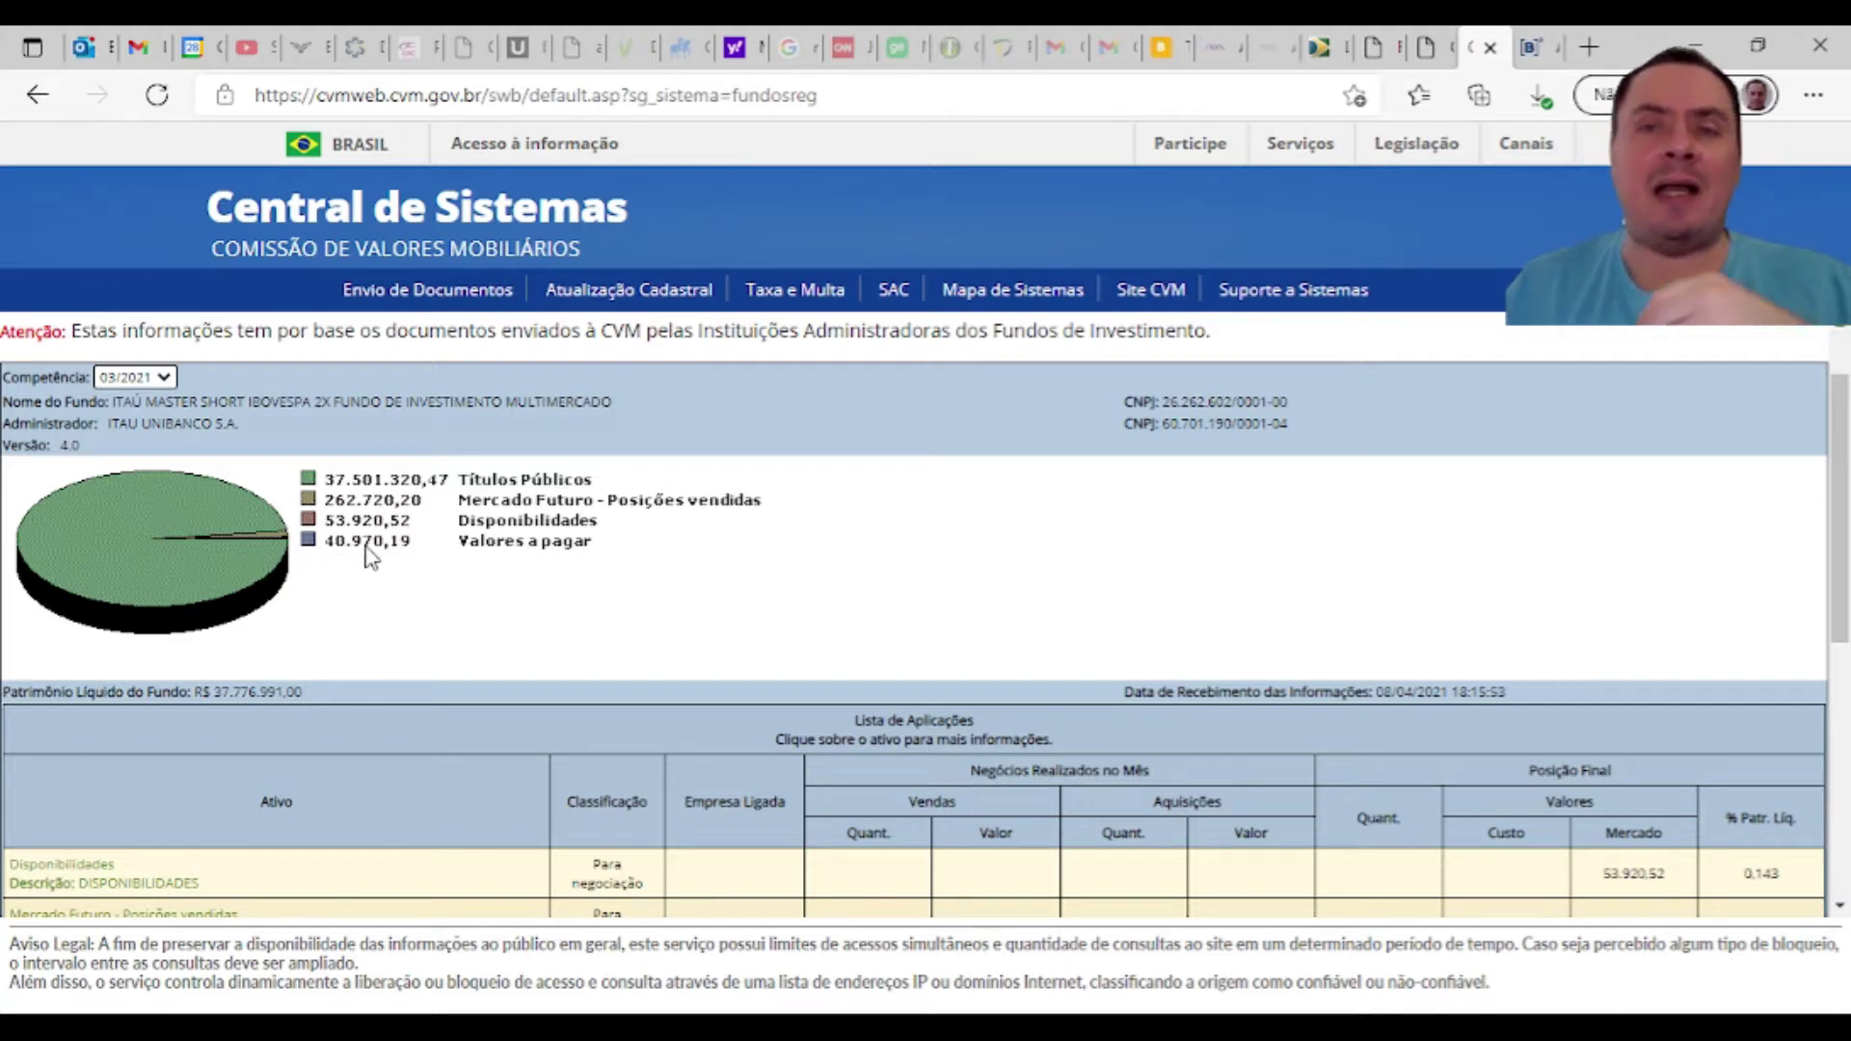
pyautogui.scroll(-1, 371, 557)
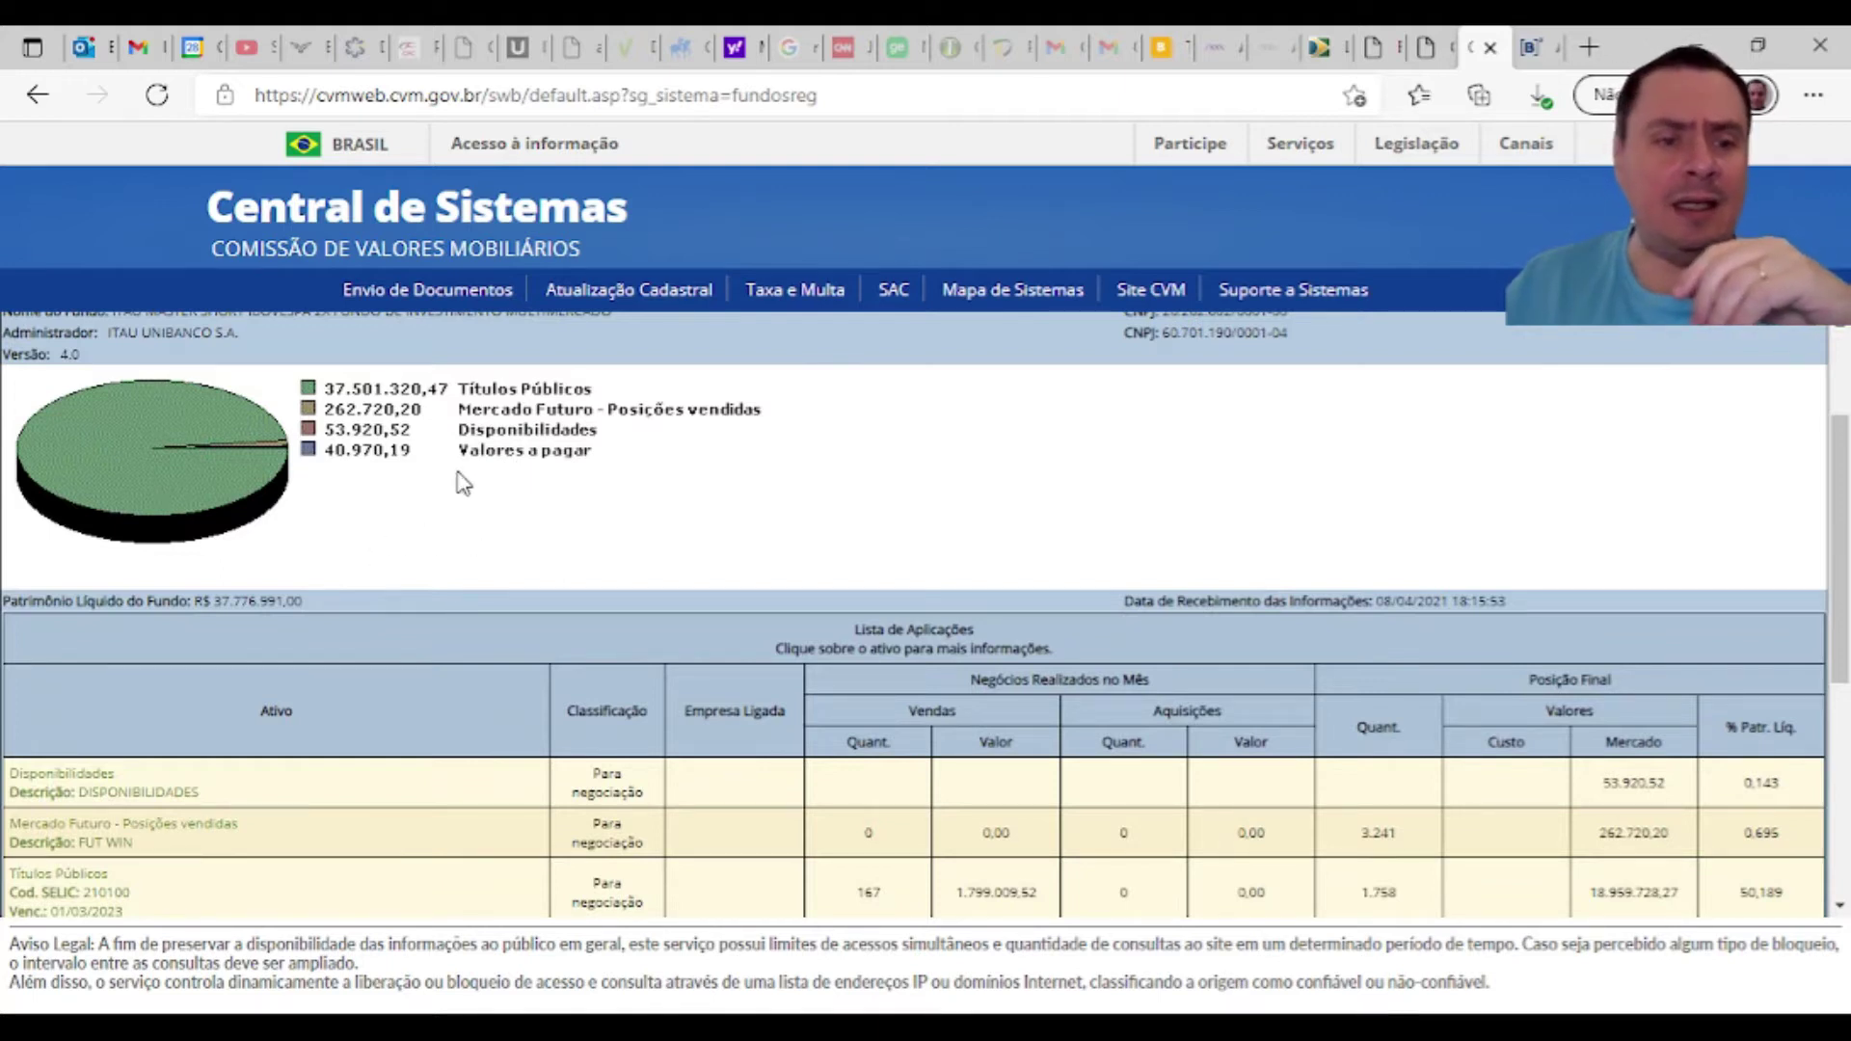
pyautogui.scroll(-2, 463, 483)
pyautogui.scroll(-1, 524, 472)
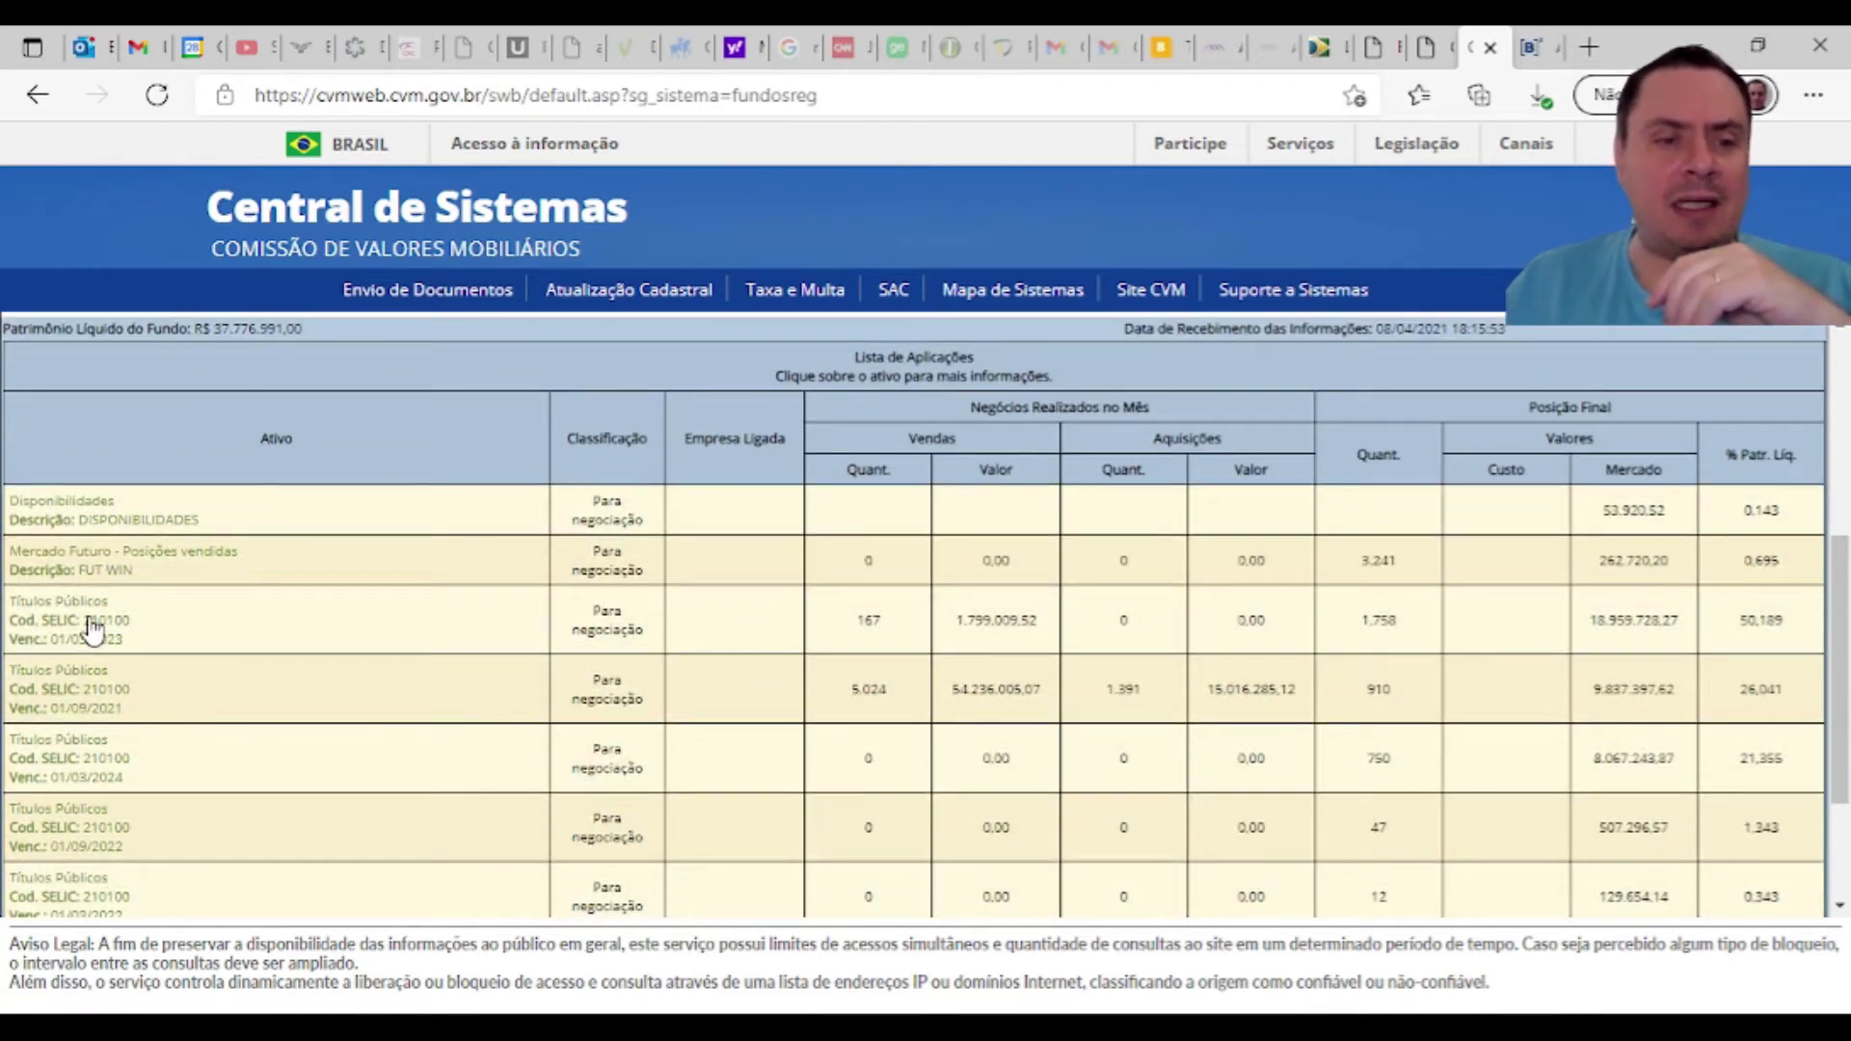
# Step: View the details of the Títulos Públicos holding due 01/03/2023 at an enlarged page size and close them
pyautogui.click(94, 627)
pyautogui.scroll(3, 323, 602)
pyautogui.scroll(2, 325, 593)
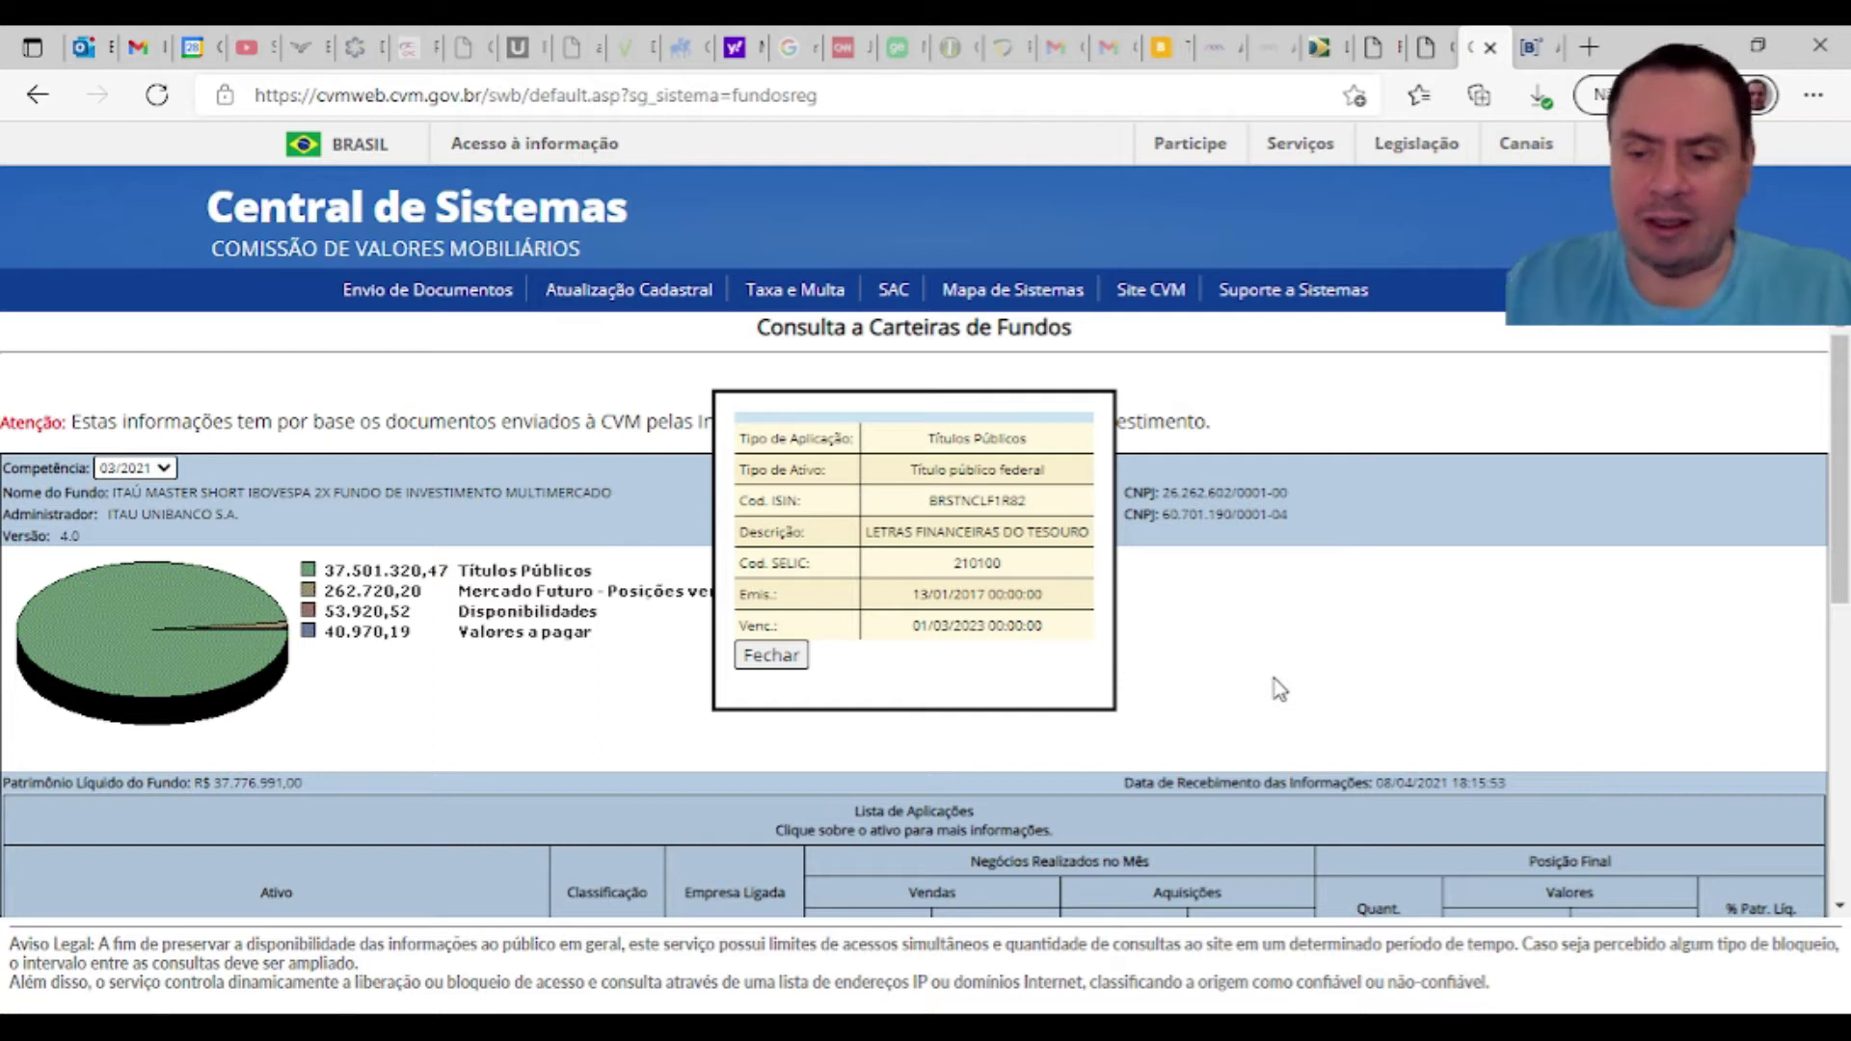
pyautogui.hotkey('ctrl', '+')
pyautogui.hotkey('ctrl', '+')
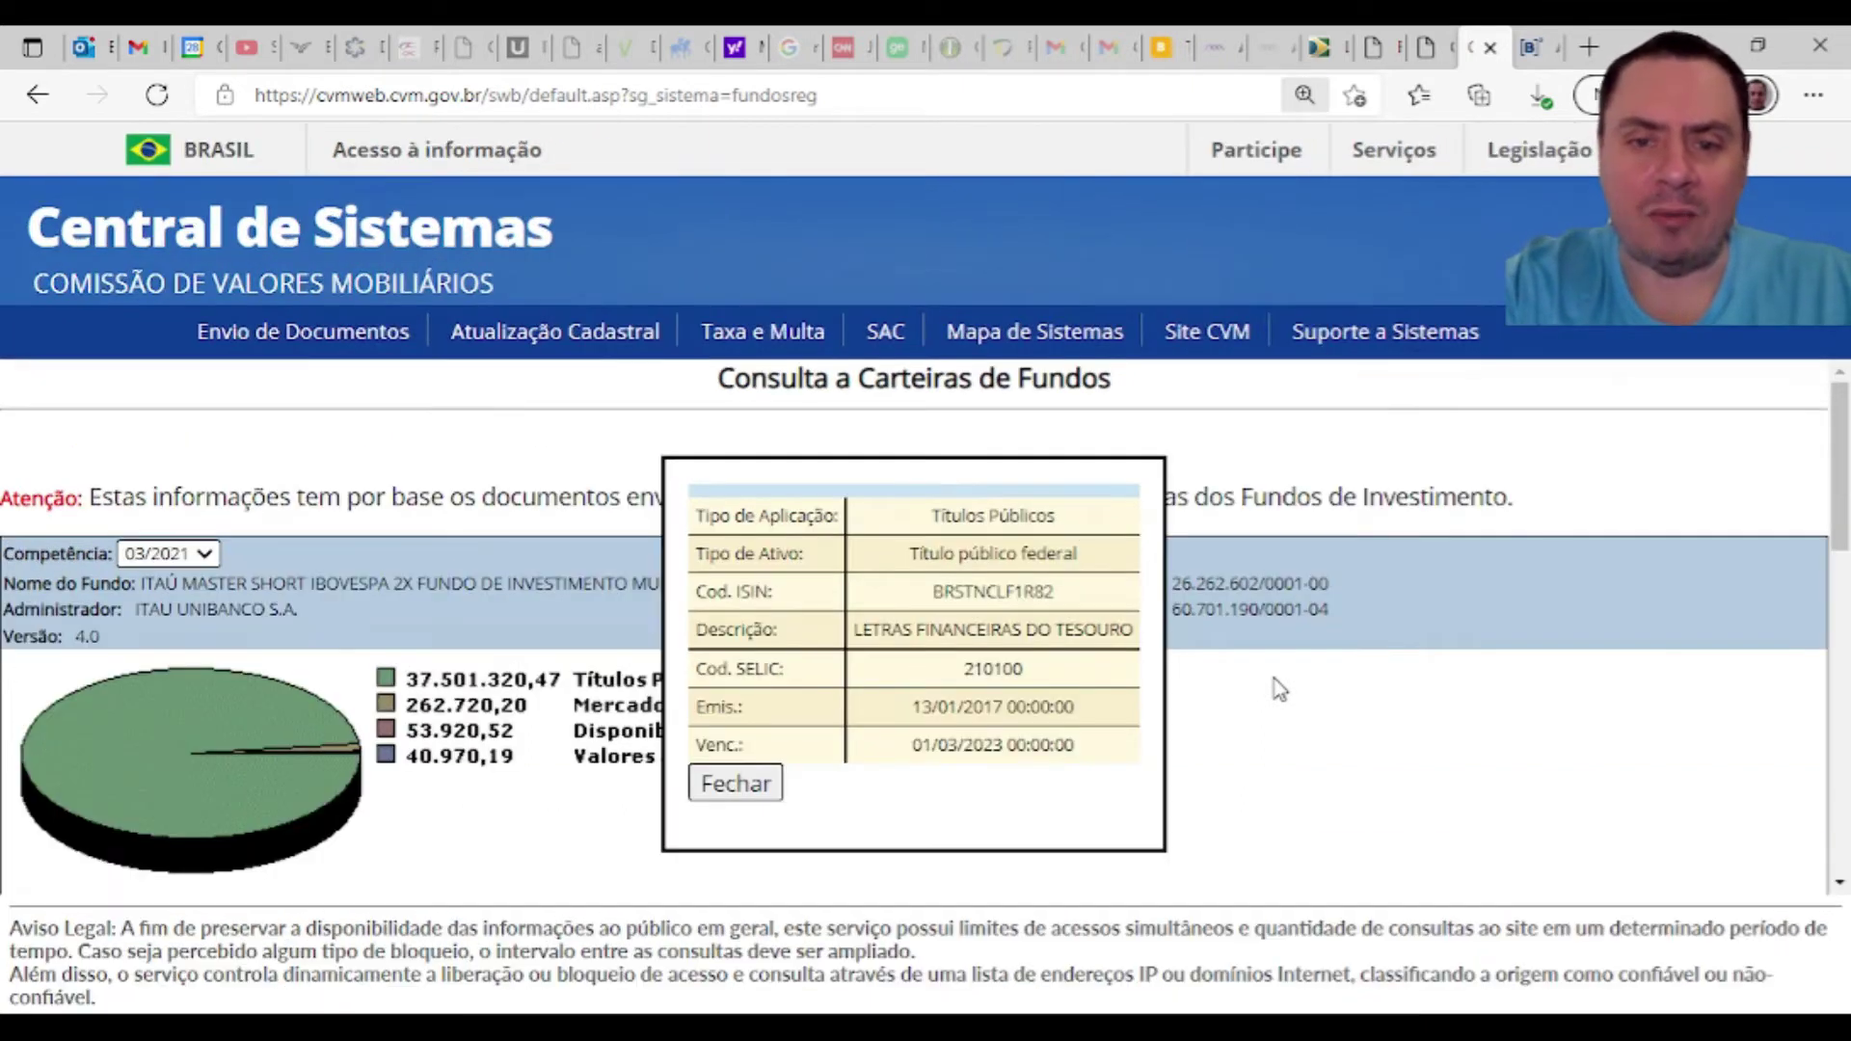
pyautogui.hotkey('ctrl', '+')
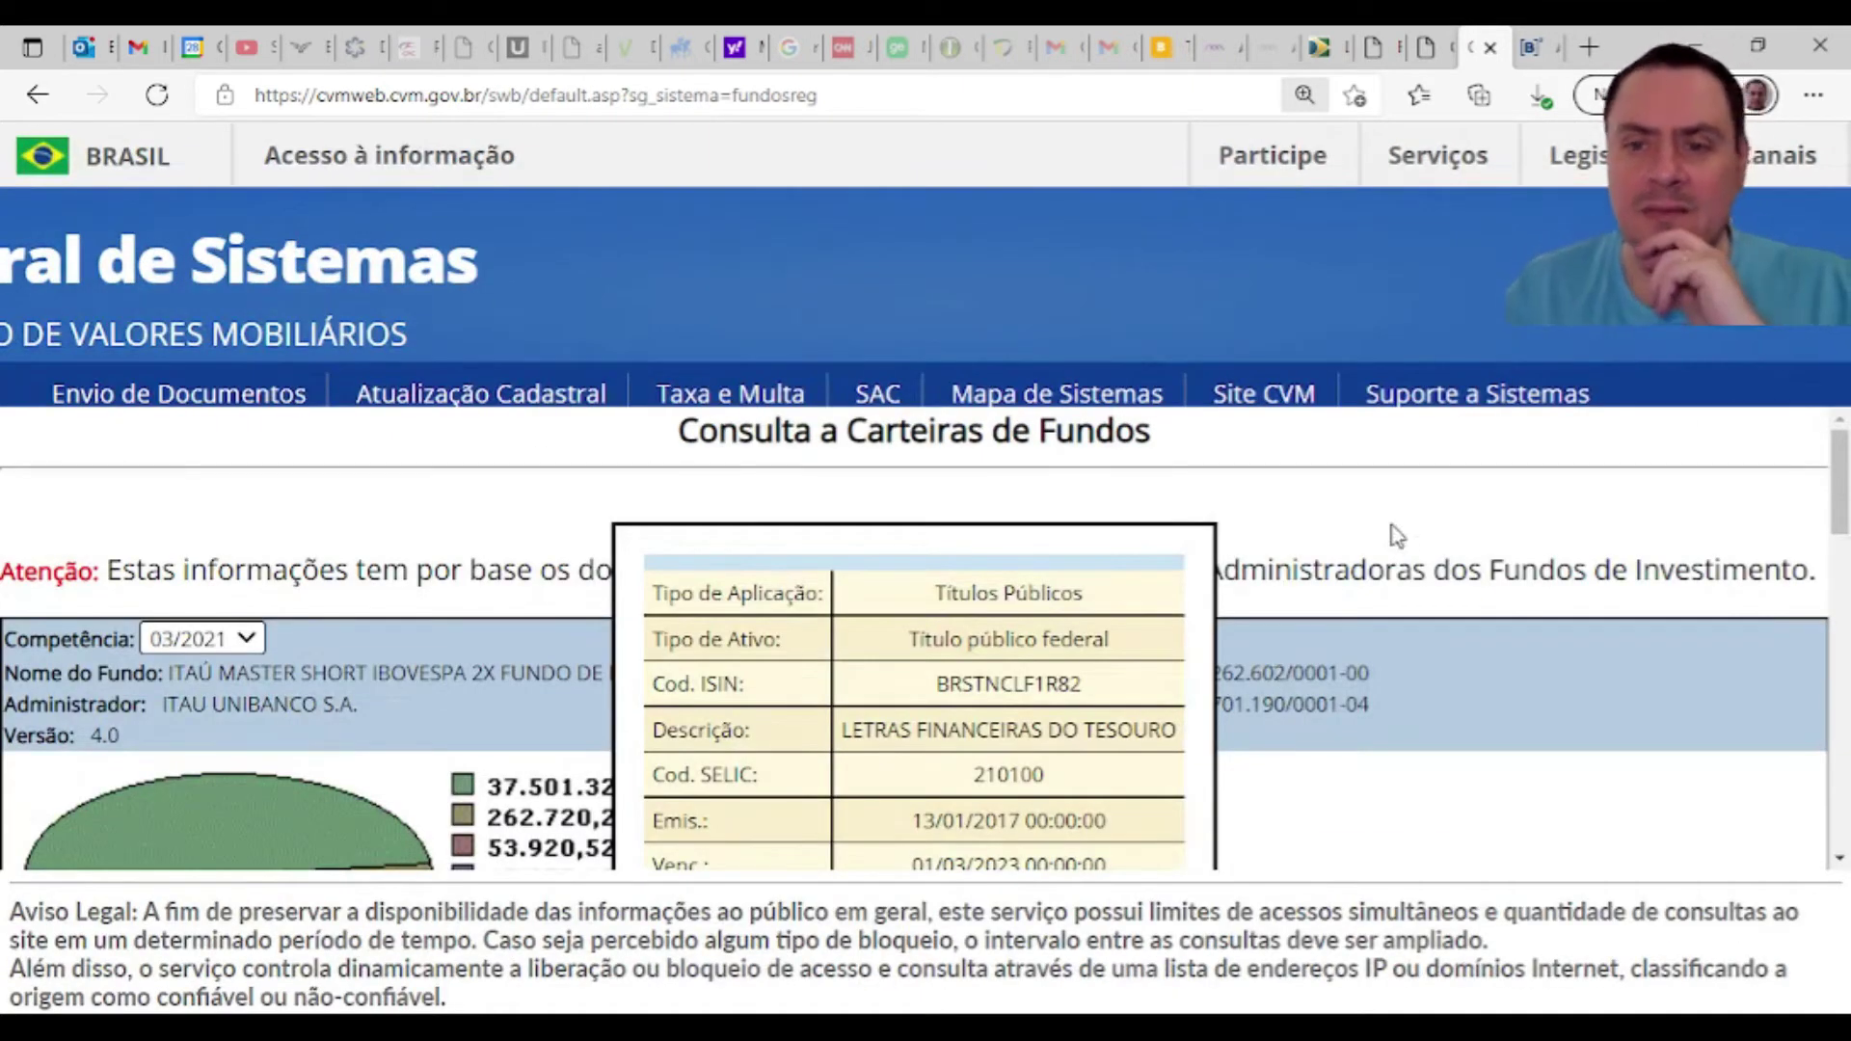
pyautogui.scroll(-1, 1418, 538)
pyautogui.scroll(-1, 1417, 538)
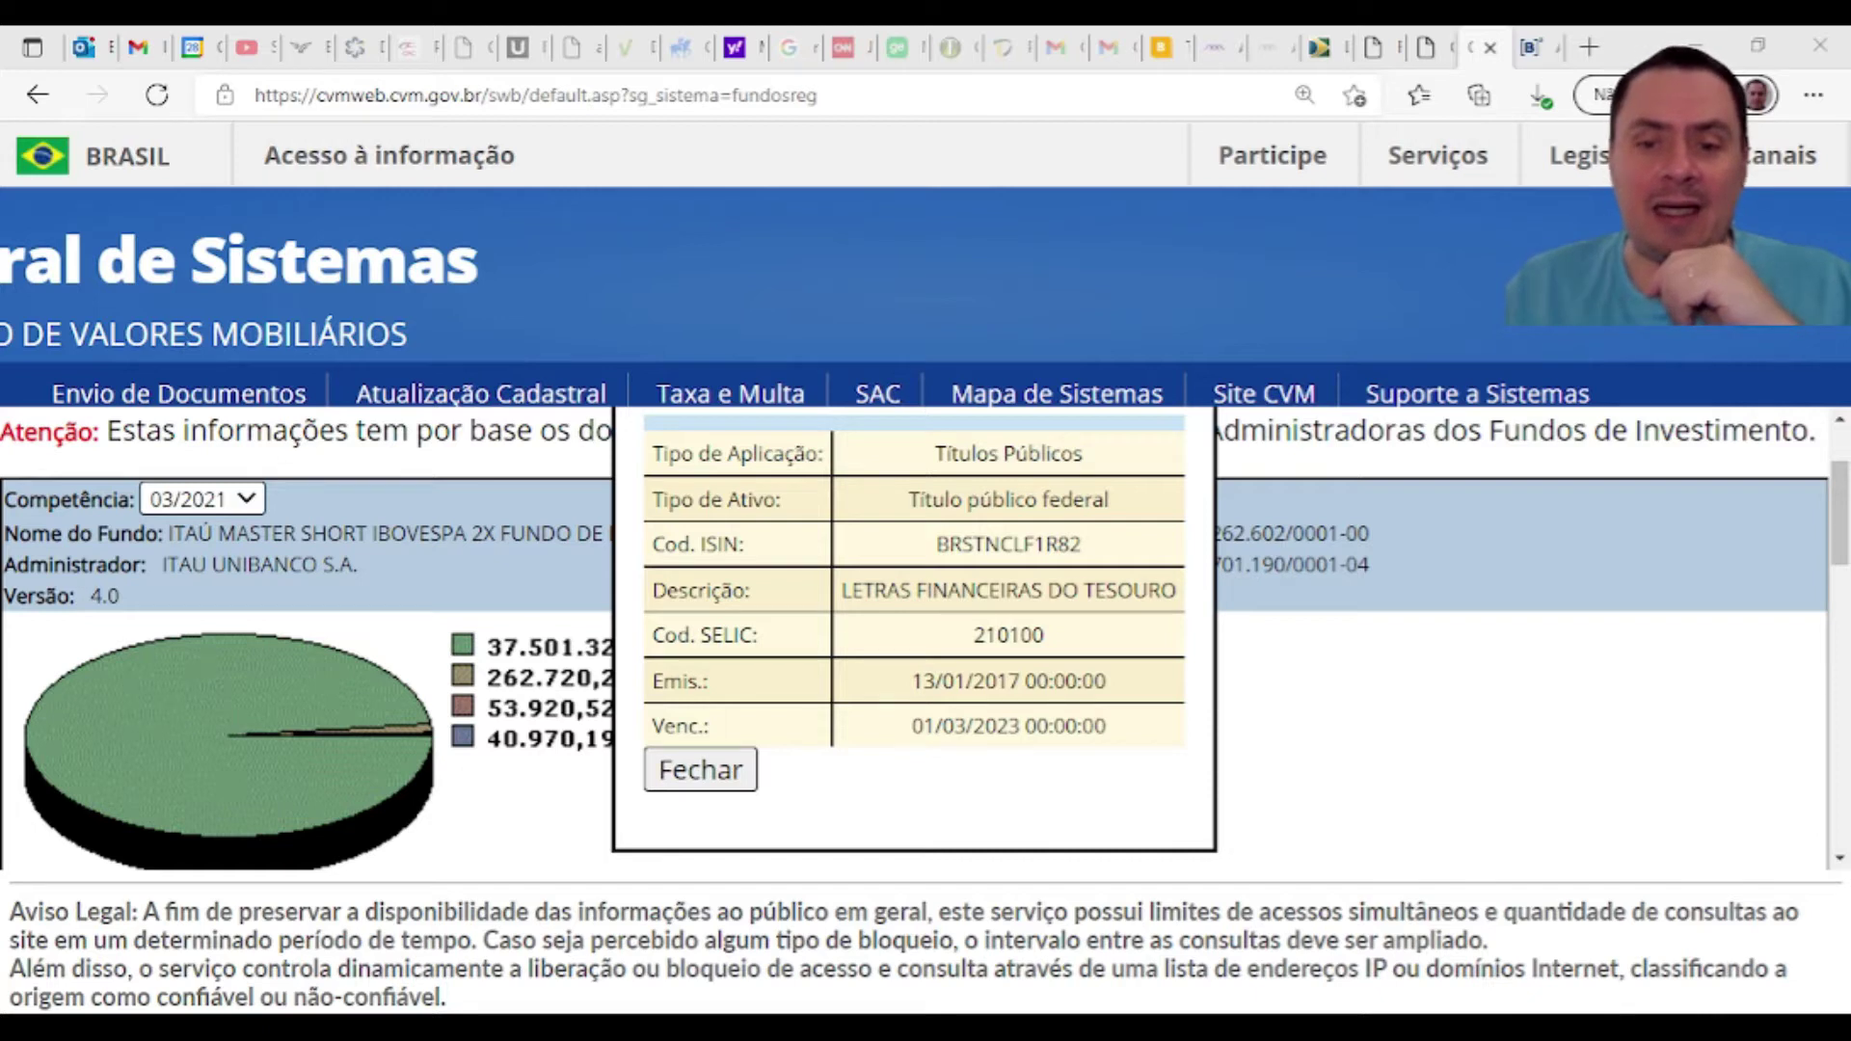
pyautogui.click(729, 795)
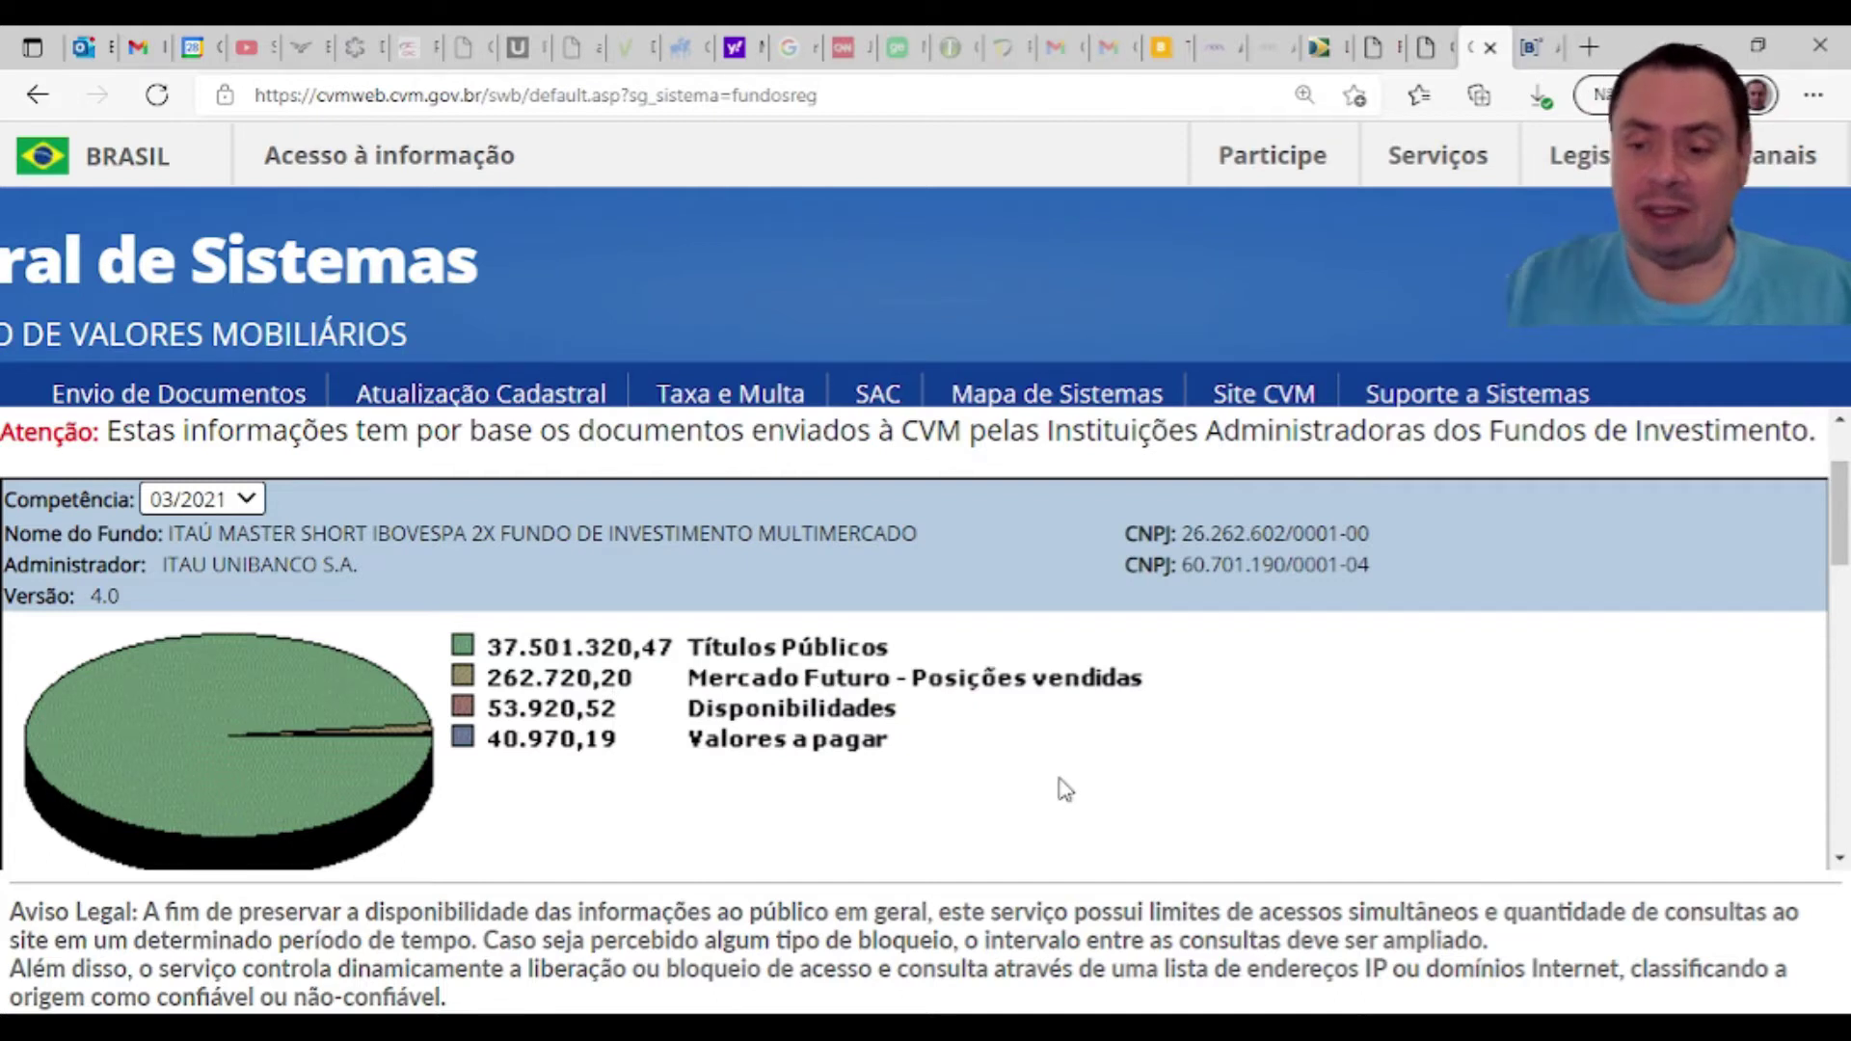
# Step: Examine the assets in the Lista de Aplicações, comparing the short futures position with the Títulos Públicos and their maturities
pyautogui.scroll(-5, 1065, 789)
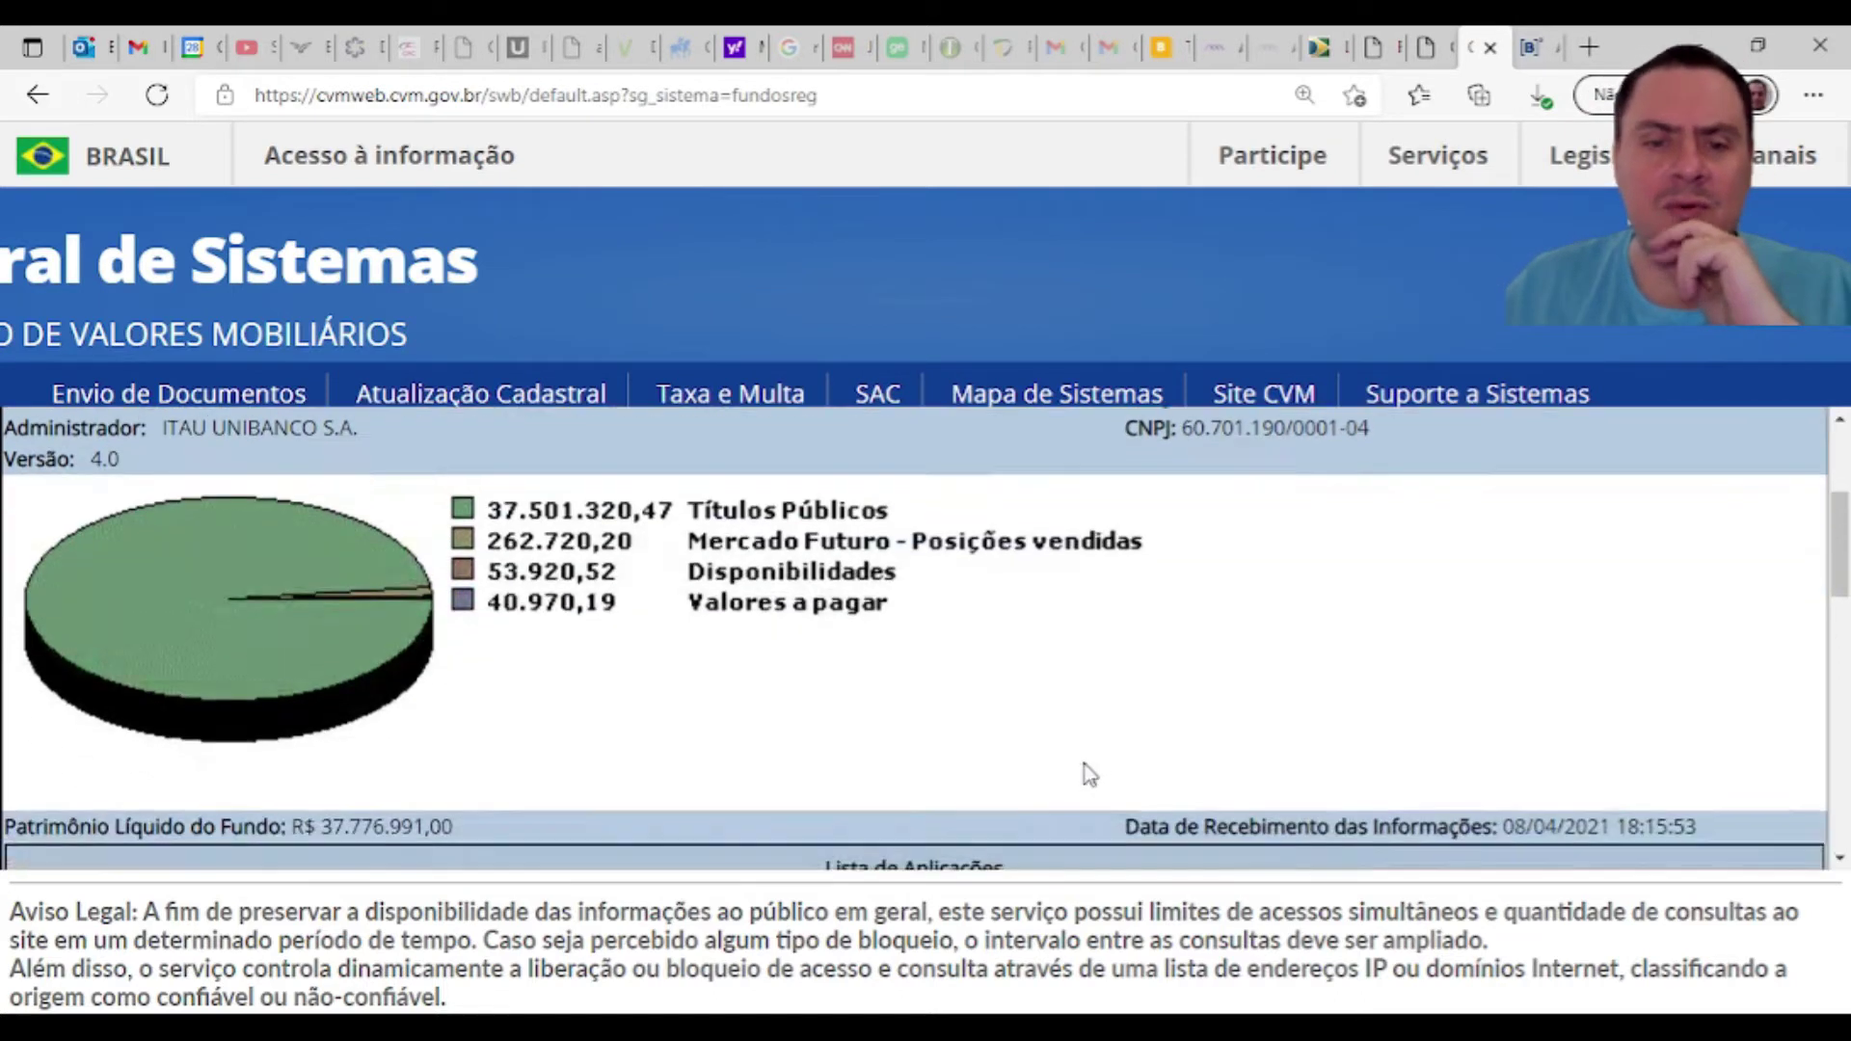
pyautogui.scroll(-1, 1082, 765)
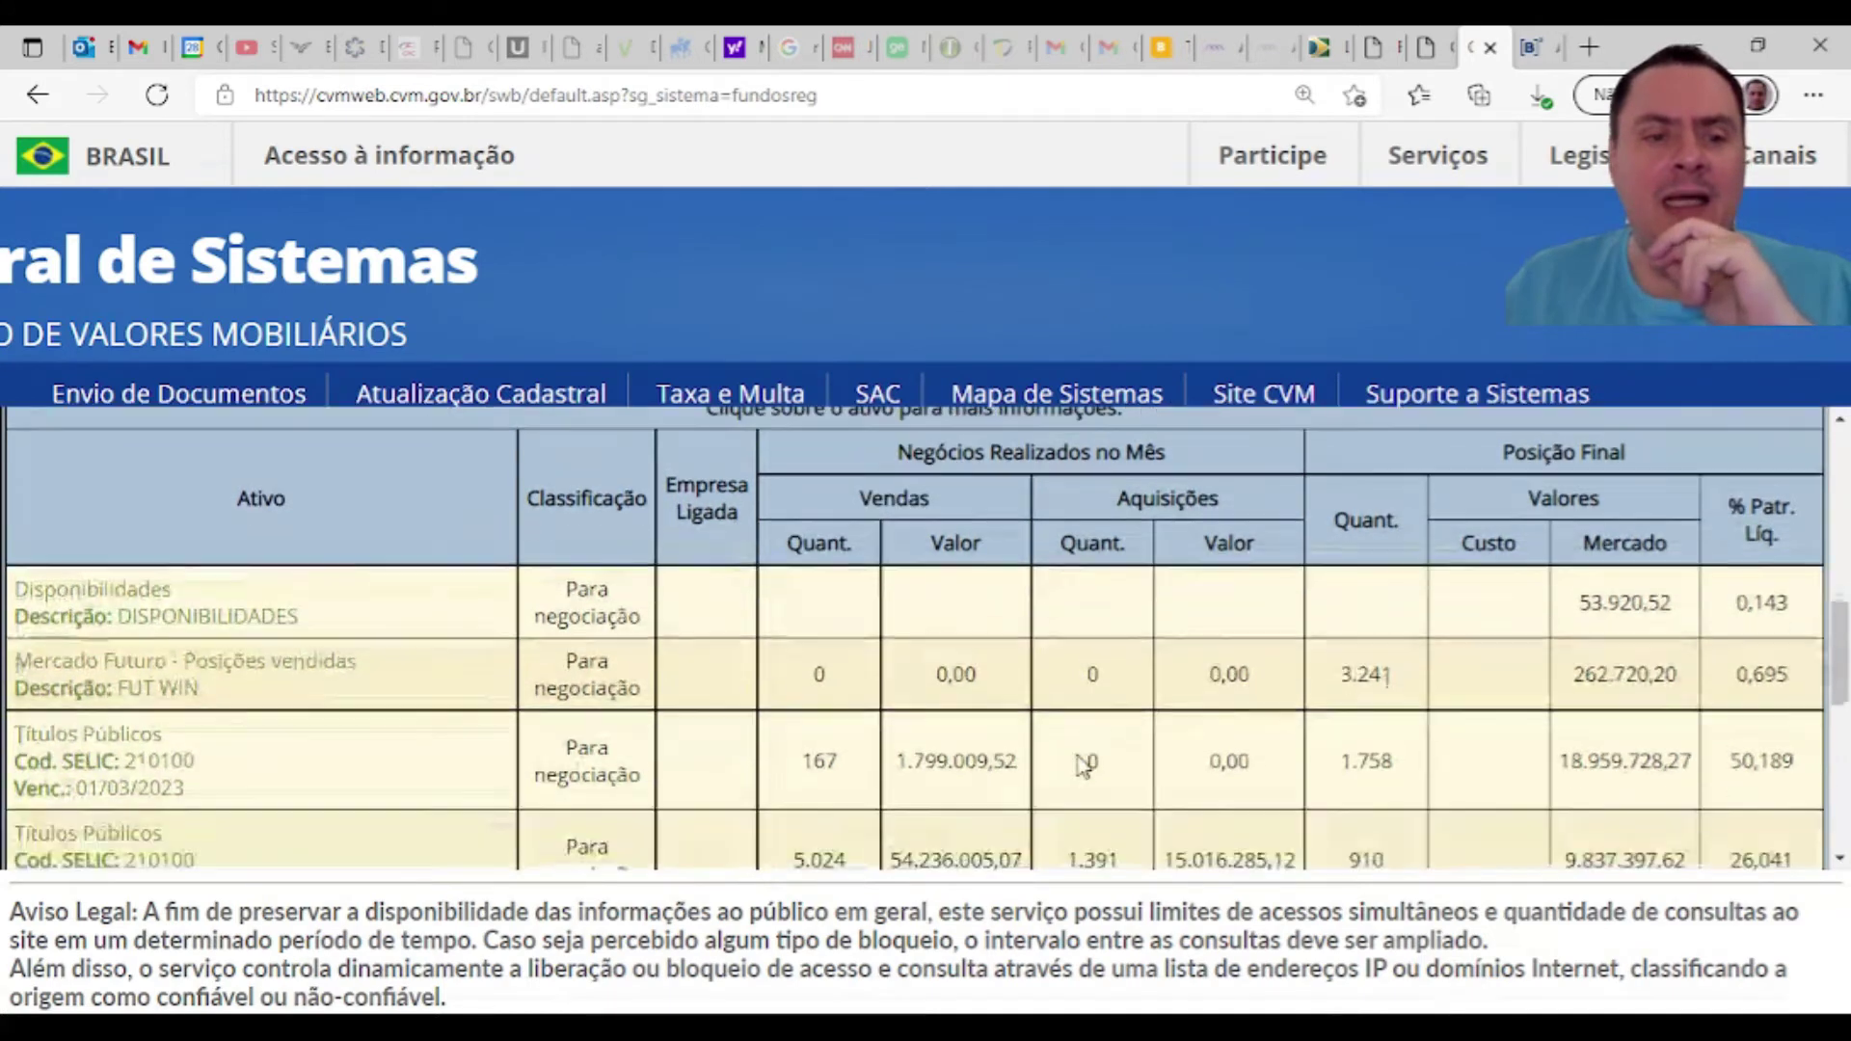
pyautogui.scroll(-1, 1070, 770)
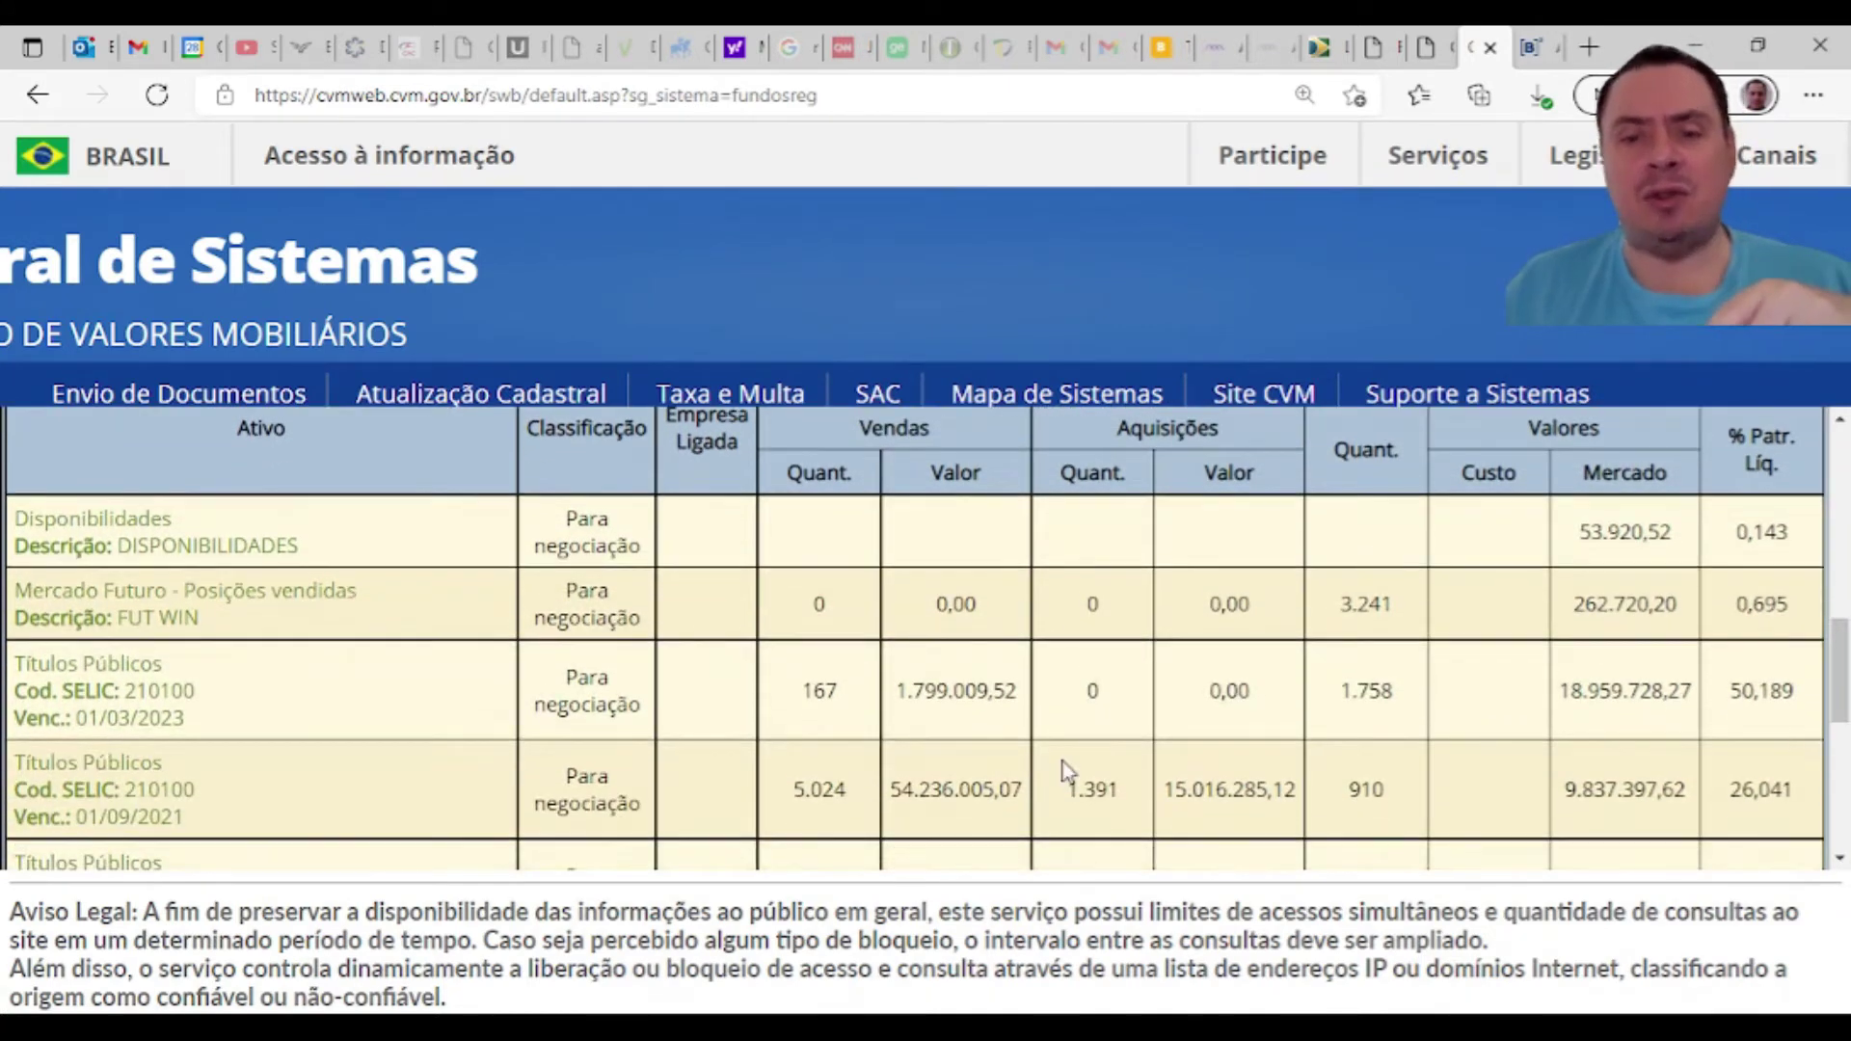
pyautogui.scroll(-1, 1064, 770)
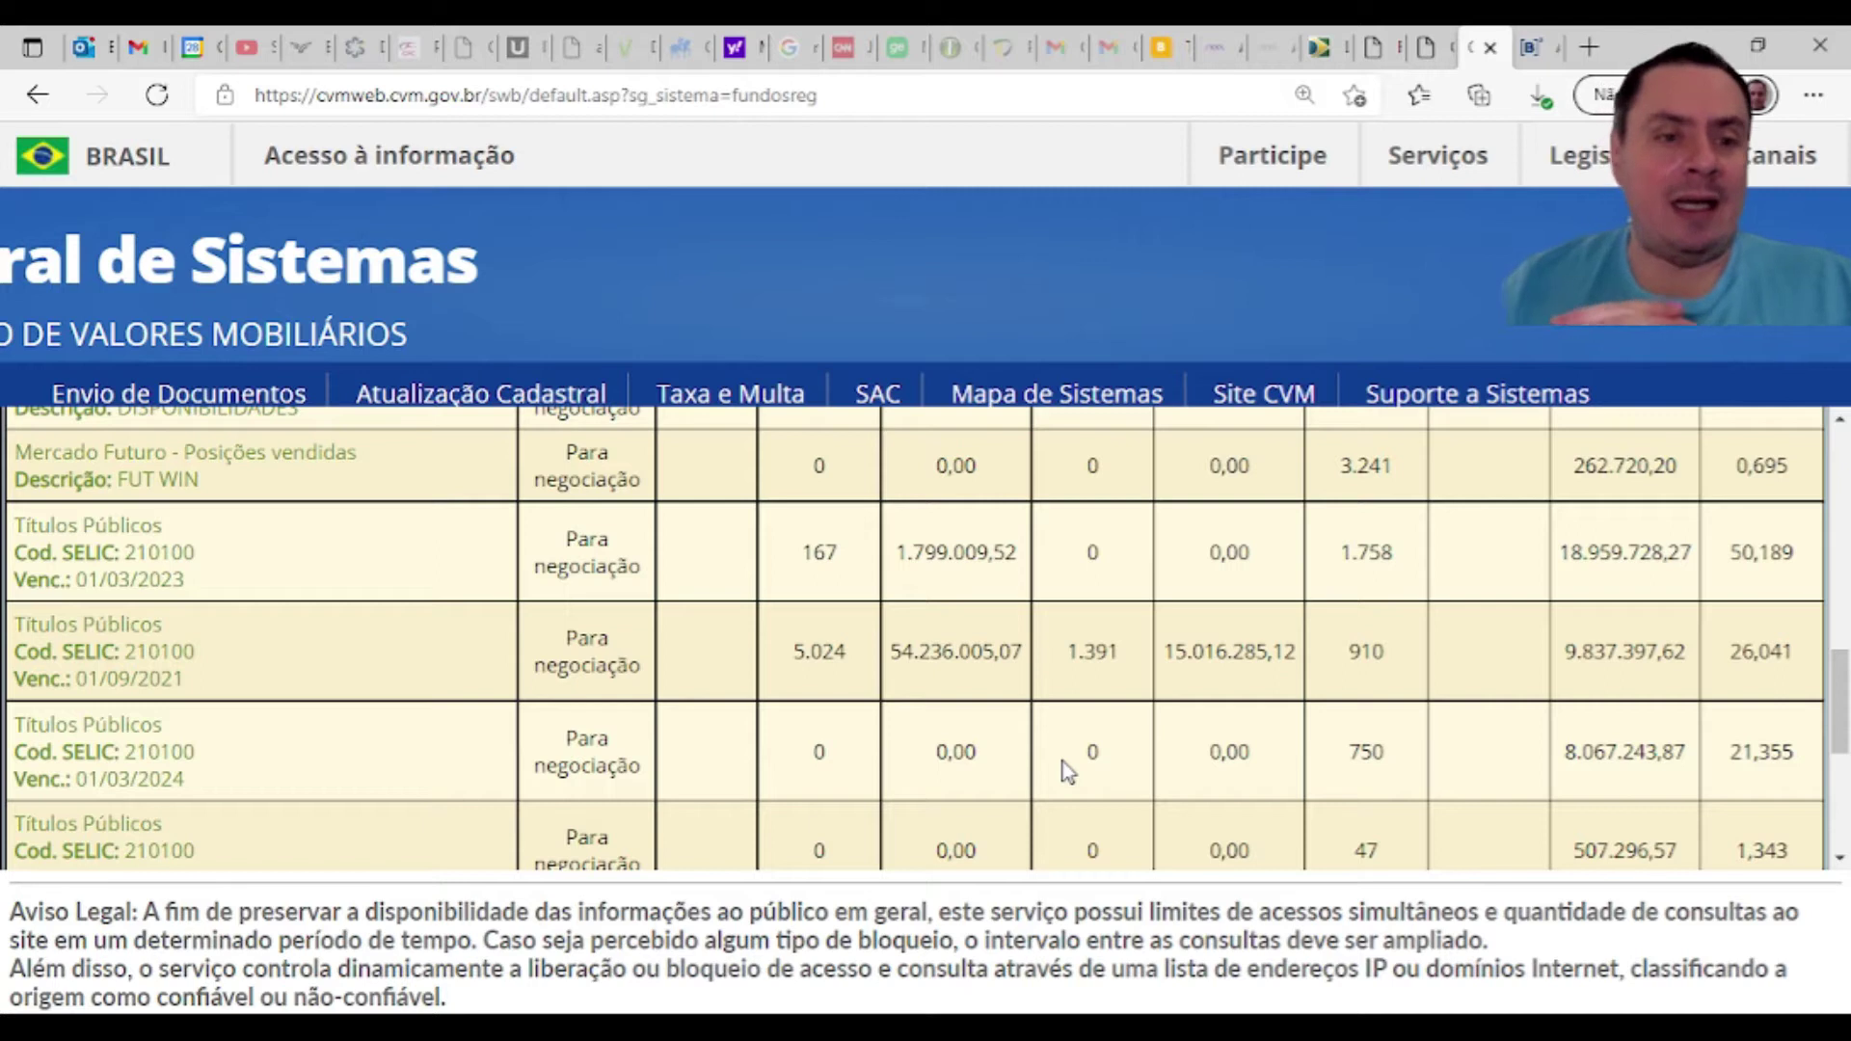
pyautogui.scroll(2, 363, 633)
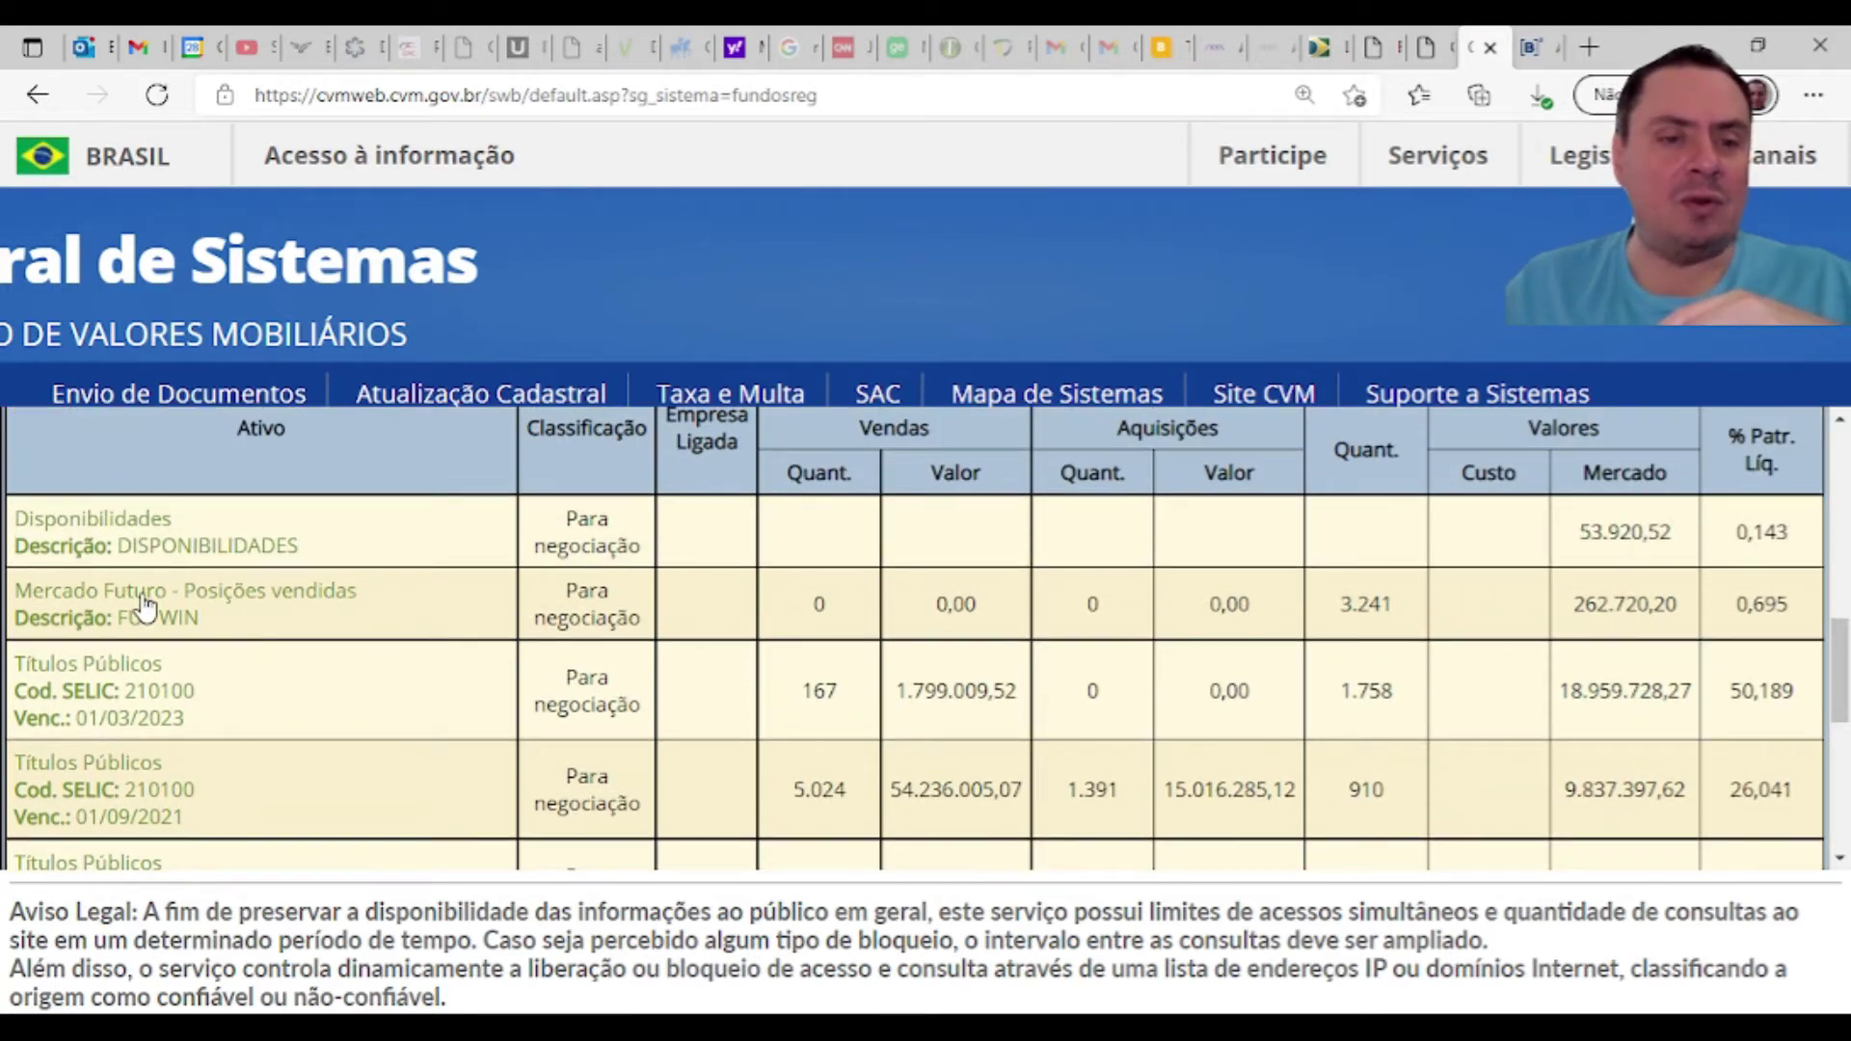
pyautogui.scroll(-1, 146, 648)
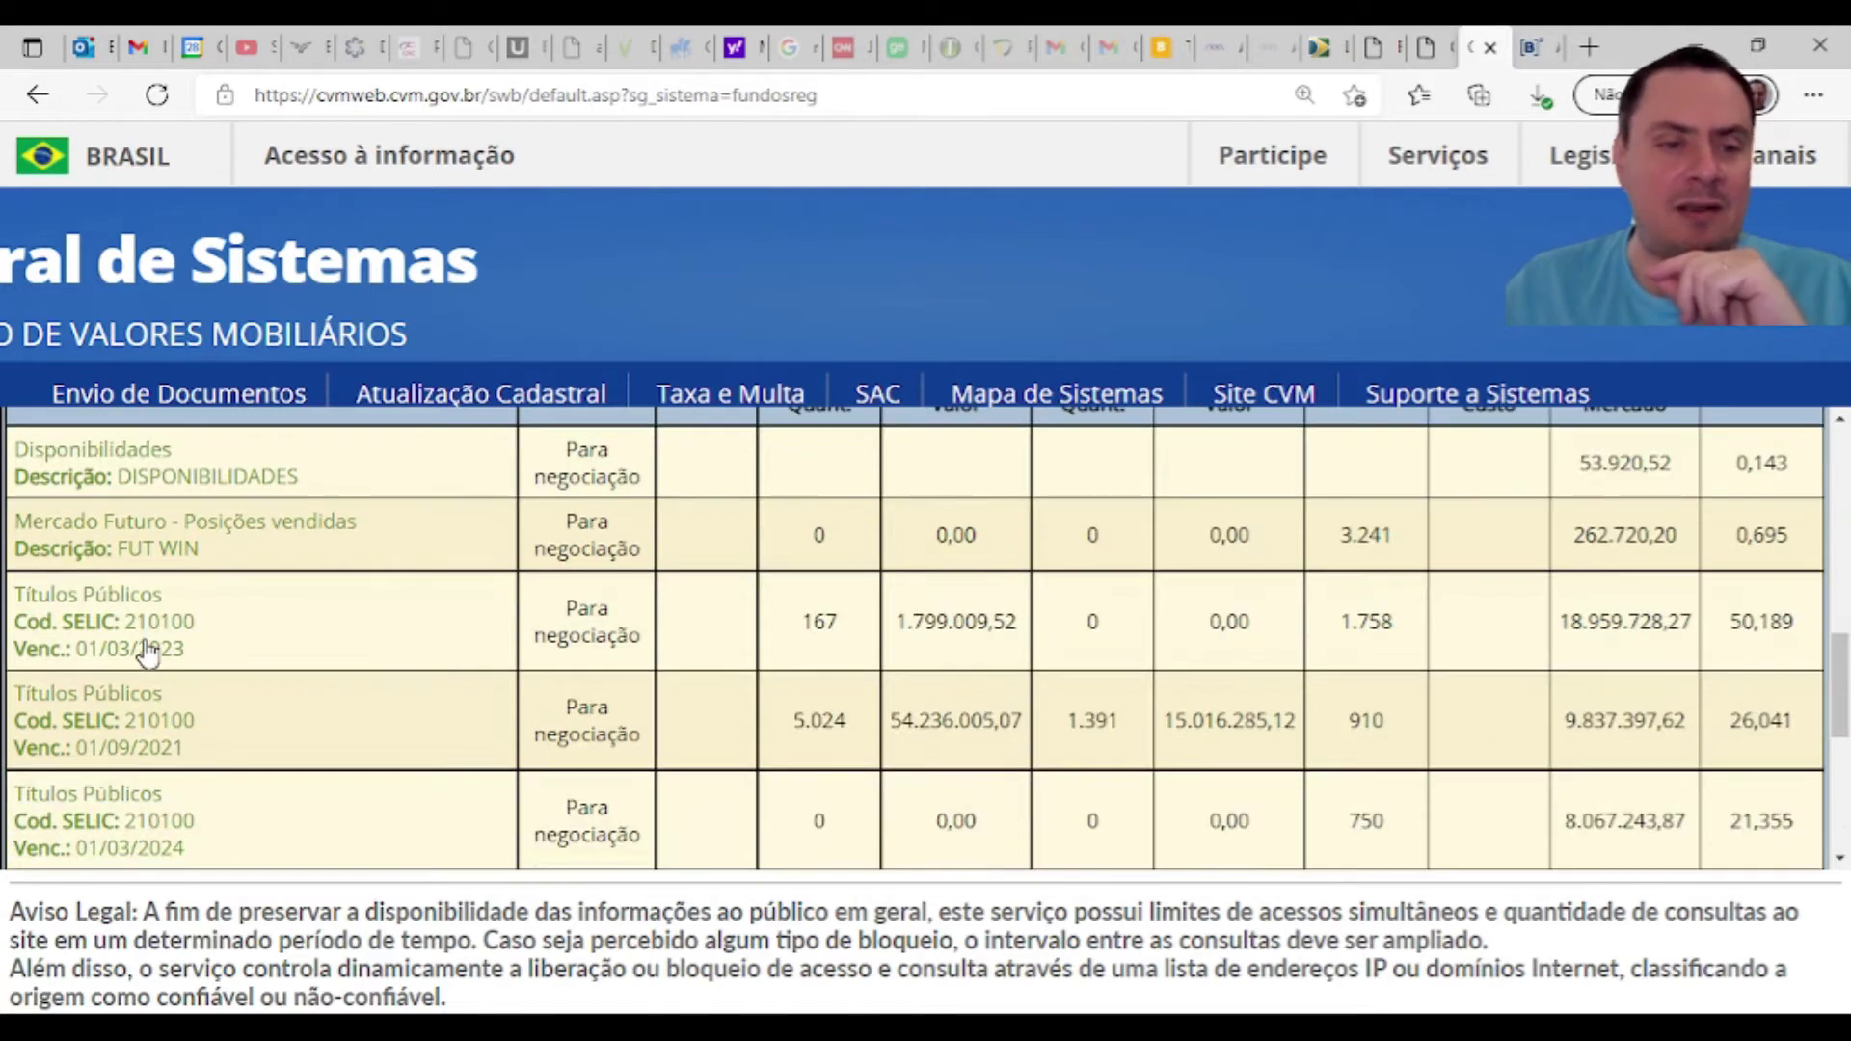
pyautogui.scroll(-1, 145, 637)
pyautogui.scroll(-1, 135, 703)
pyautogui.scroll(-4, 138, 714)
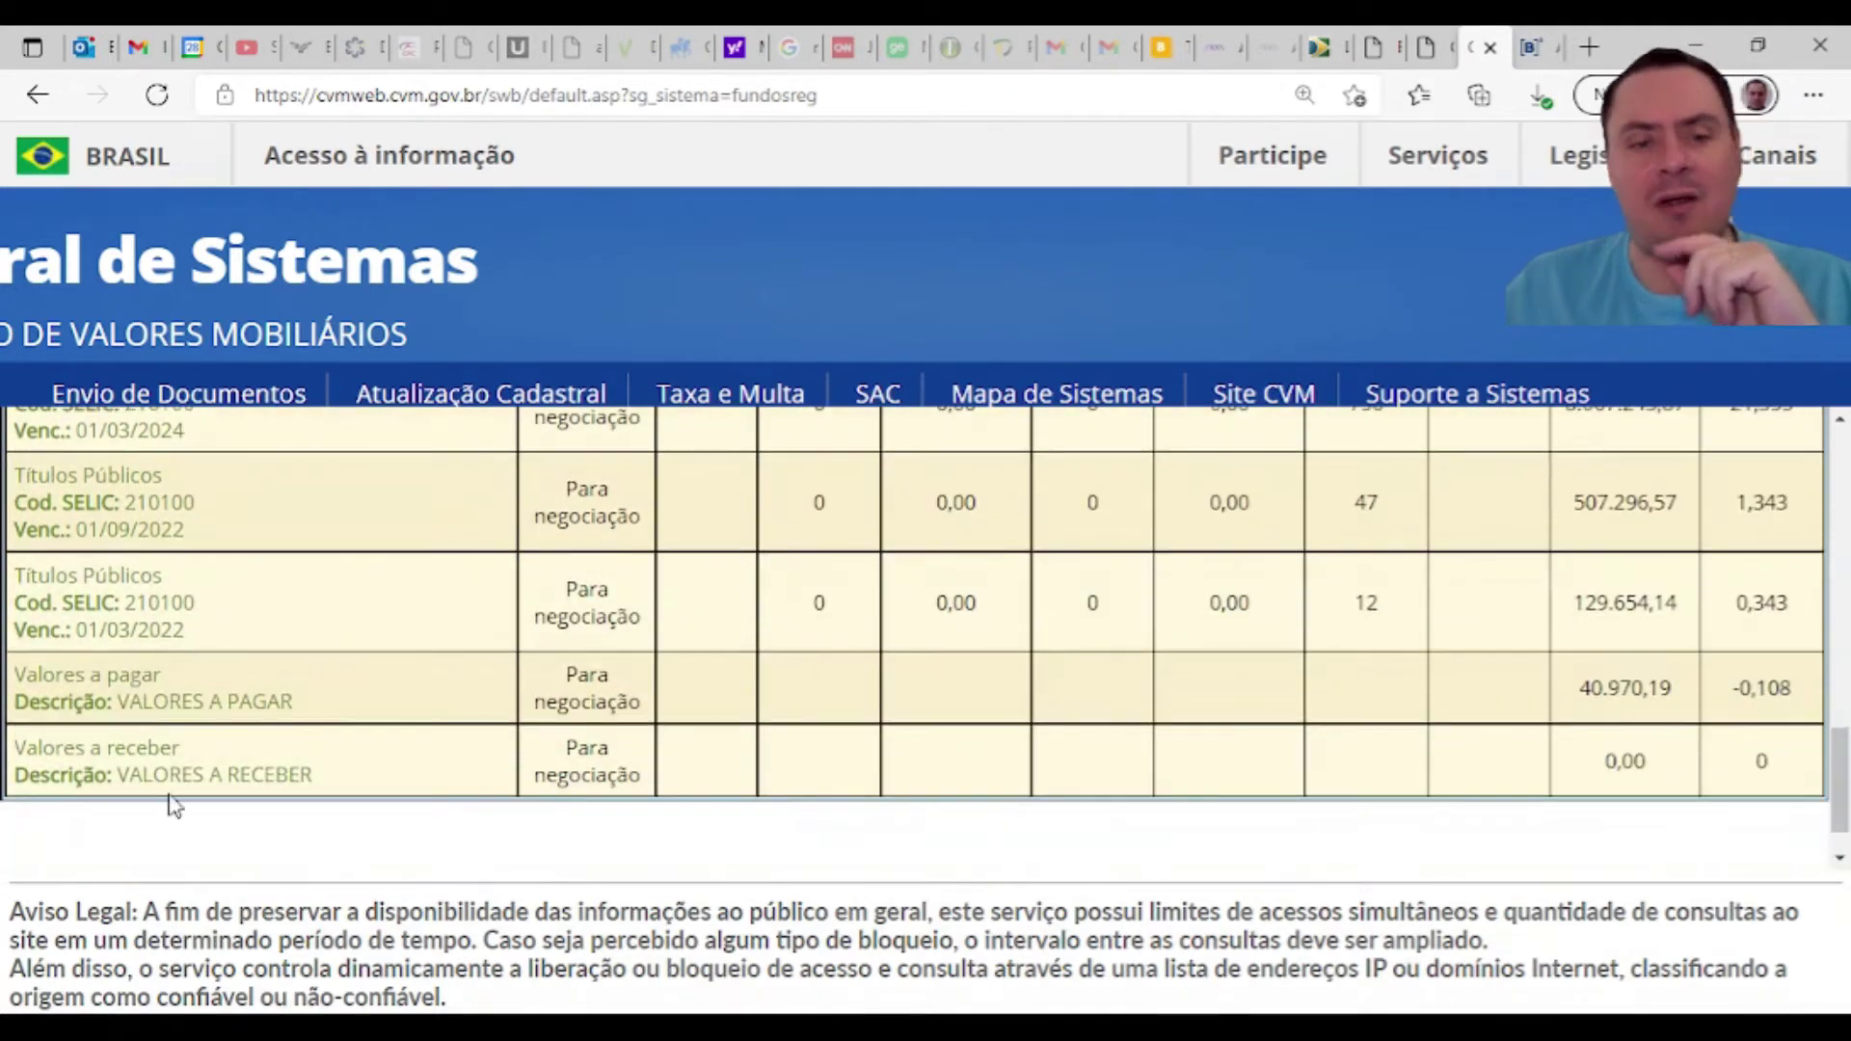
pyautogui.scroll(6, 207, 764)
pyautogui.scroll(2, 220, 755)
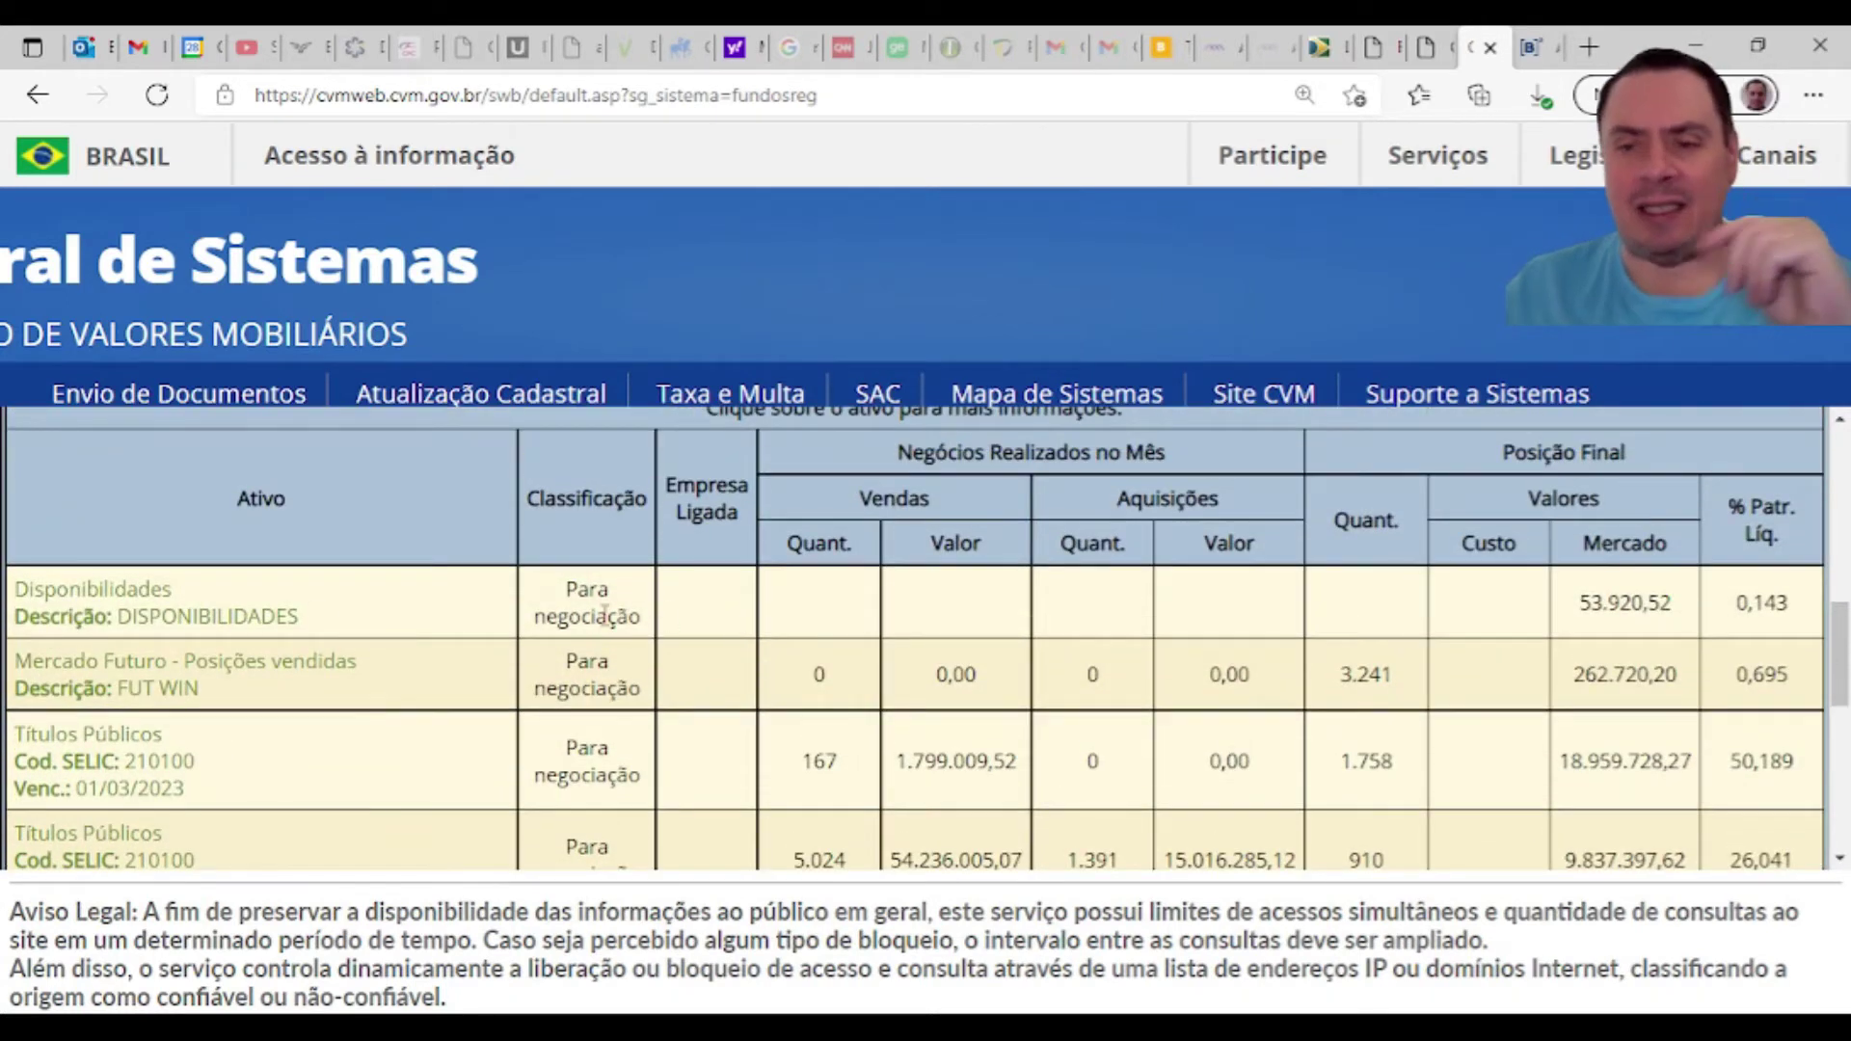
pyautogui.scroll(-2, 412, 653)
pyautogui.scroll(-2, 227, 582)
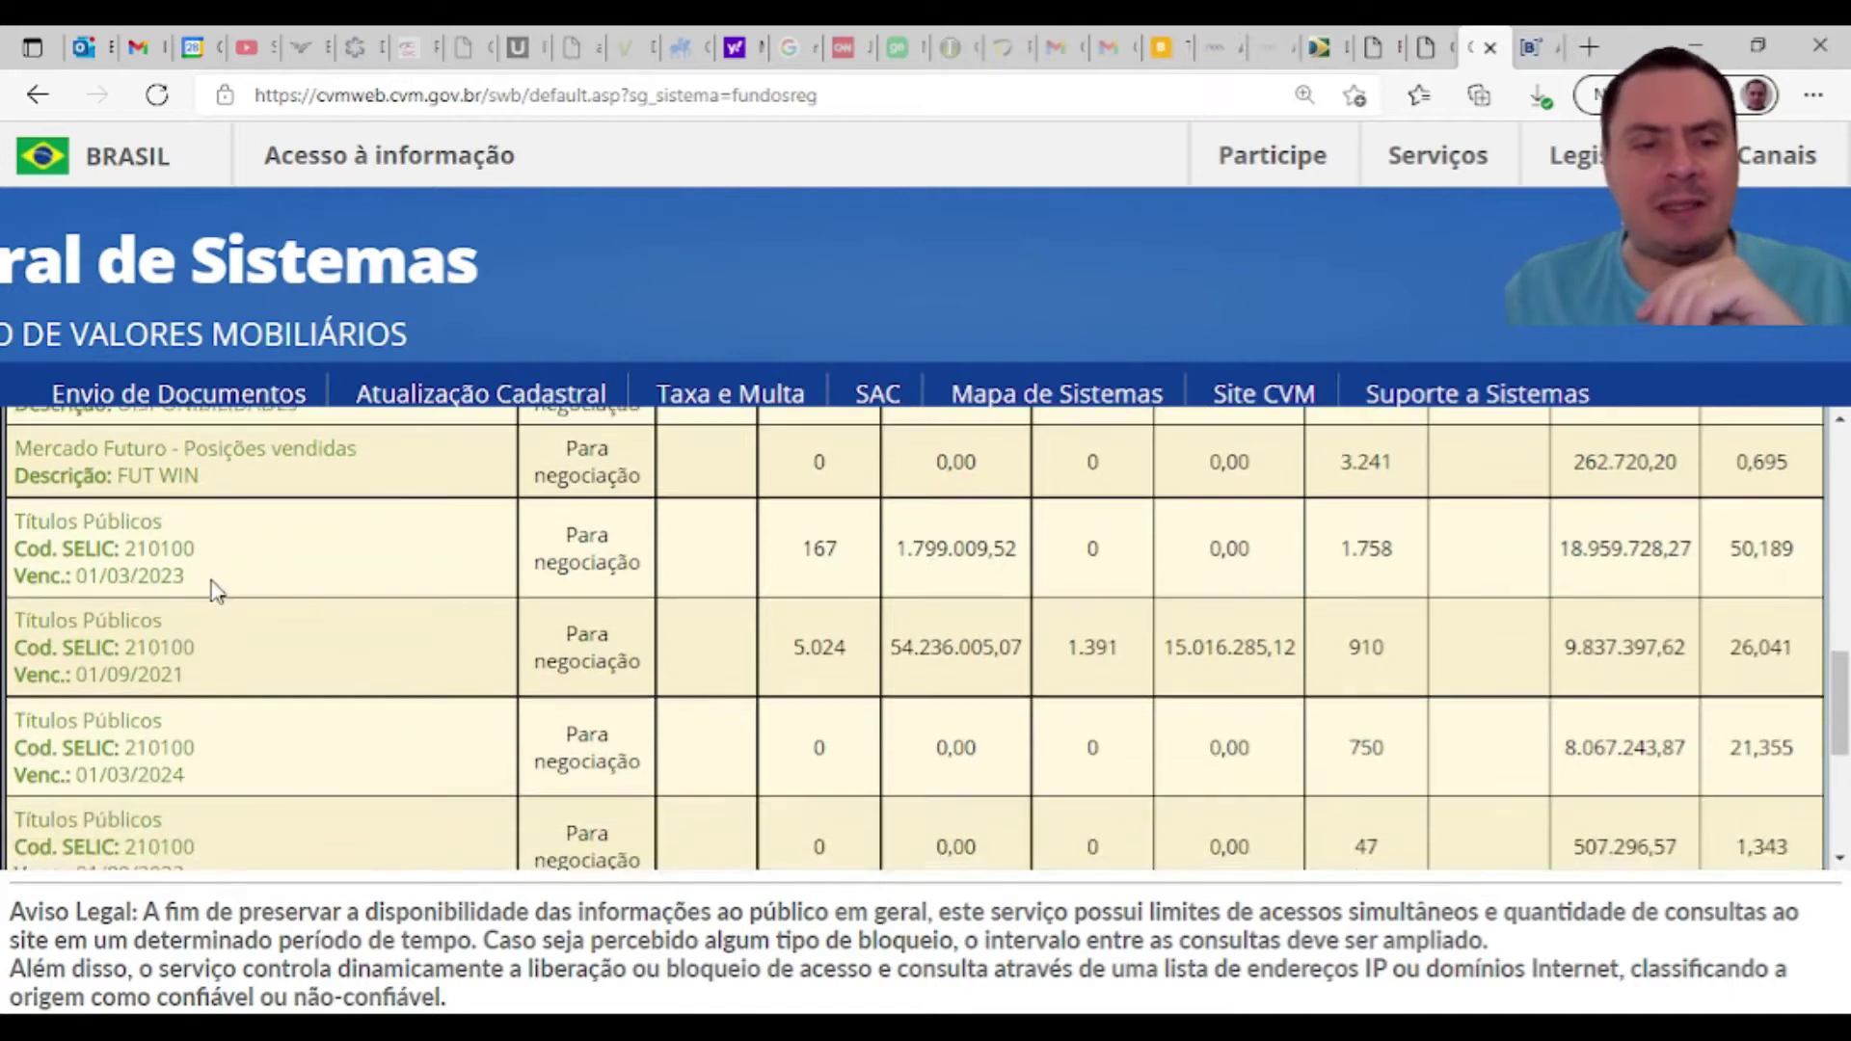
pyautogui.scroll(-1, 193, 602)
pyautogui.scroll(-1, 146, 758)
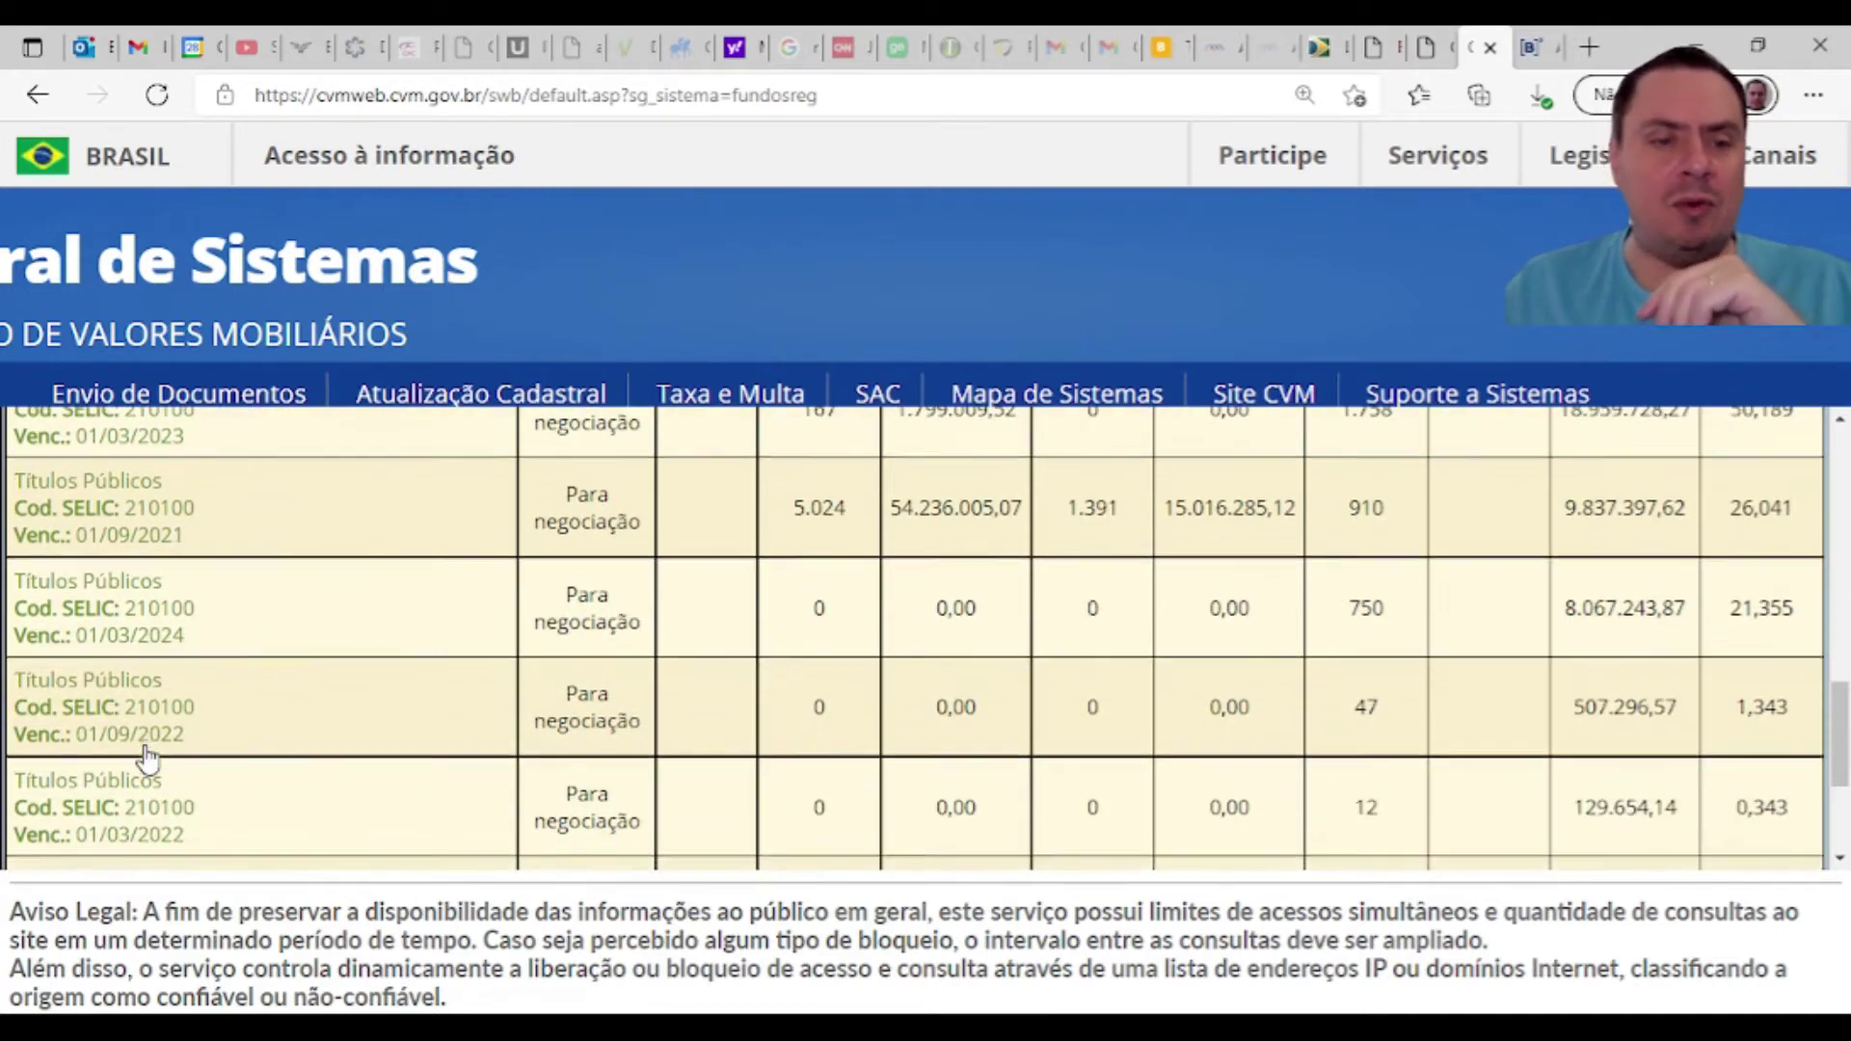
pyautogui.scroll(-1, 146, 762)
pyautogui.scroll(2, 154, 756)
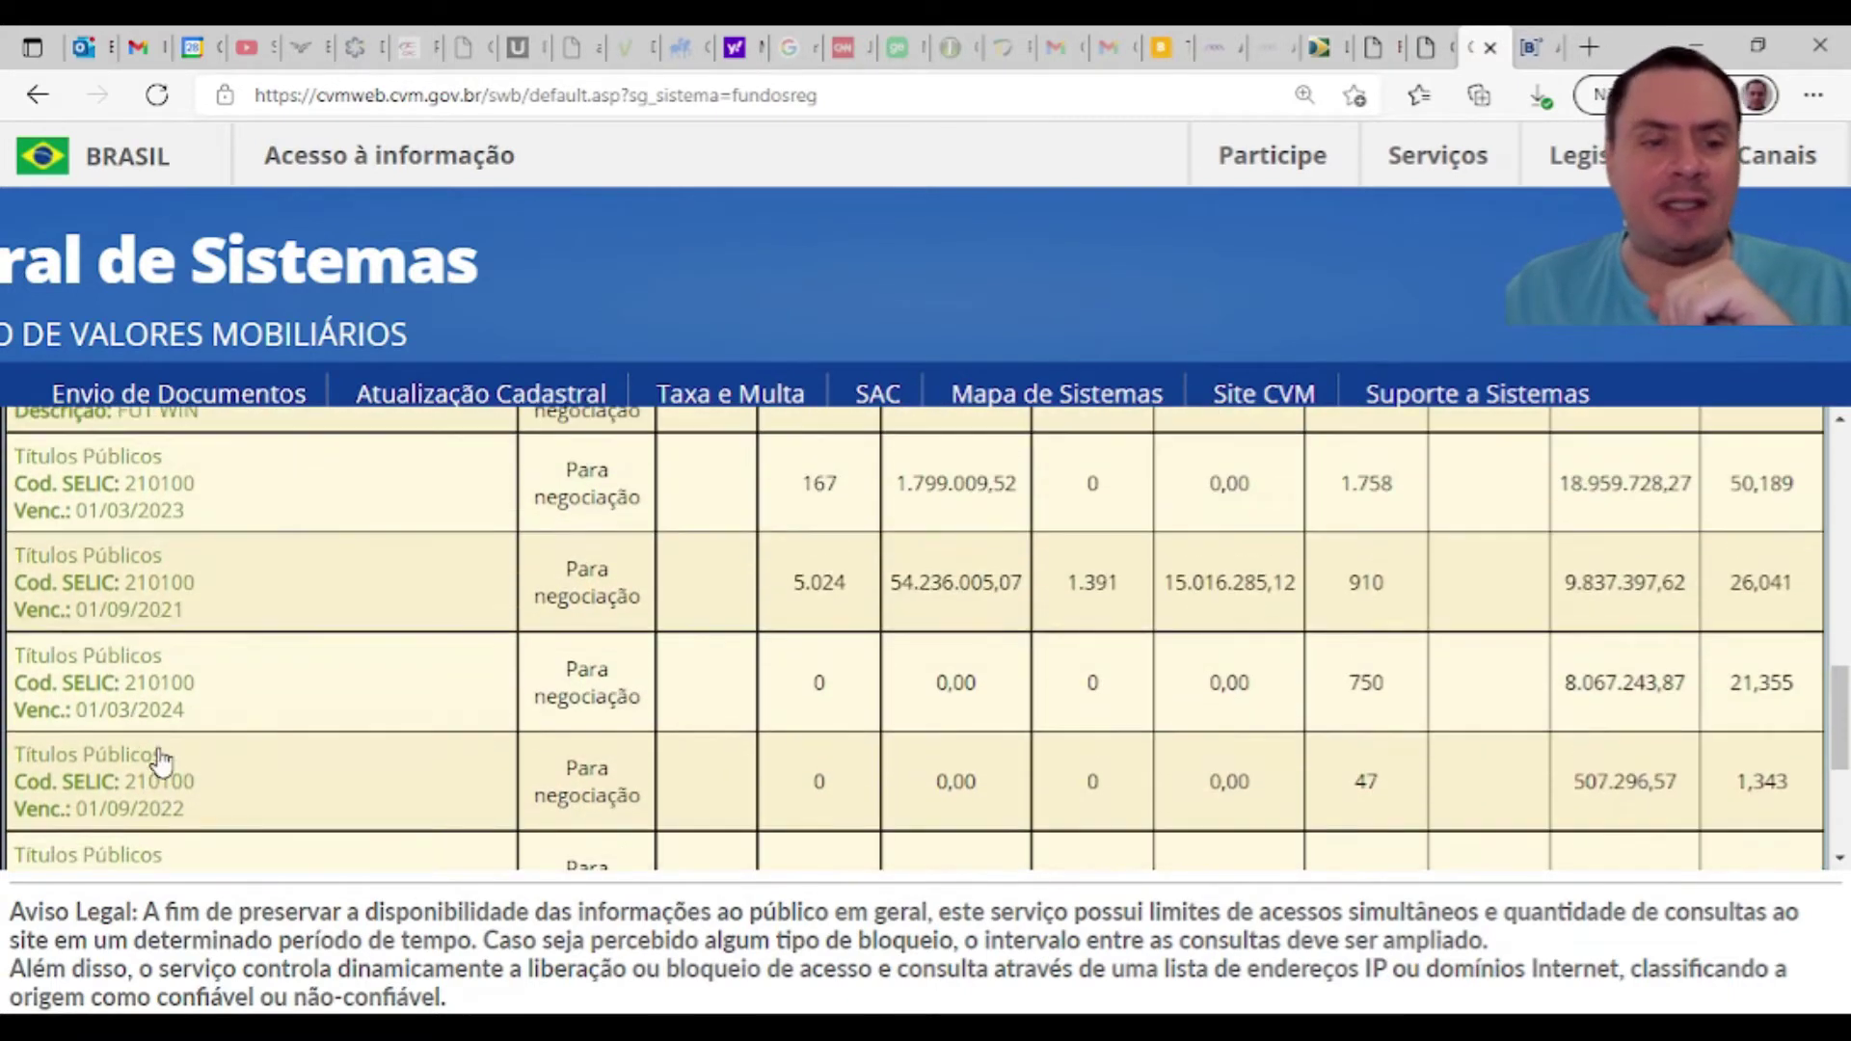
# Step: View the details of the Títulos Públicos holding due 01/03/2024 and of the FUT WIN short futures position
pyautogui.click(146, 687)
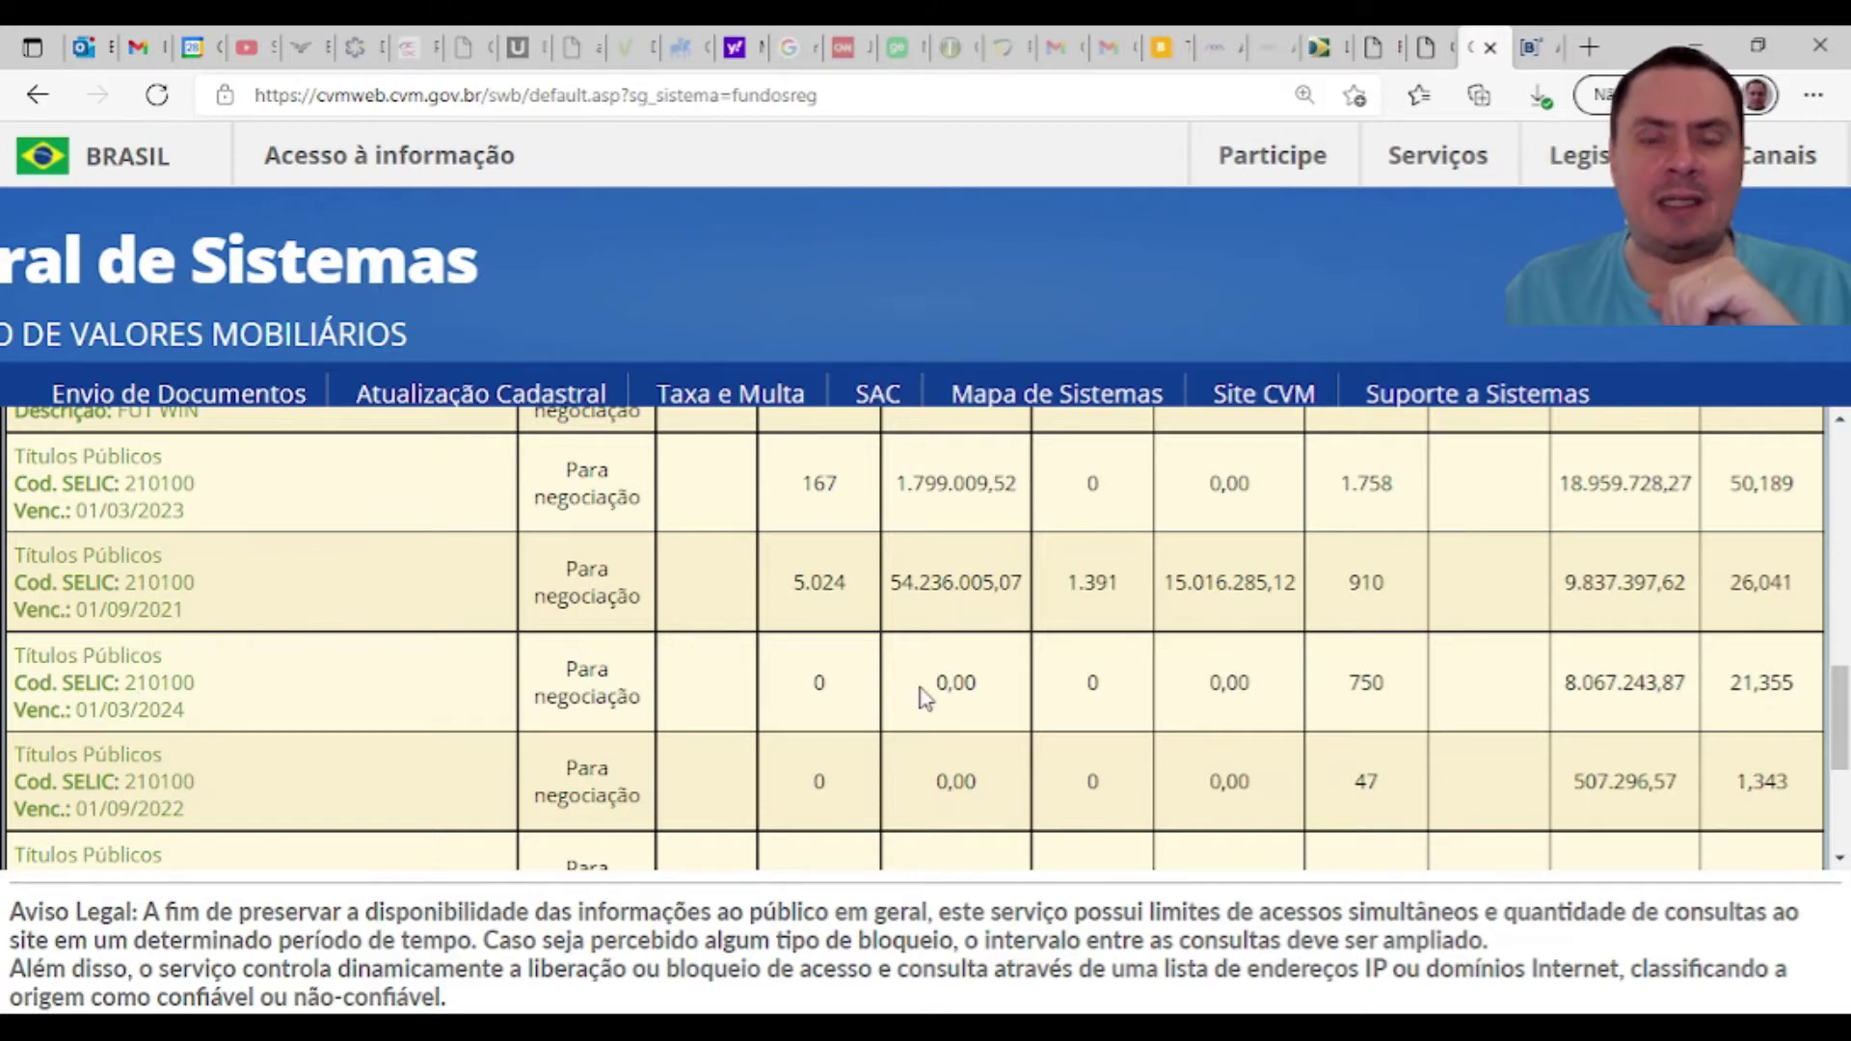
pyautogui.scroll(6, 1331, 591)
pyautogui.scroll(3, 1333, 590)
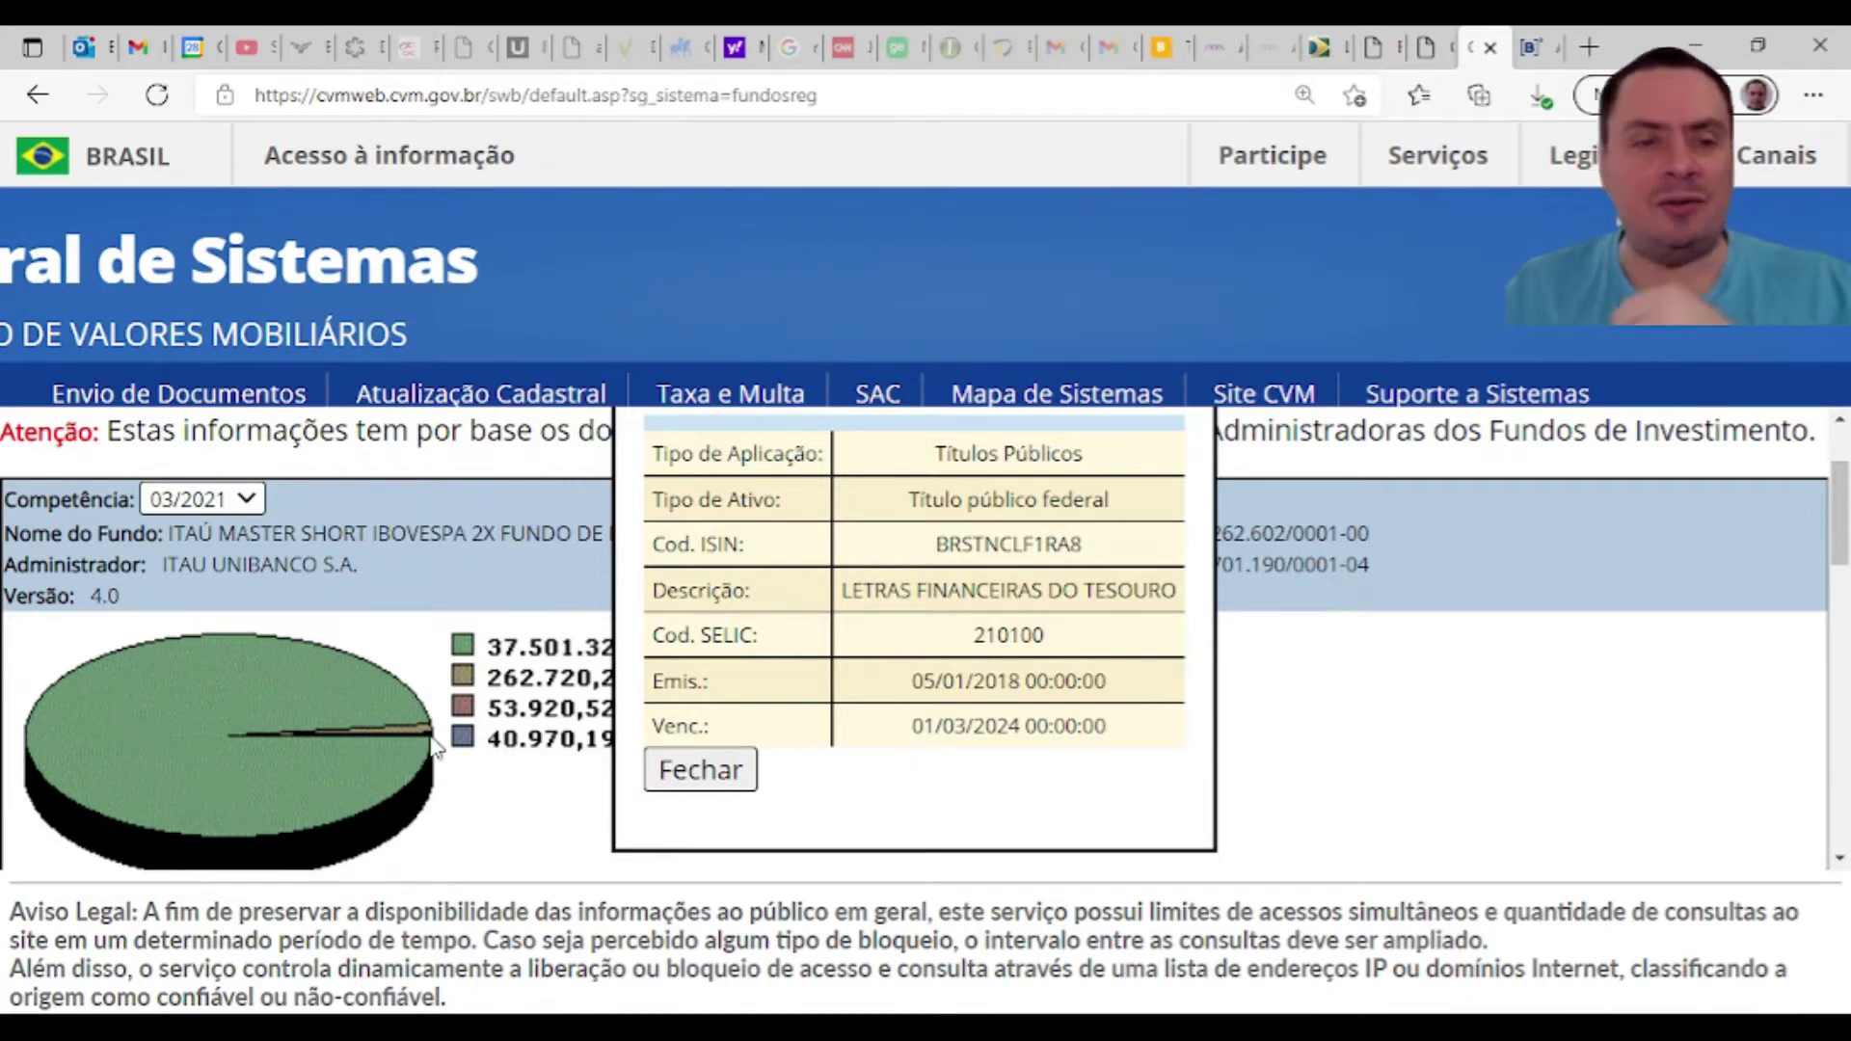
pyautogui.scroll(-6, 435, 747)
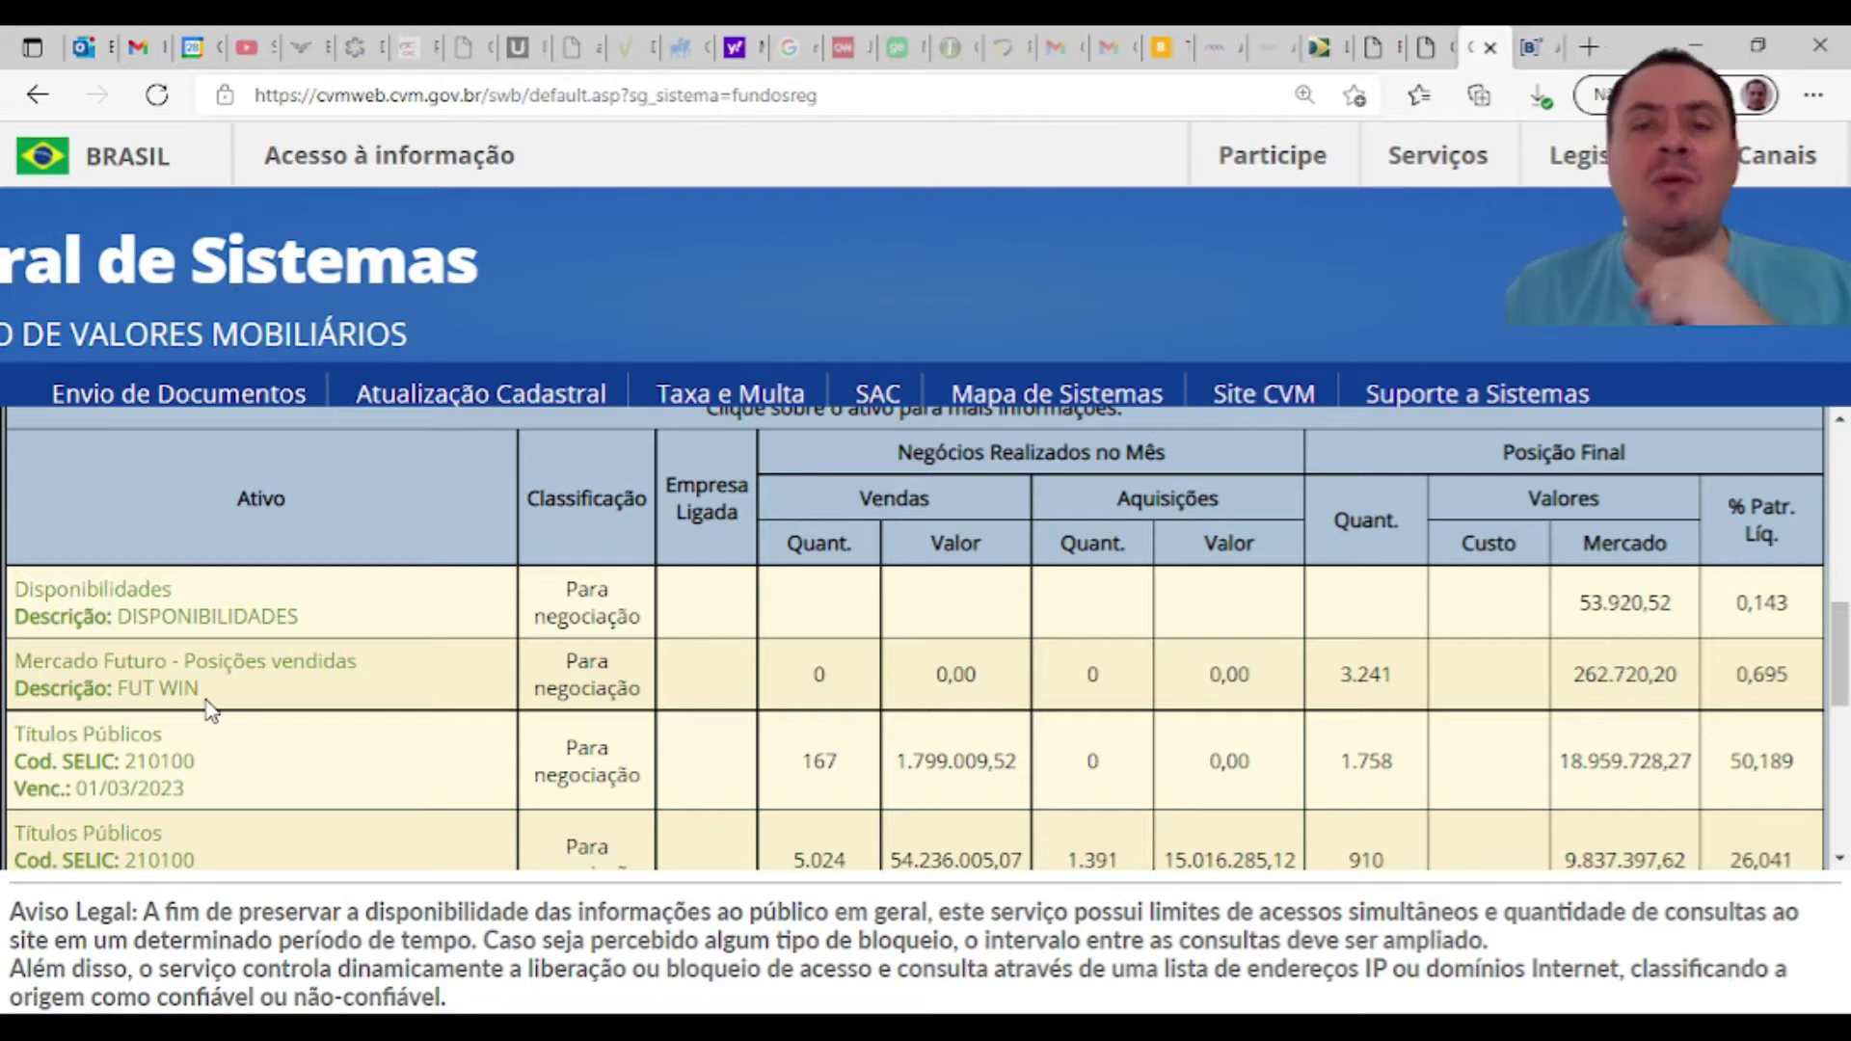
pyautogui.click(500, 674)
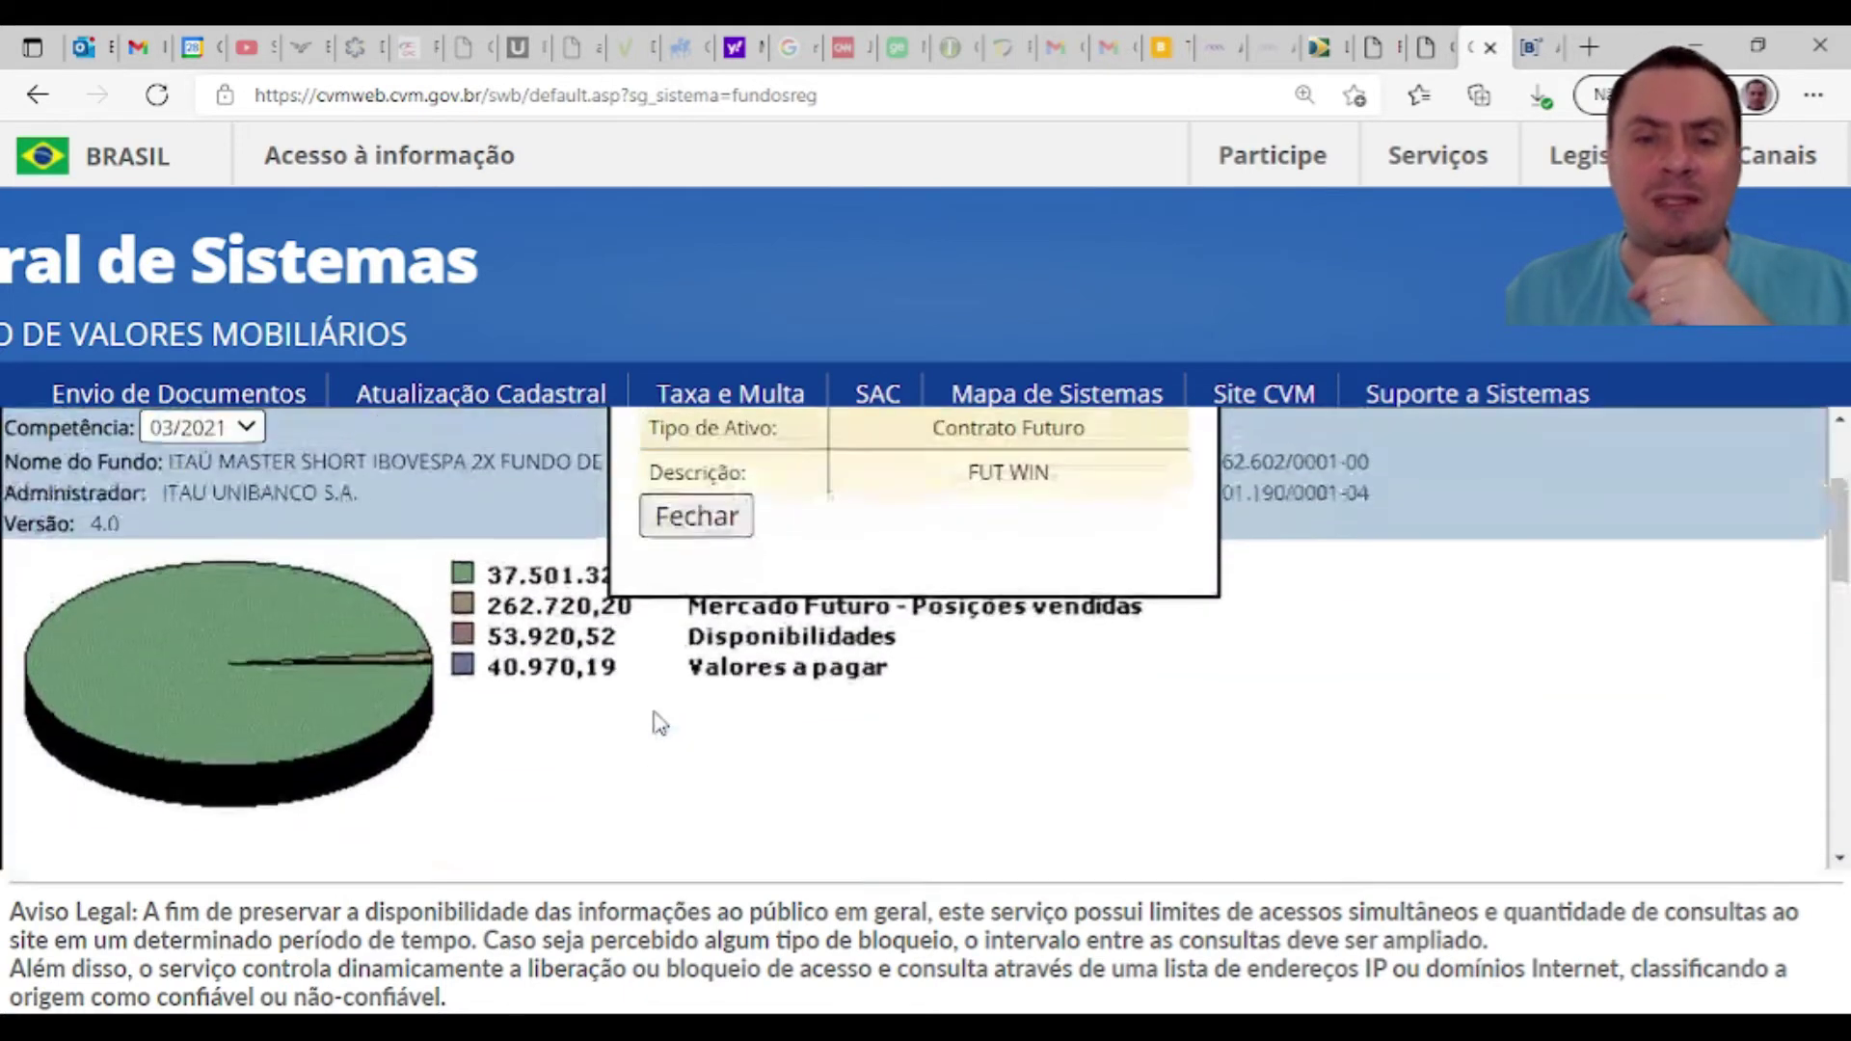
# Step: Close the FUT WIN details and highlight the market value of the short futures position in the Lista de Aplicações
pyautogui.scroll(1, 655, 722)
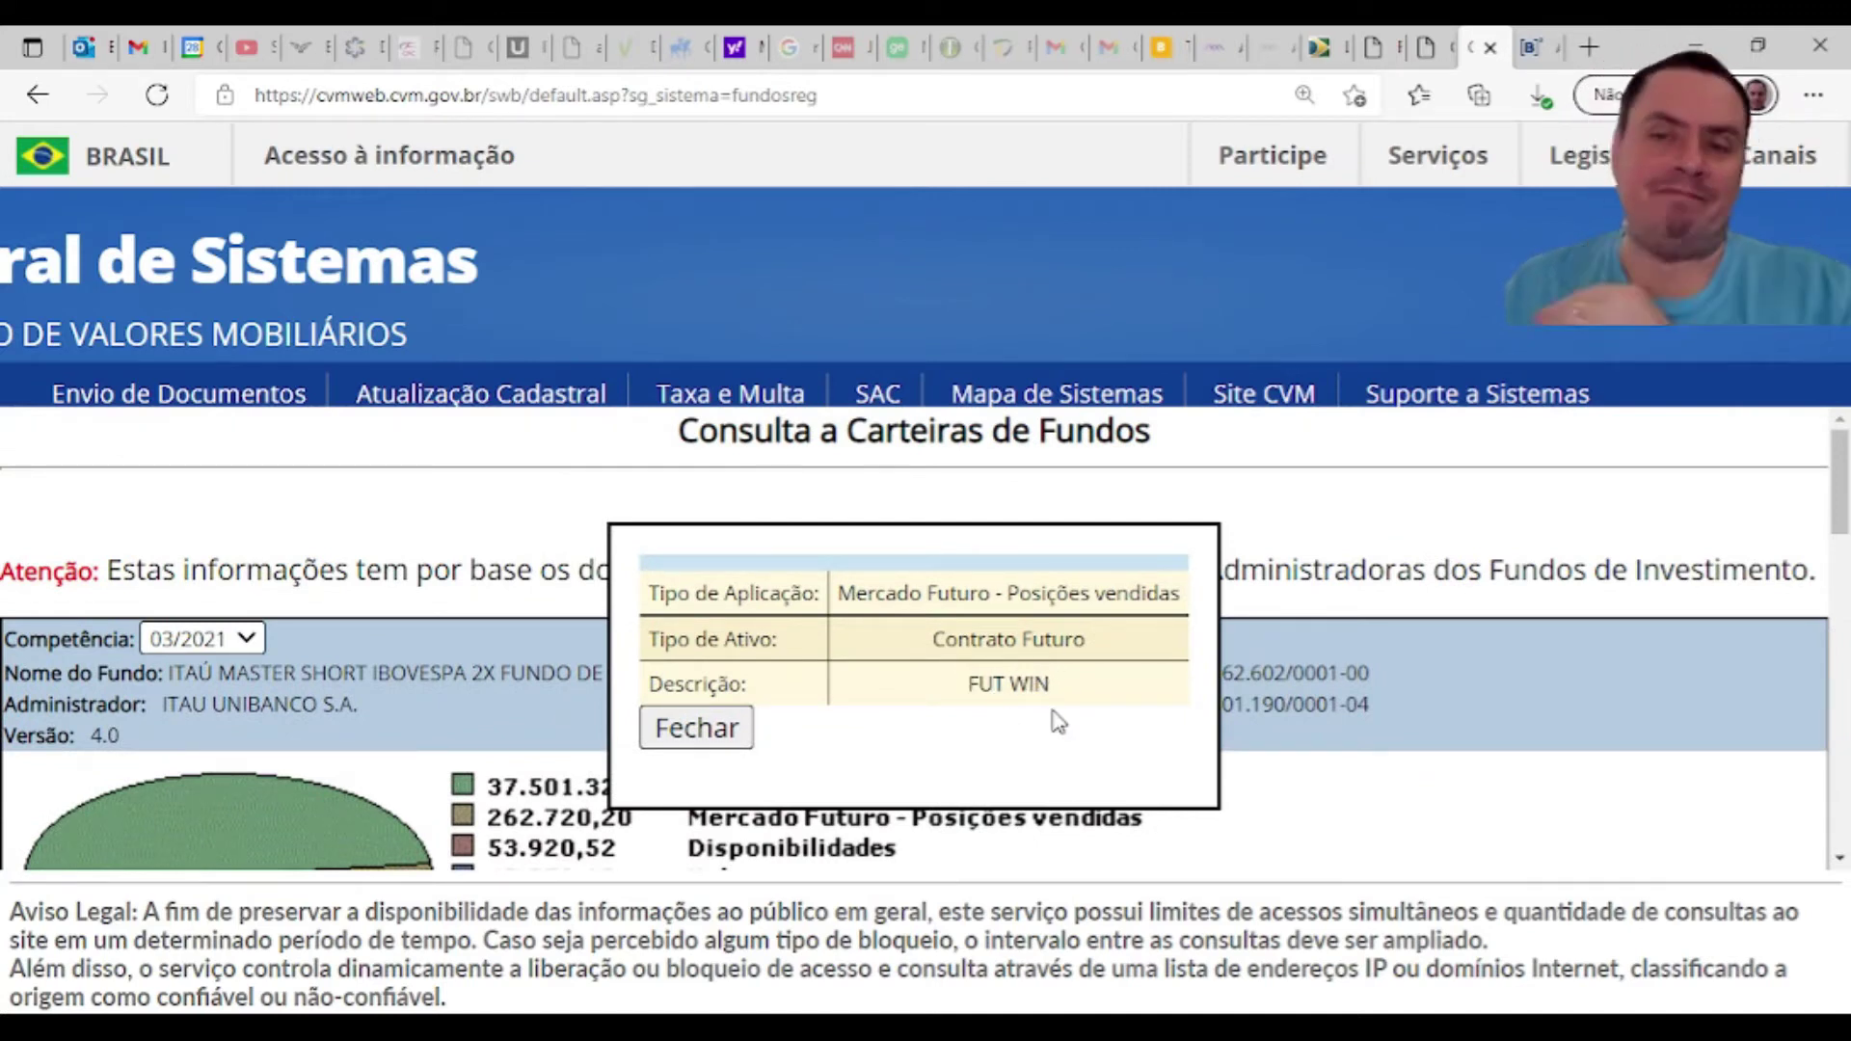
pyautogui.click(739, 728)
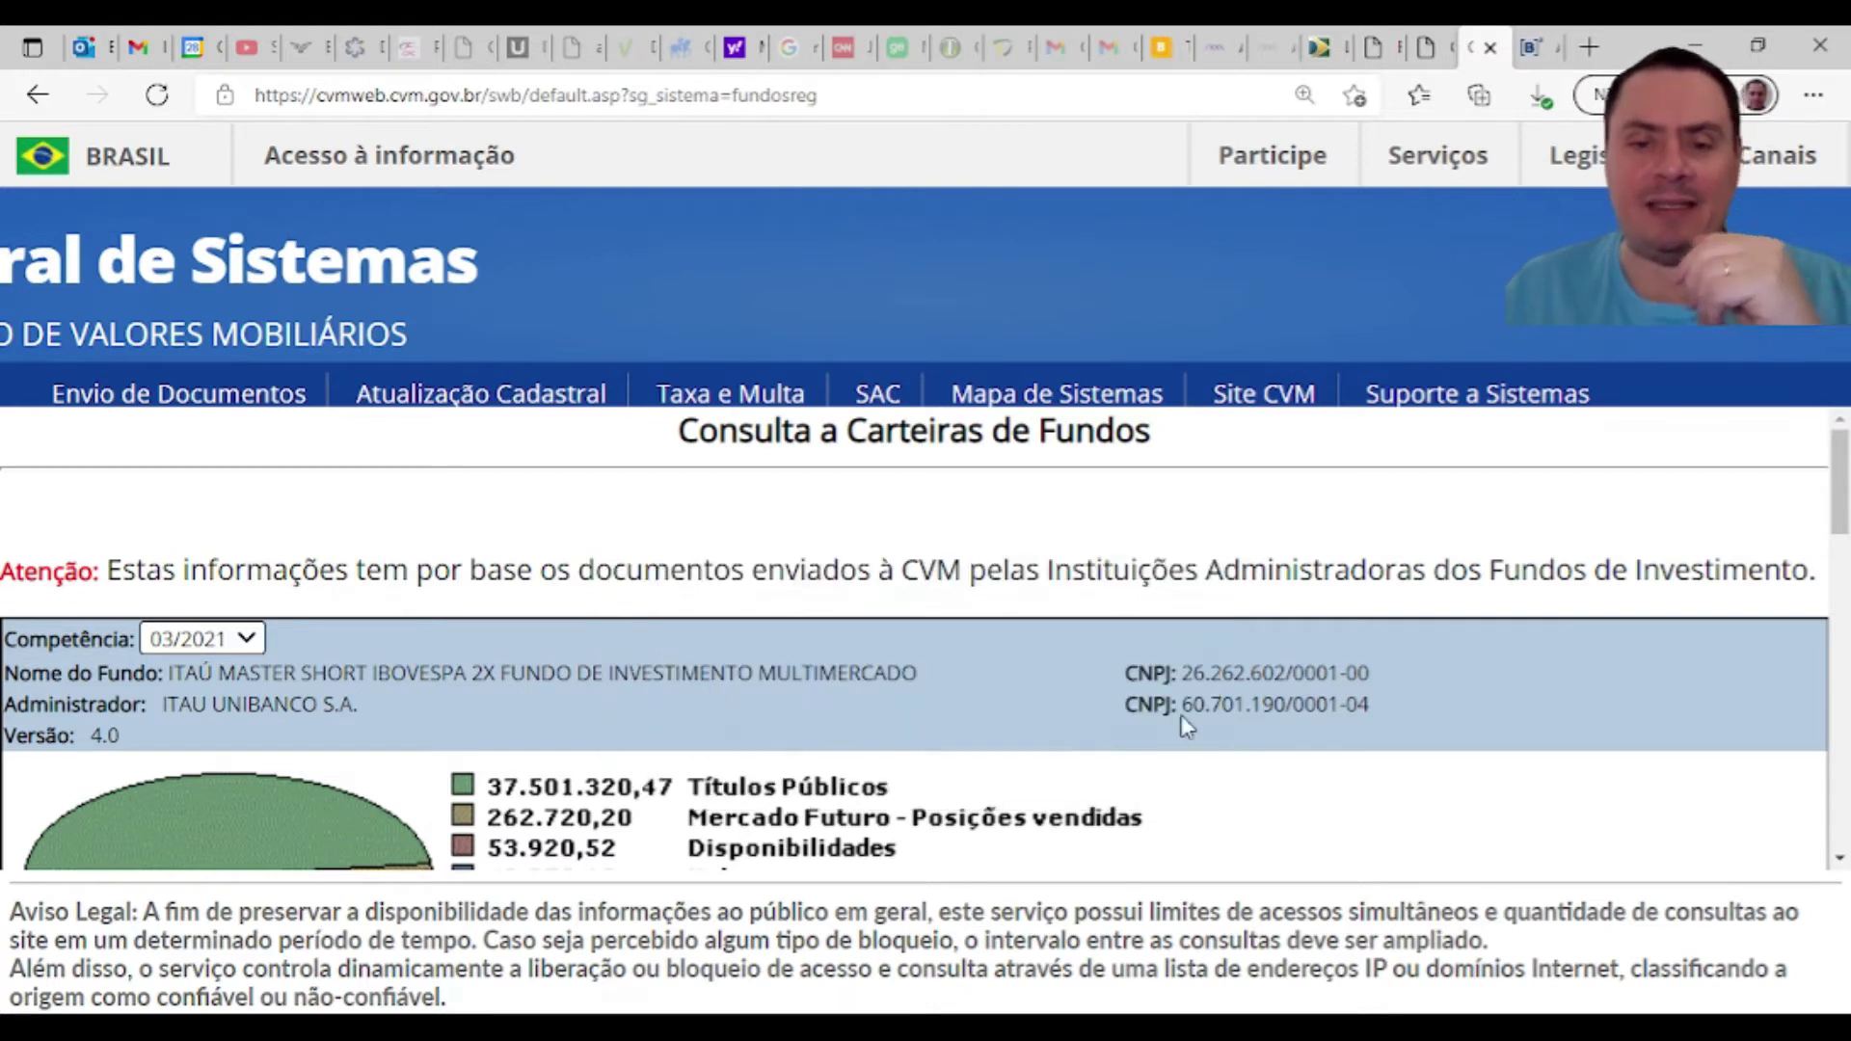
pyautogui.scroll(-3, 1184, 723)
pyautogui.scroll(-5, 1187, 728)
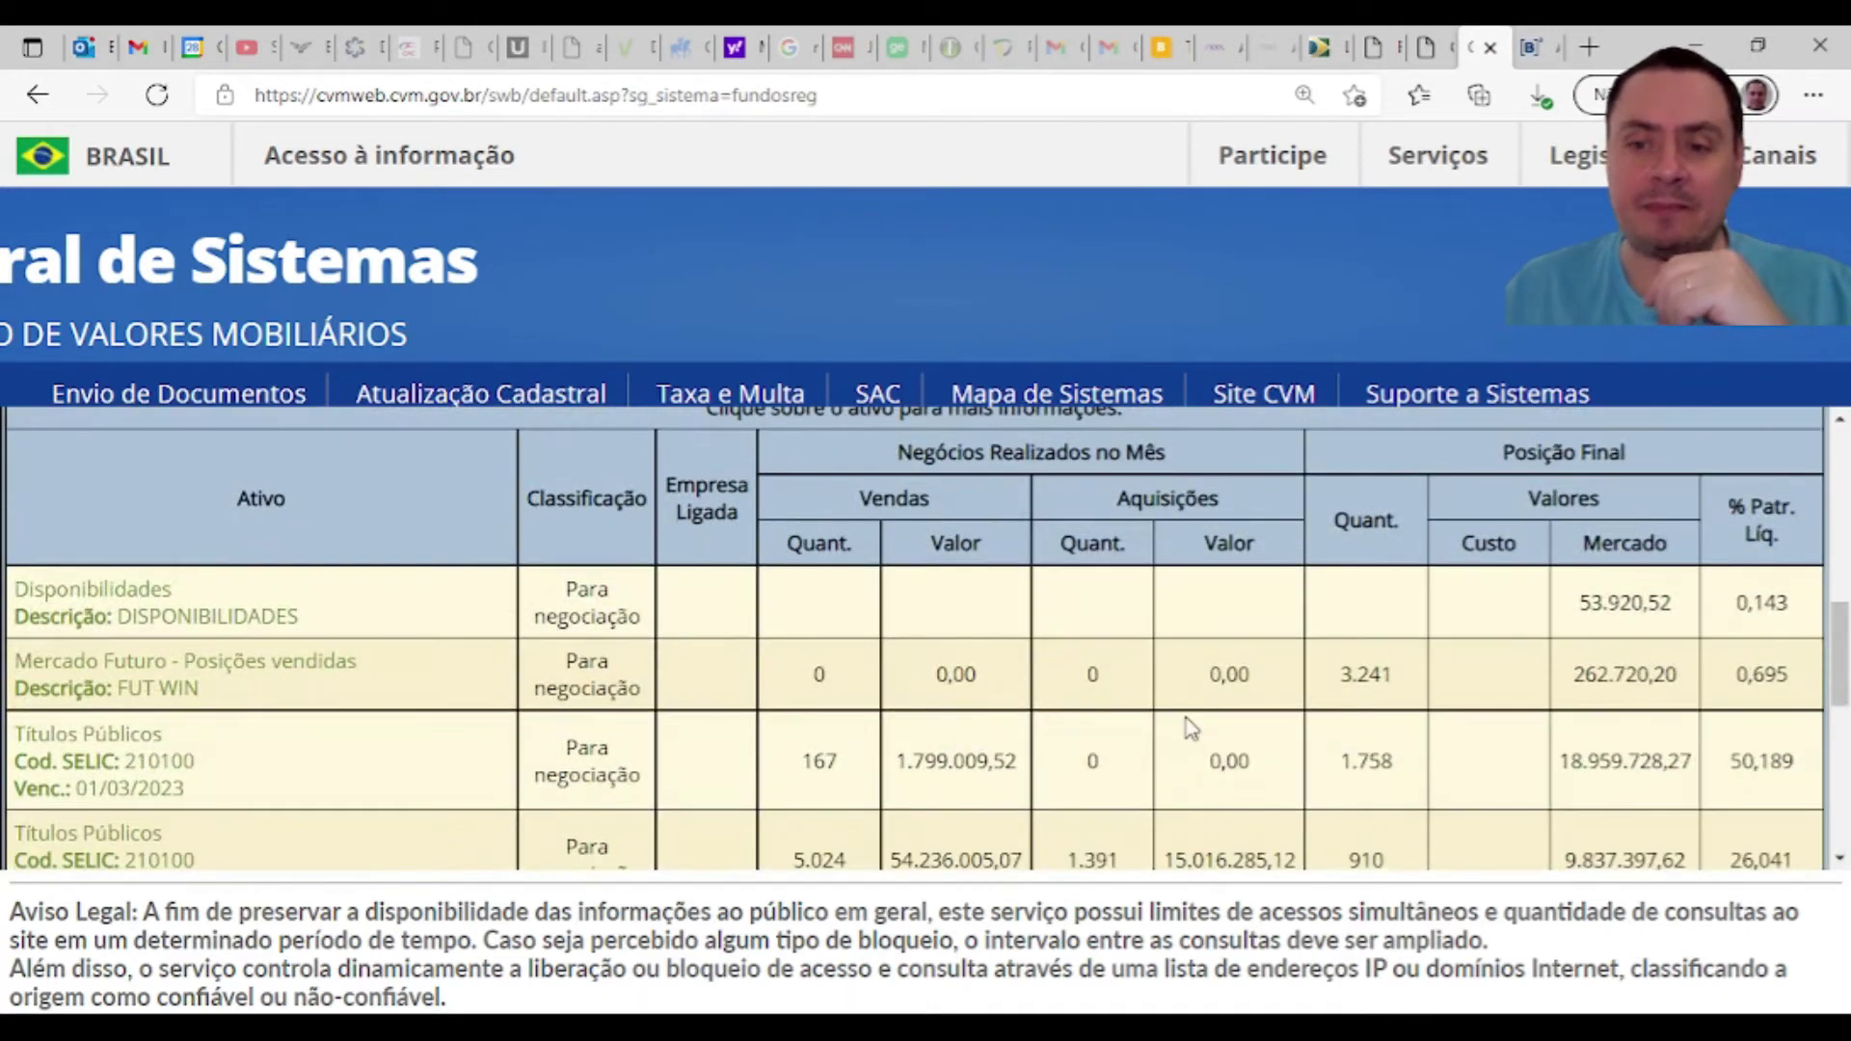
pyautogui.moveTo(1685, 681); pyautogui.dragTo(1570, 686)
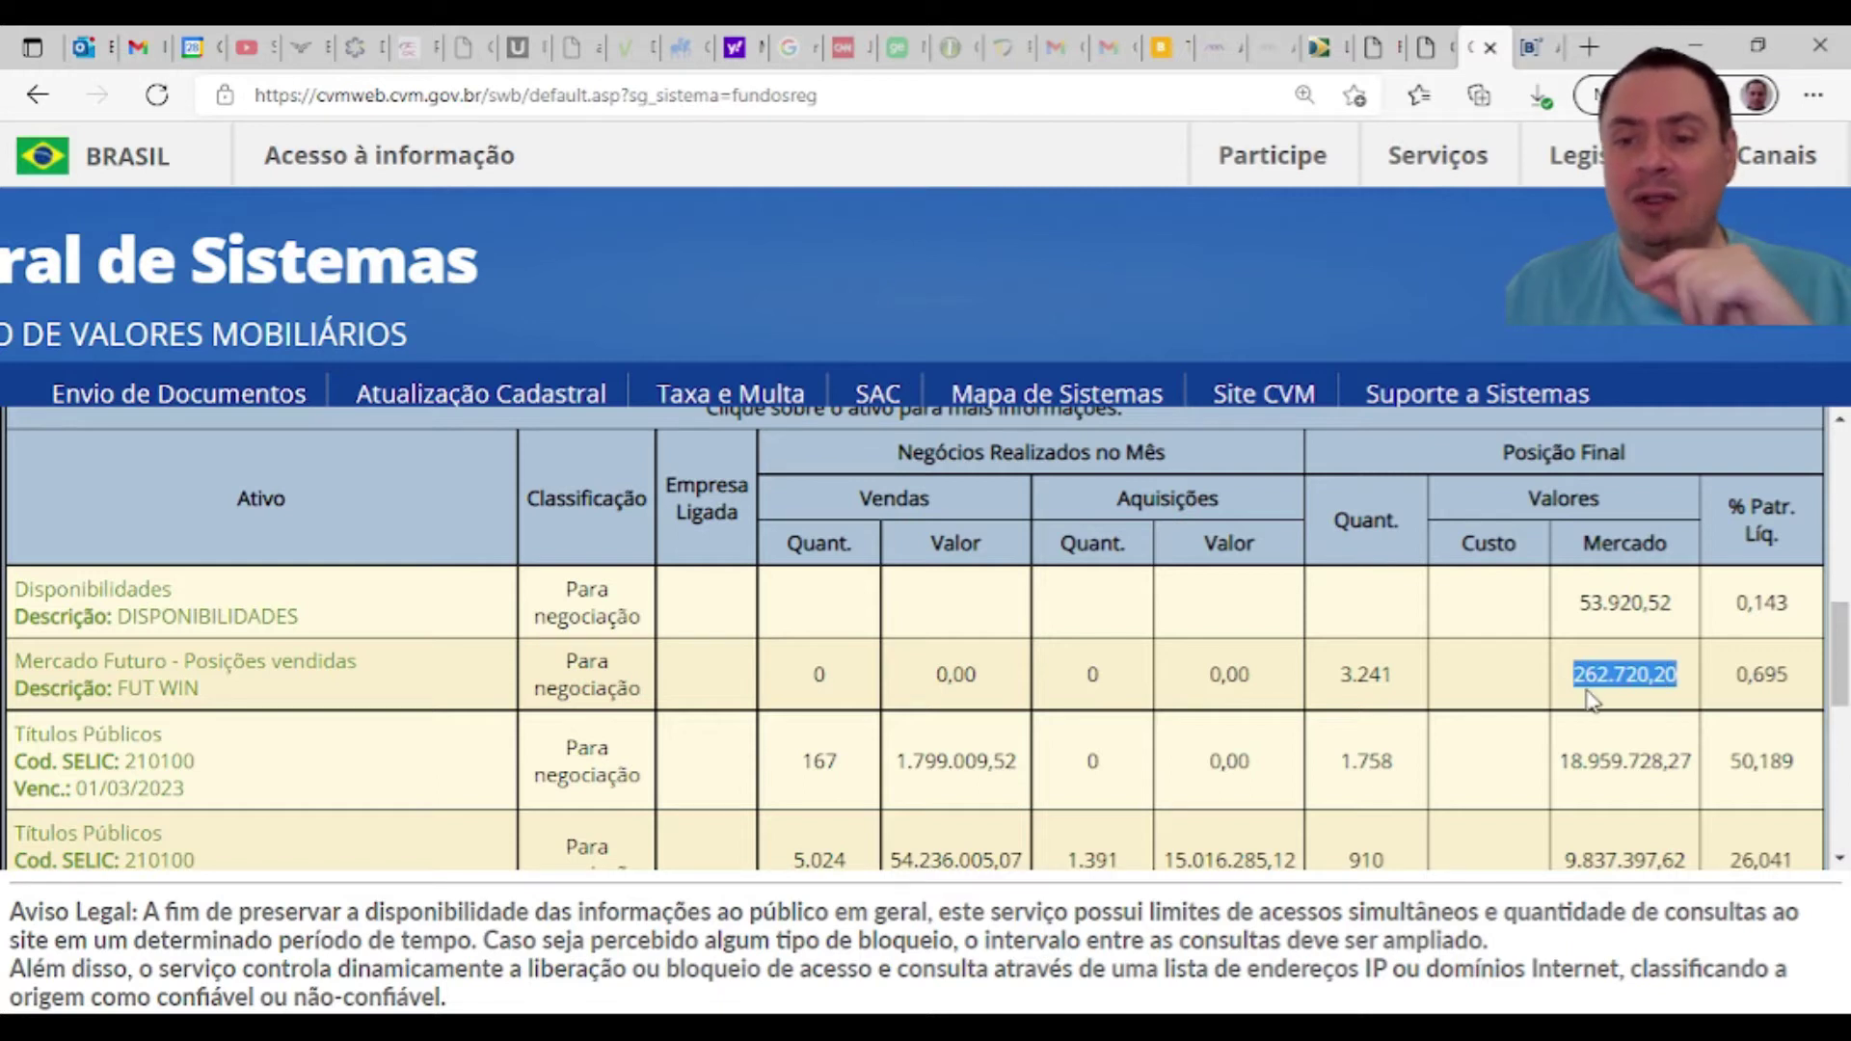
# Step: Compare the fund's Patrimônio Líquido with the final quantity of contracts in the FUT WIN short futures position
pyautogui.scroll(3, 1381, 725)
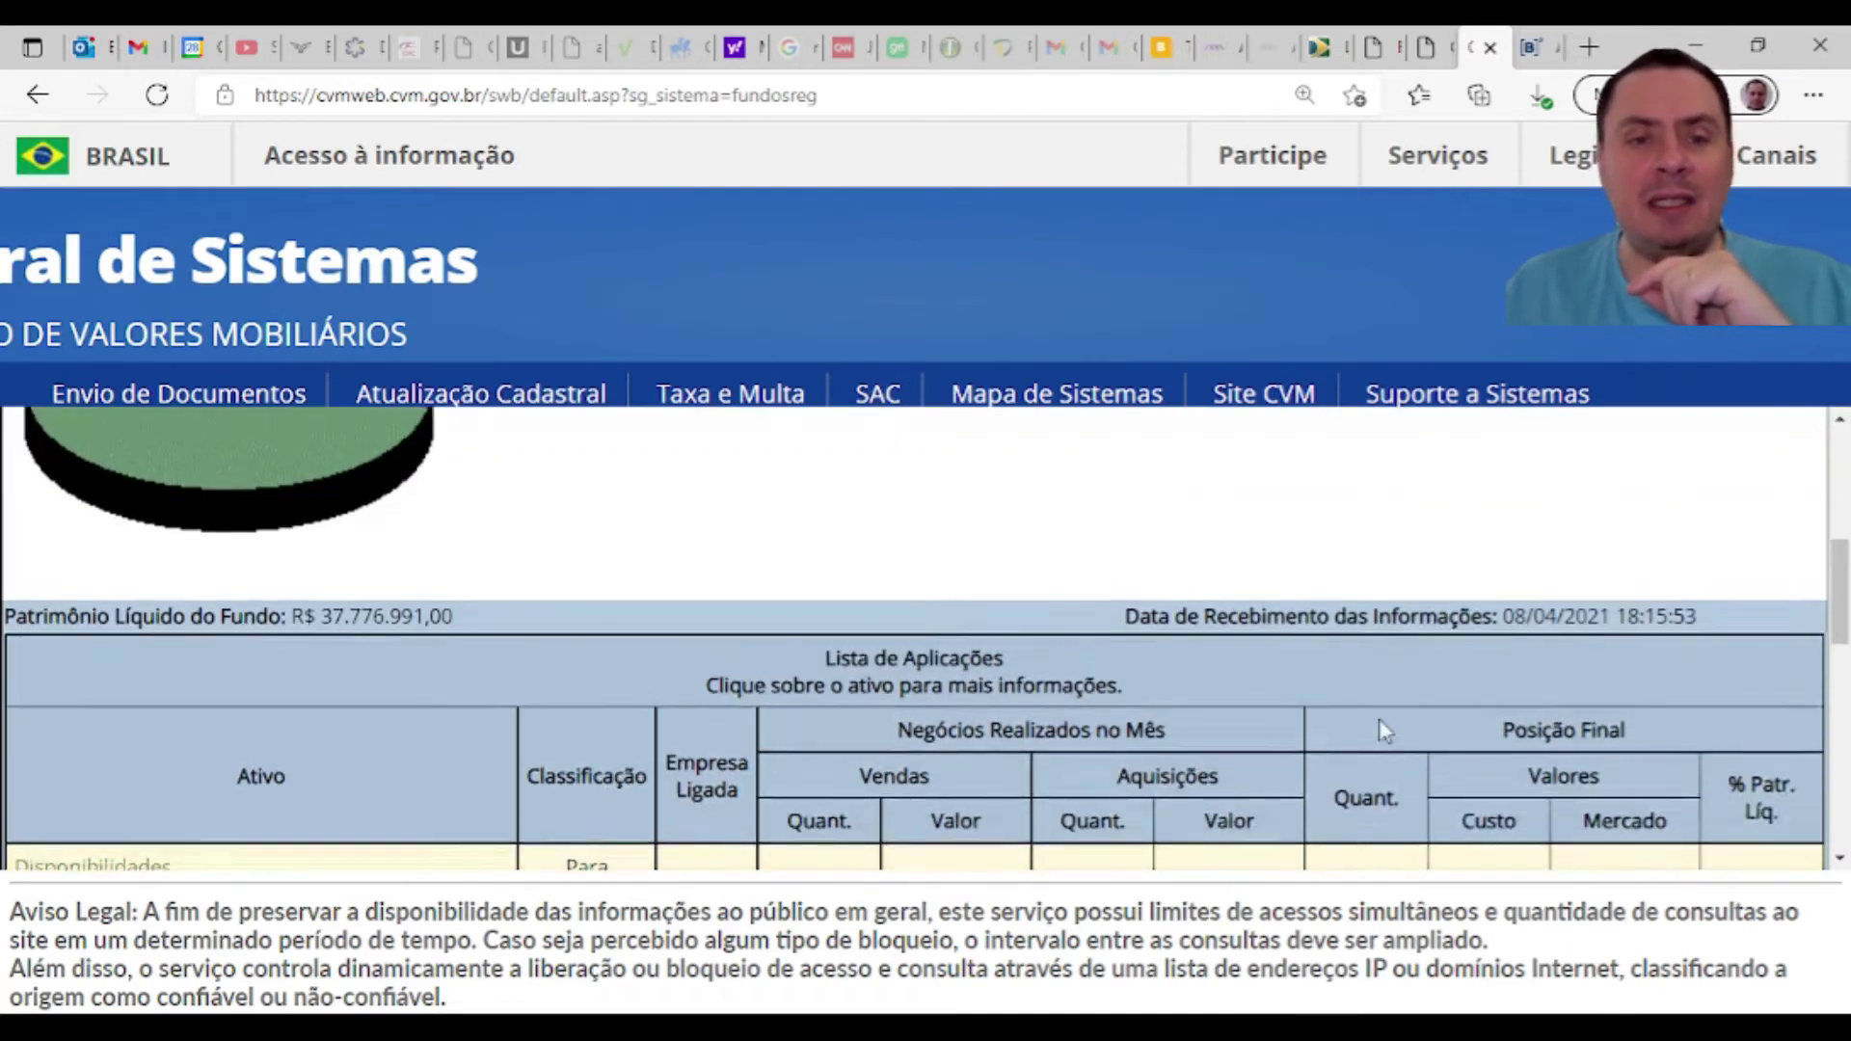
pyautogui.scroll(1, 578, 699)
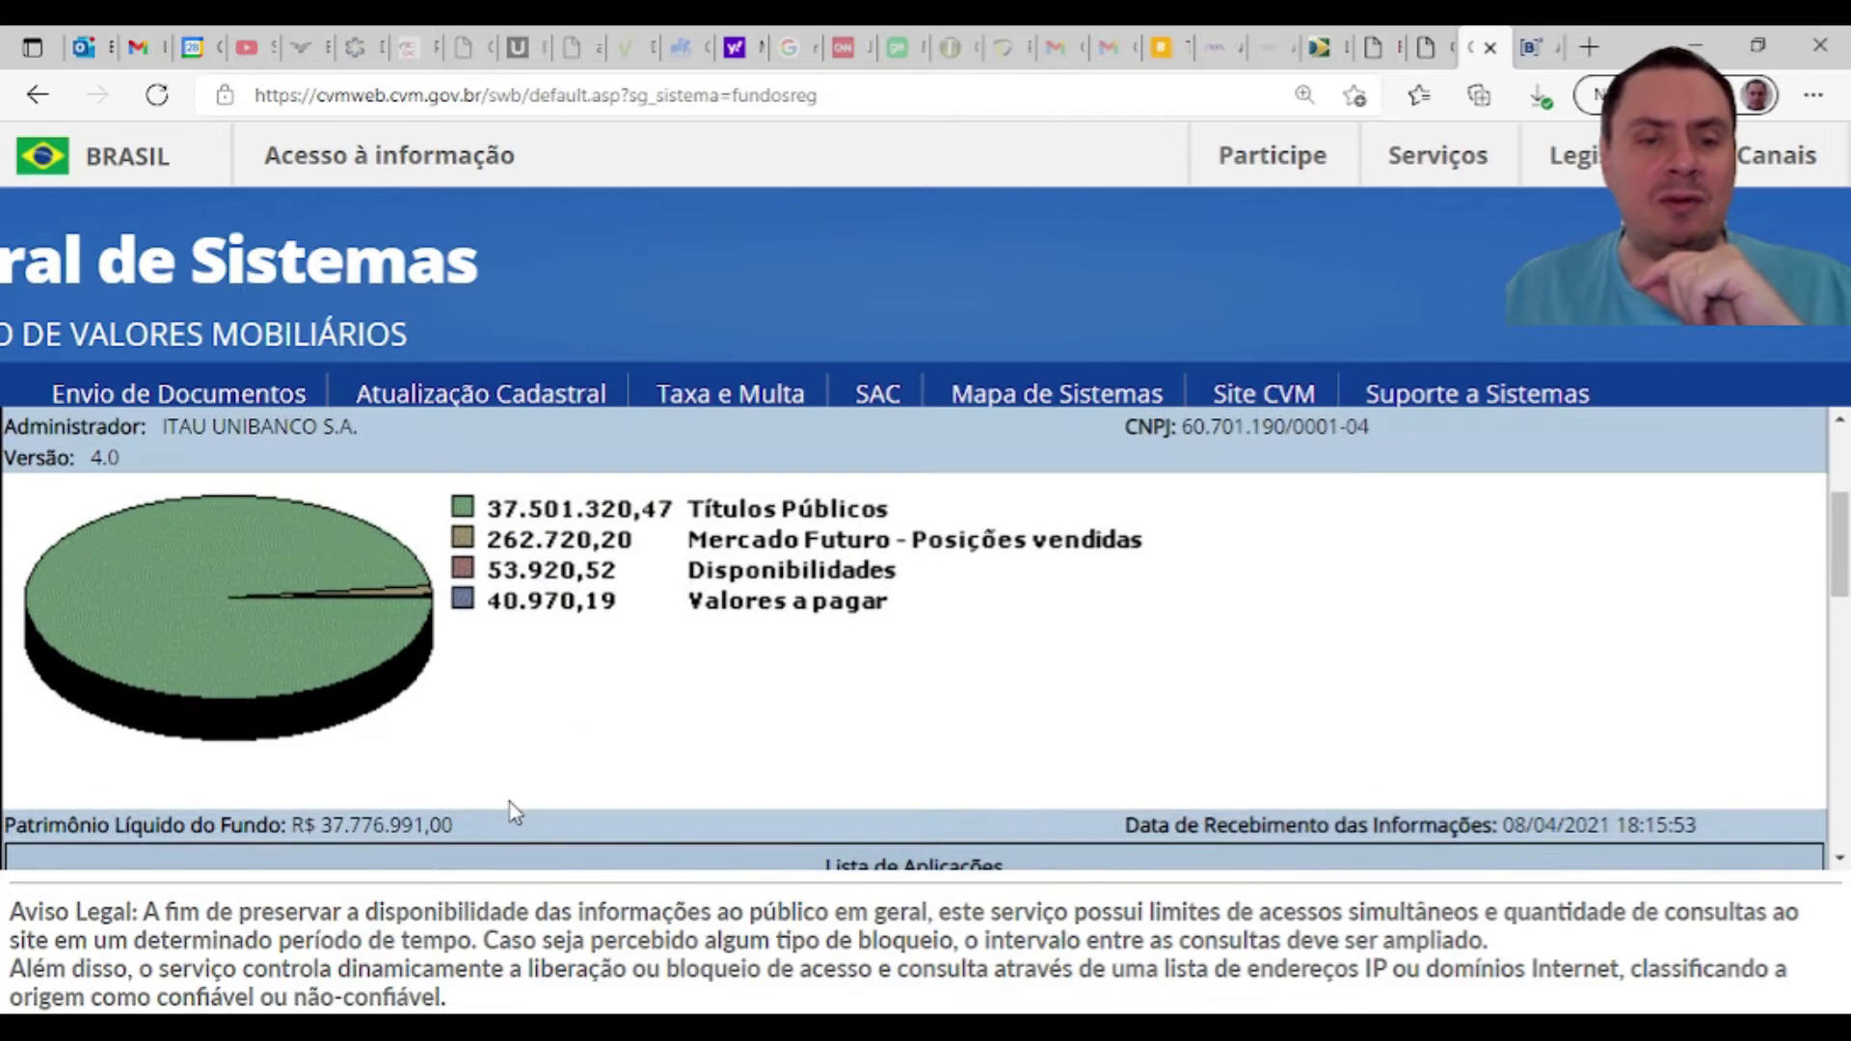
pyautogui.moveTo(455, 827); pyautogui.dragTo(326, 827)
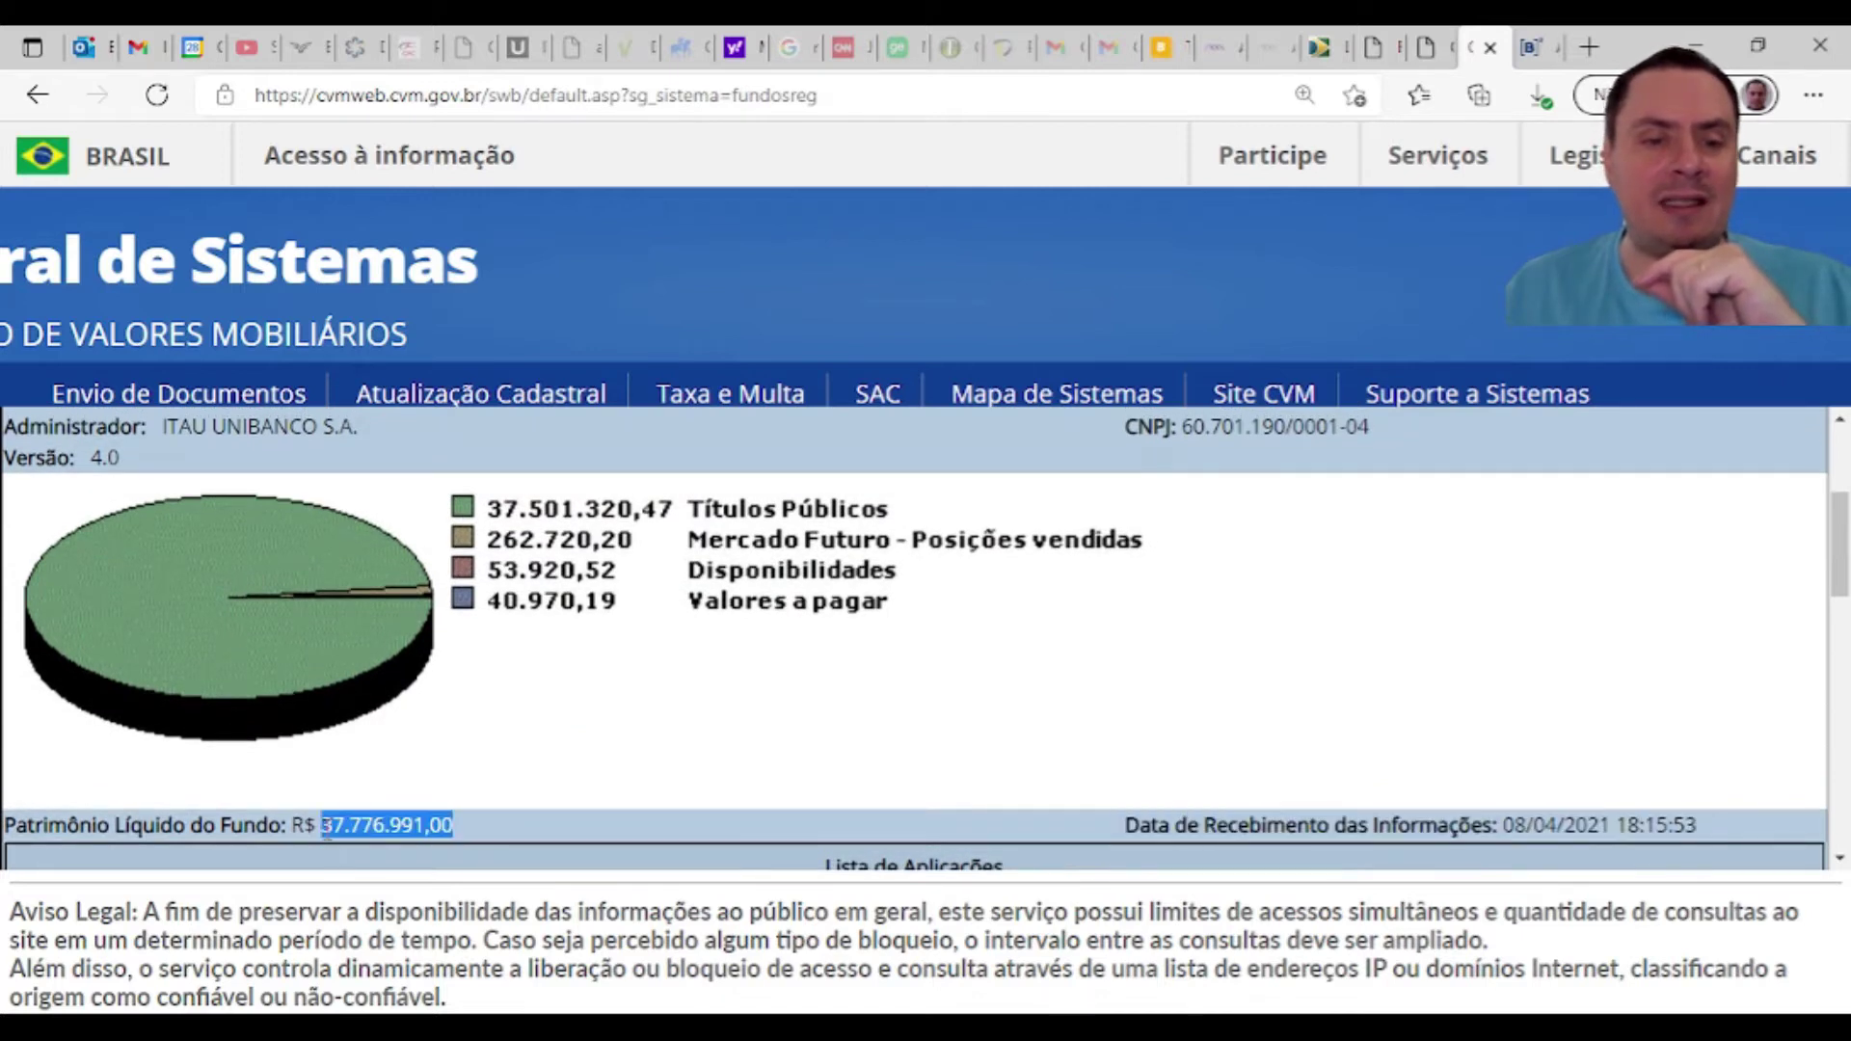
pyautogui.scroll(-1, 797, 744)
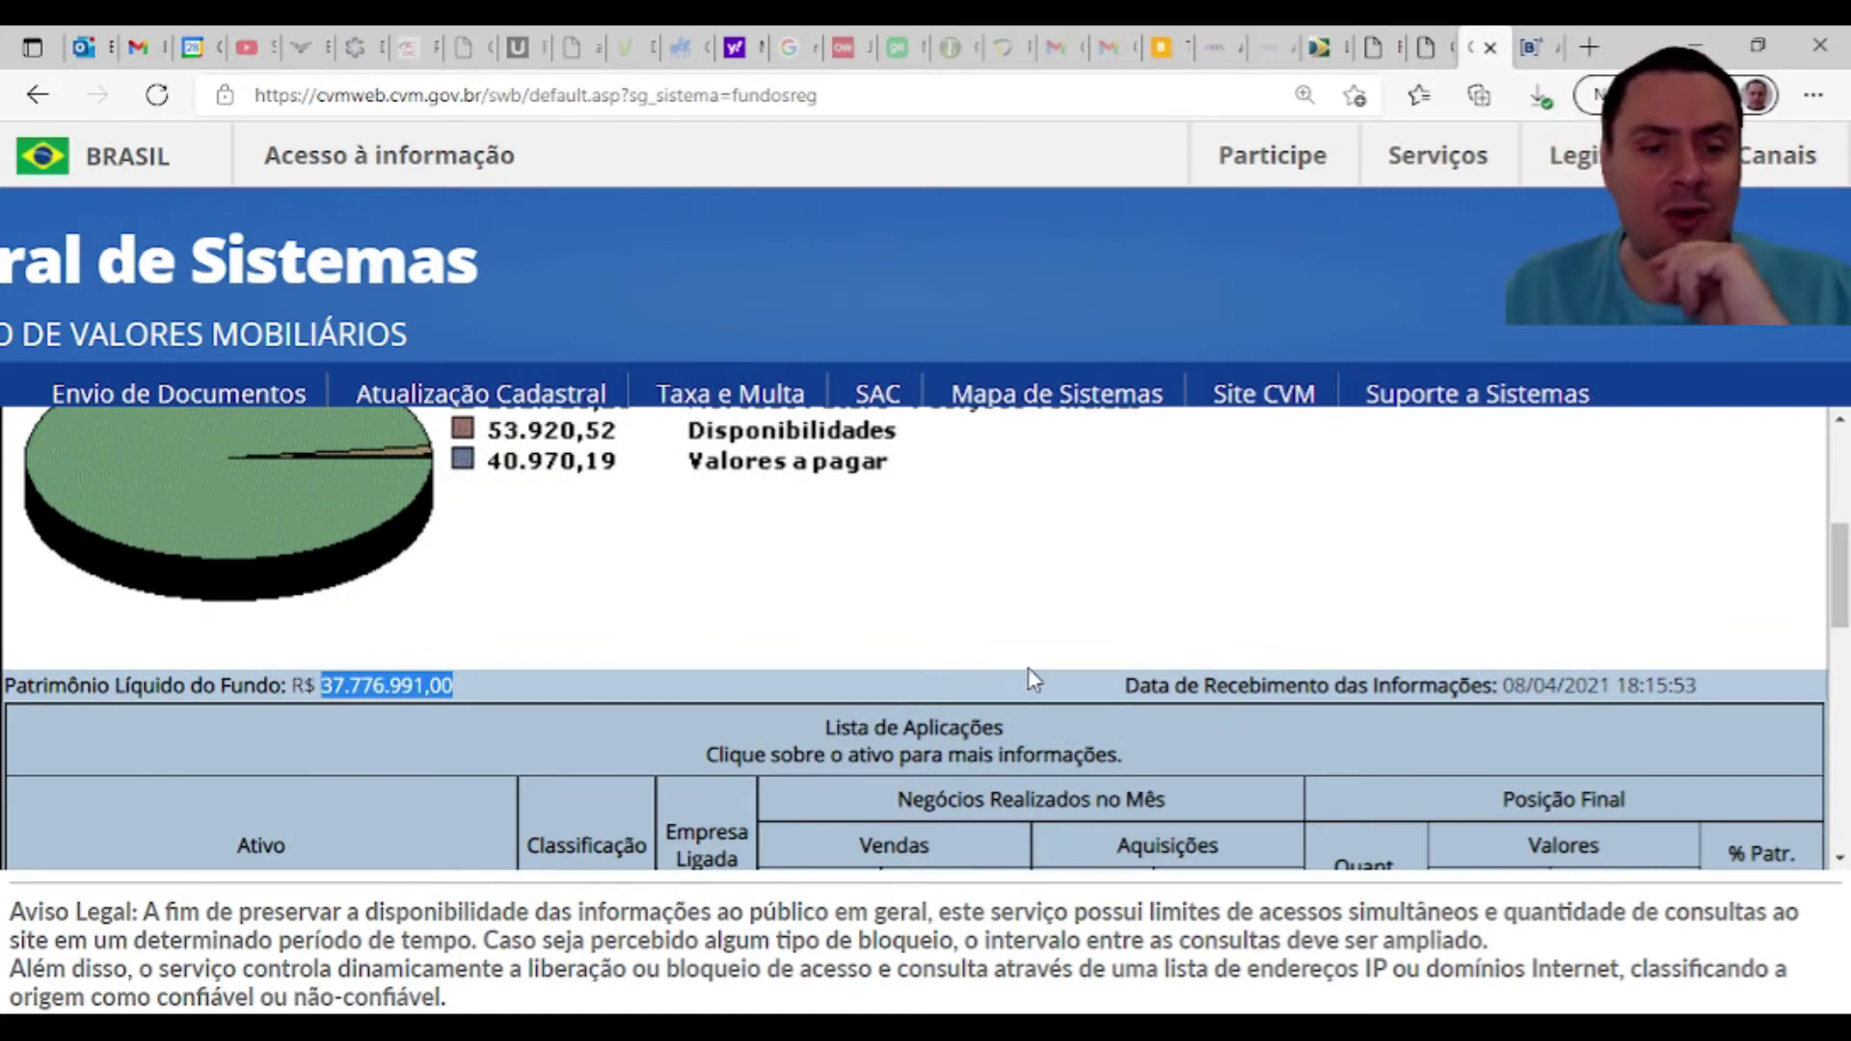
pyautogui.scroll(-3, 1029, 669)
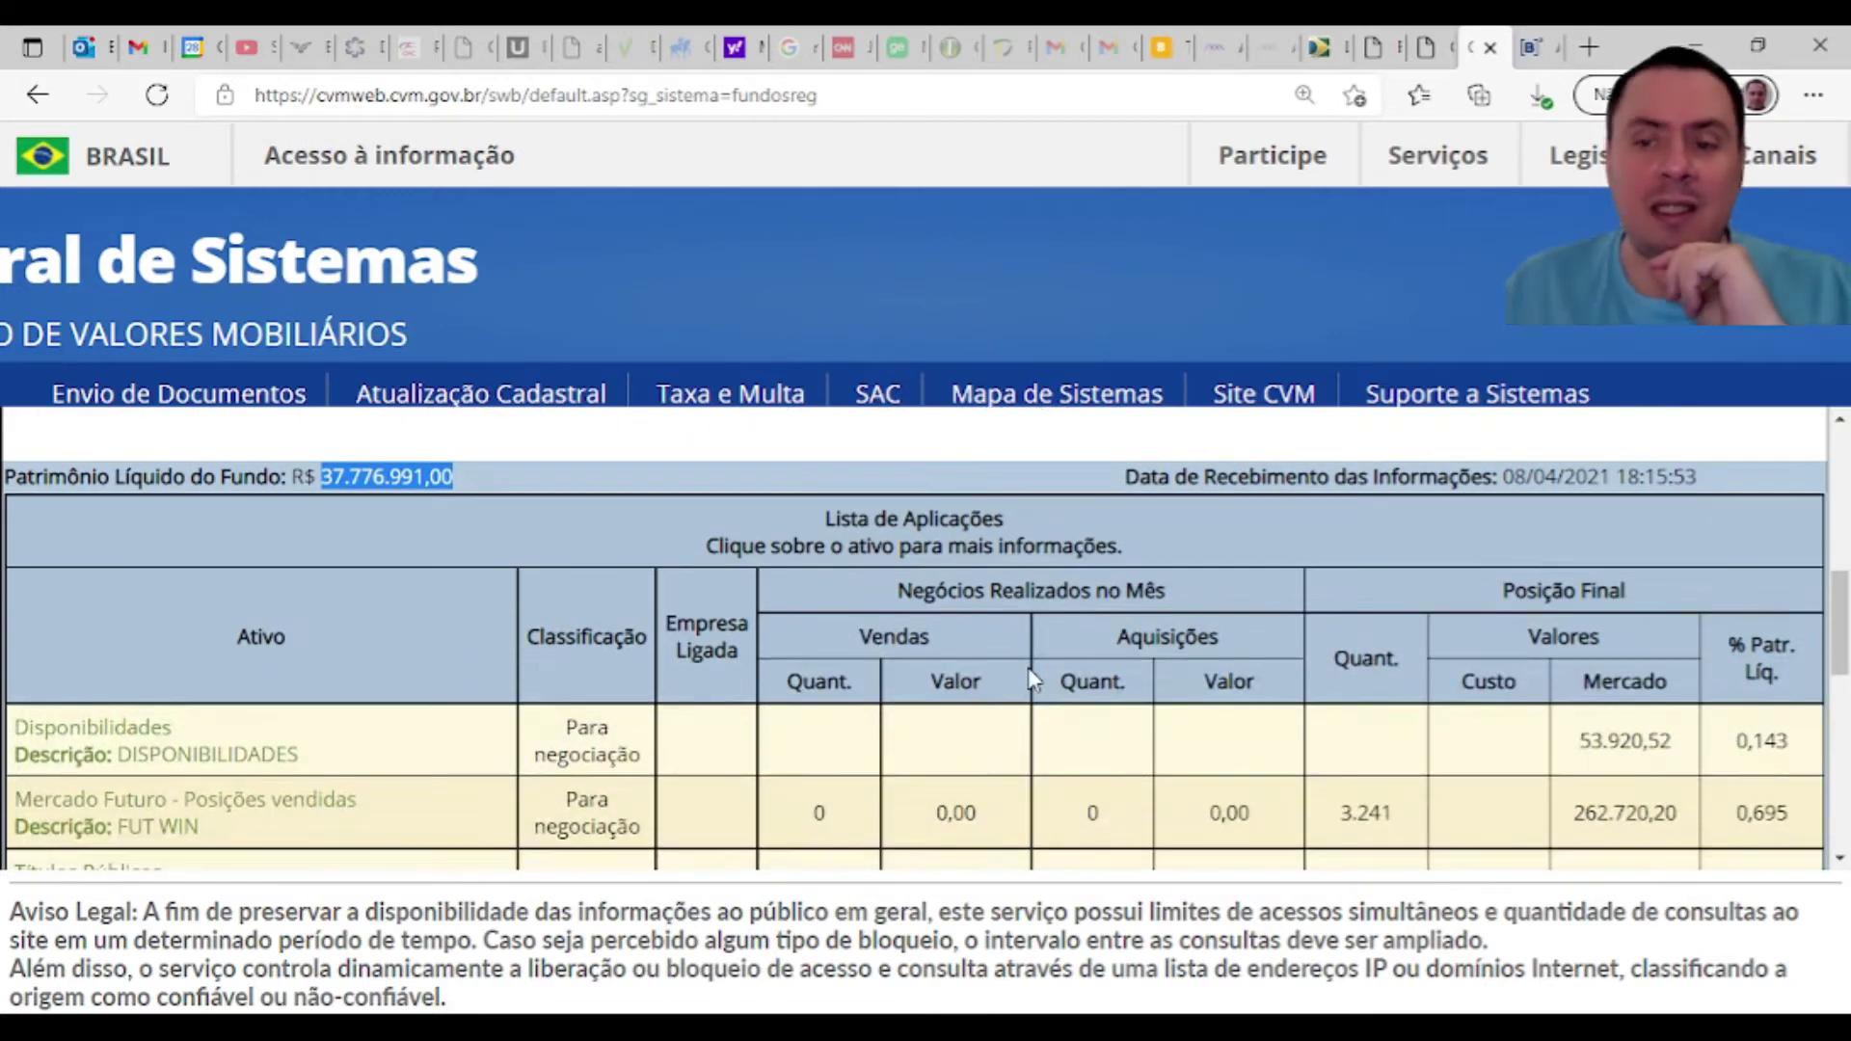
pyautogui.scroll(-1, 1032, 680)
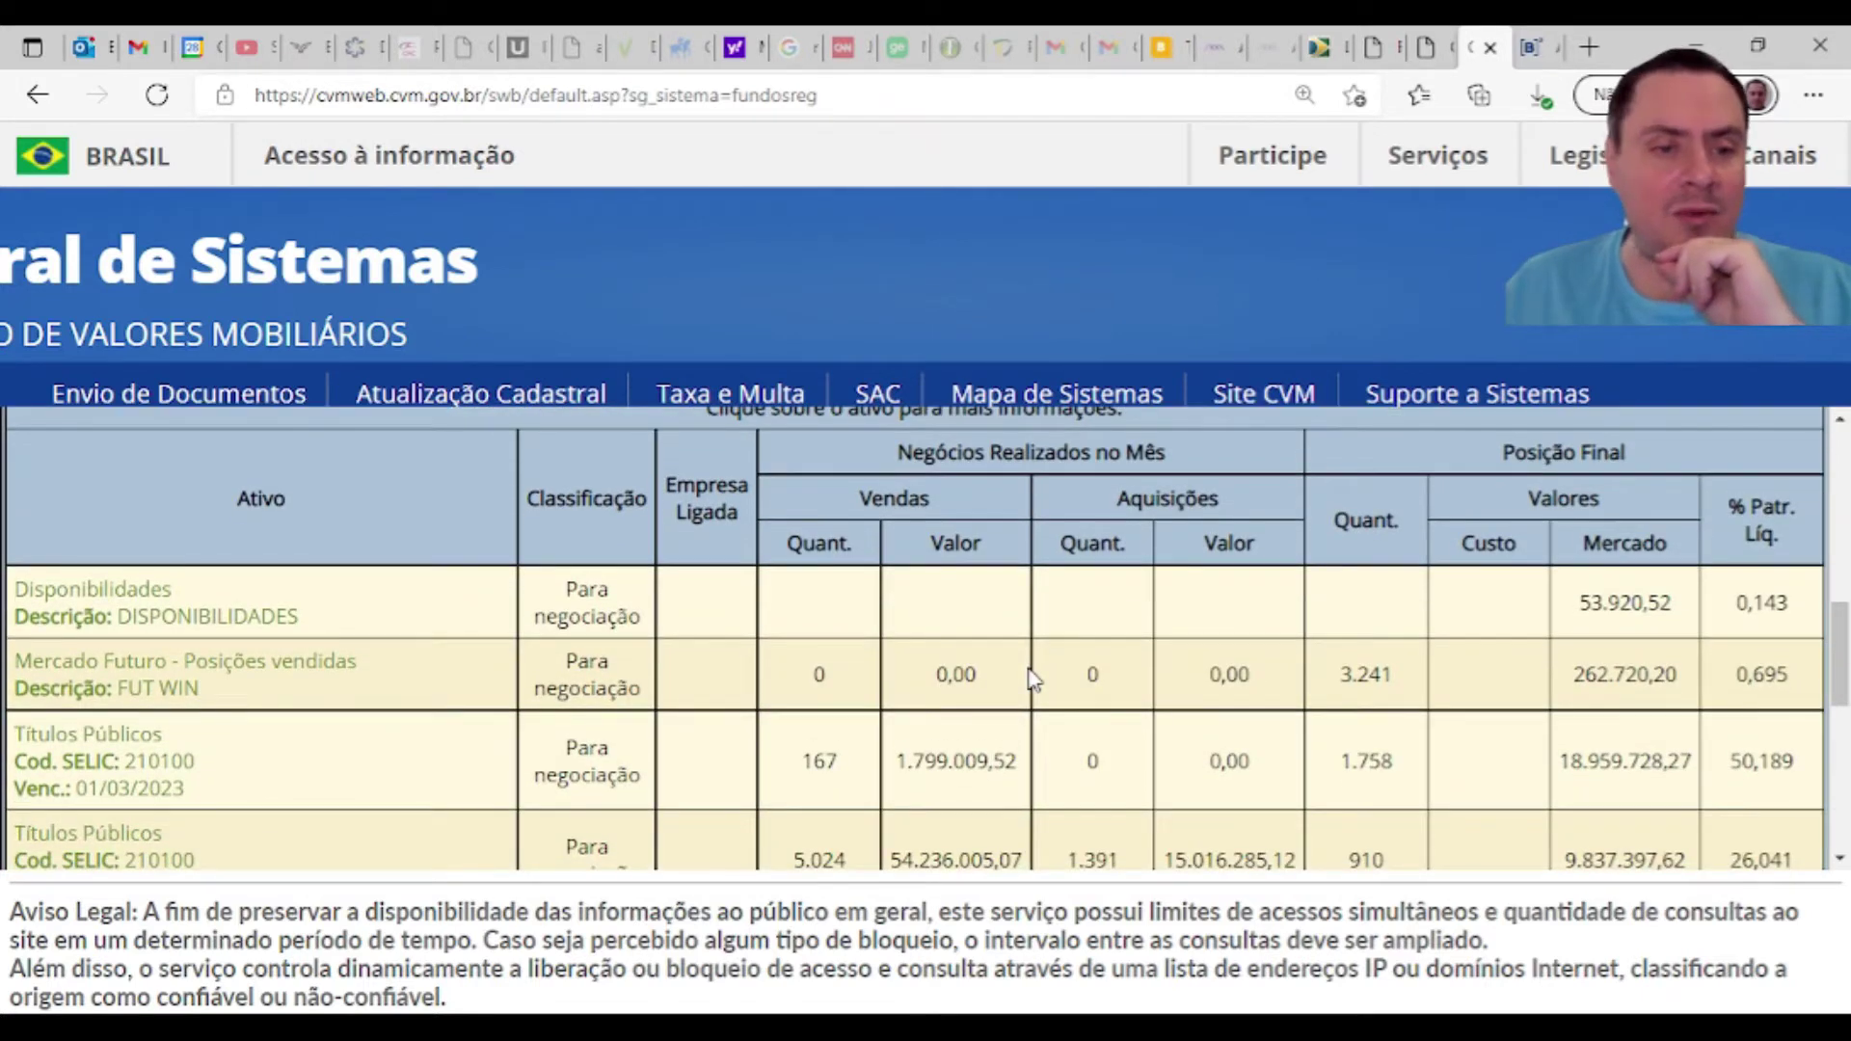
pyautogui.moveTo(1393, 677); pyautogui.dragTo(1330, 679)
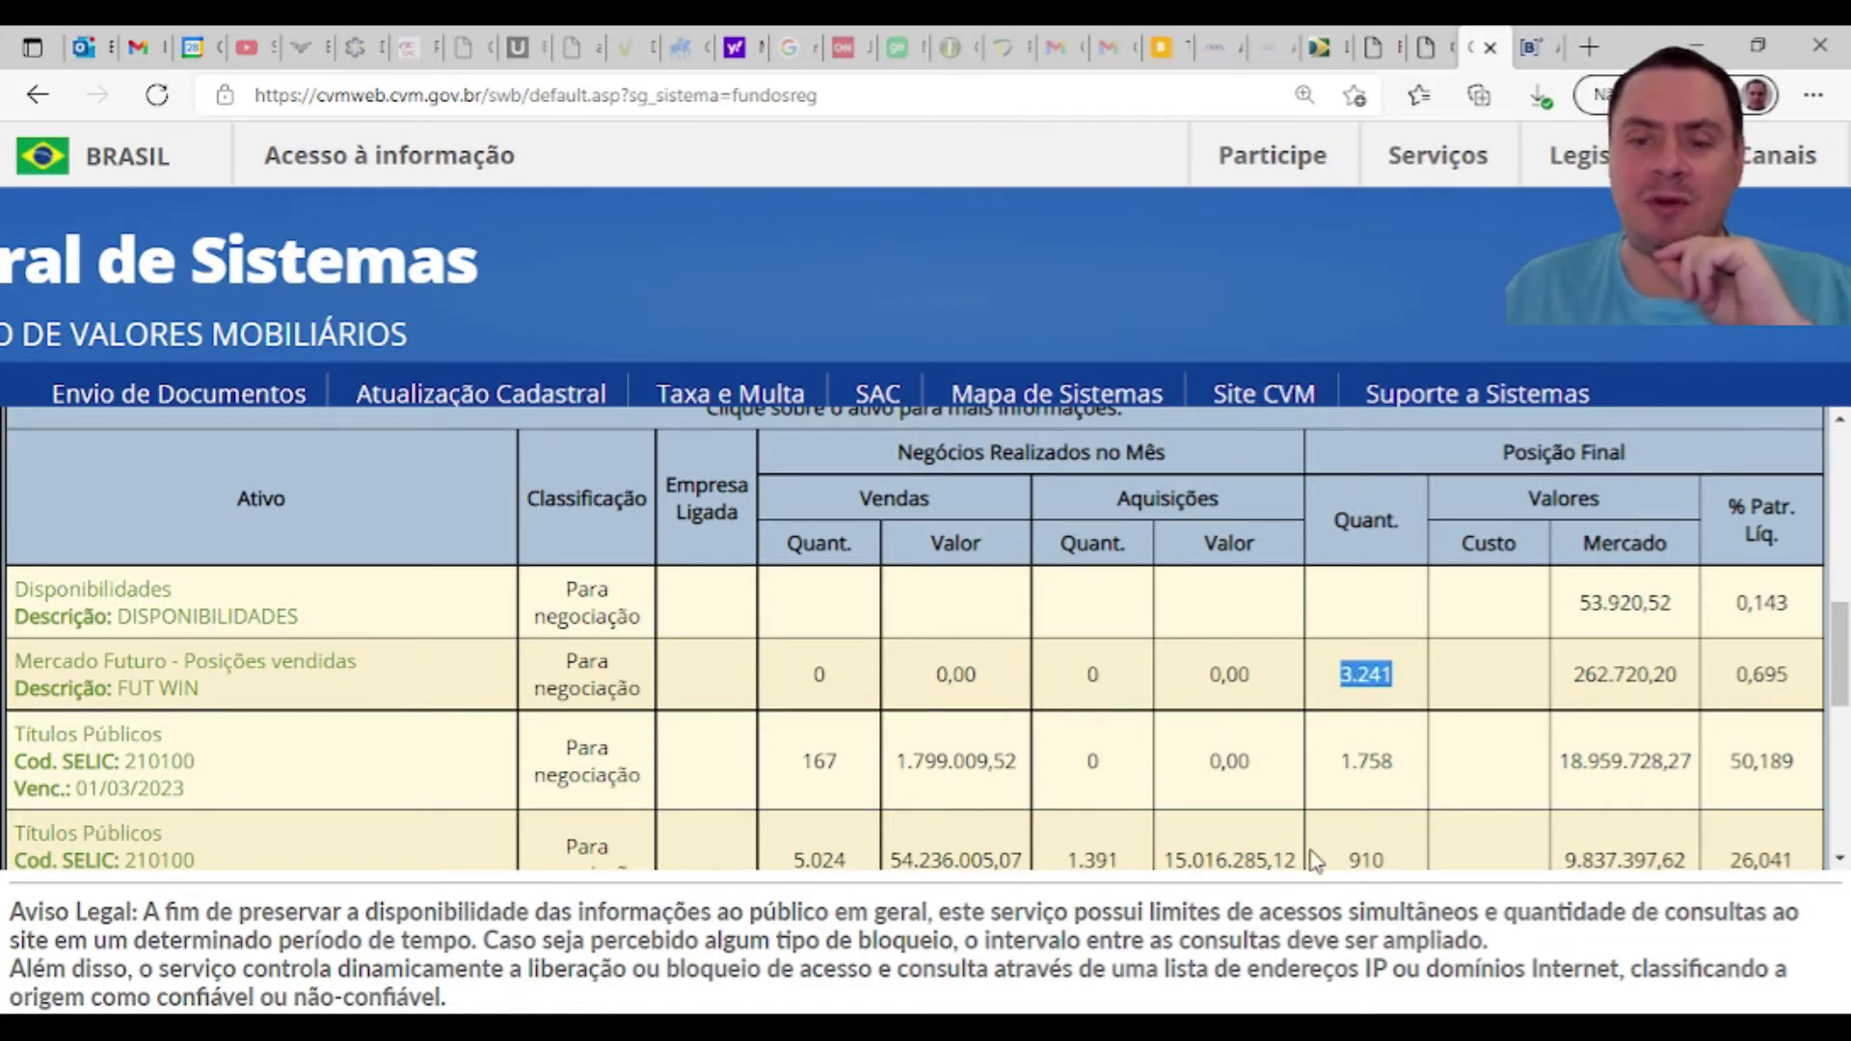
# Step: Switch to the economatica workbook in Excel and review the fund's quota column and the date range in Dados originais
pyautogui.hotkey('alt', 'Tab')
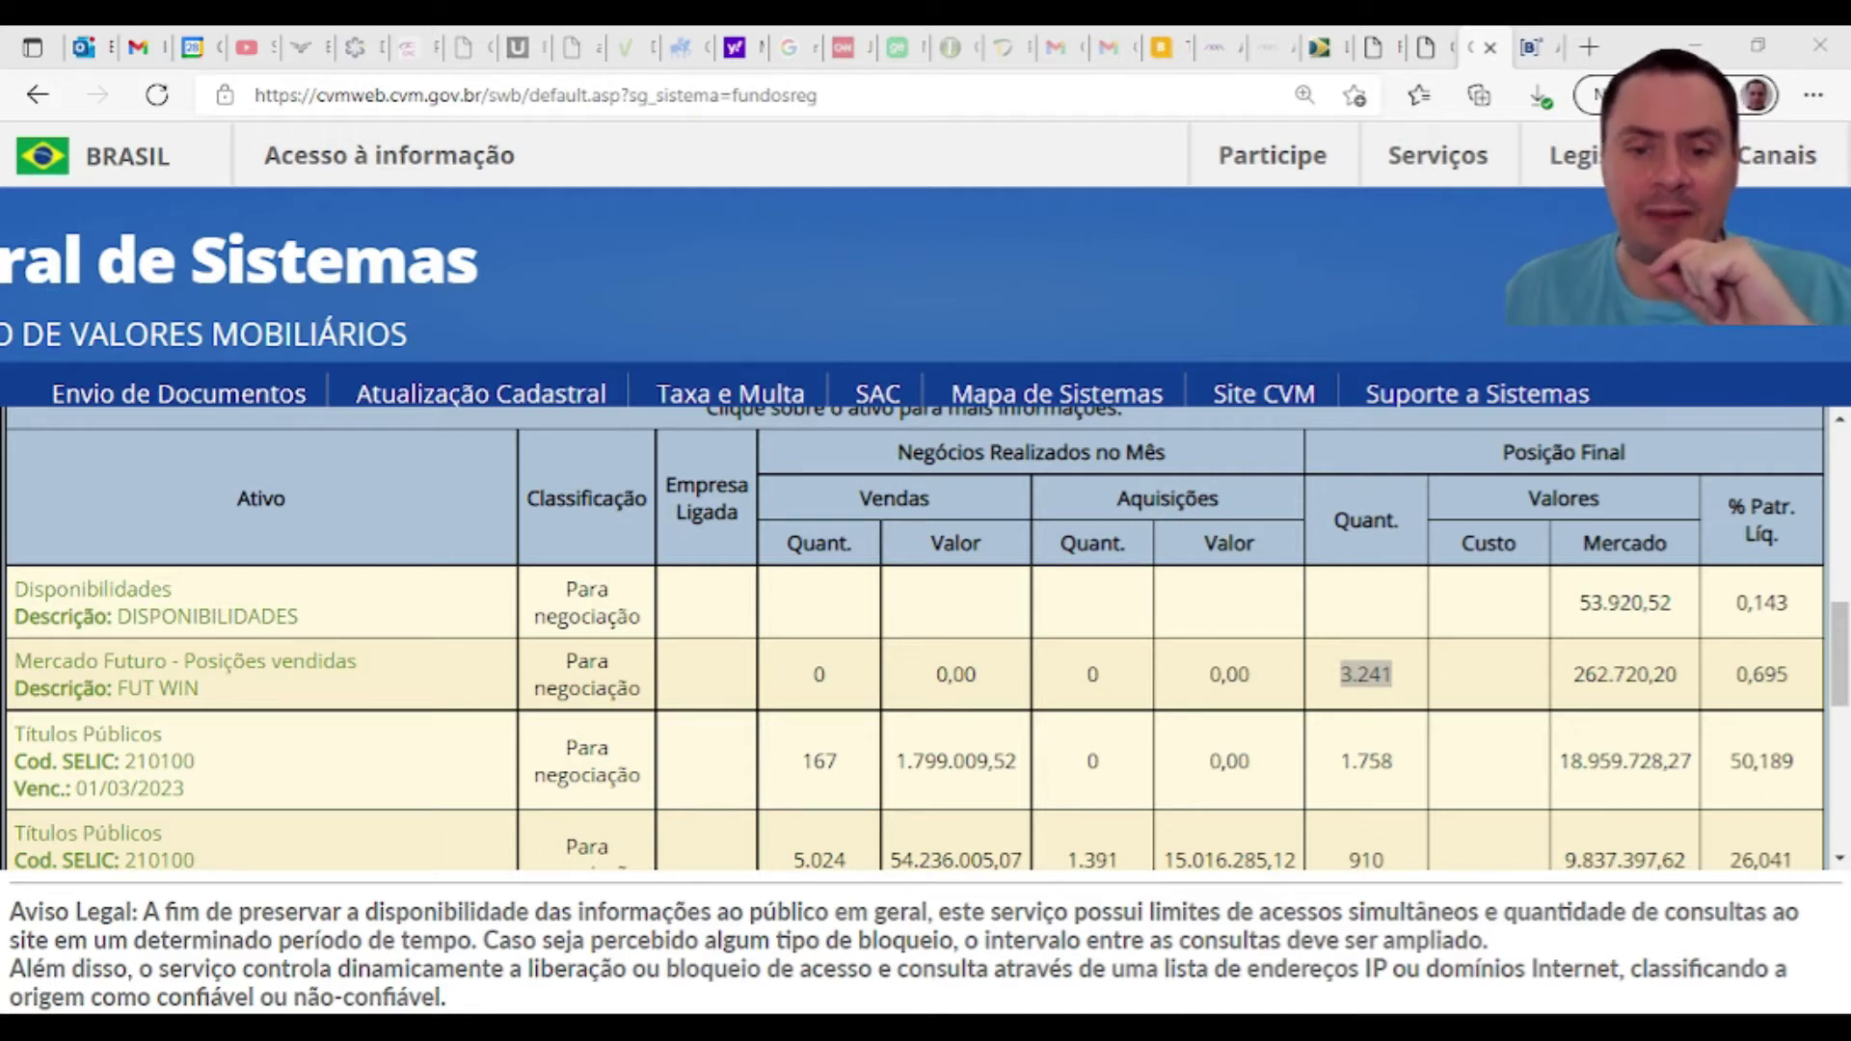
pyautogui.hotkey('alt', 'Tab')
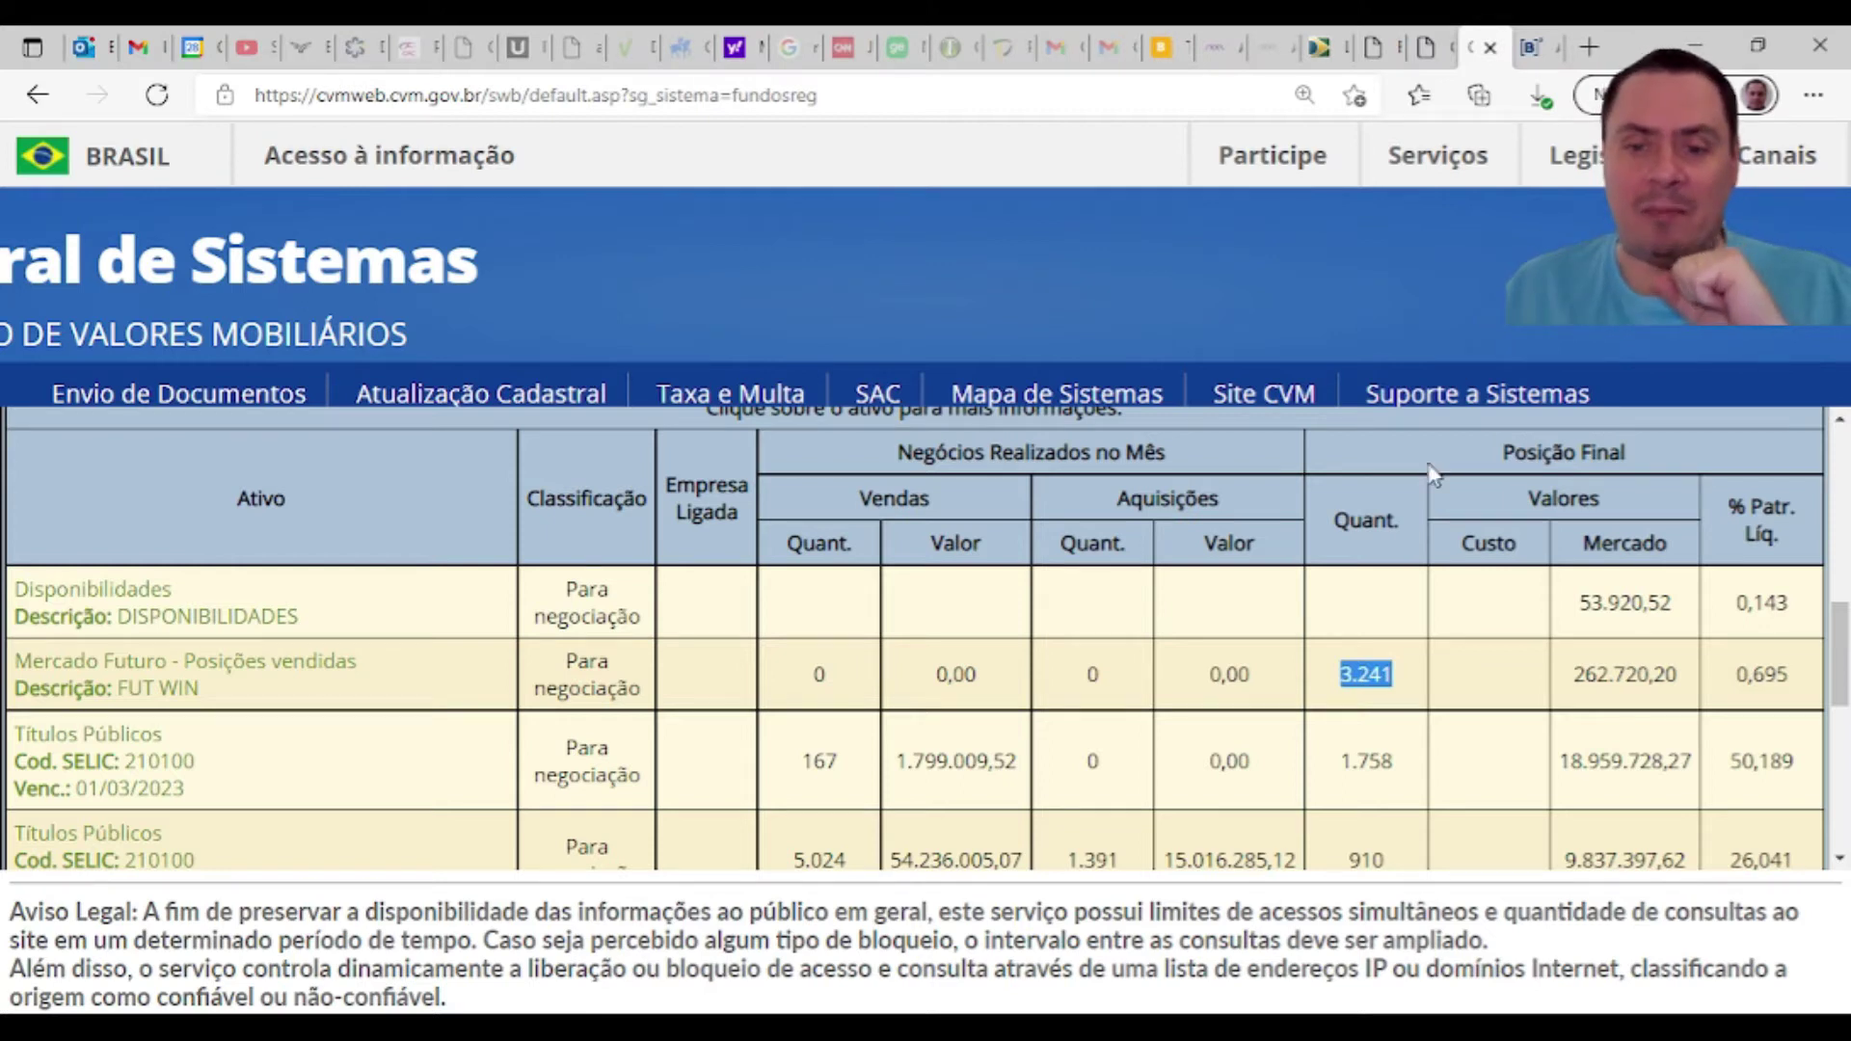
pyautogui.hotkey('alt', 'Tab')
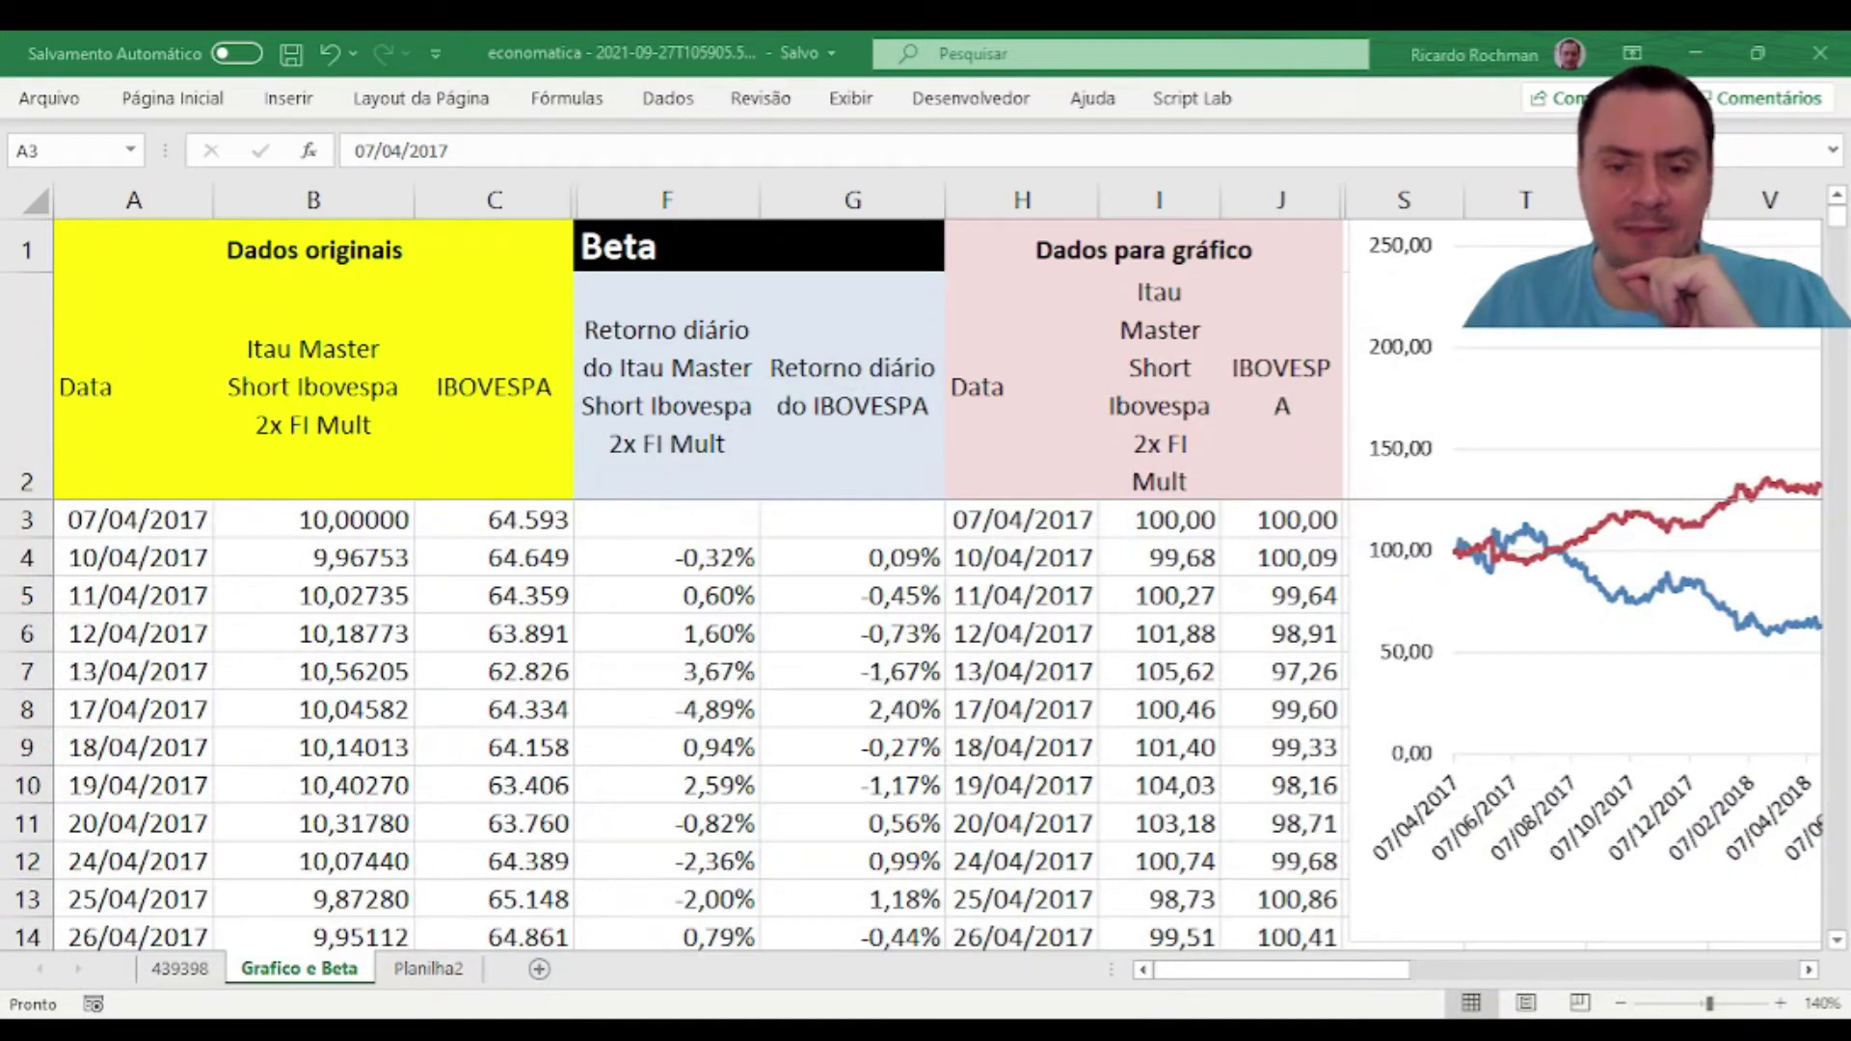
pyautogui.click(815, 526)
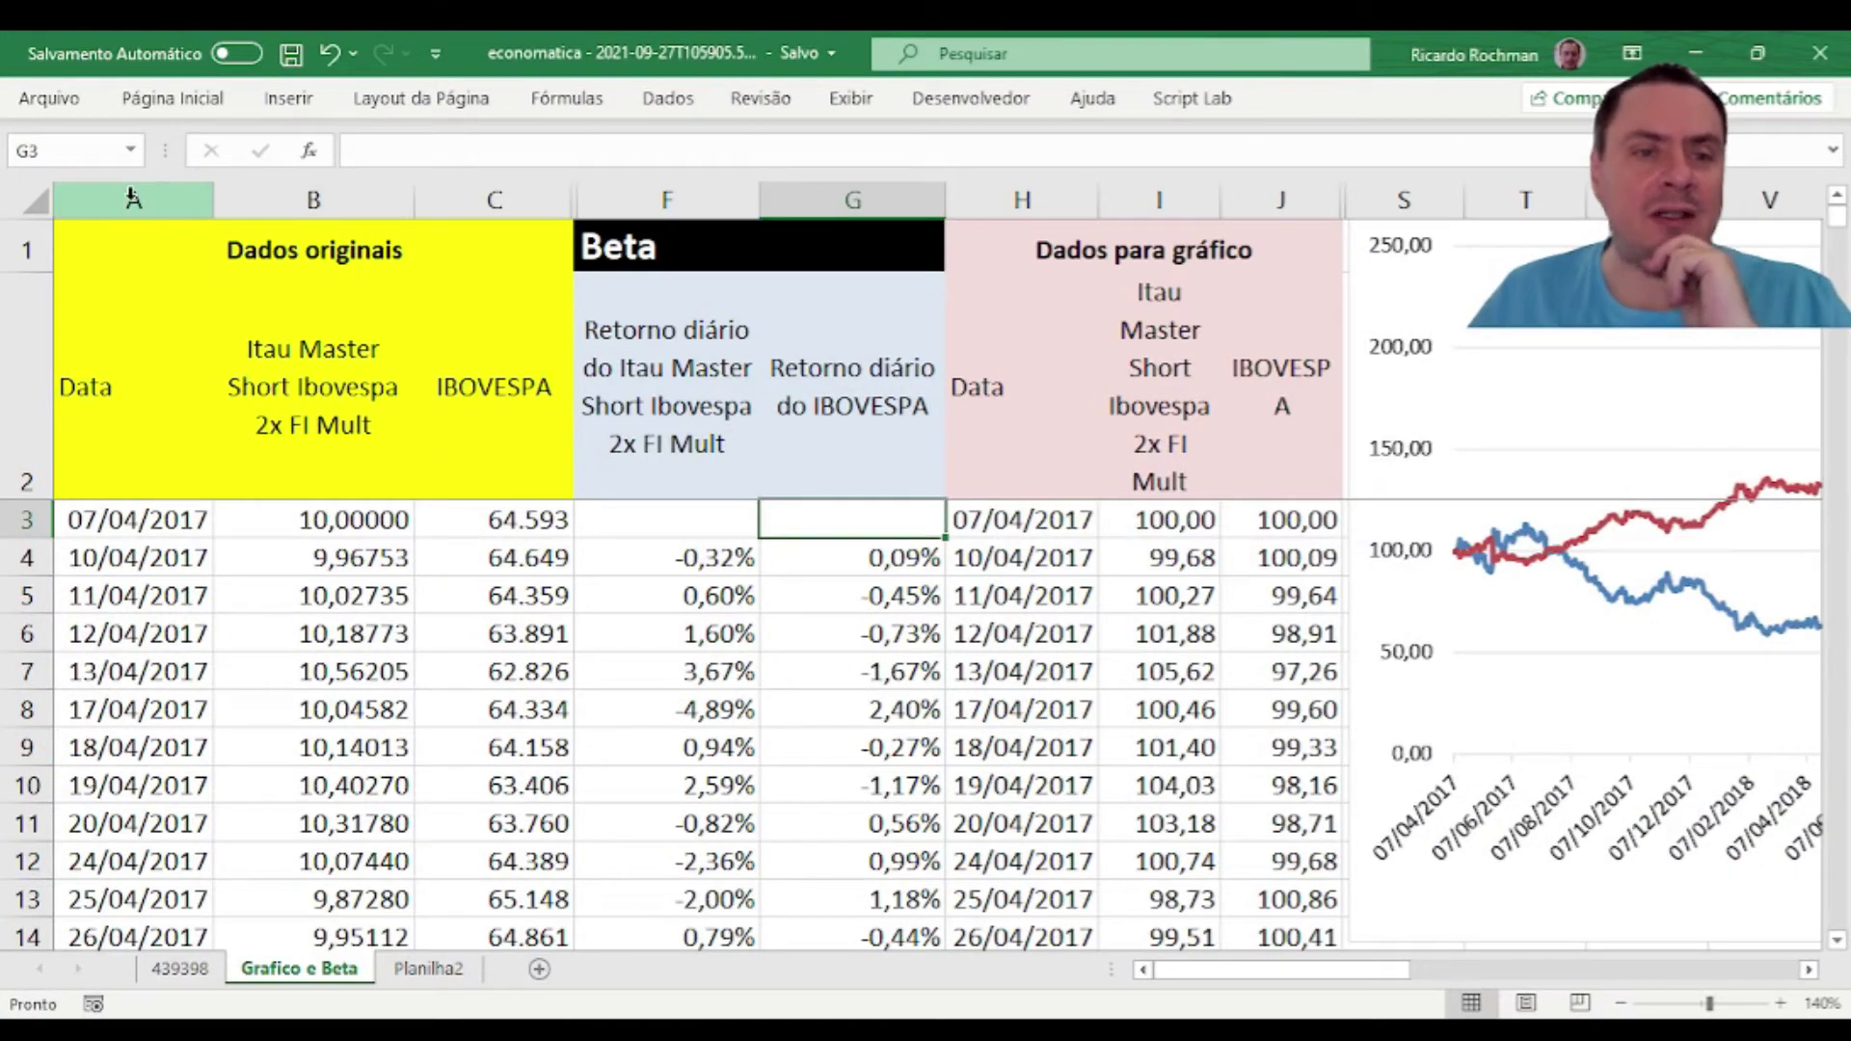
pyautogui.click(244, 200)
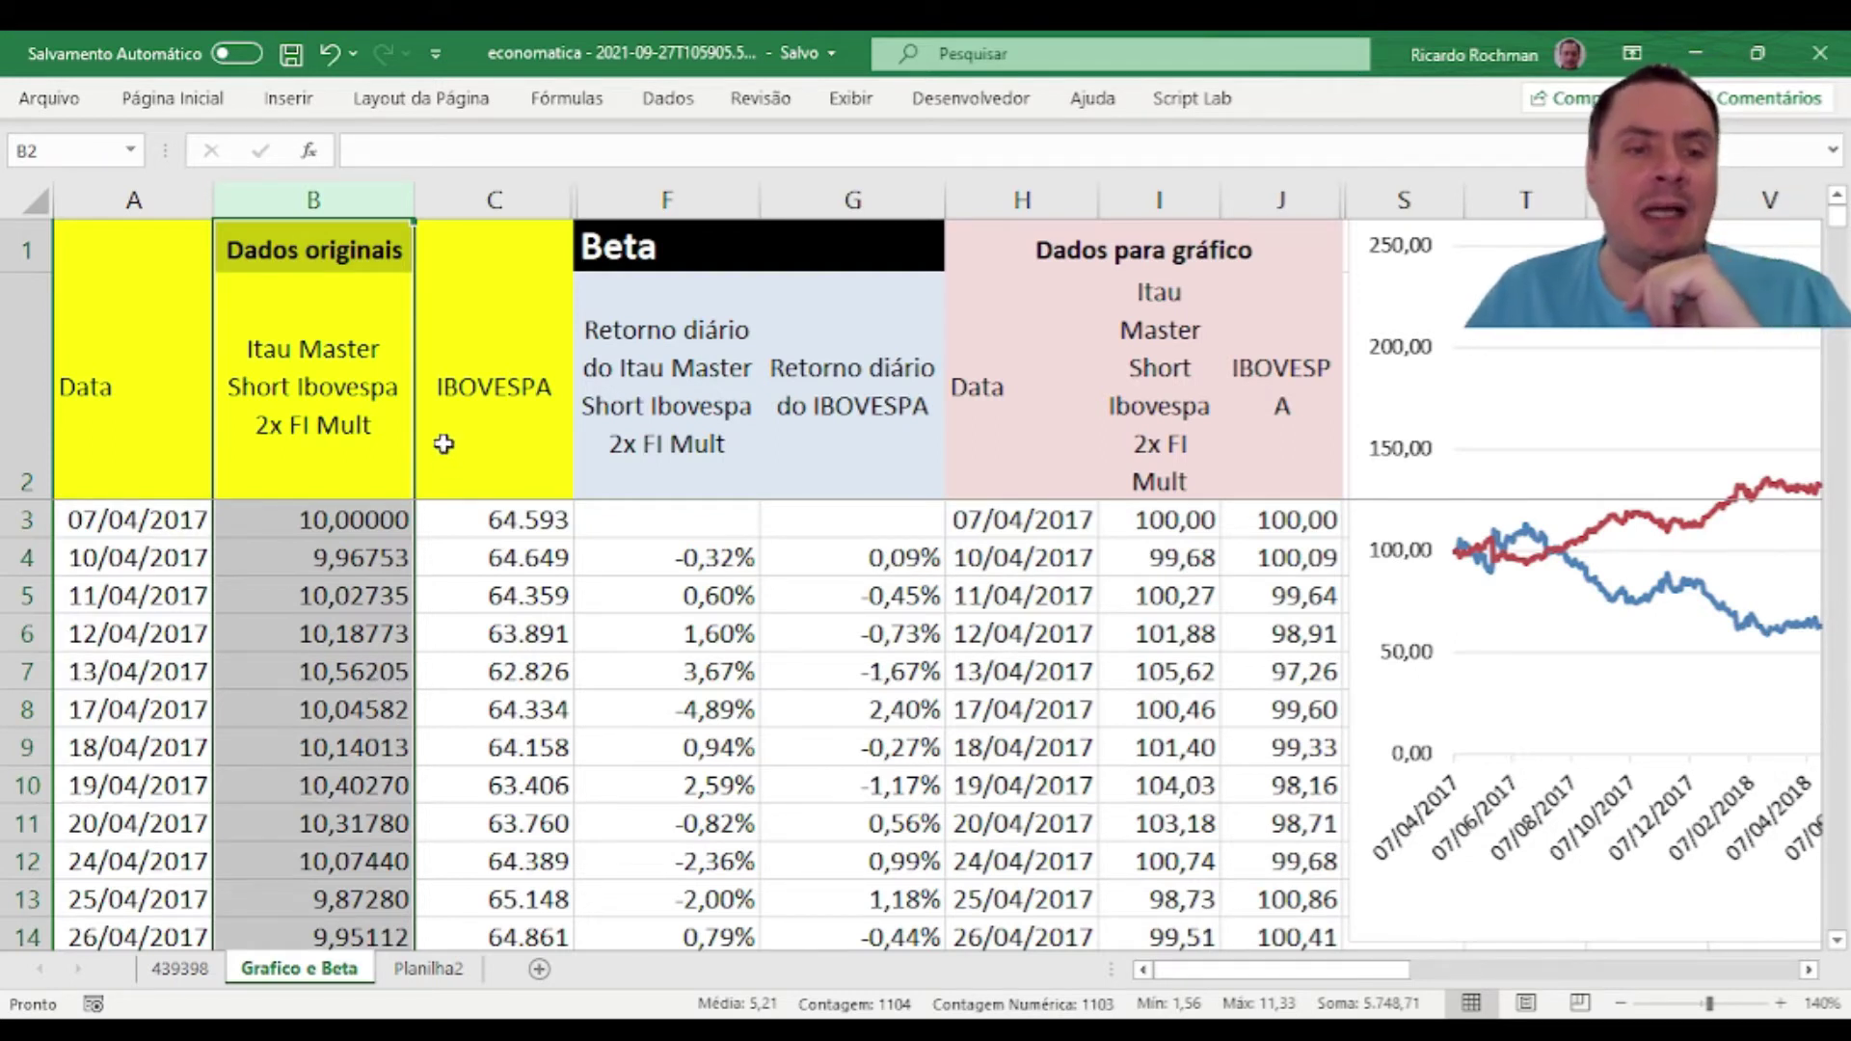
pyautogui.click(161, 530)
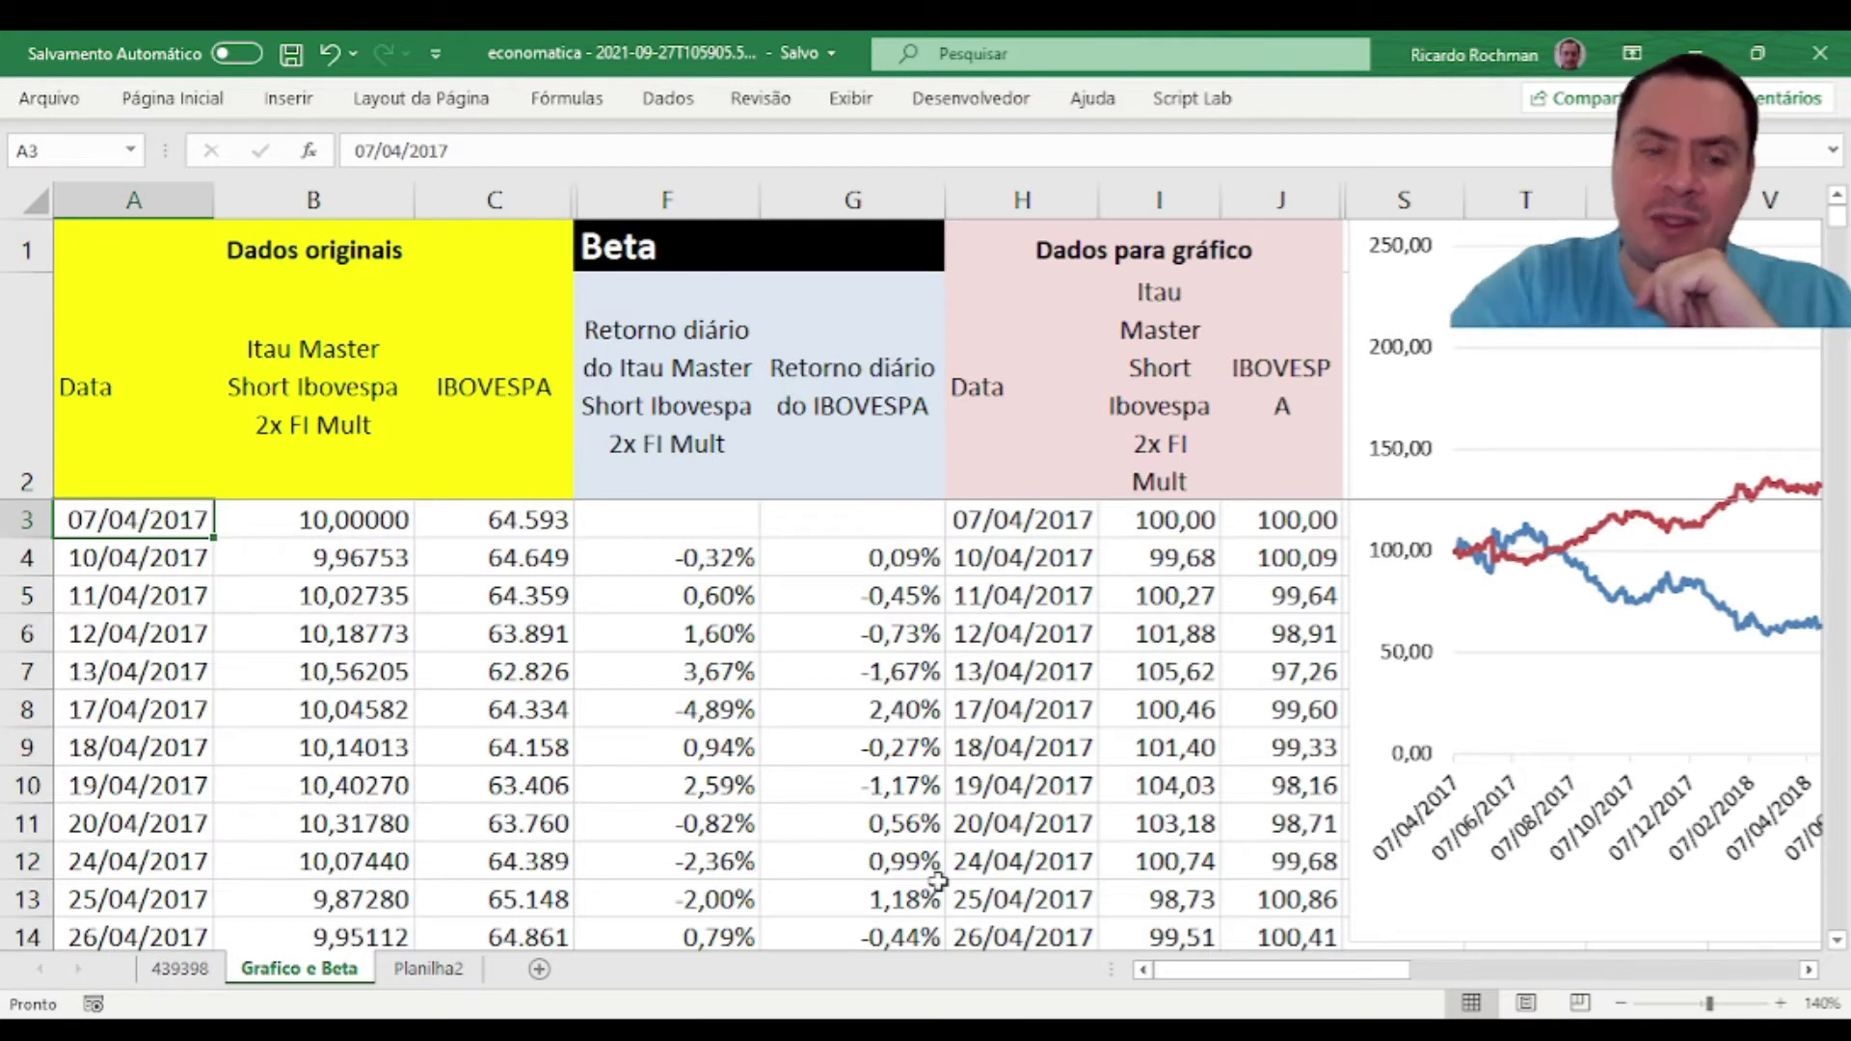
pyautogui.press('End')
pyautogui.press('Down')
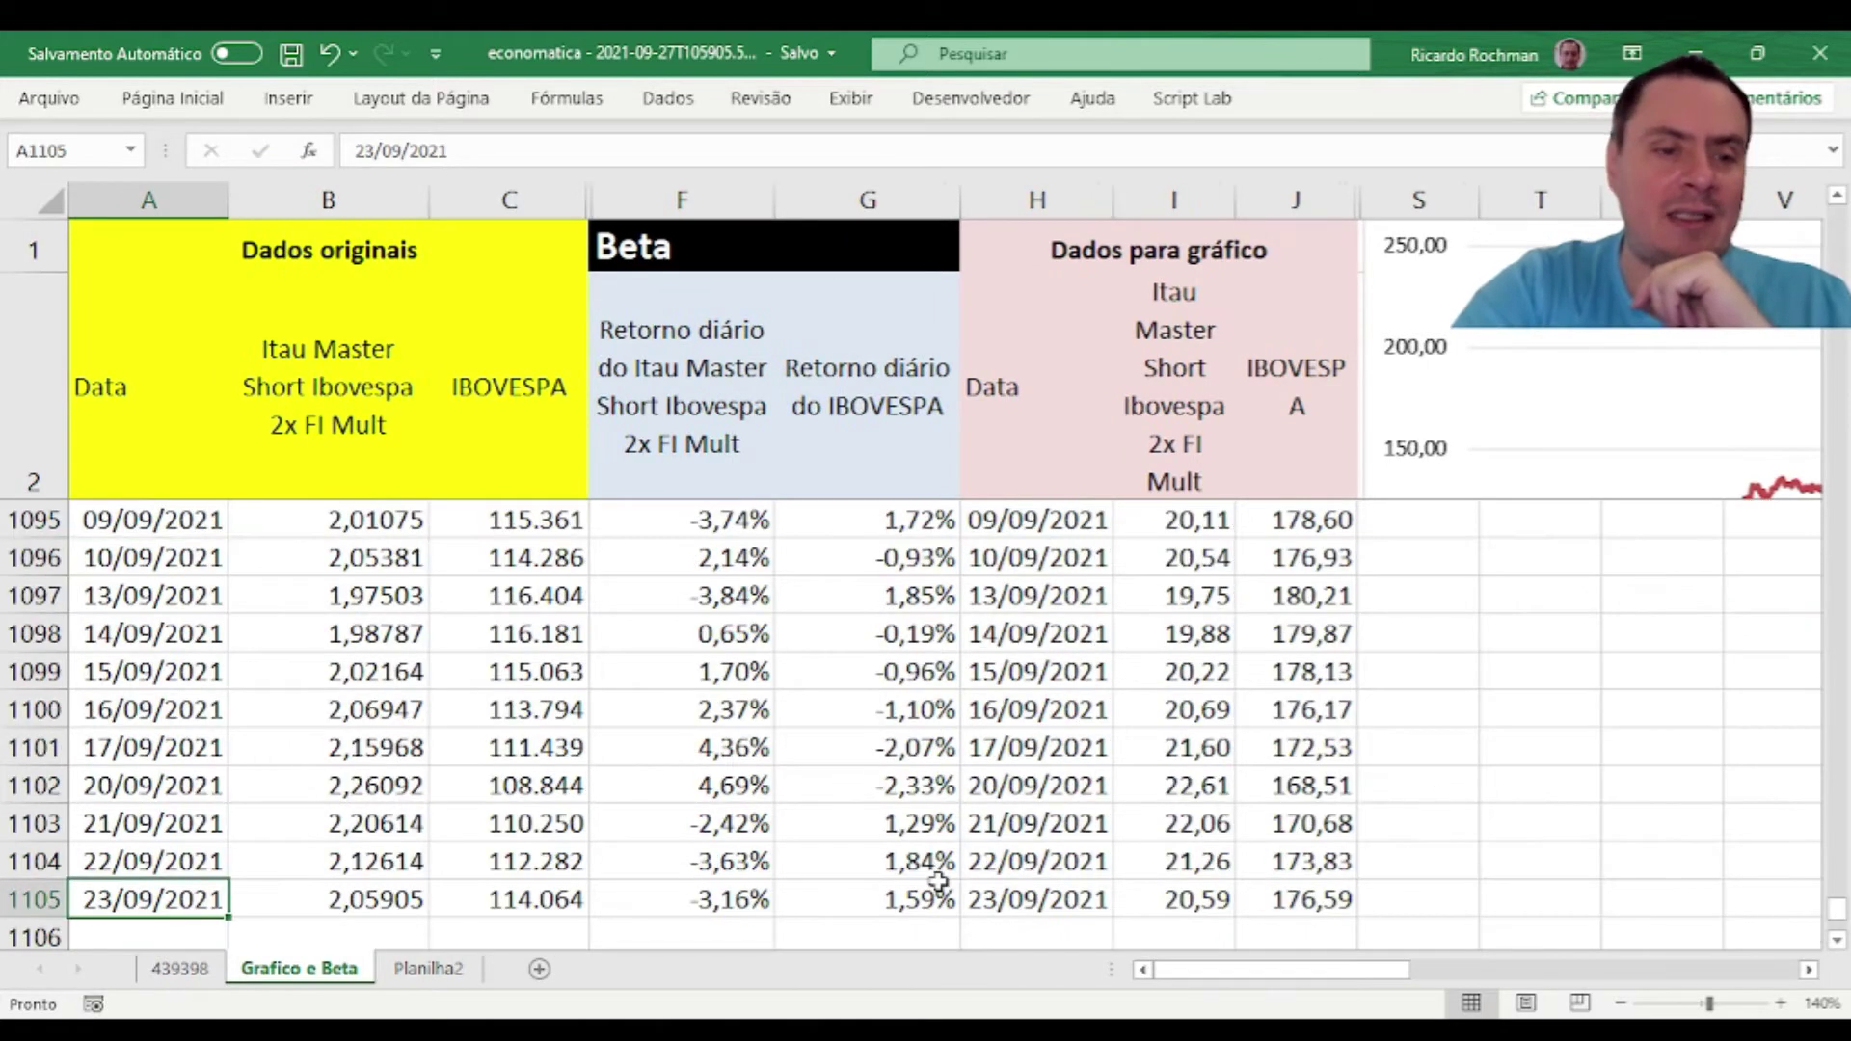
# Step: Return to the start of Dados originais and review the IBOVESPA column and its lookup formula
pyautogui.press('End')
pyautogui.press('Up')
pyautogui.press('Down')
pyautogui.press('Right')
pyautogui.press('Right')
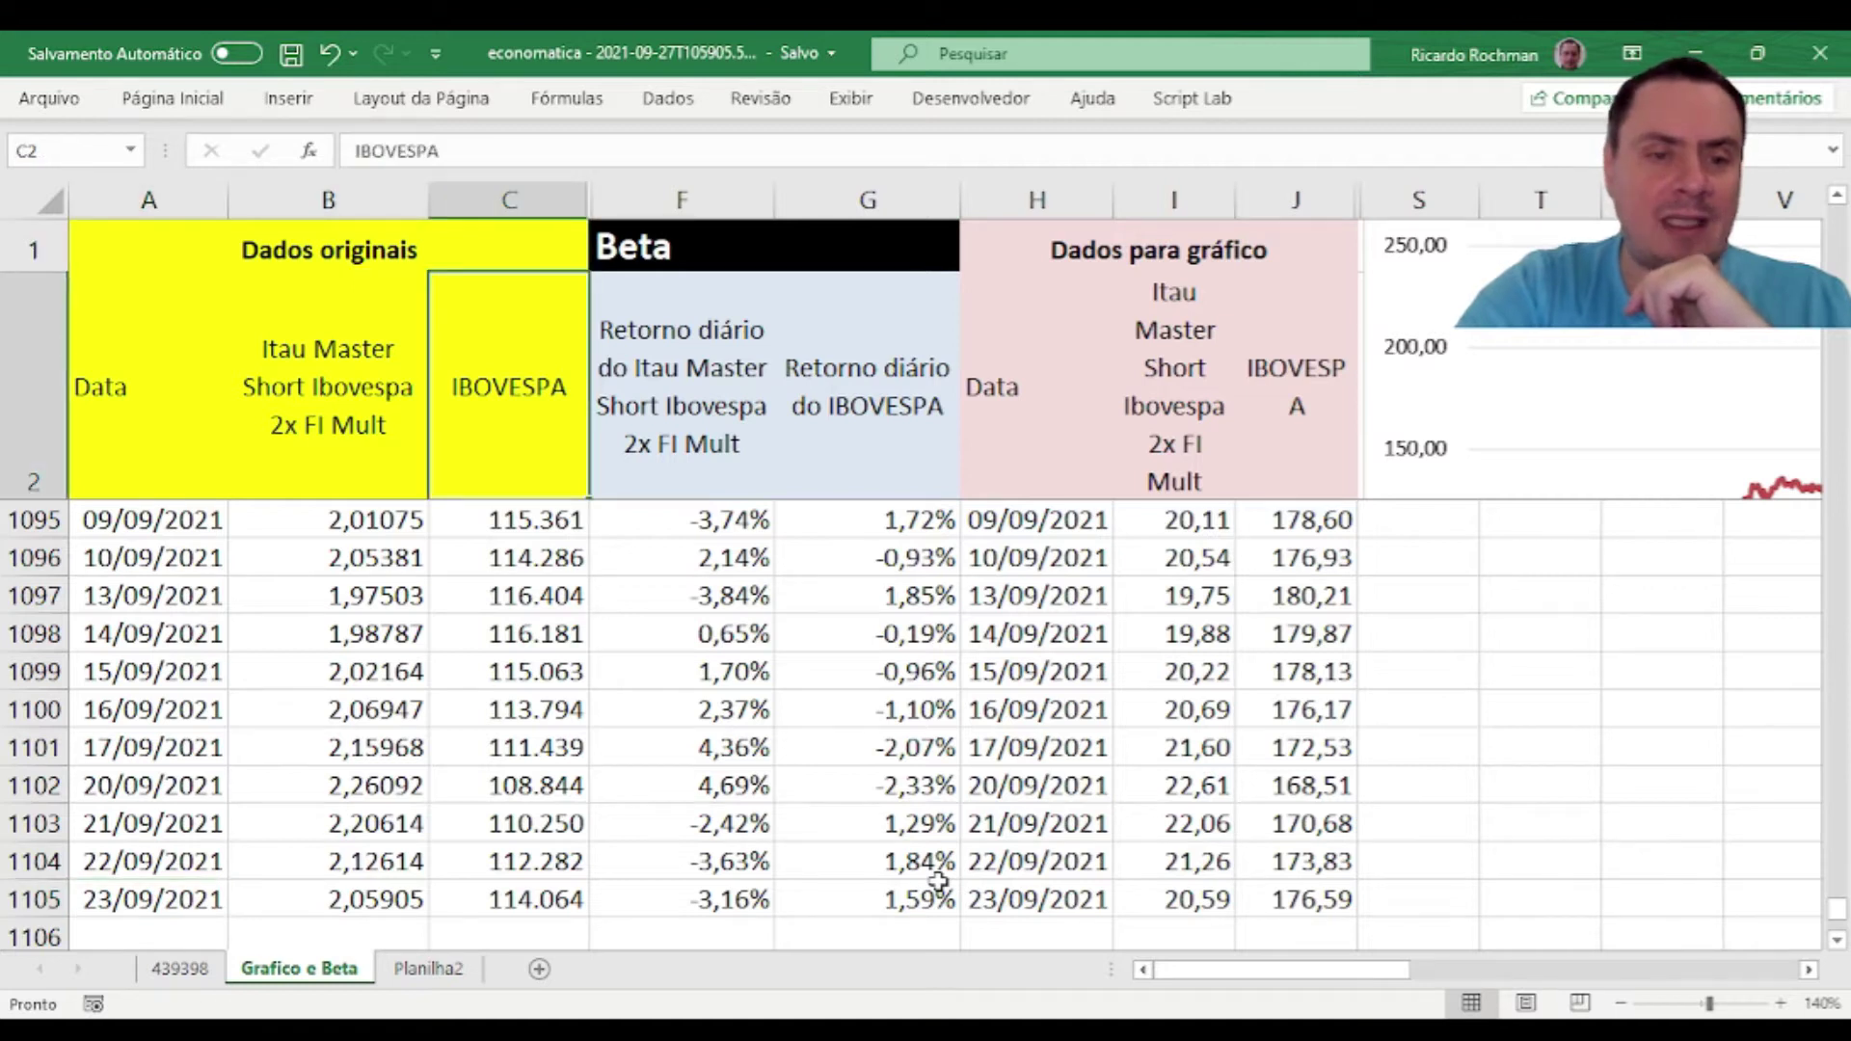
pyautogui.press('Down')
pyautogui.press('Down')
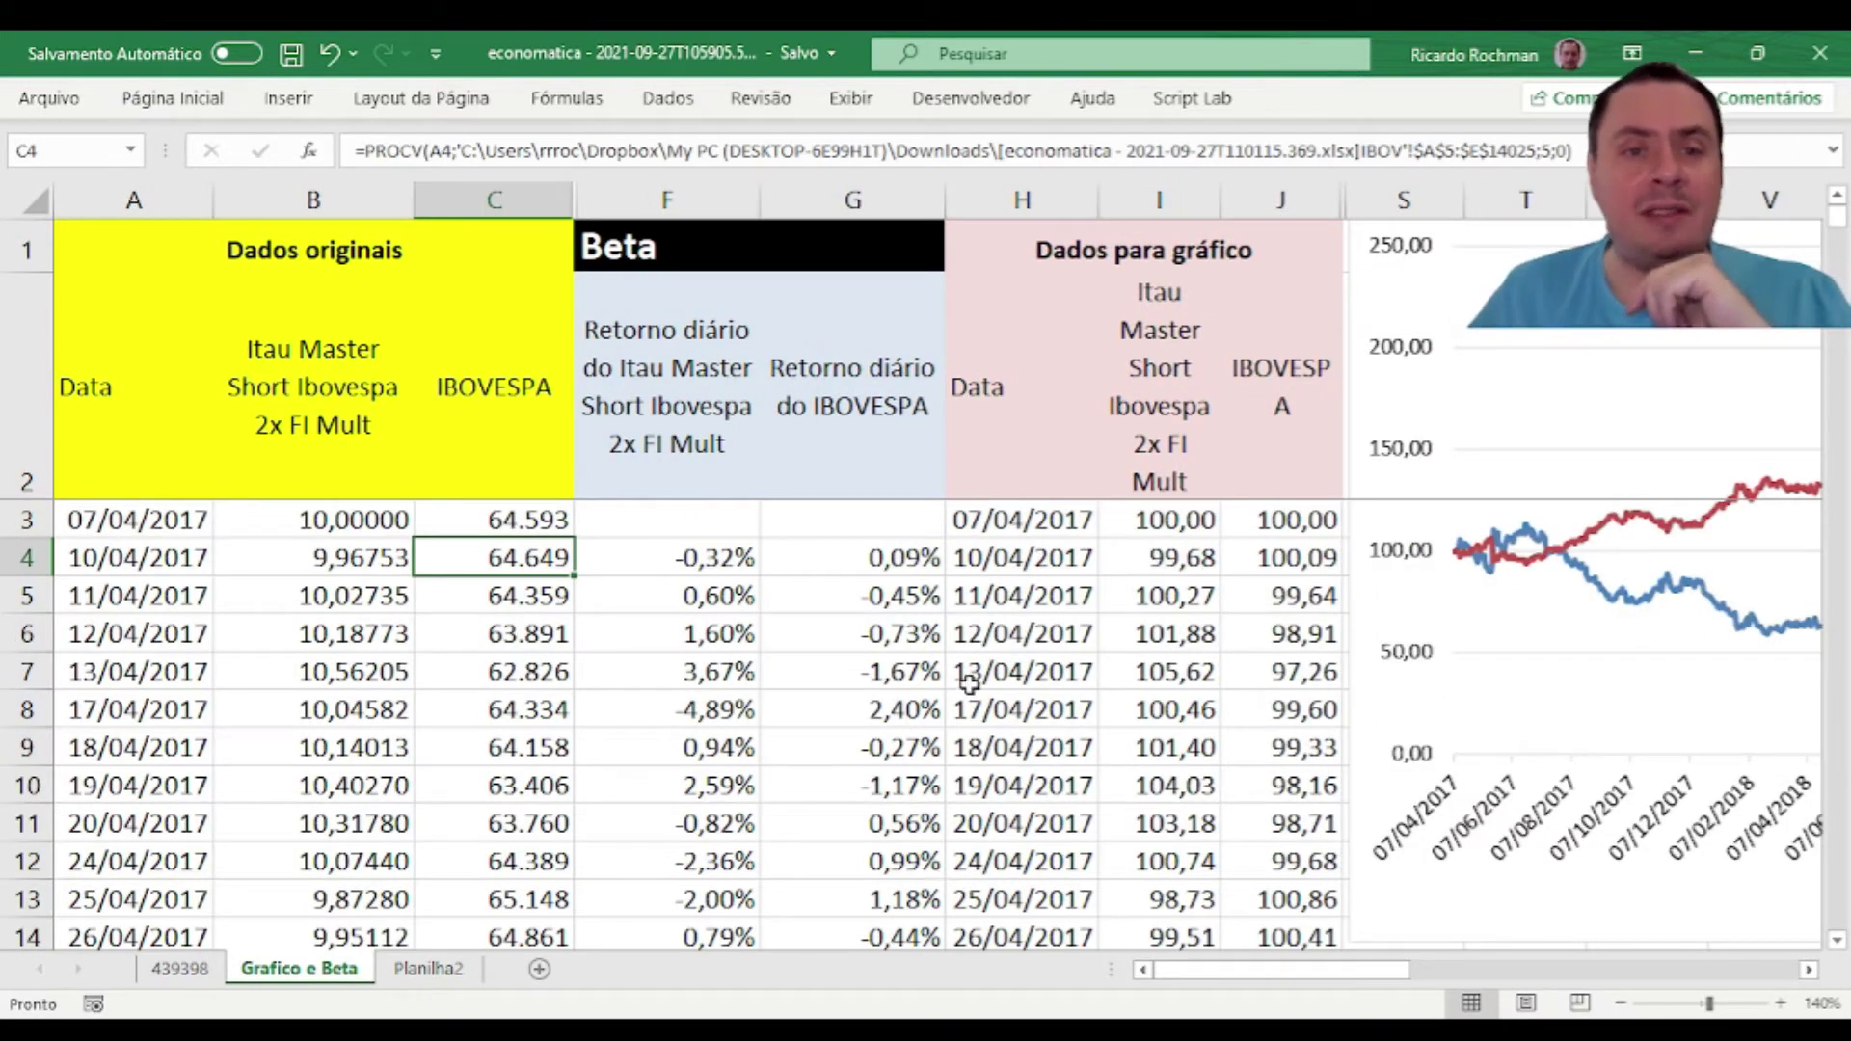
pyautogui.click(491, 200)
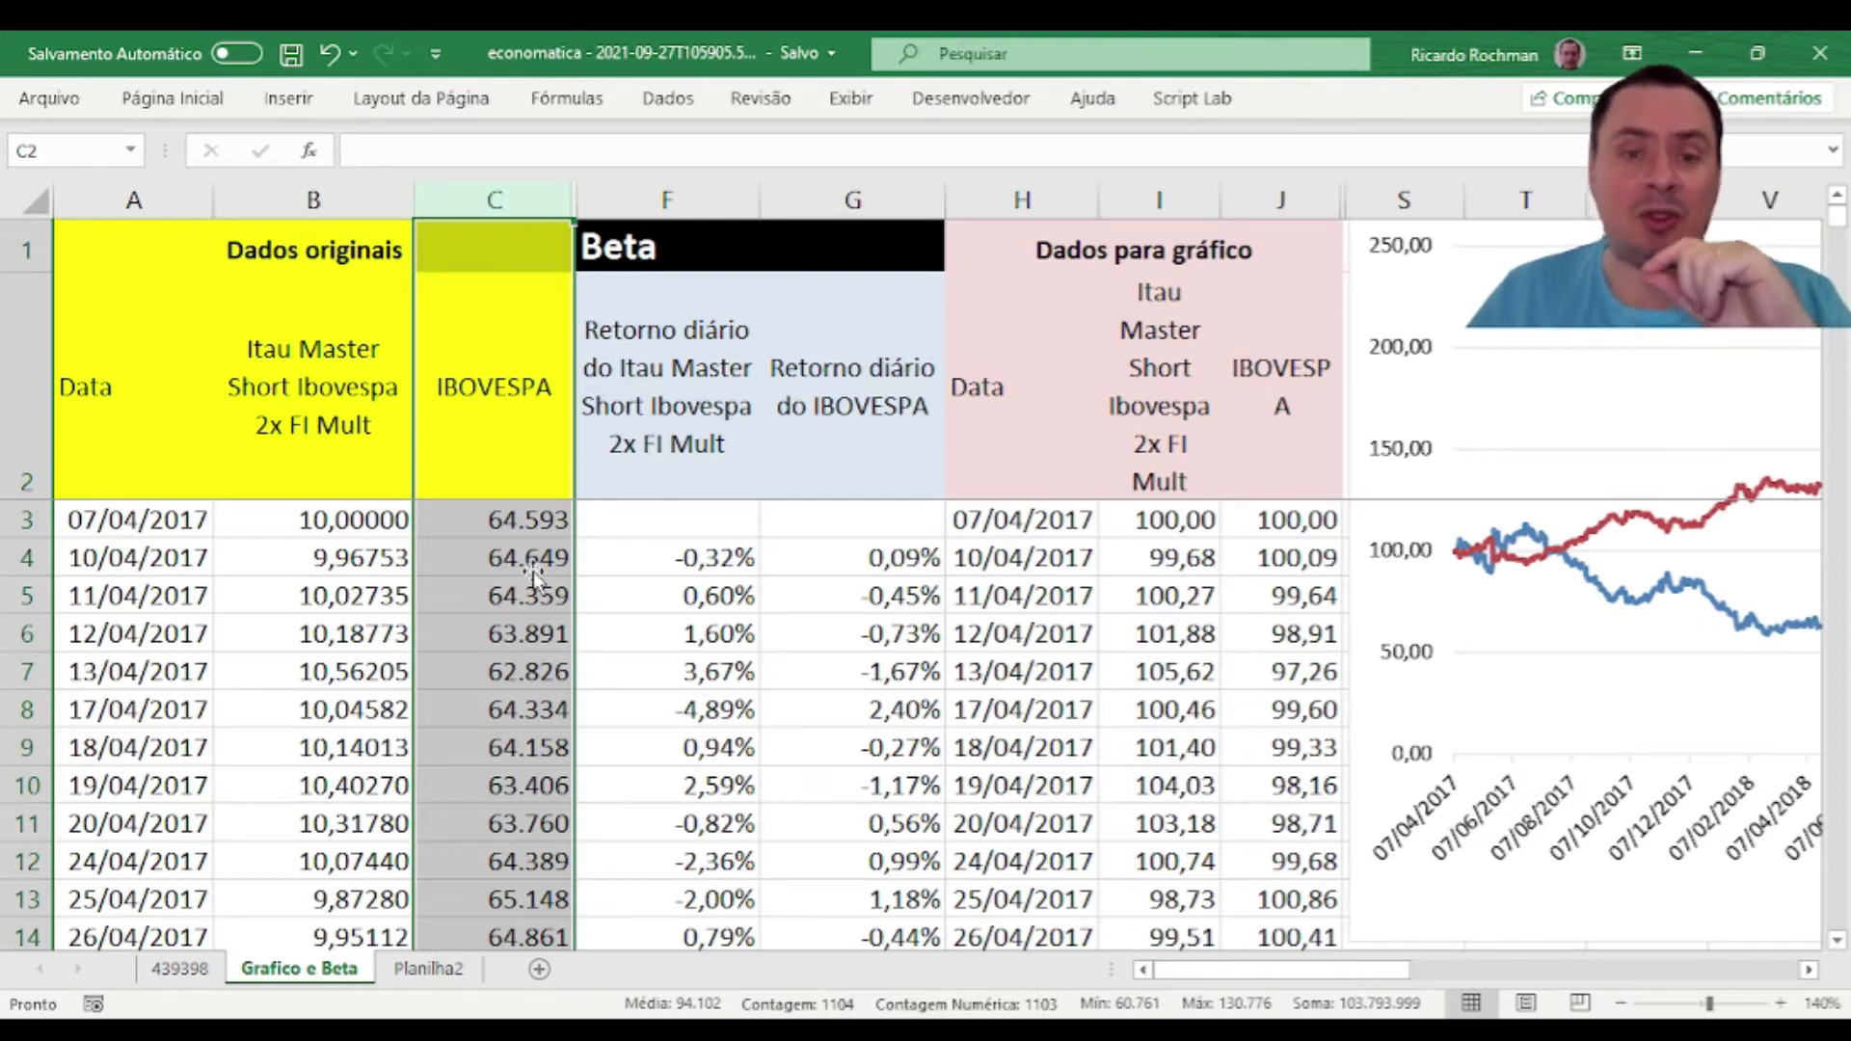
# Step: Inspect the daily return formulas of the fund in F4 and of IBOVESPA in G4, leaving them unedited
pyautogui.click(682, 403)
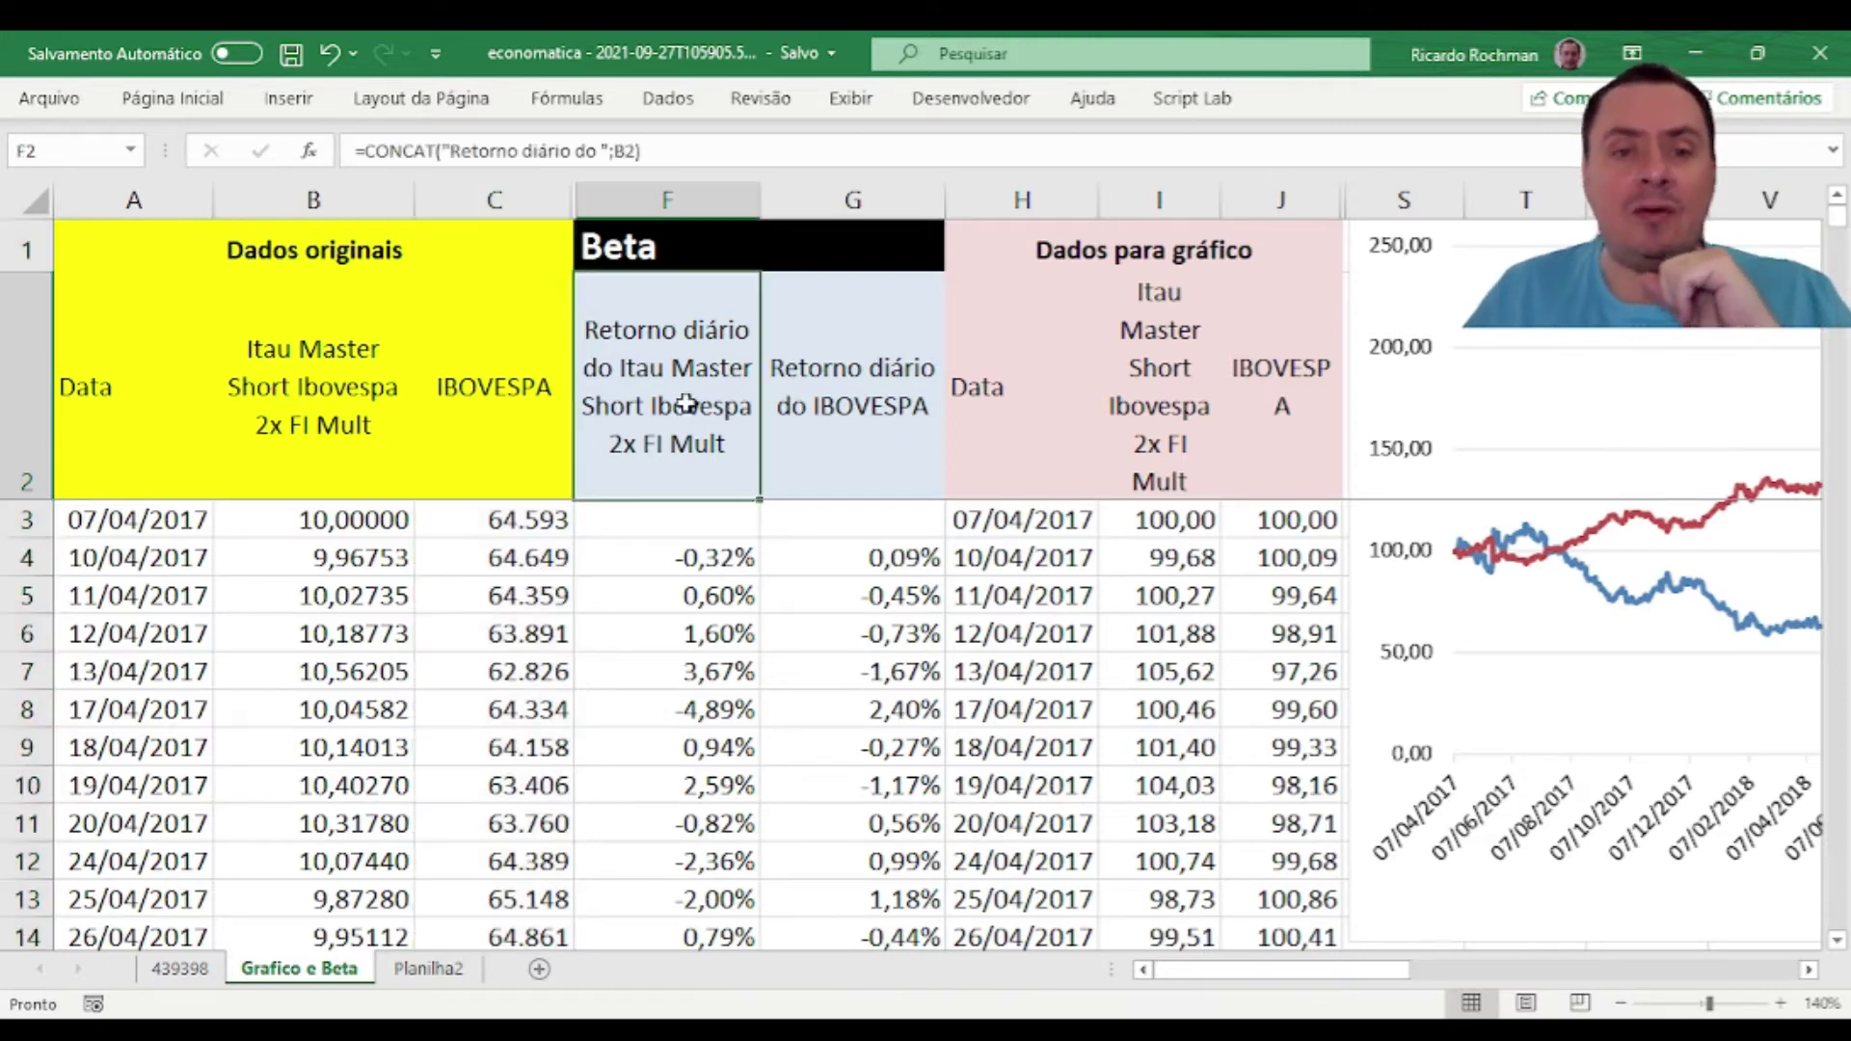
pyautogui.click(685, 590)
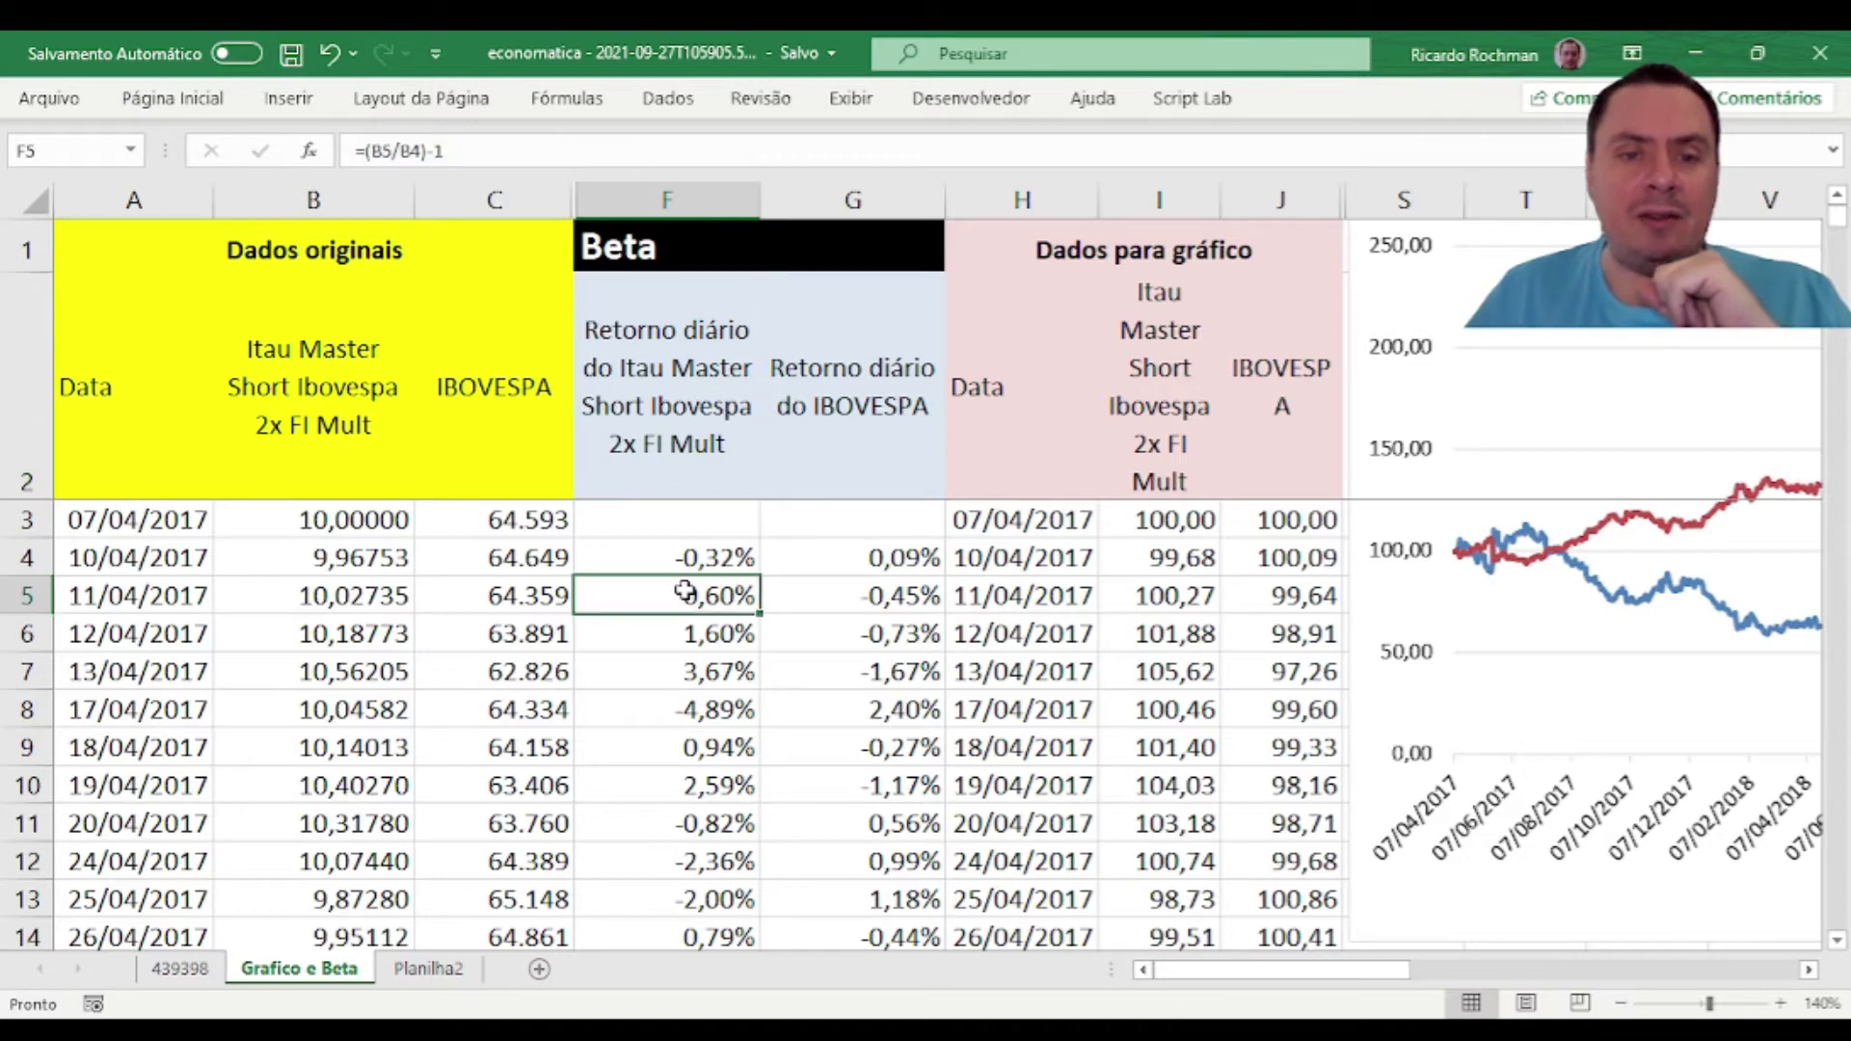
pyautogui.click(684, 559)
pyautogui.doubleClick(684, 559)
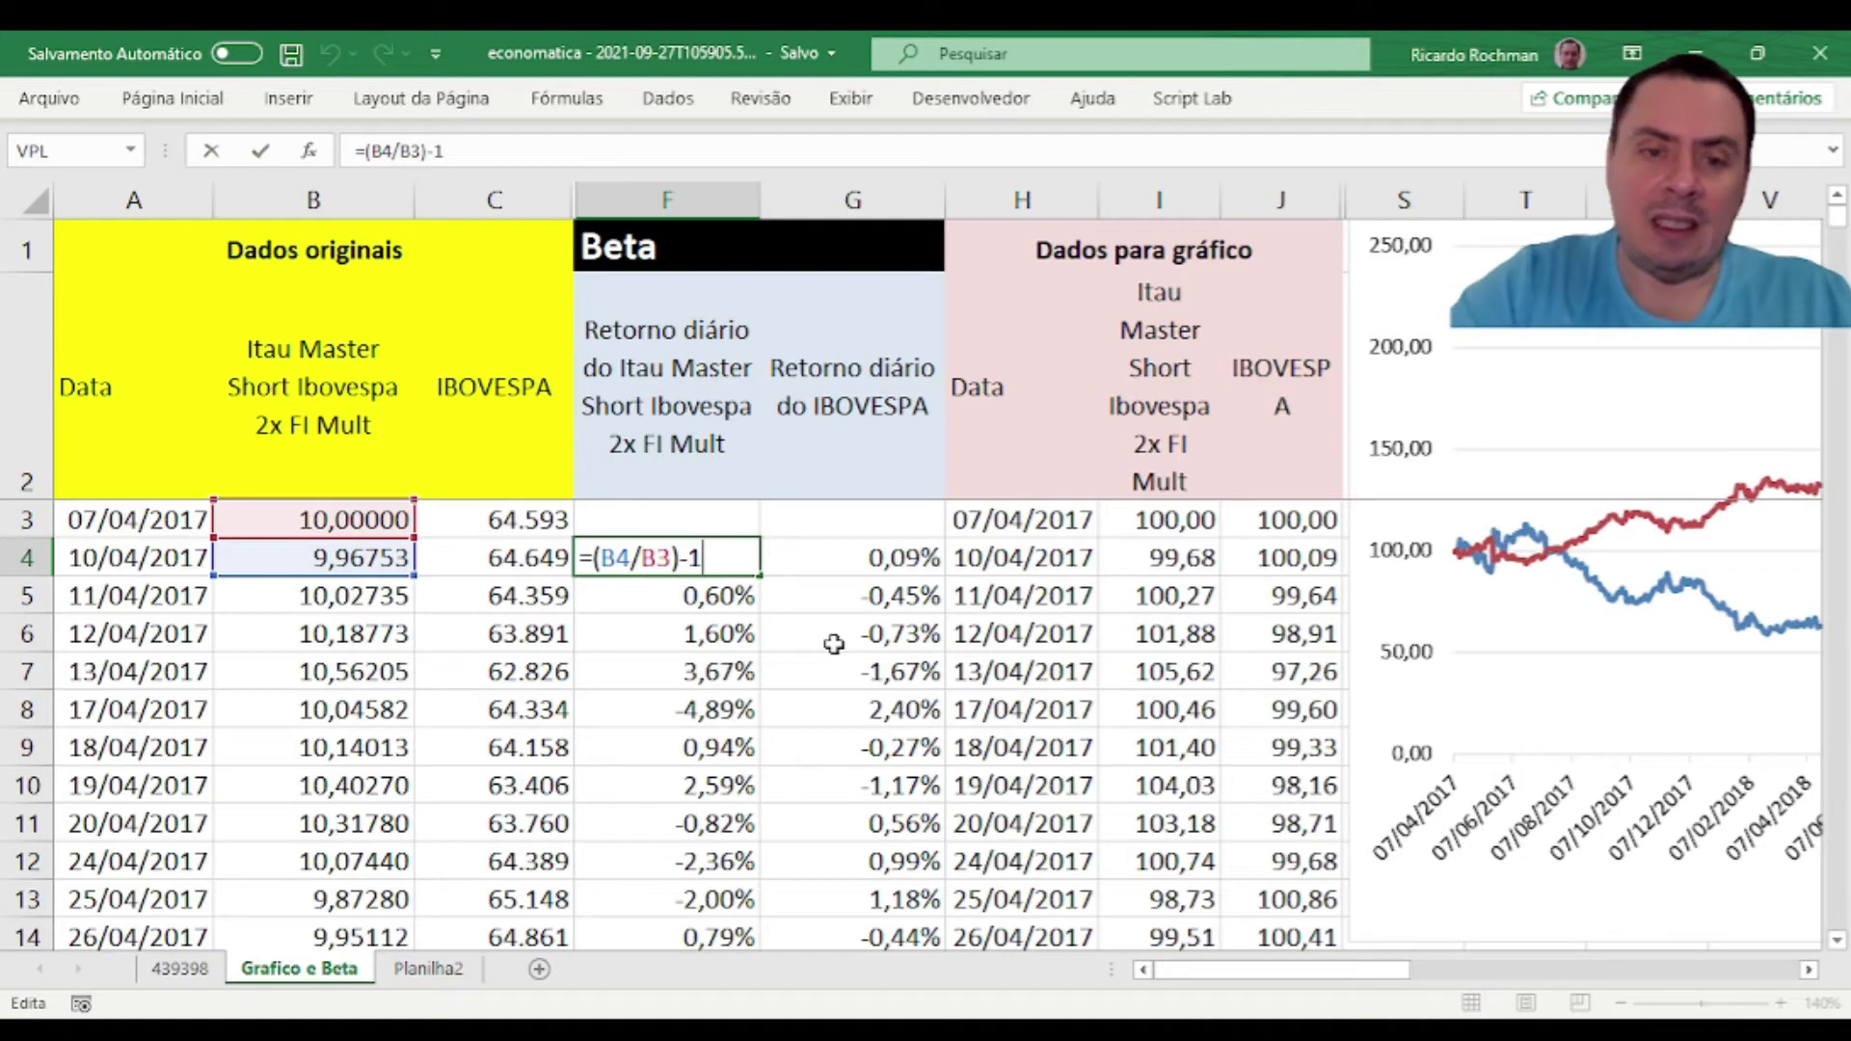
pyautogui.hotkey('ctrl', 'Return')
pyautogui.press('Right')
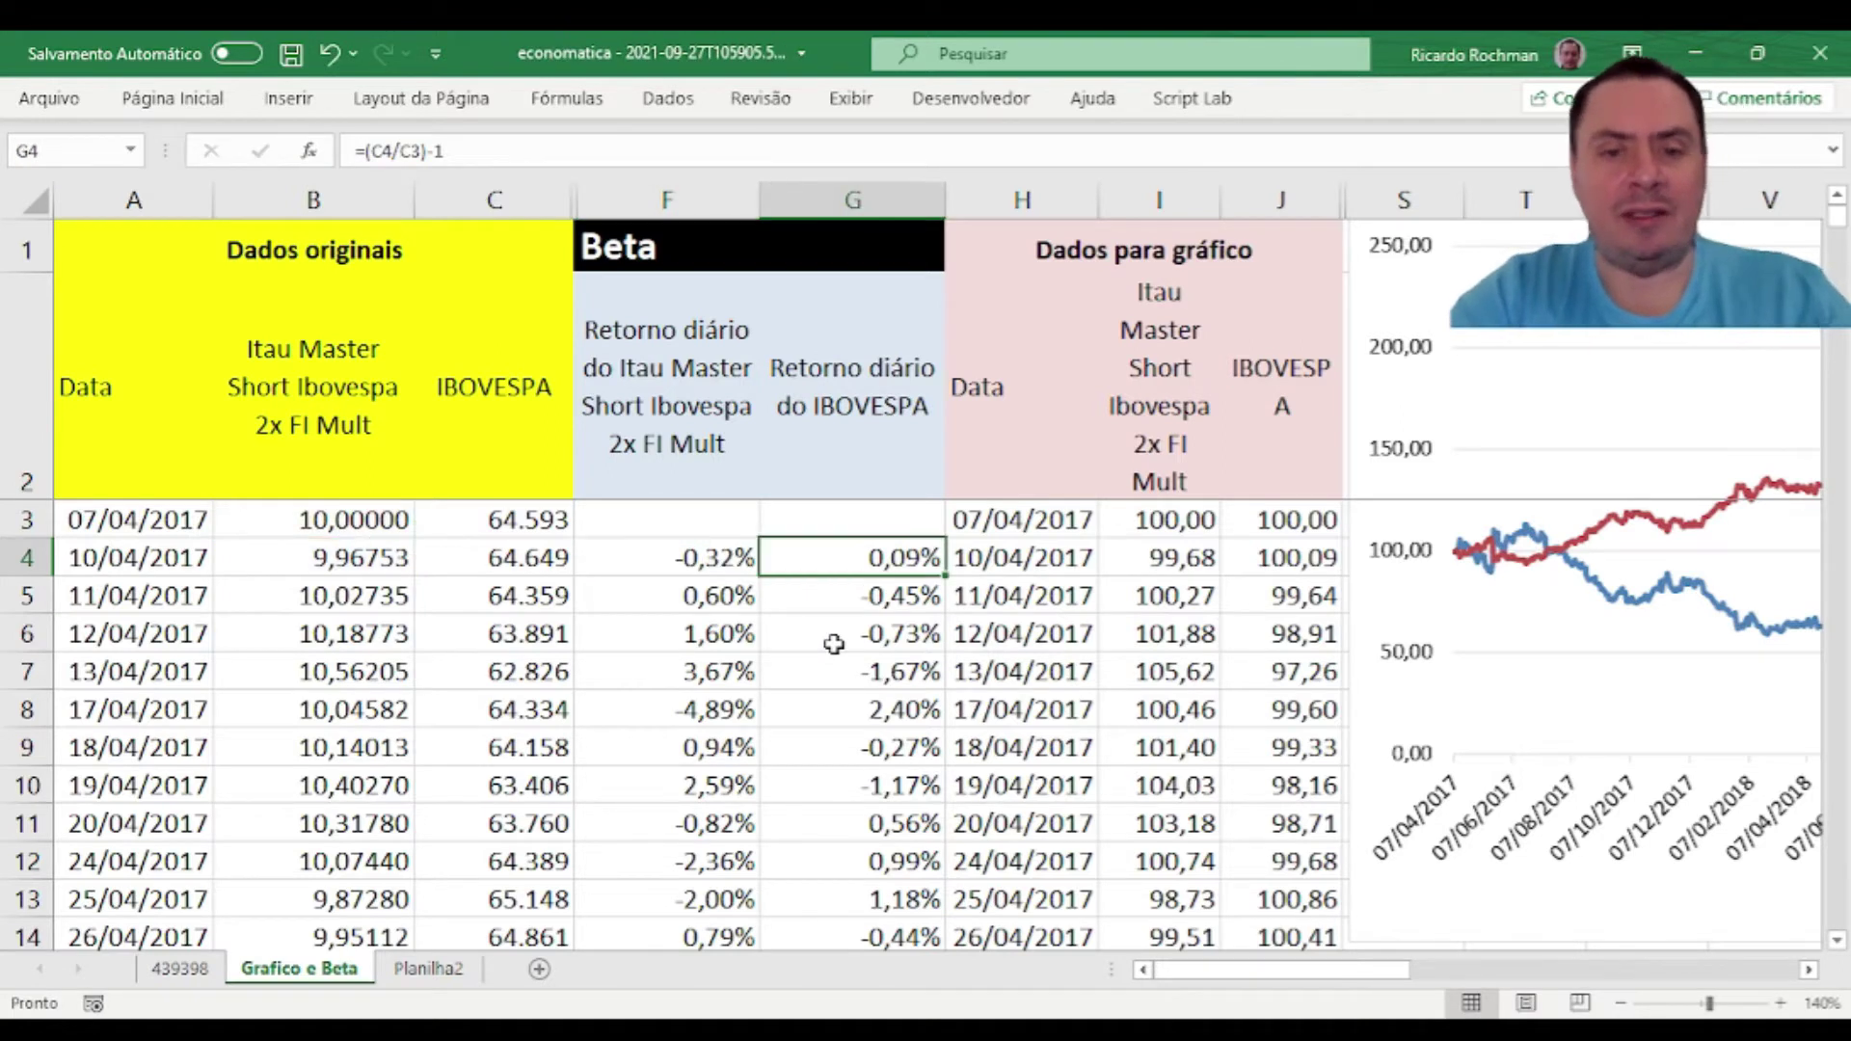
pyautogui.press('F2')
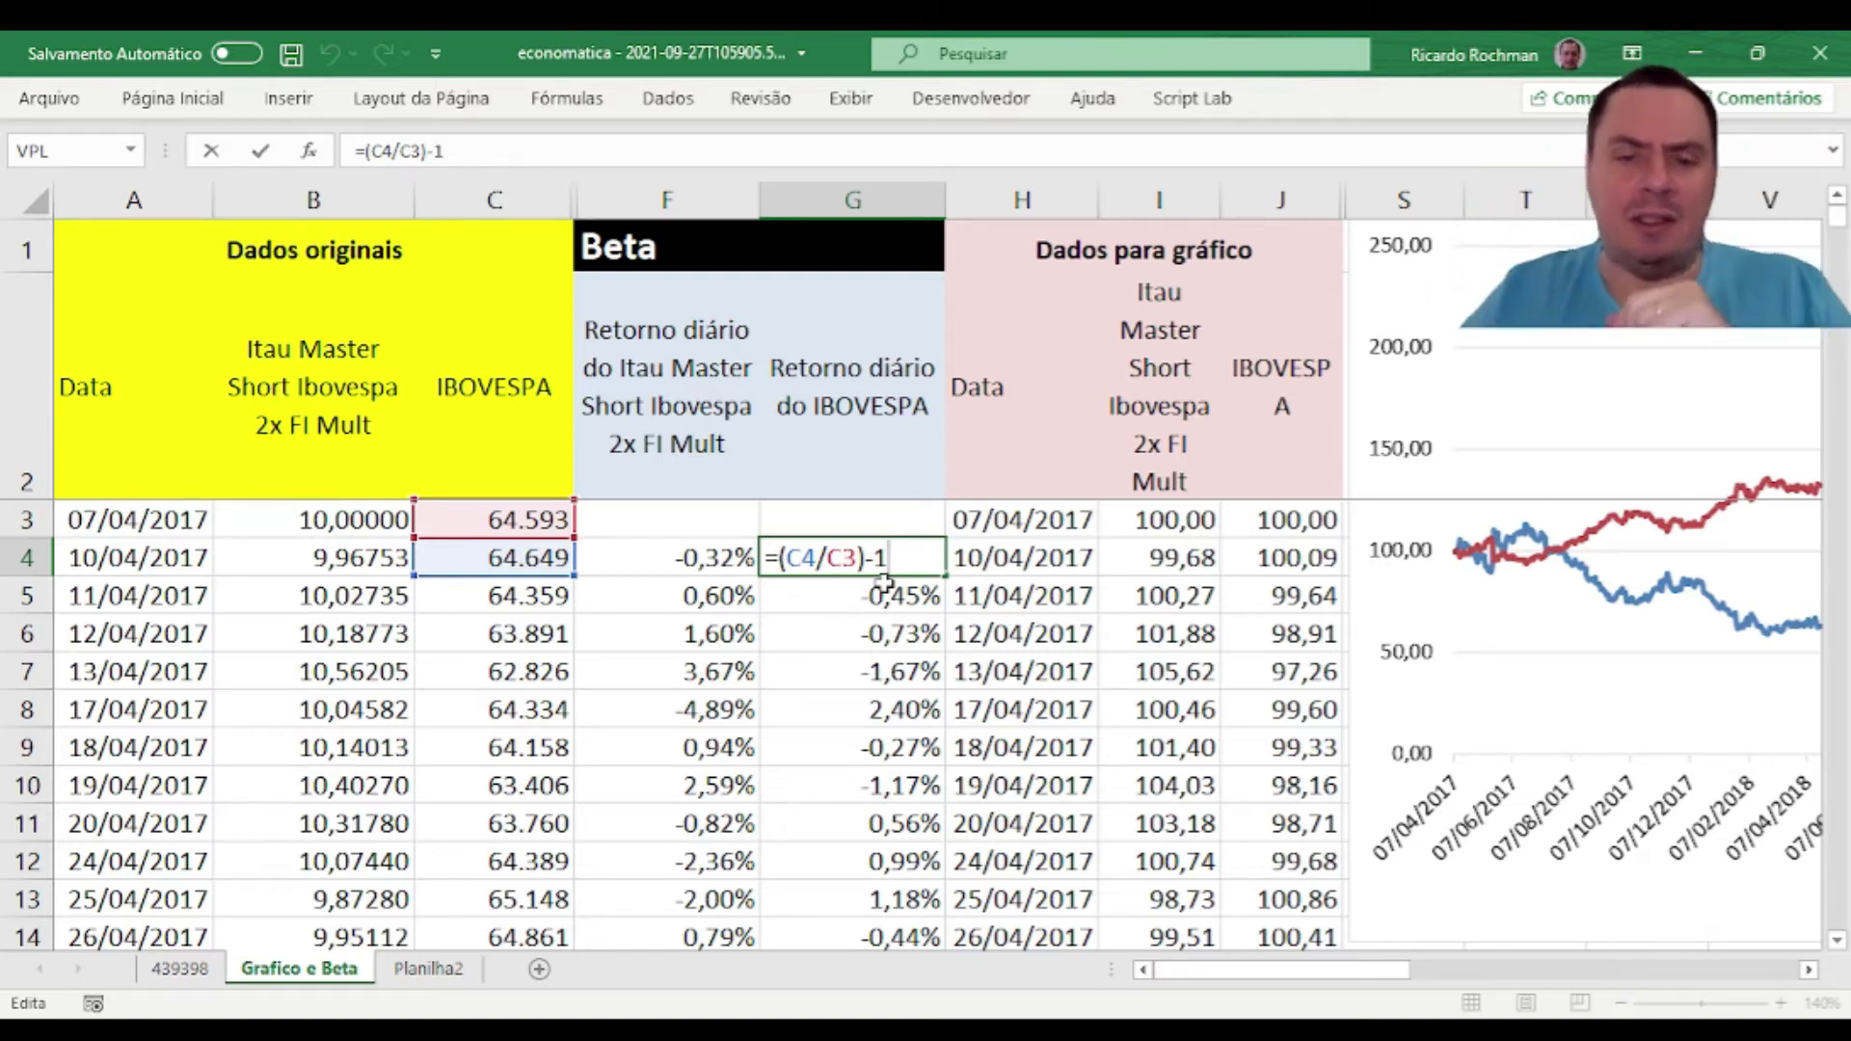
pyautogui.press('Return')
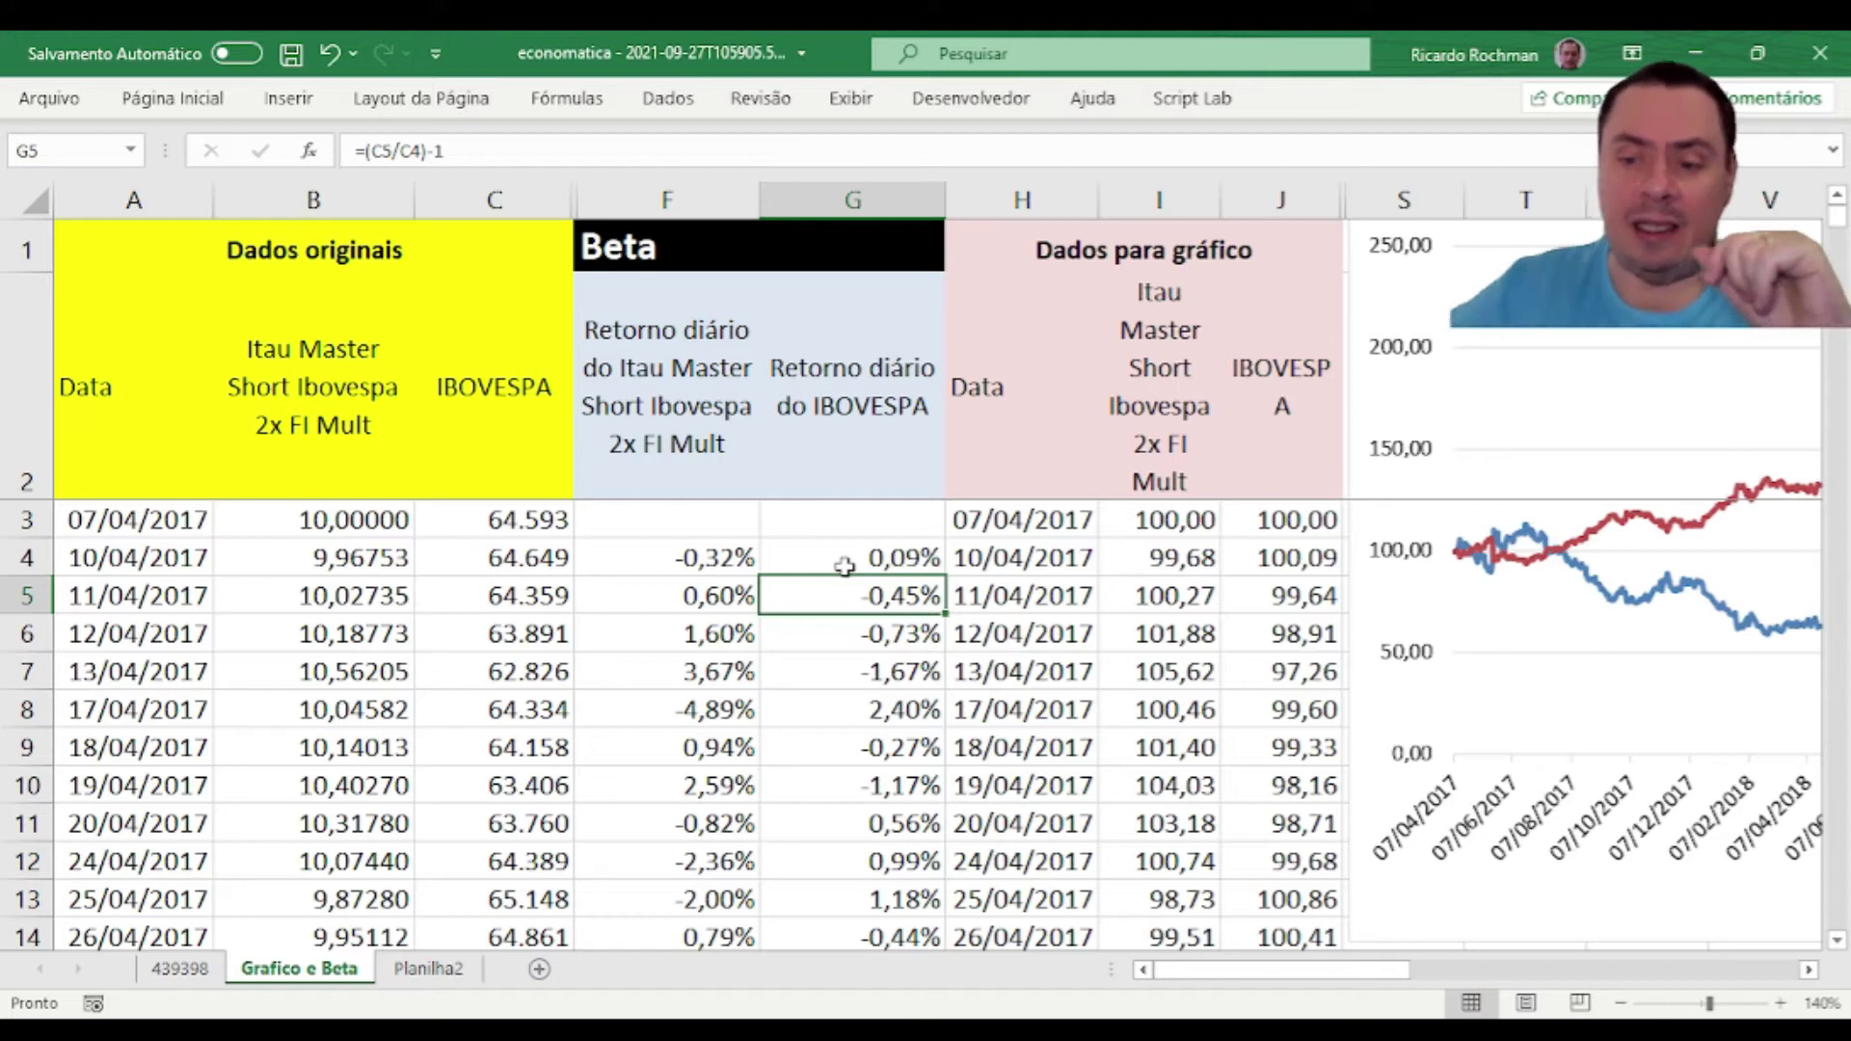
# Step: Go to the end of the daily return columns and select cell G1107 below the last IBOVESPA return
pyautogui.press('End')
pyautogui.press('Down')
pyautogui.press('Down')
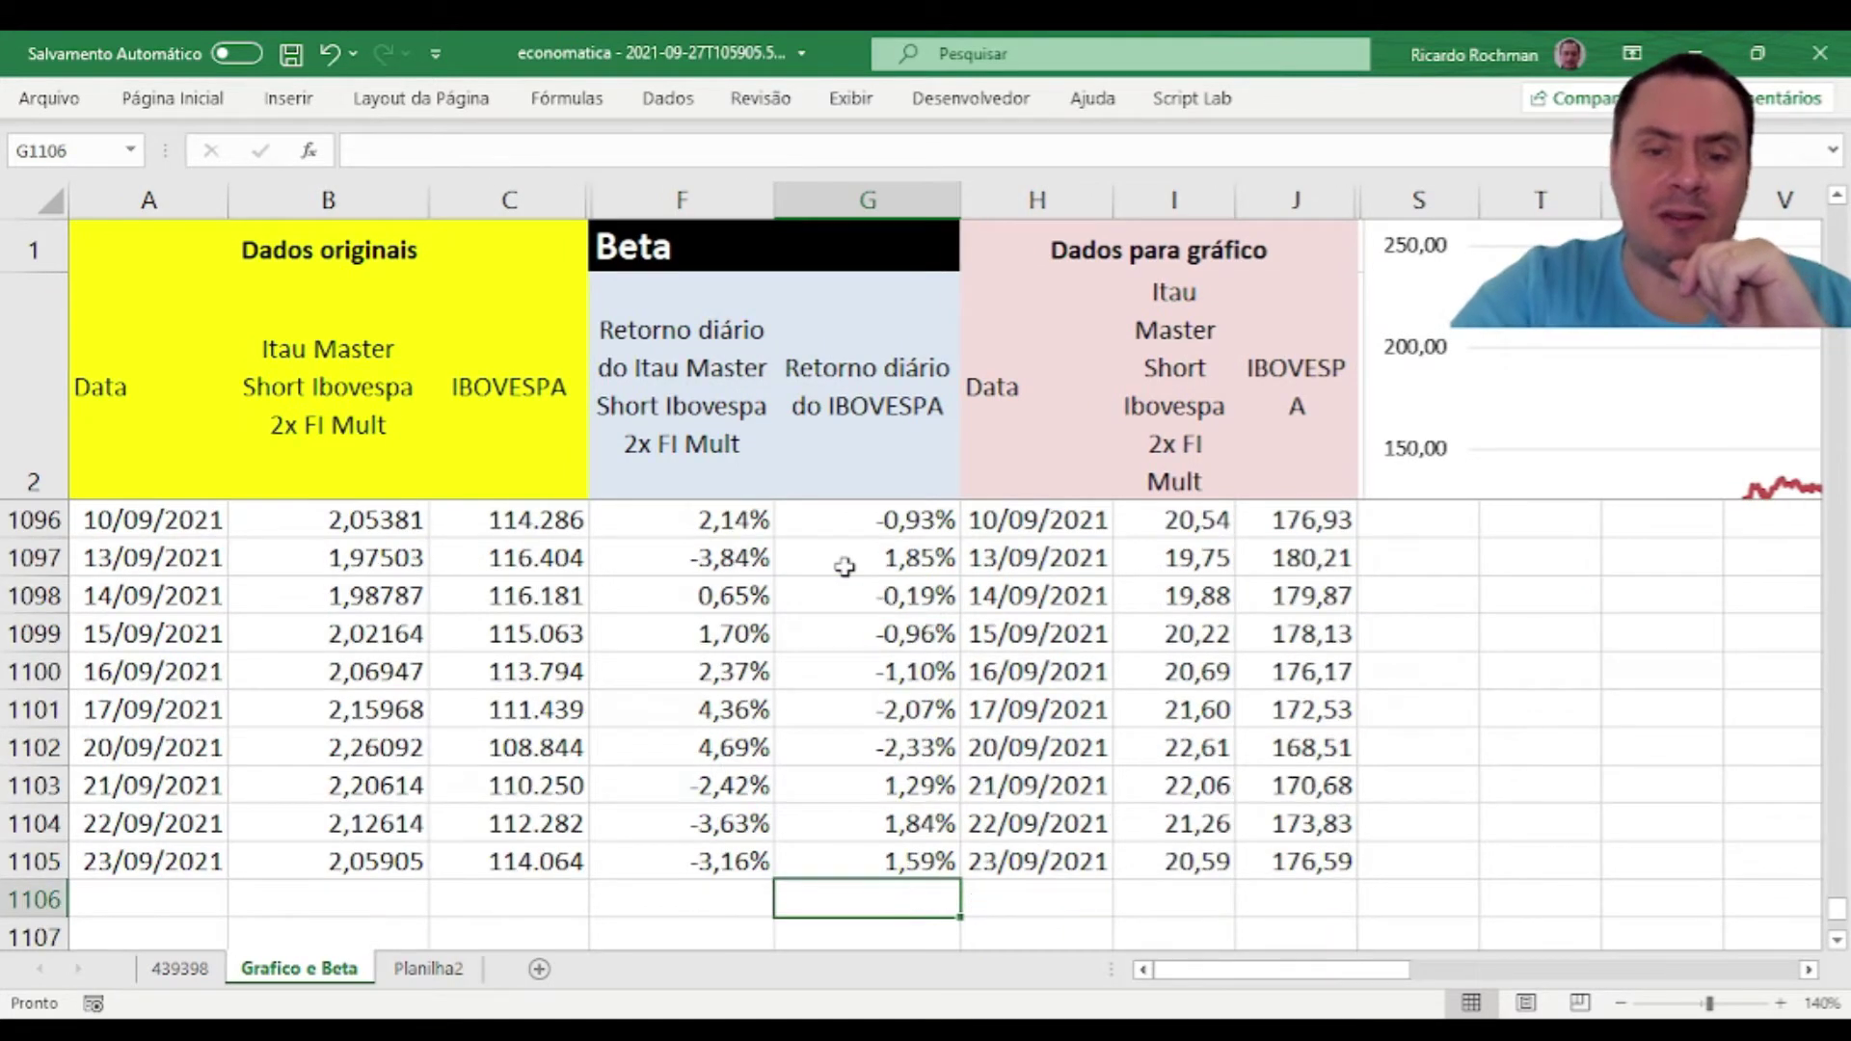
pyautogui.press('Left')
pyautogui.press('Right')
pyautogui.press('Left')
pyautogui.press('Right')
pyautogui.press('Left')
pyautogui.press('Right')
pyautogui.press('Down')
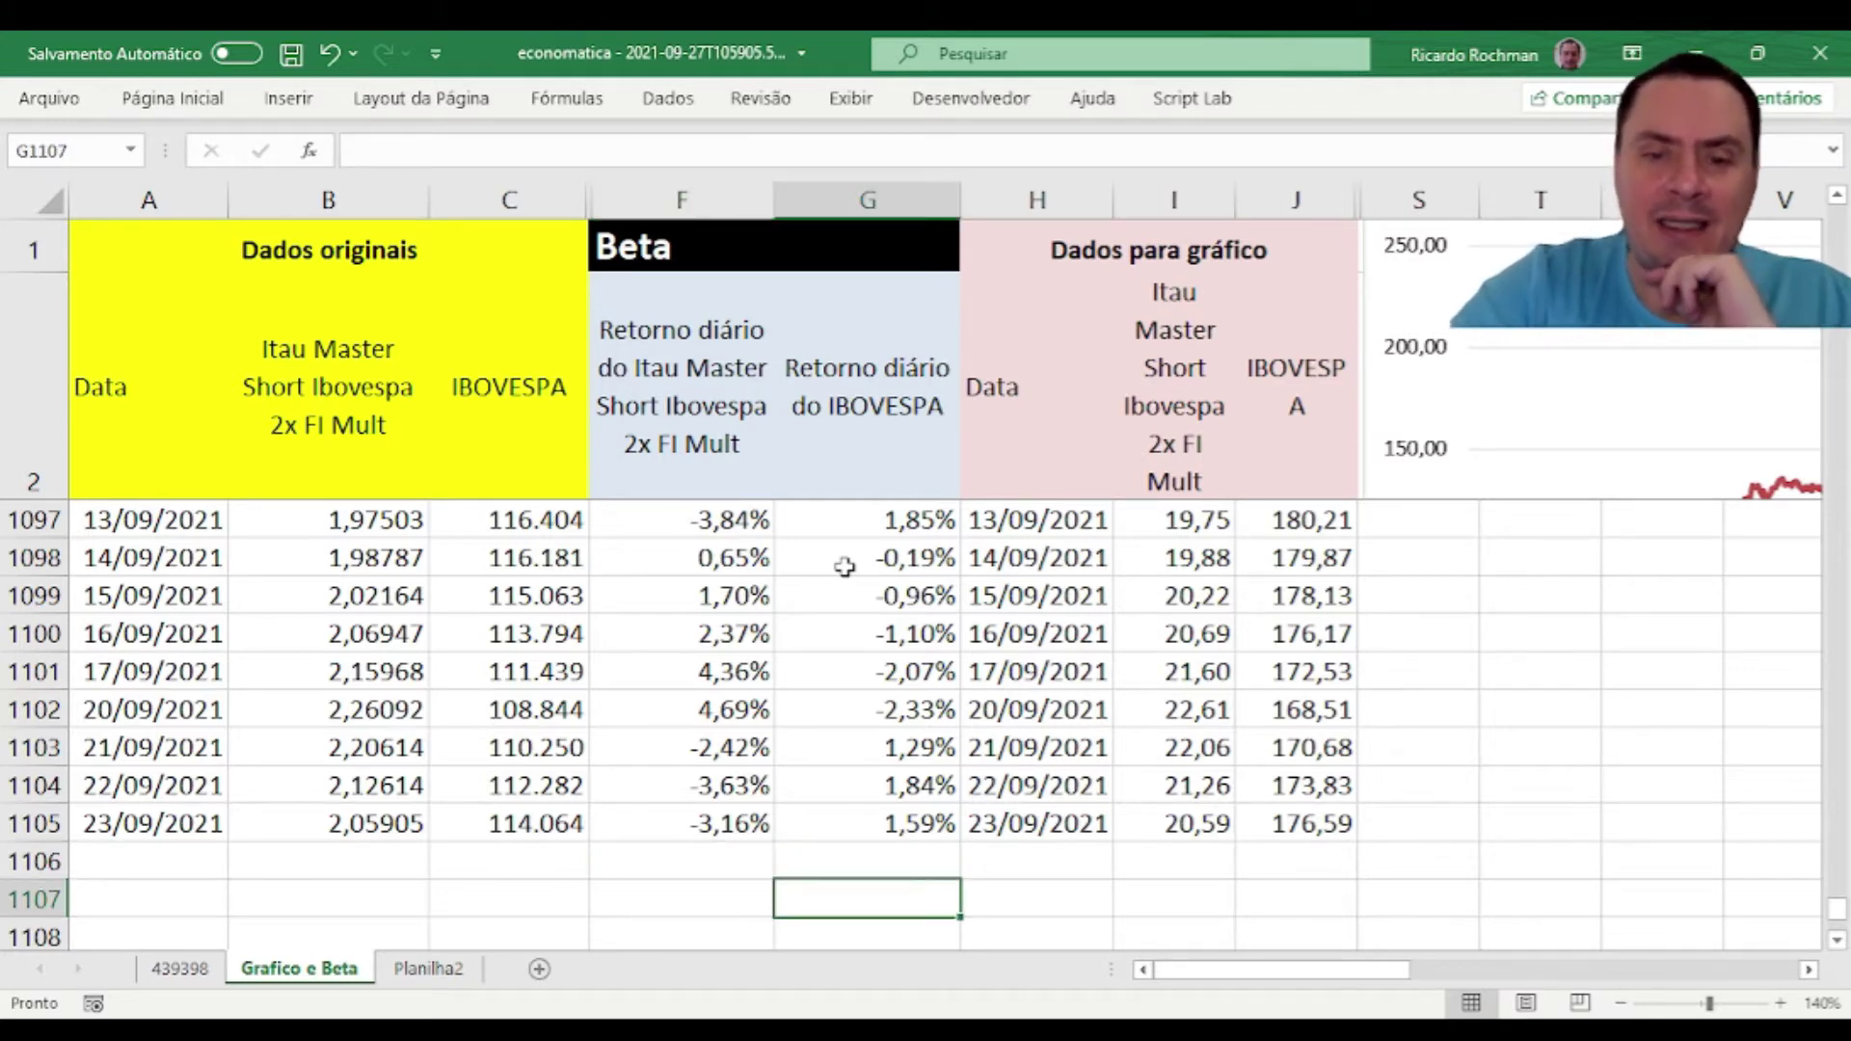
pyautogui.scroll(-2, 844, 567)
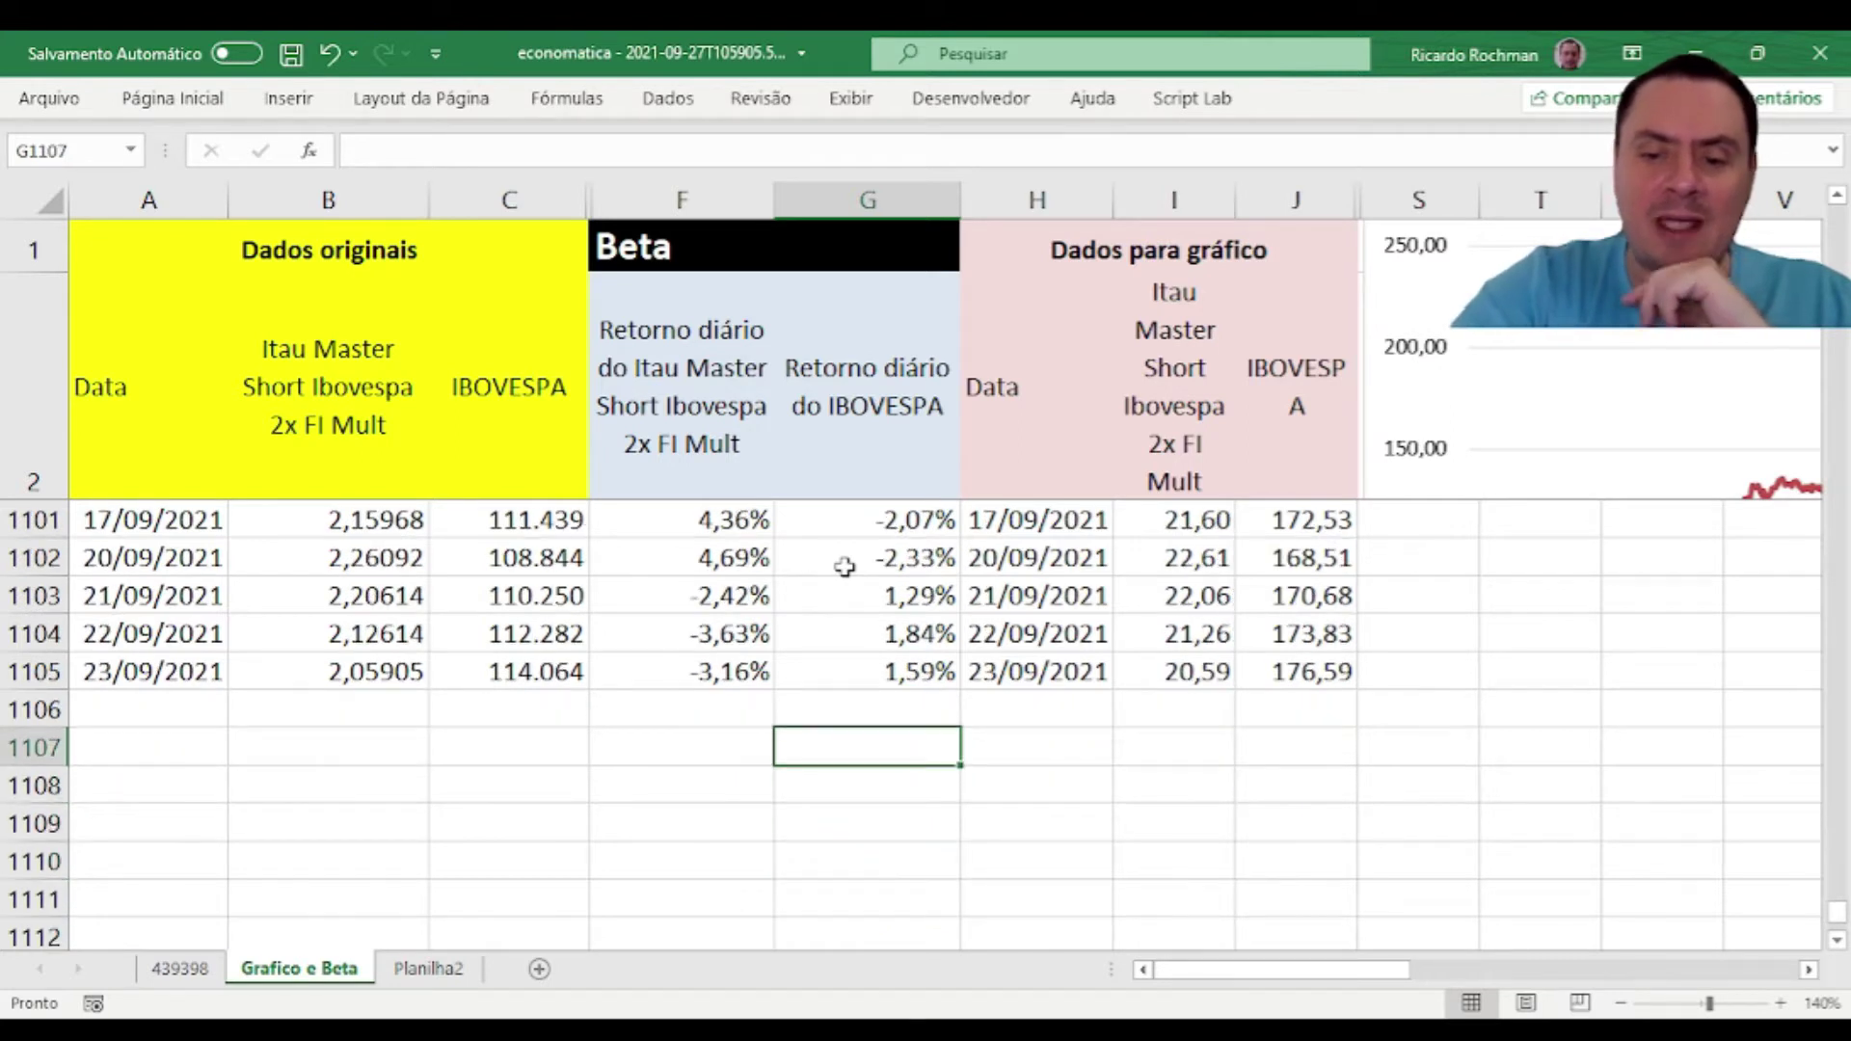
pyautogui.write('=')
pyautogui.press('Up')
pyautogui.press('Up')
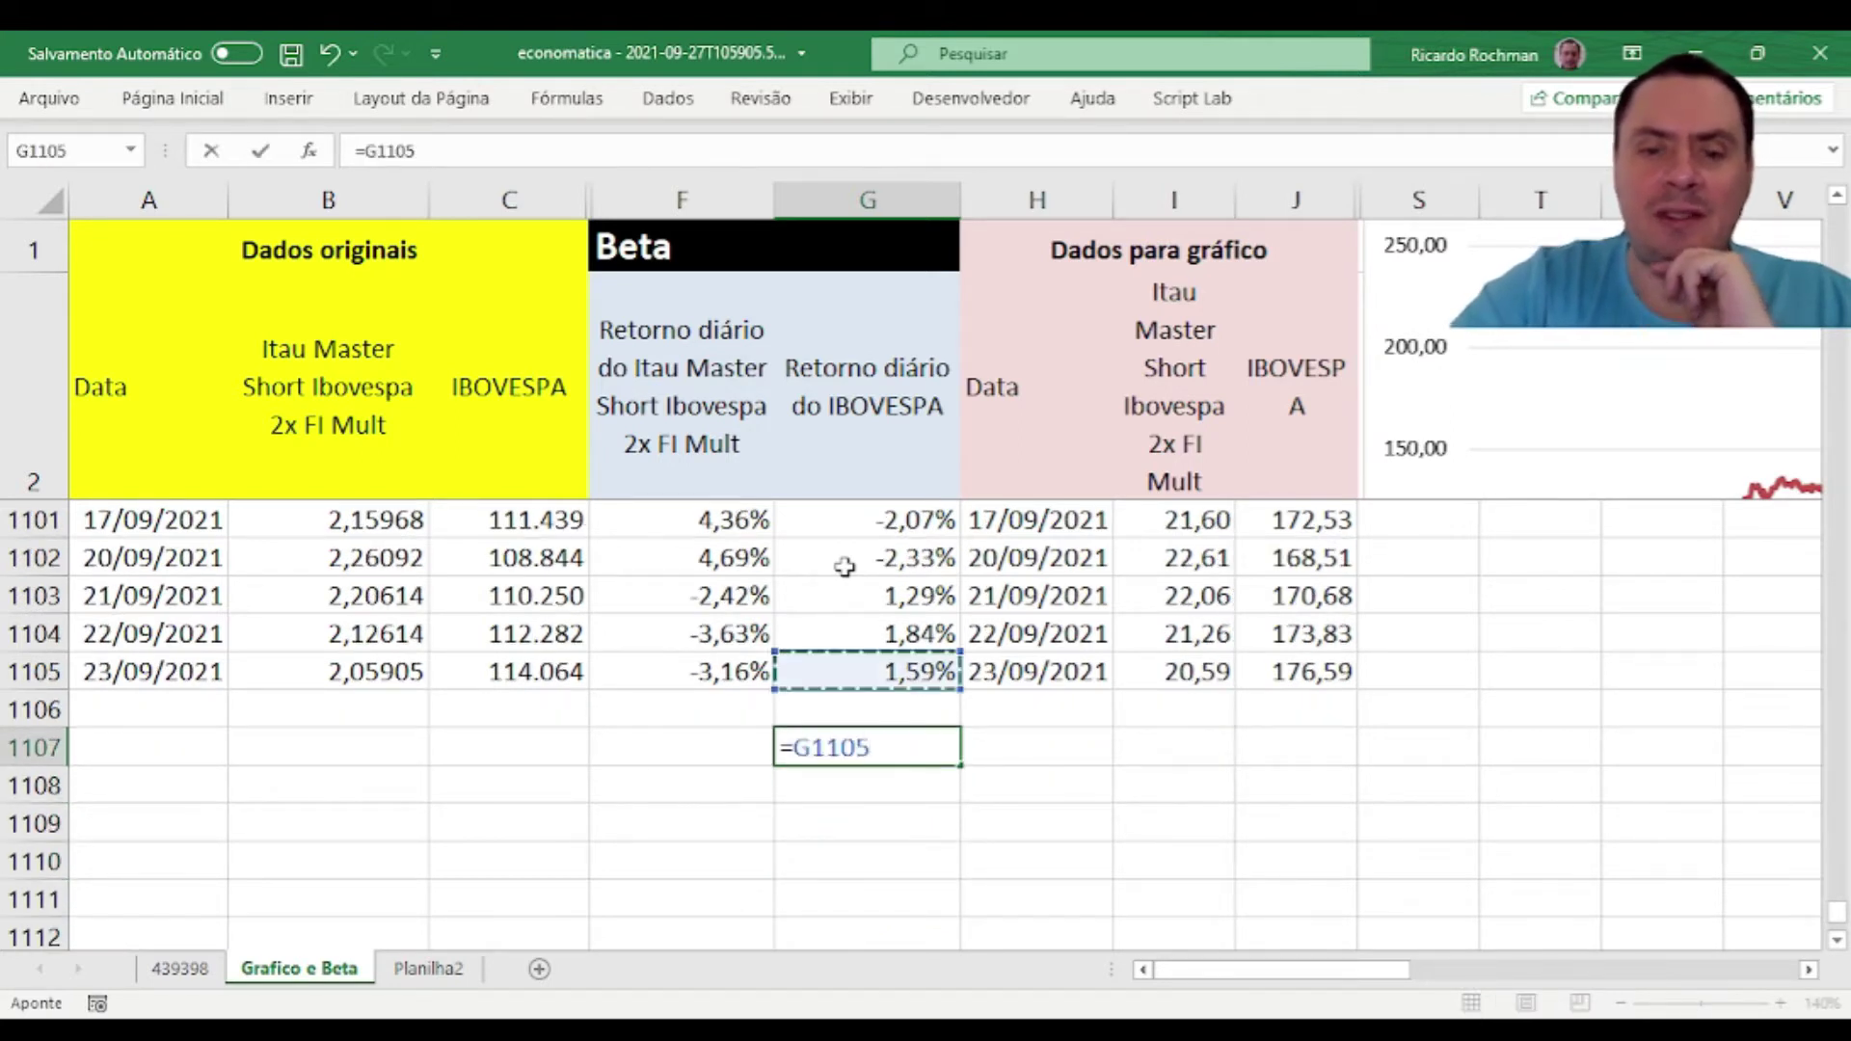
pyautogui.press('F2')
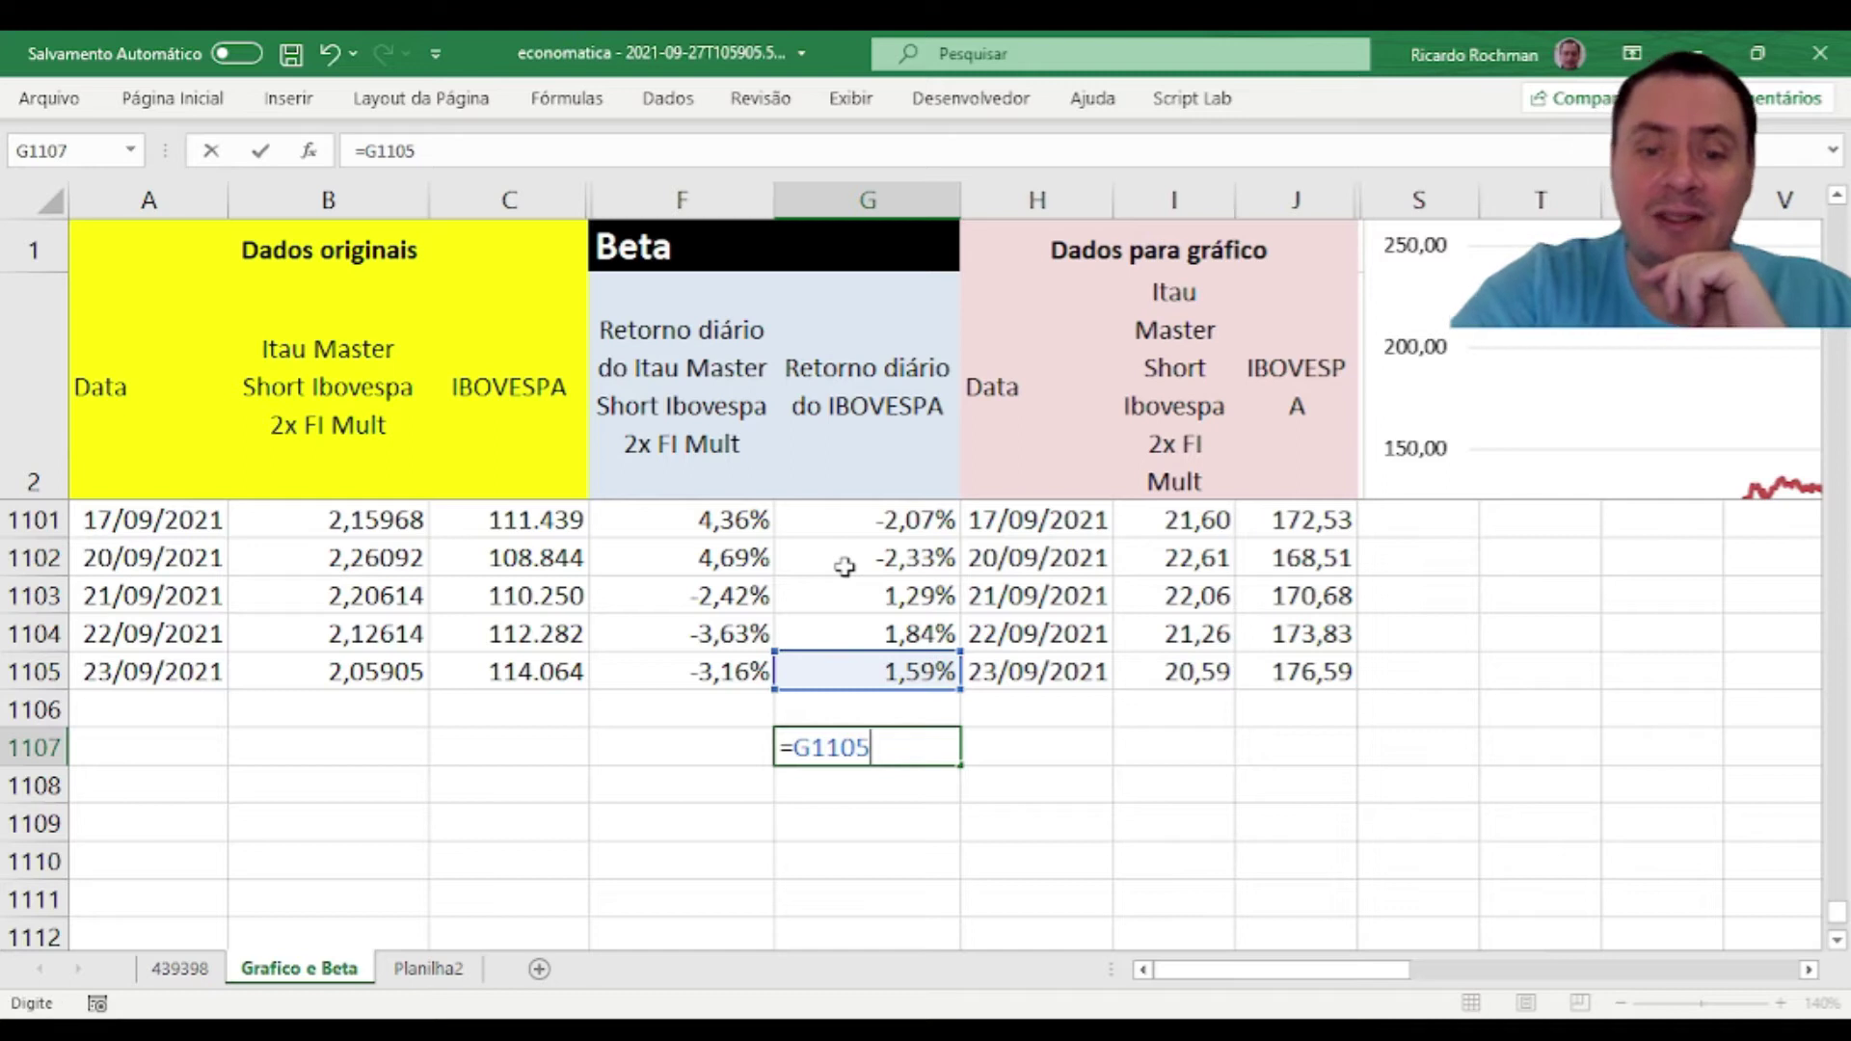
pyautogui.press('Escape')
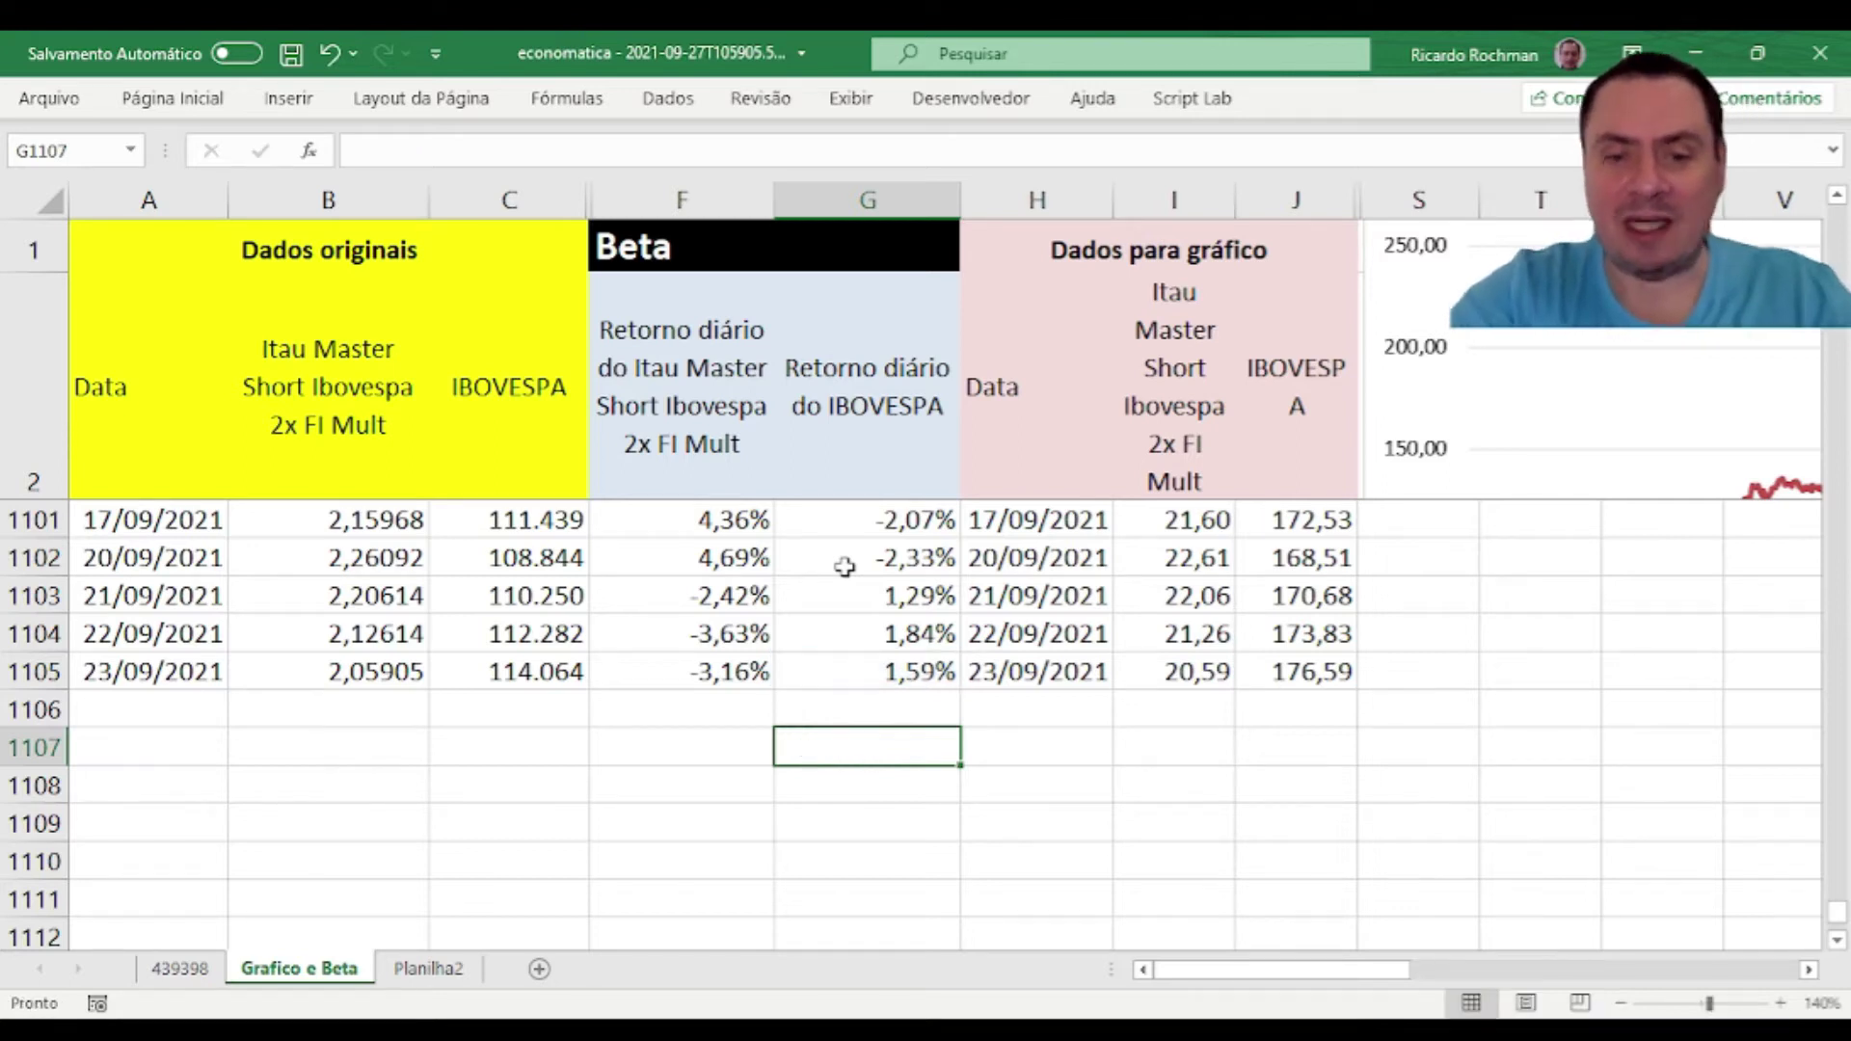
pyautogui.write('=')
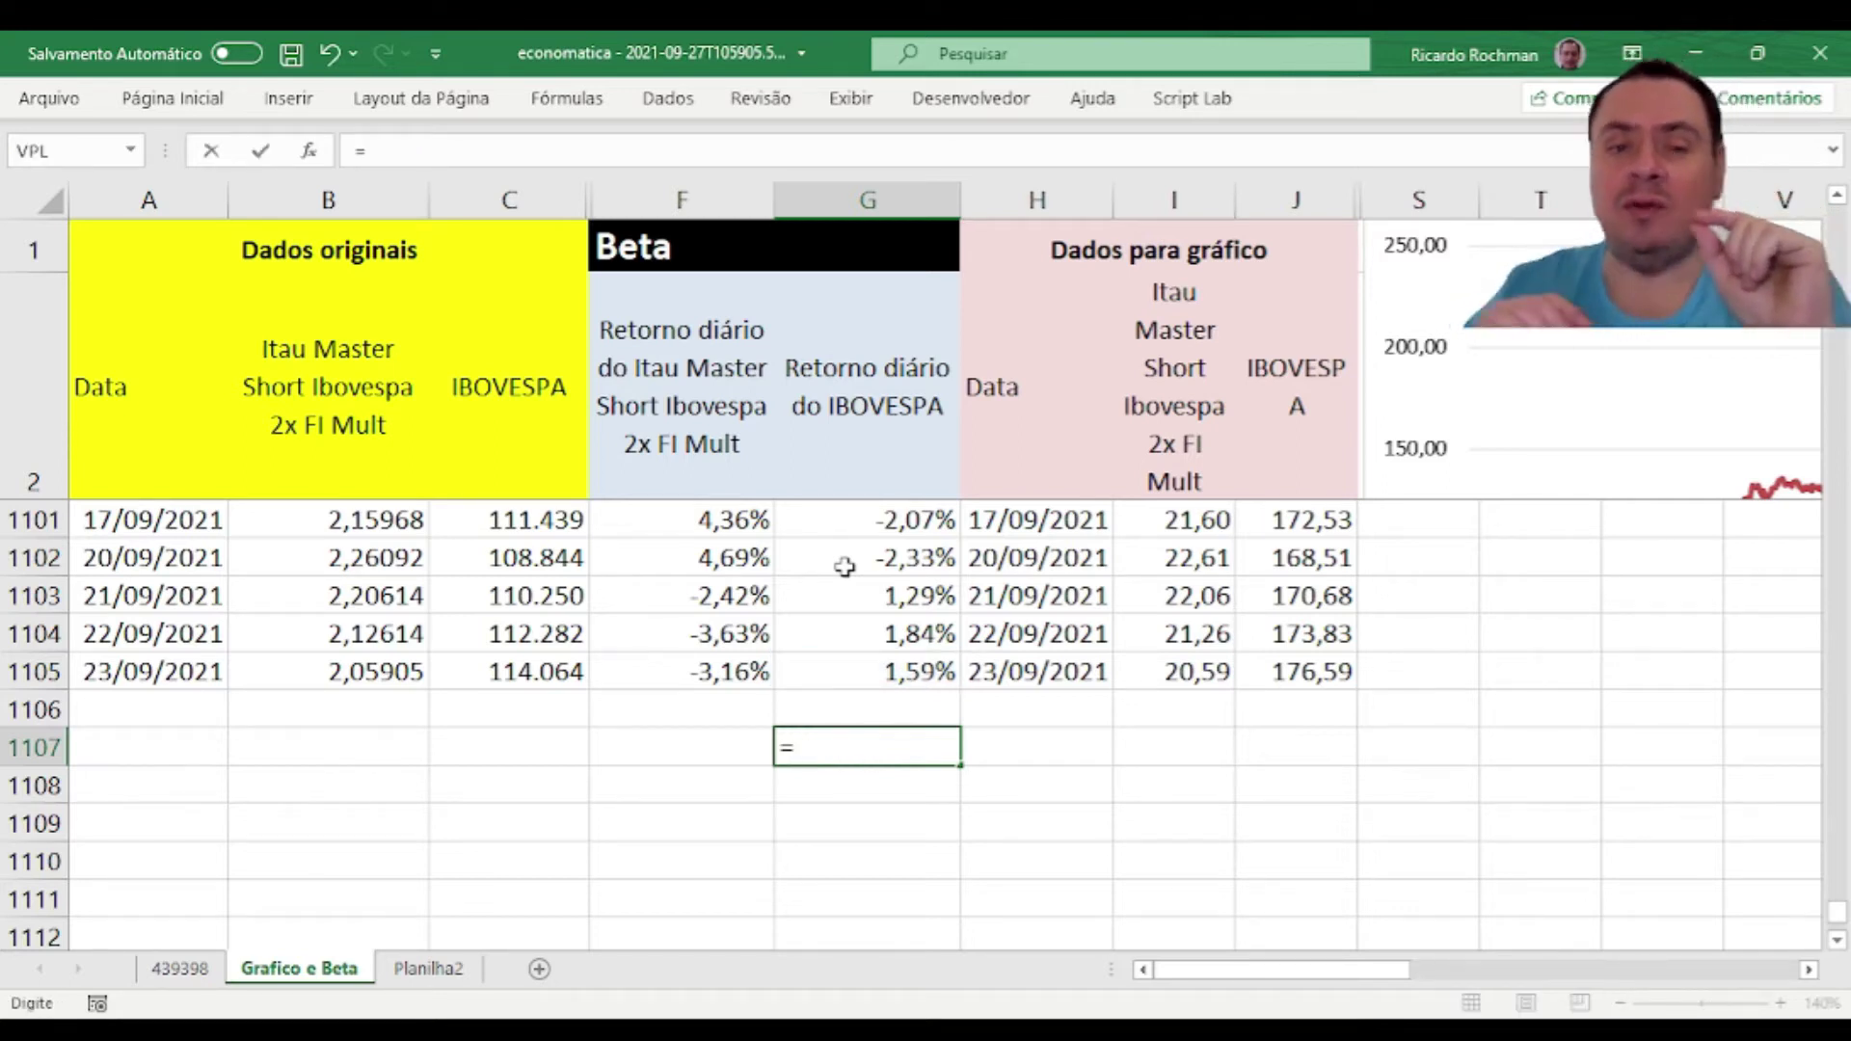
pyautogui.press('BackSpace')
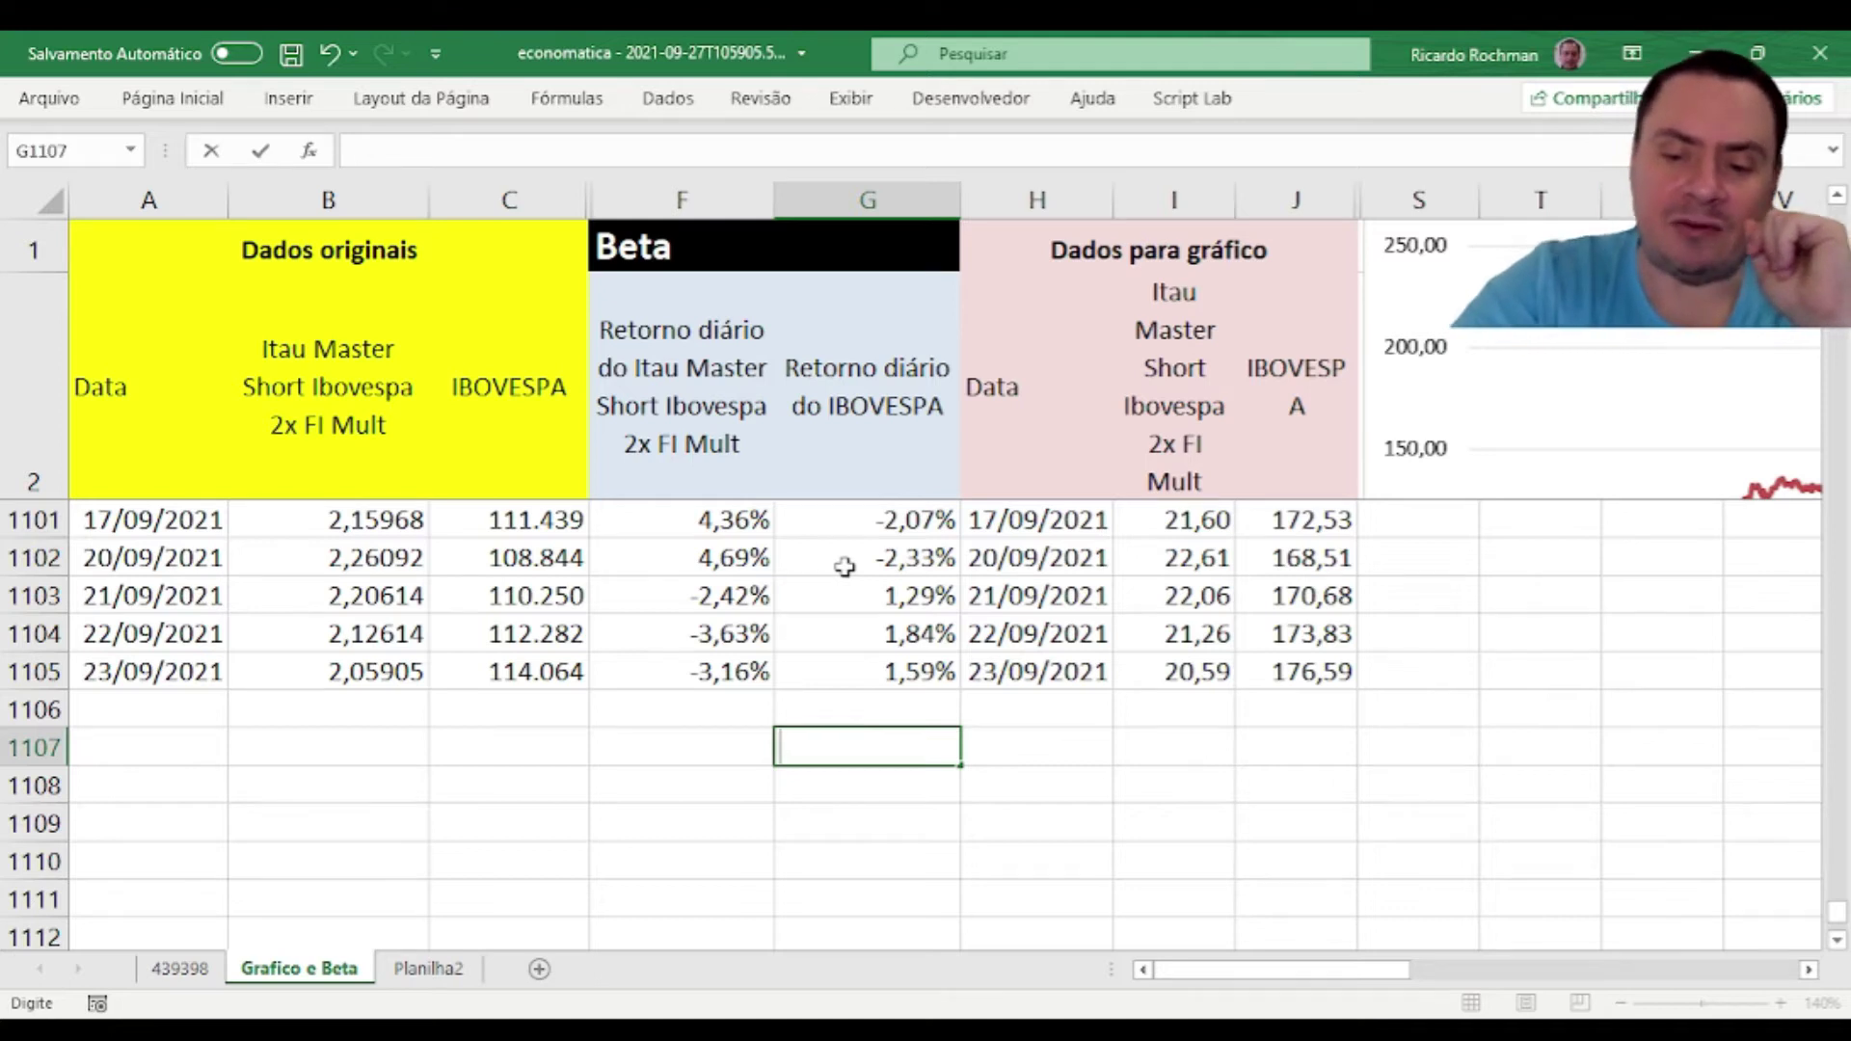
# Step: Enter the formula -2*G1105 in G1107 to compute minus two times the last IBOVESPA daily return
pyautogui.write('-')
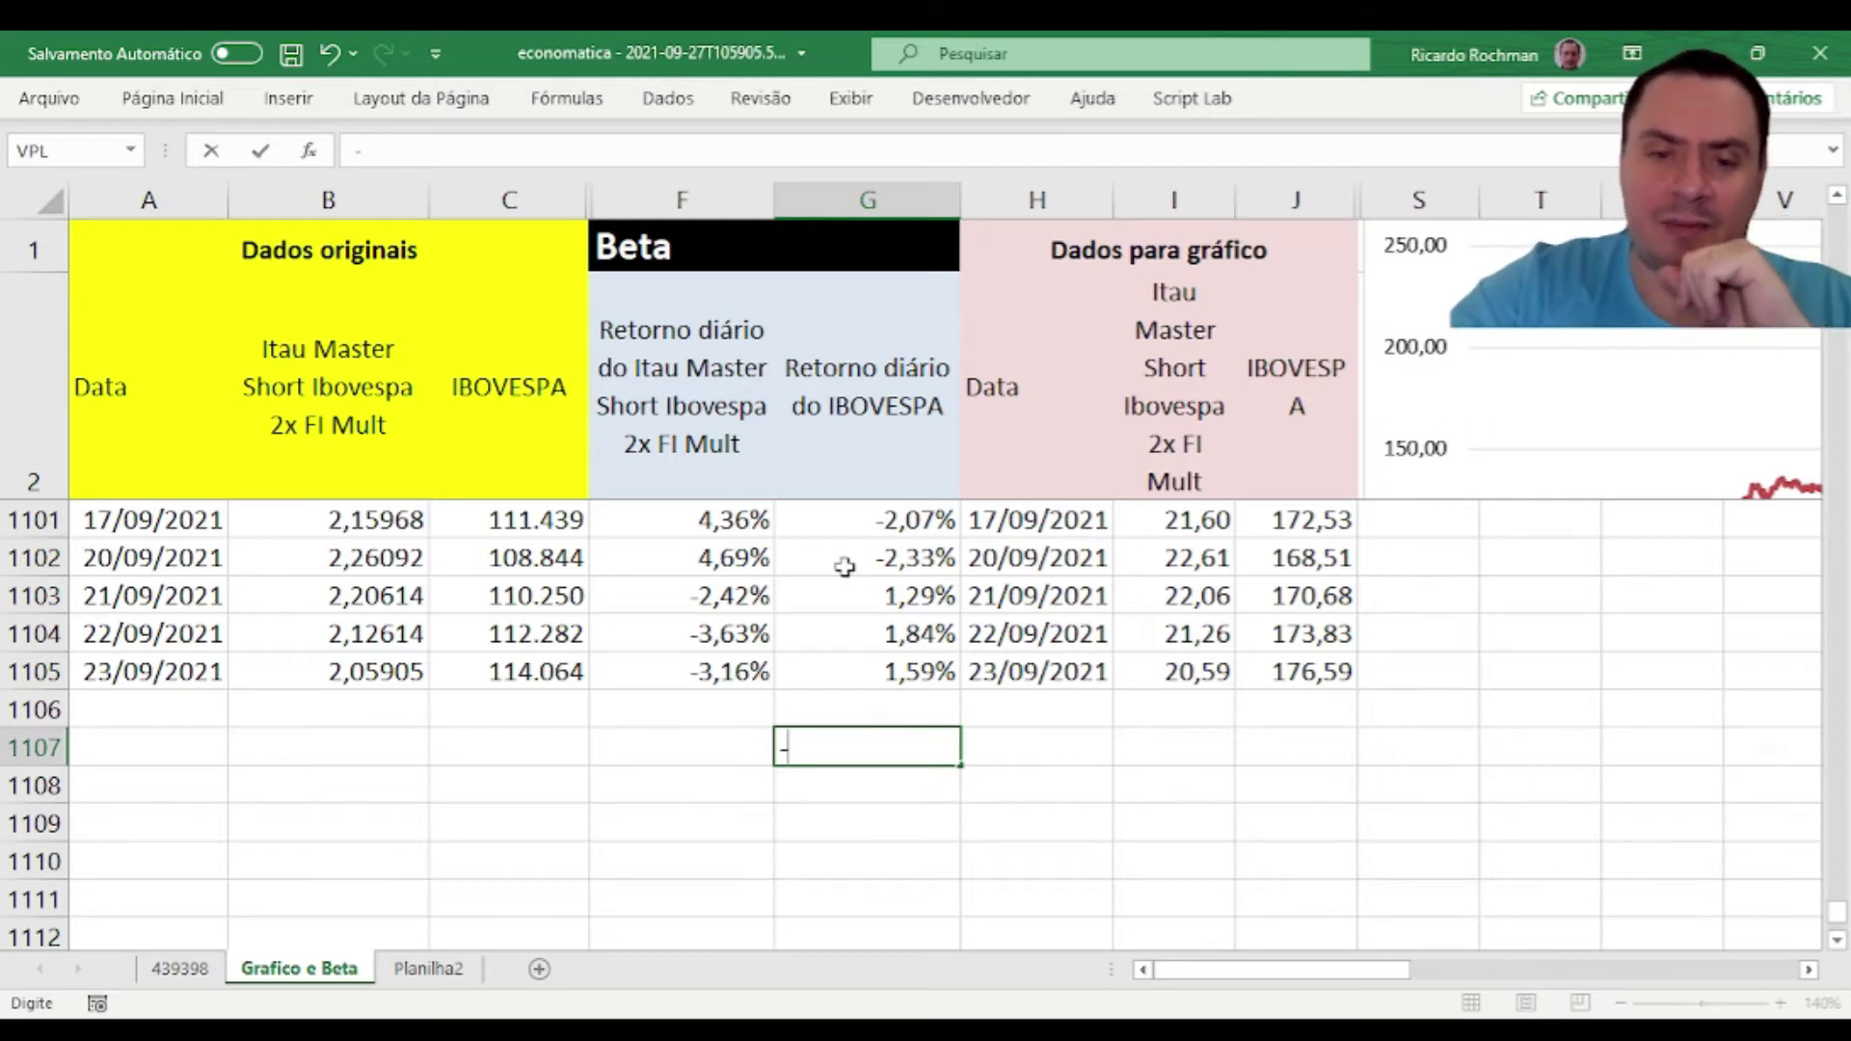
pyautogui.write('2')
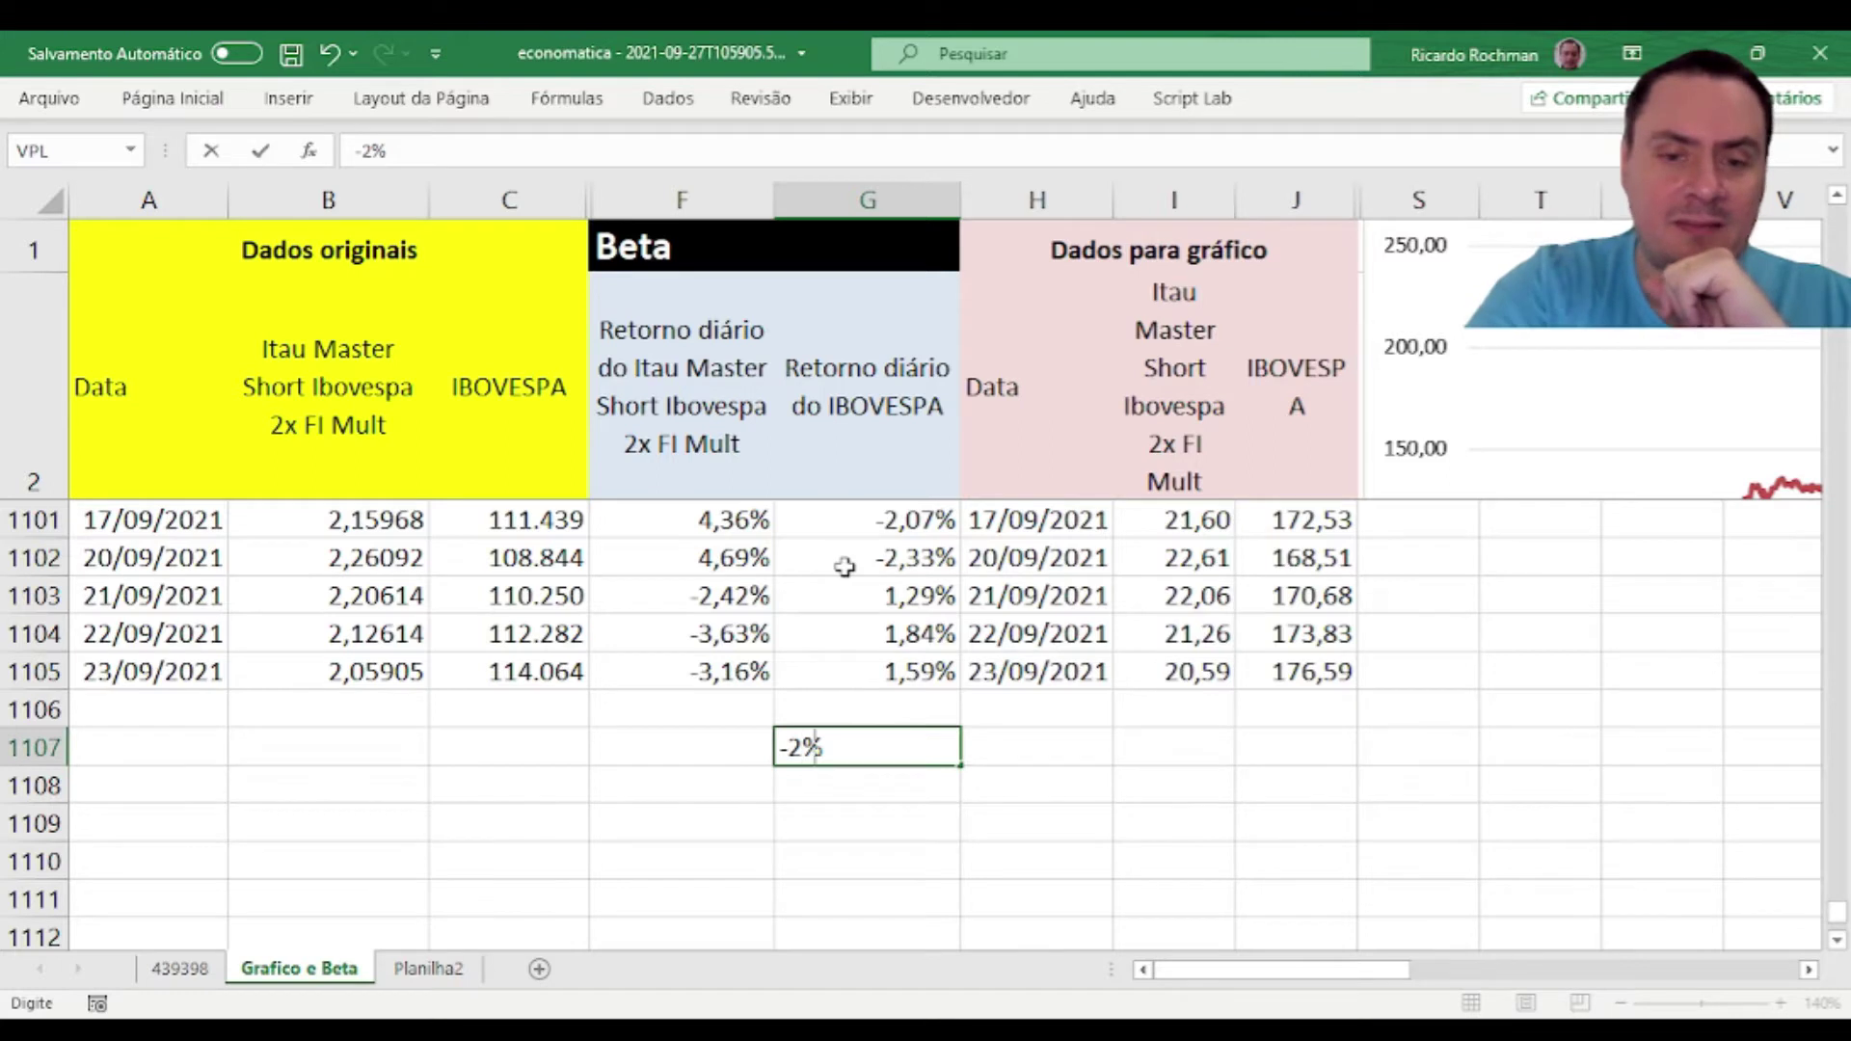
pyautogui.write('x')
pyautogui.press('Delete')
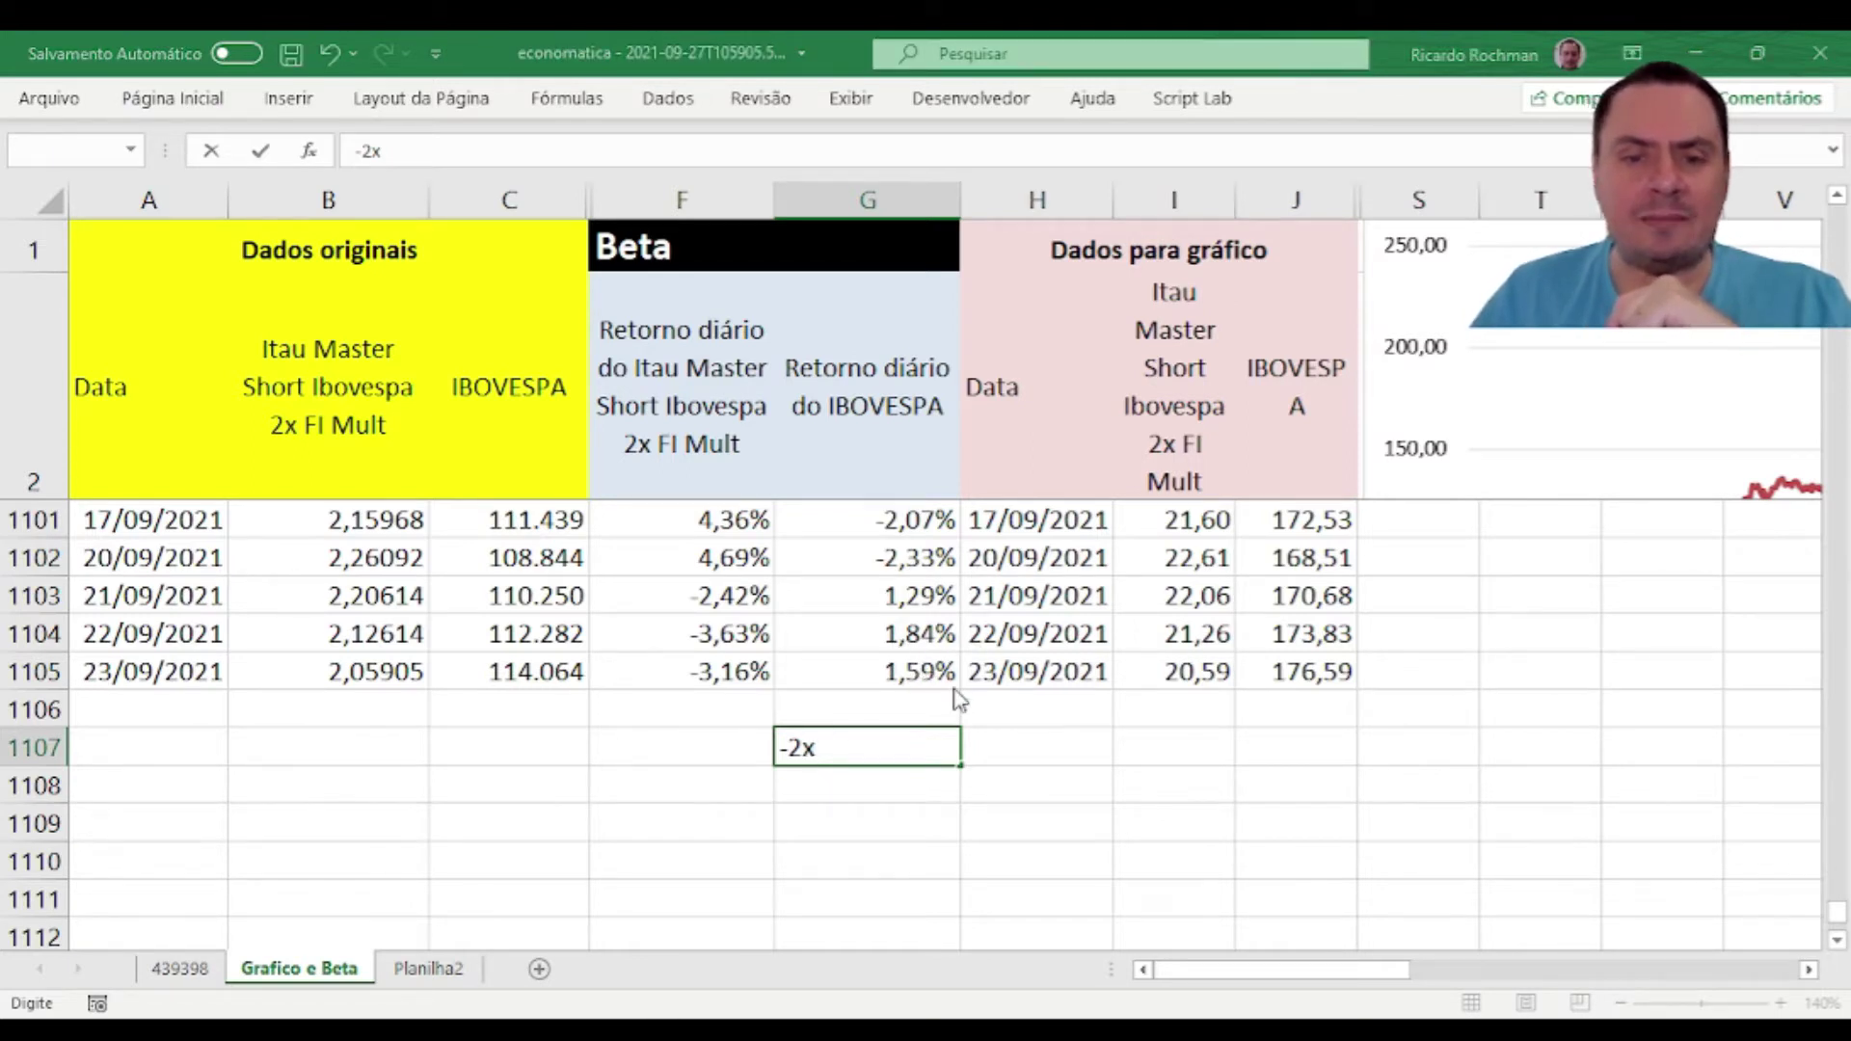
pyautogui.click(868, 747)
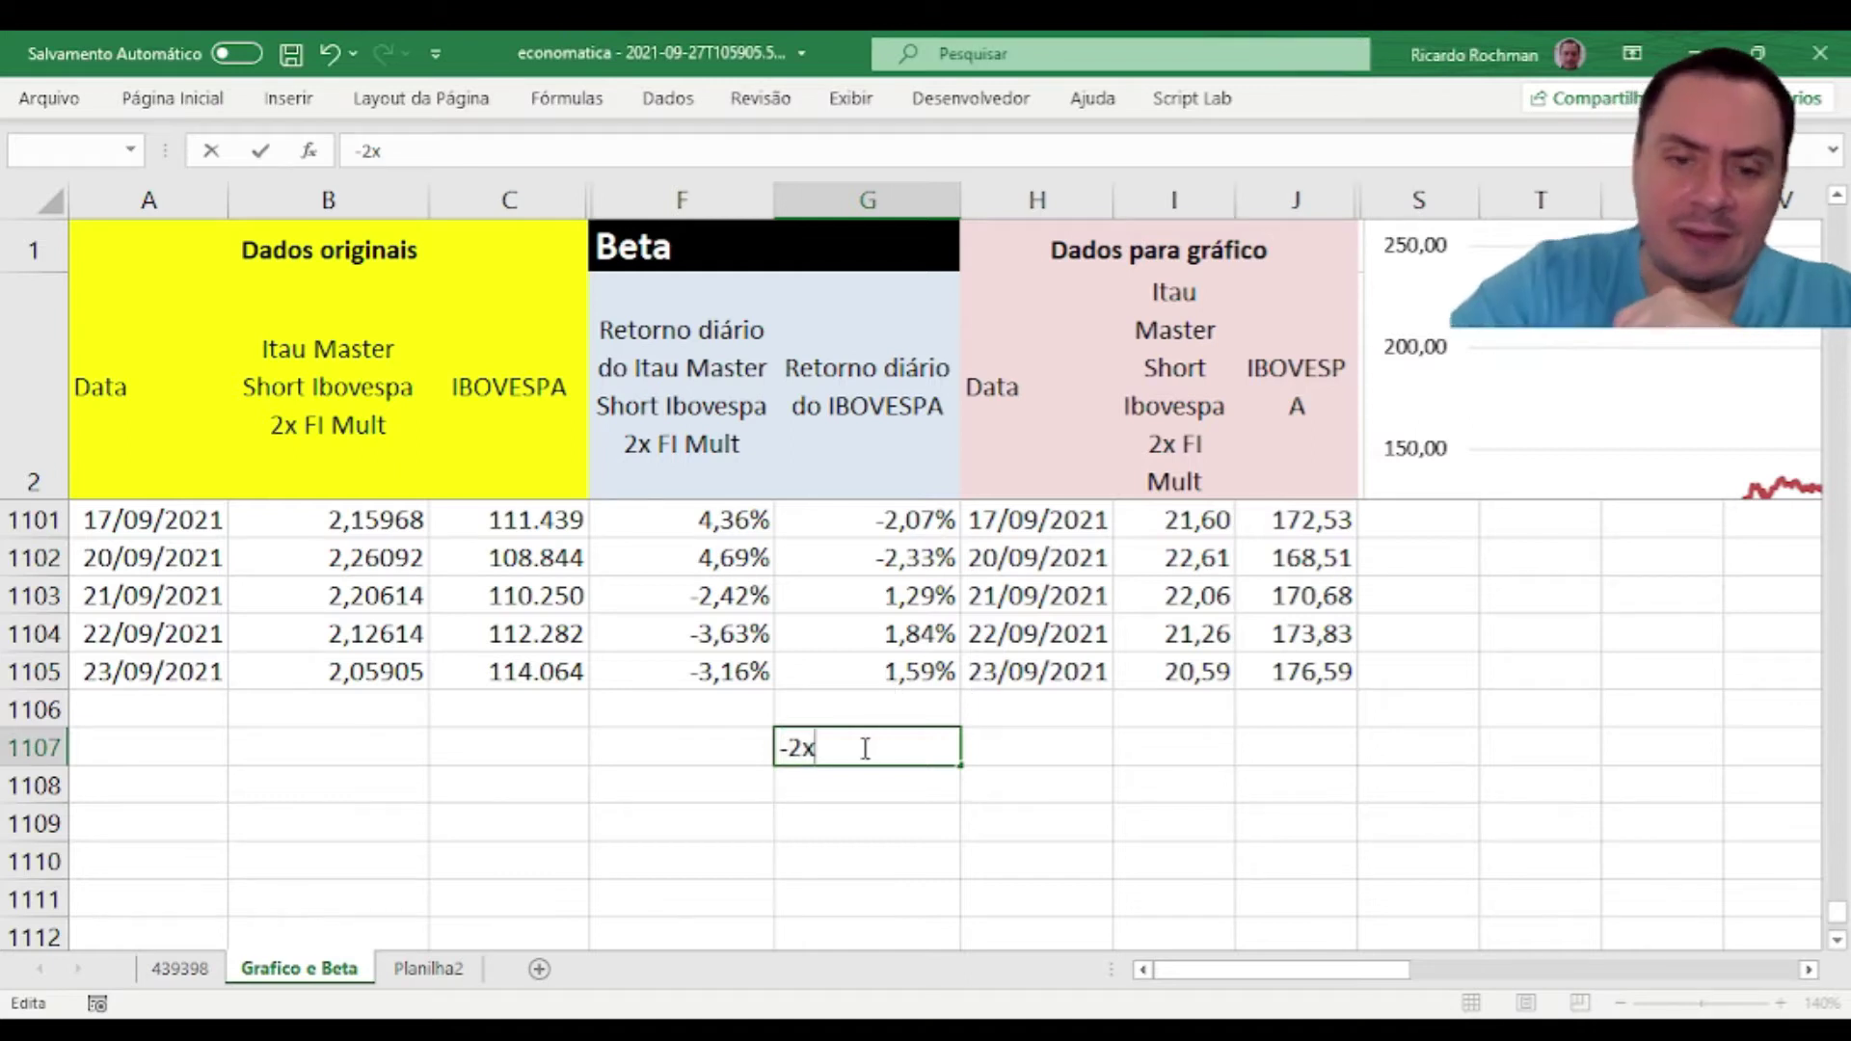
pyautogui.press('BackSpace')
pyautogui.write('*')
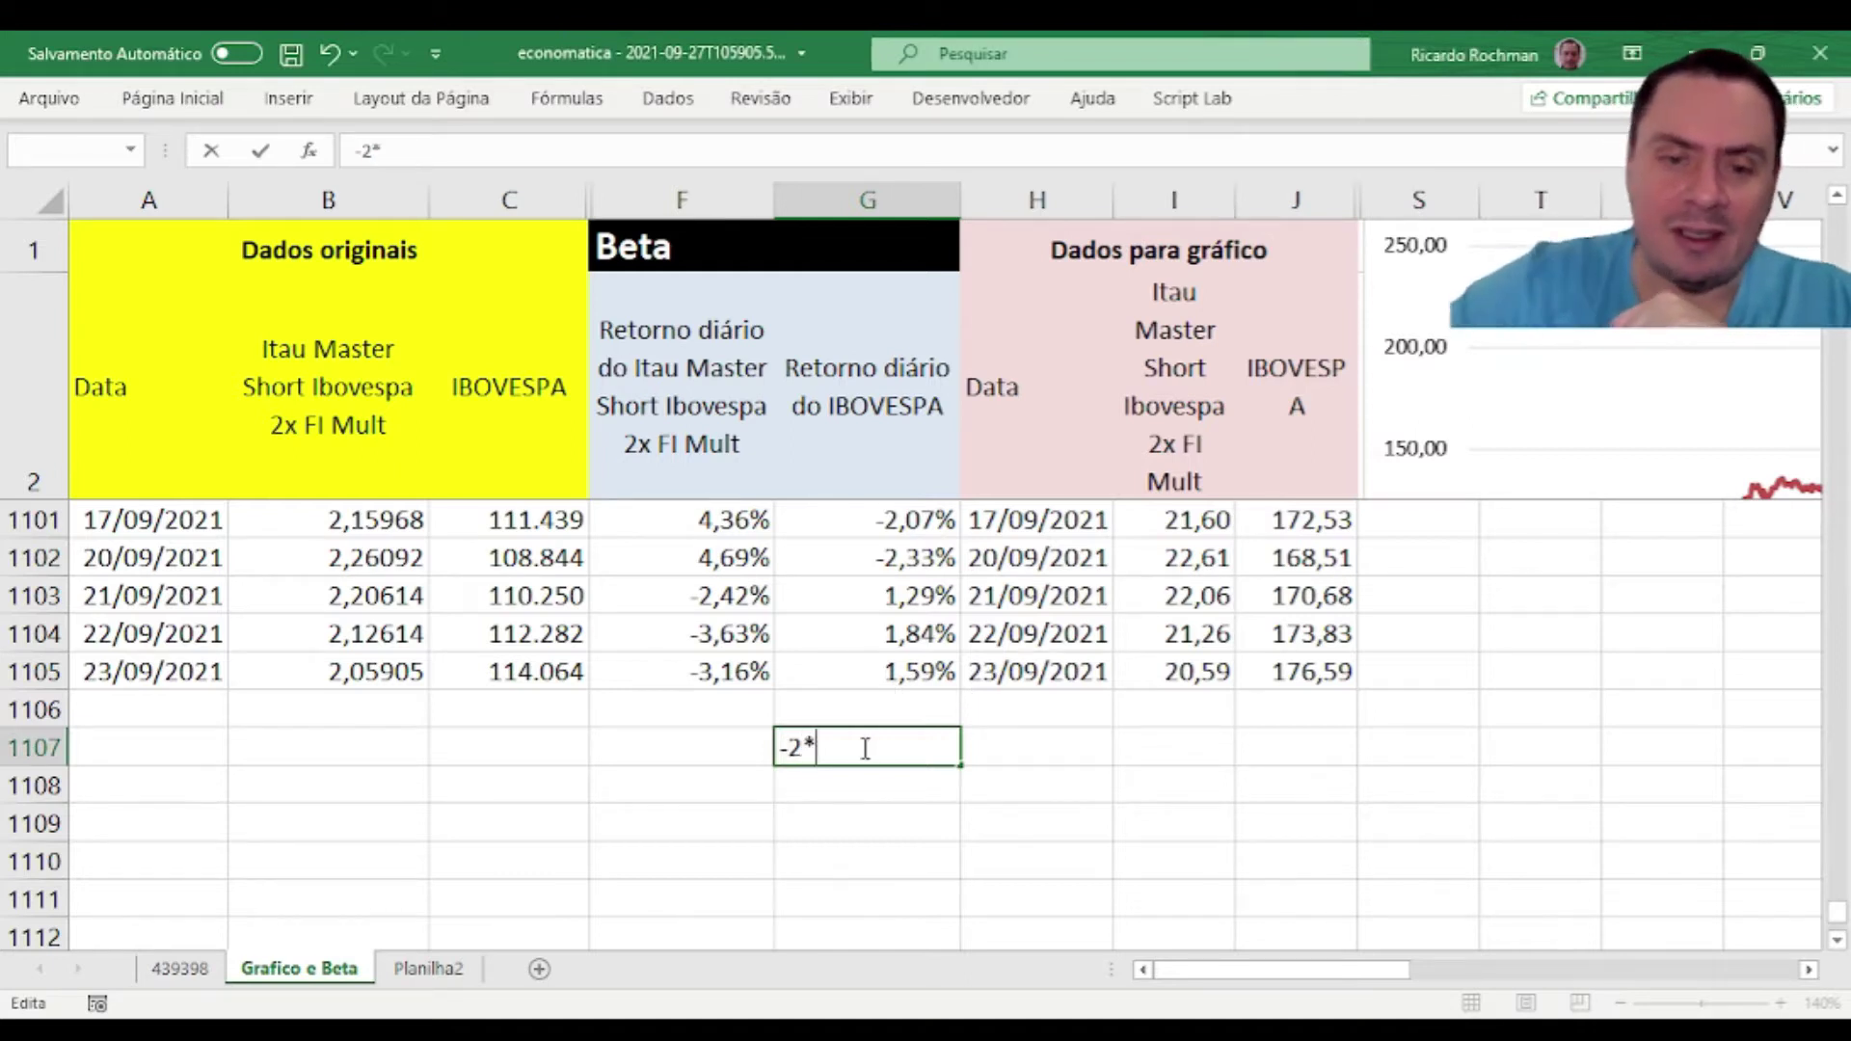
pyautogui.click(914, 679)
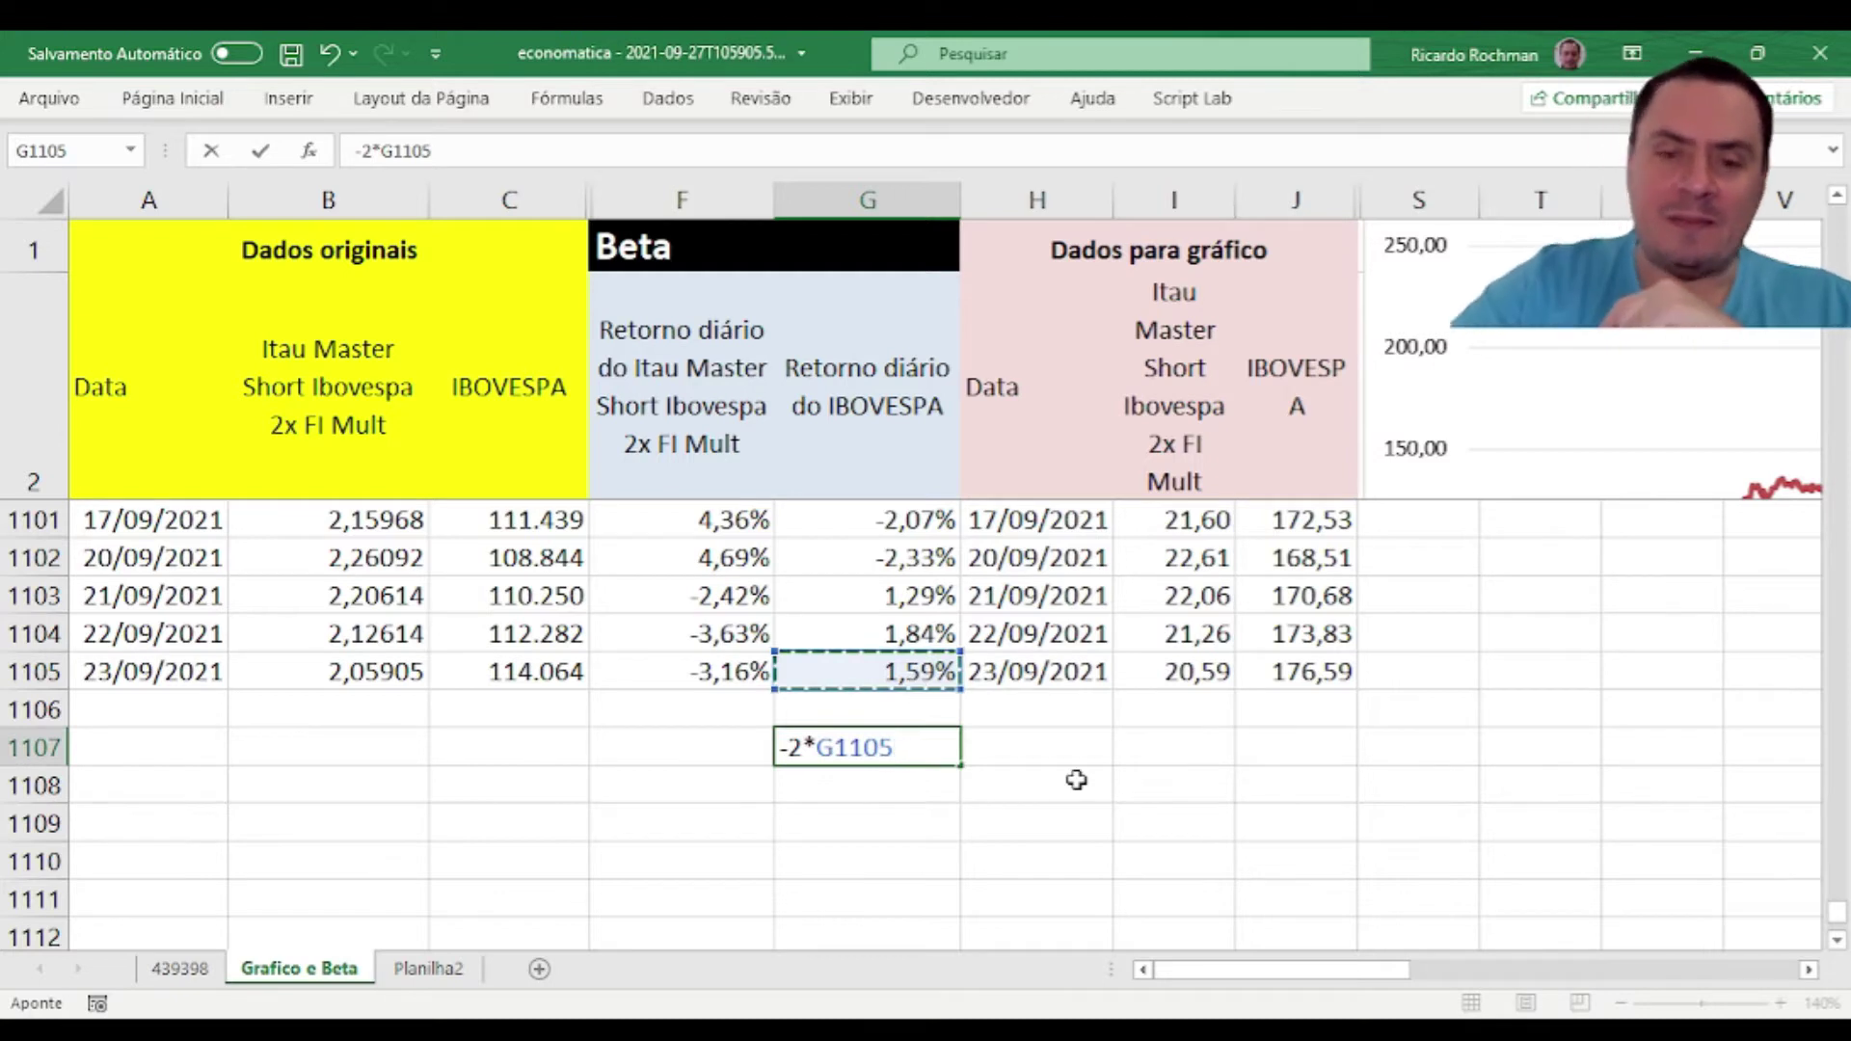
pyautogui.press('Return')
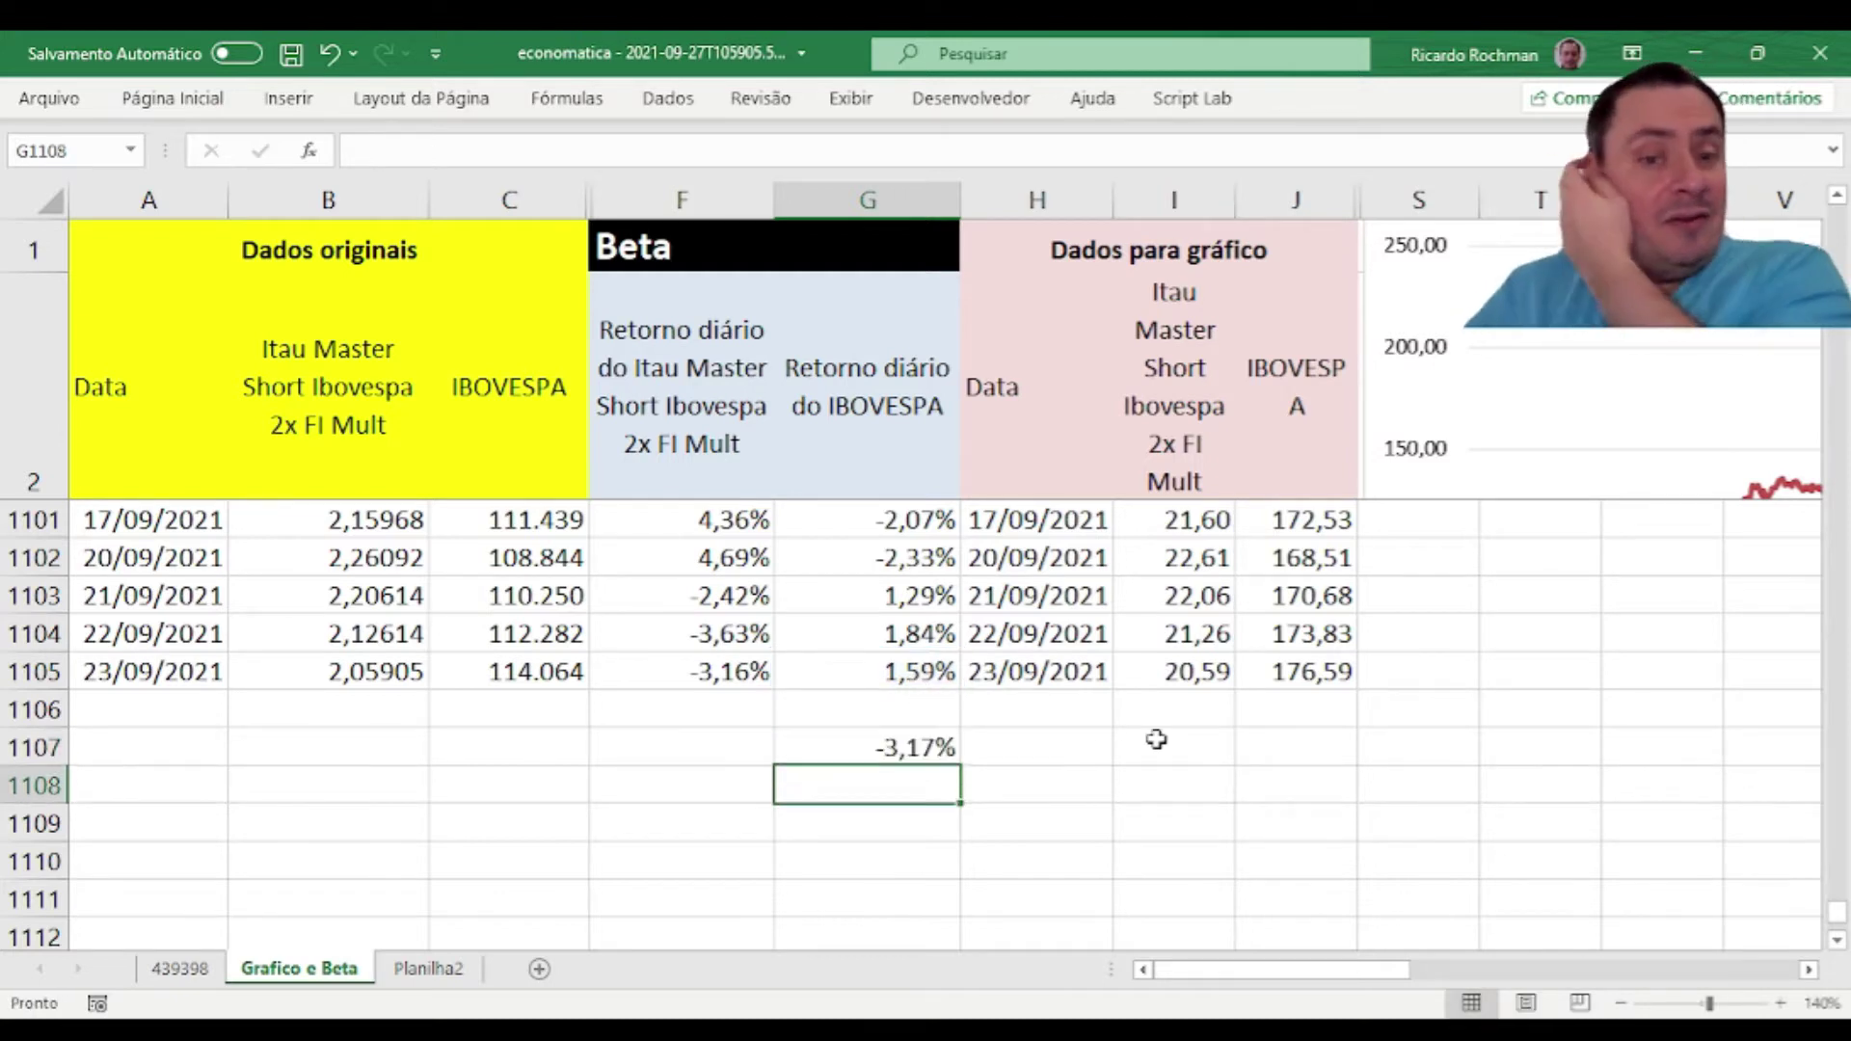
# Step: Compare the fund's last daily return in F1105 with the calculated value in G1107
pyautogui.click(730, 667)
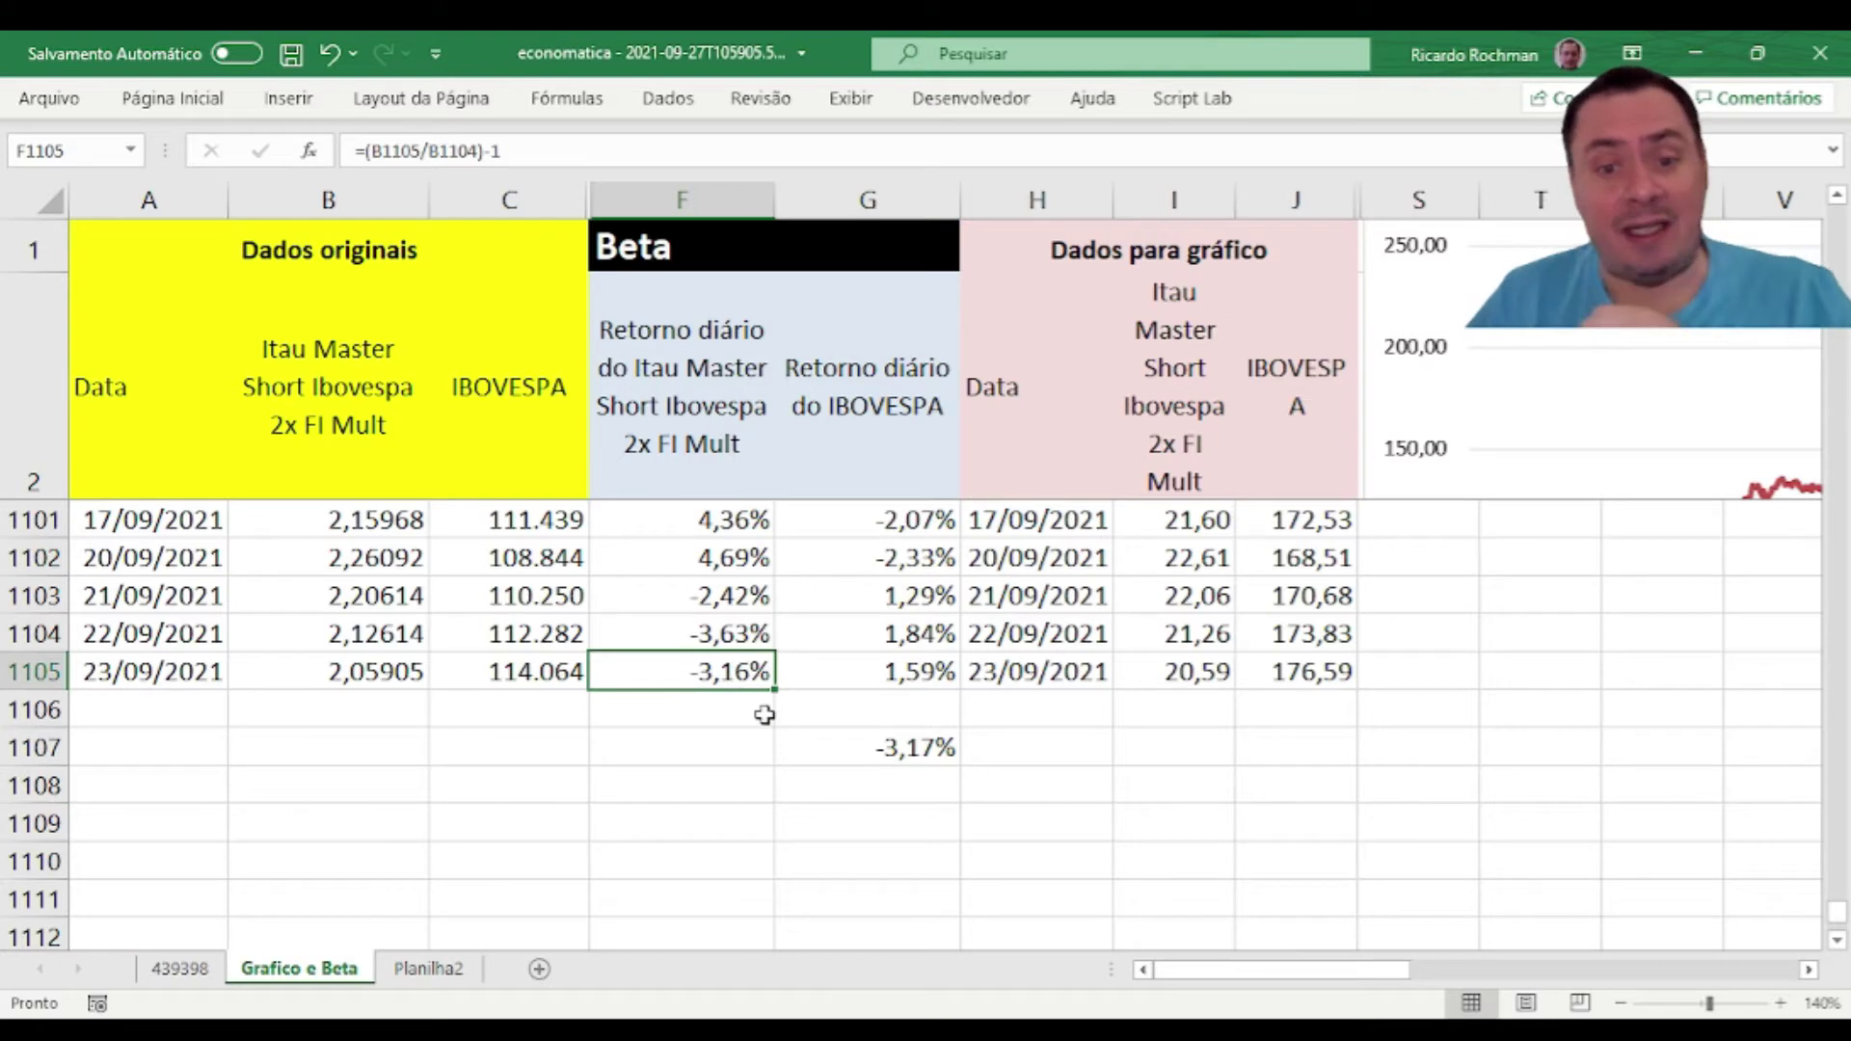
pyautogui.click(887, 746)
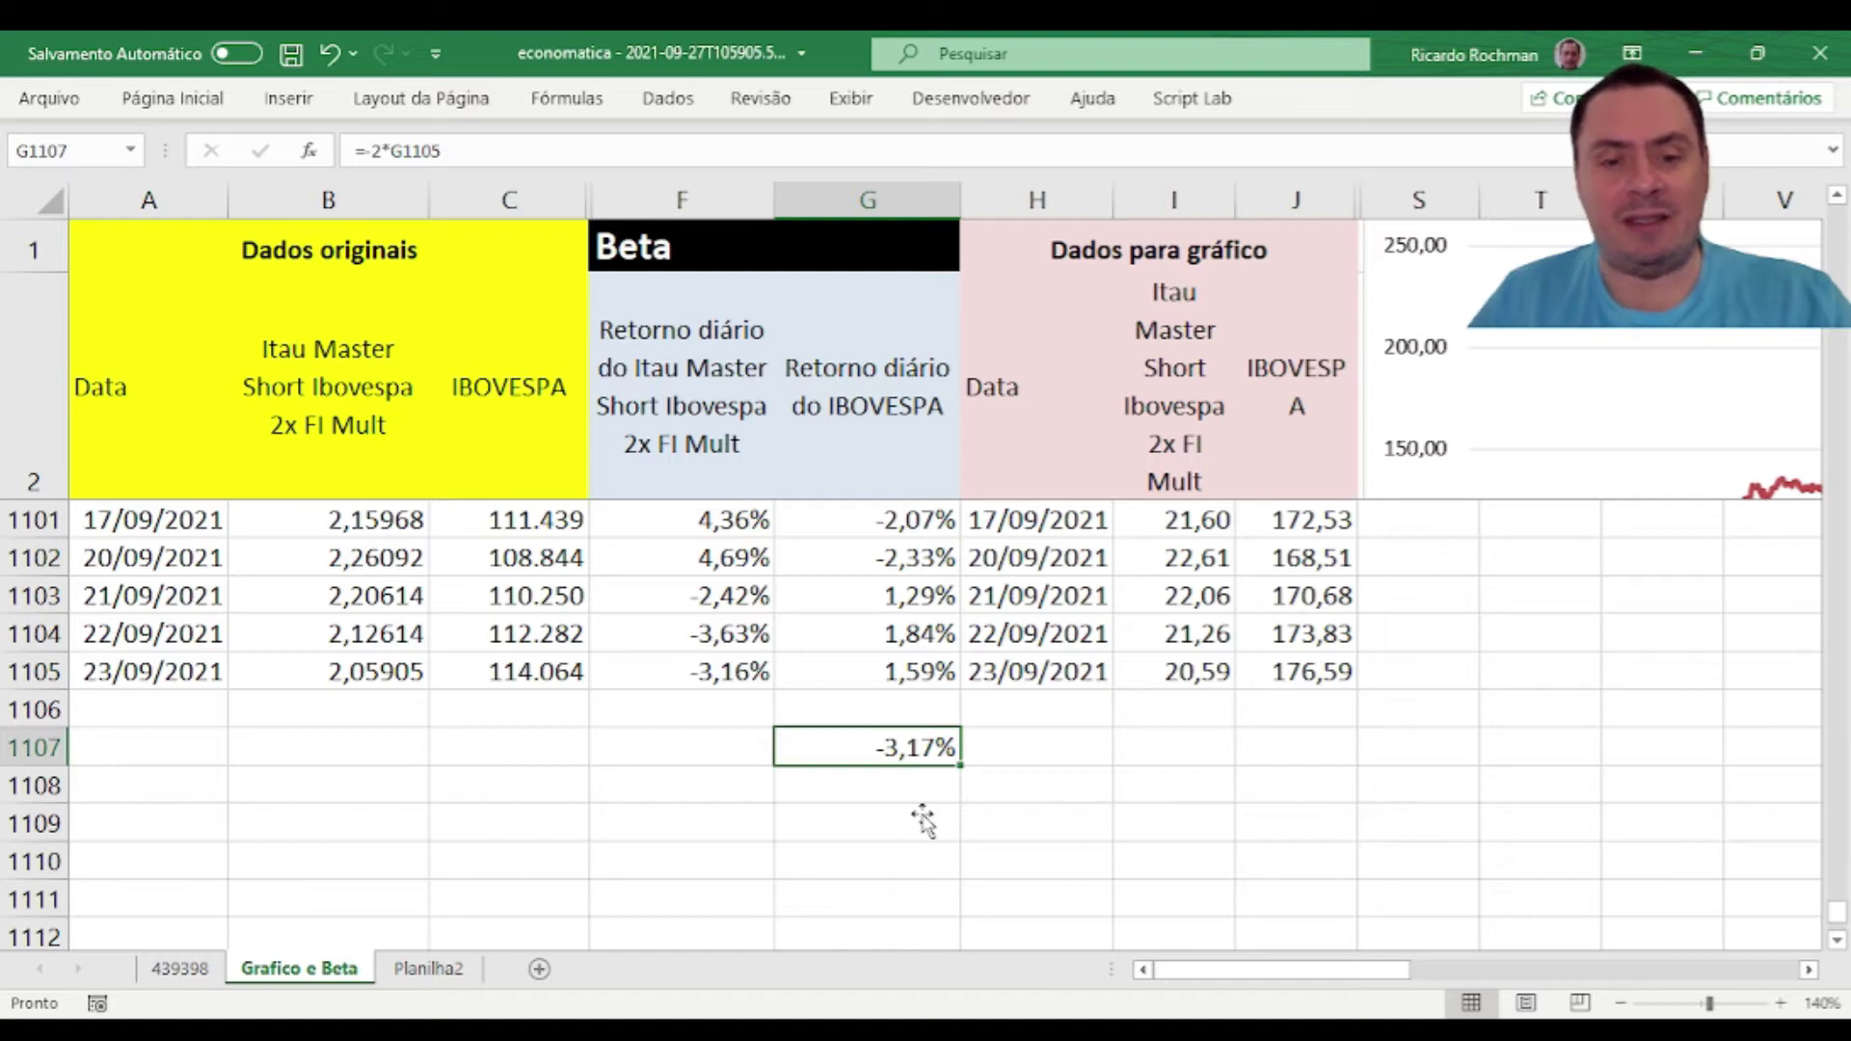
pyautogui.press('F1')
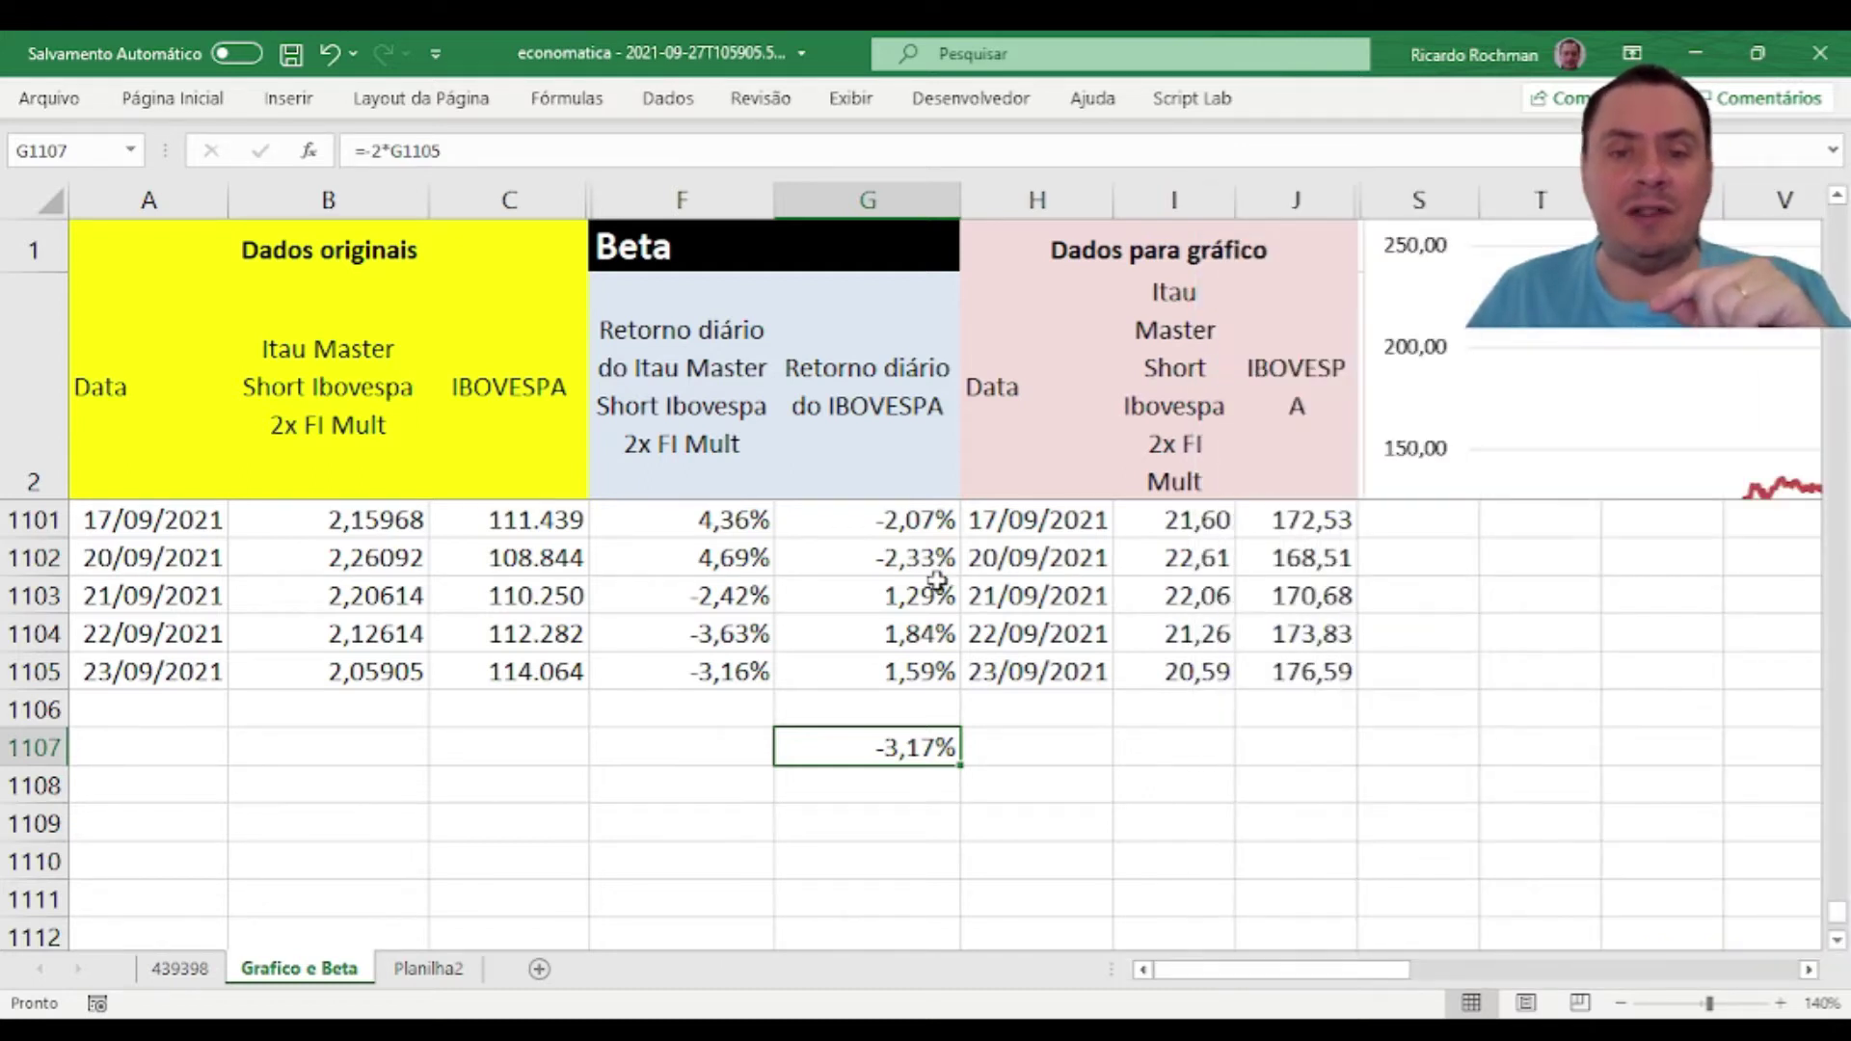
# Step: Compare the fund and IBOVESPA daily returns side by side for rows 1102 to 1104
pyautogui.click(748, 565)
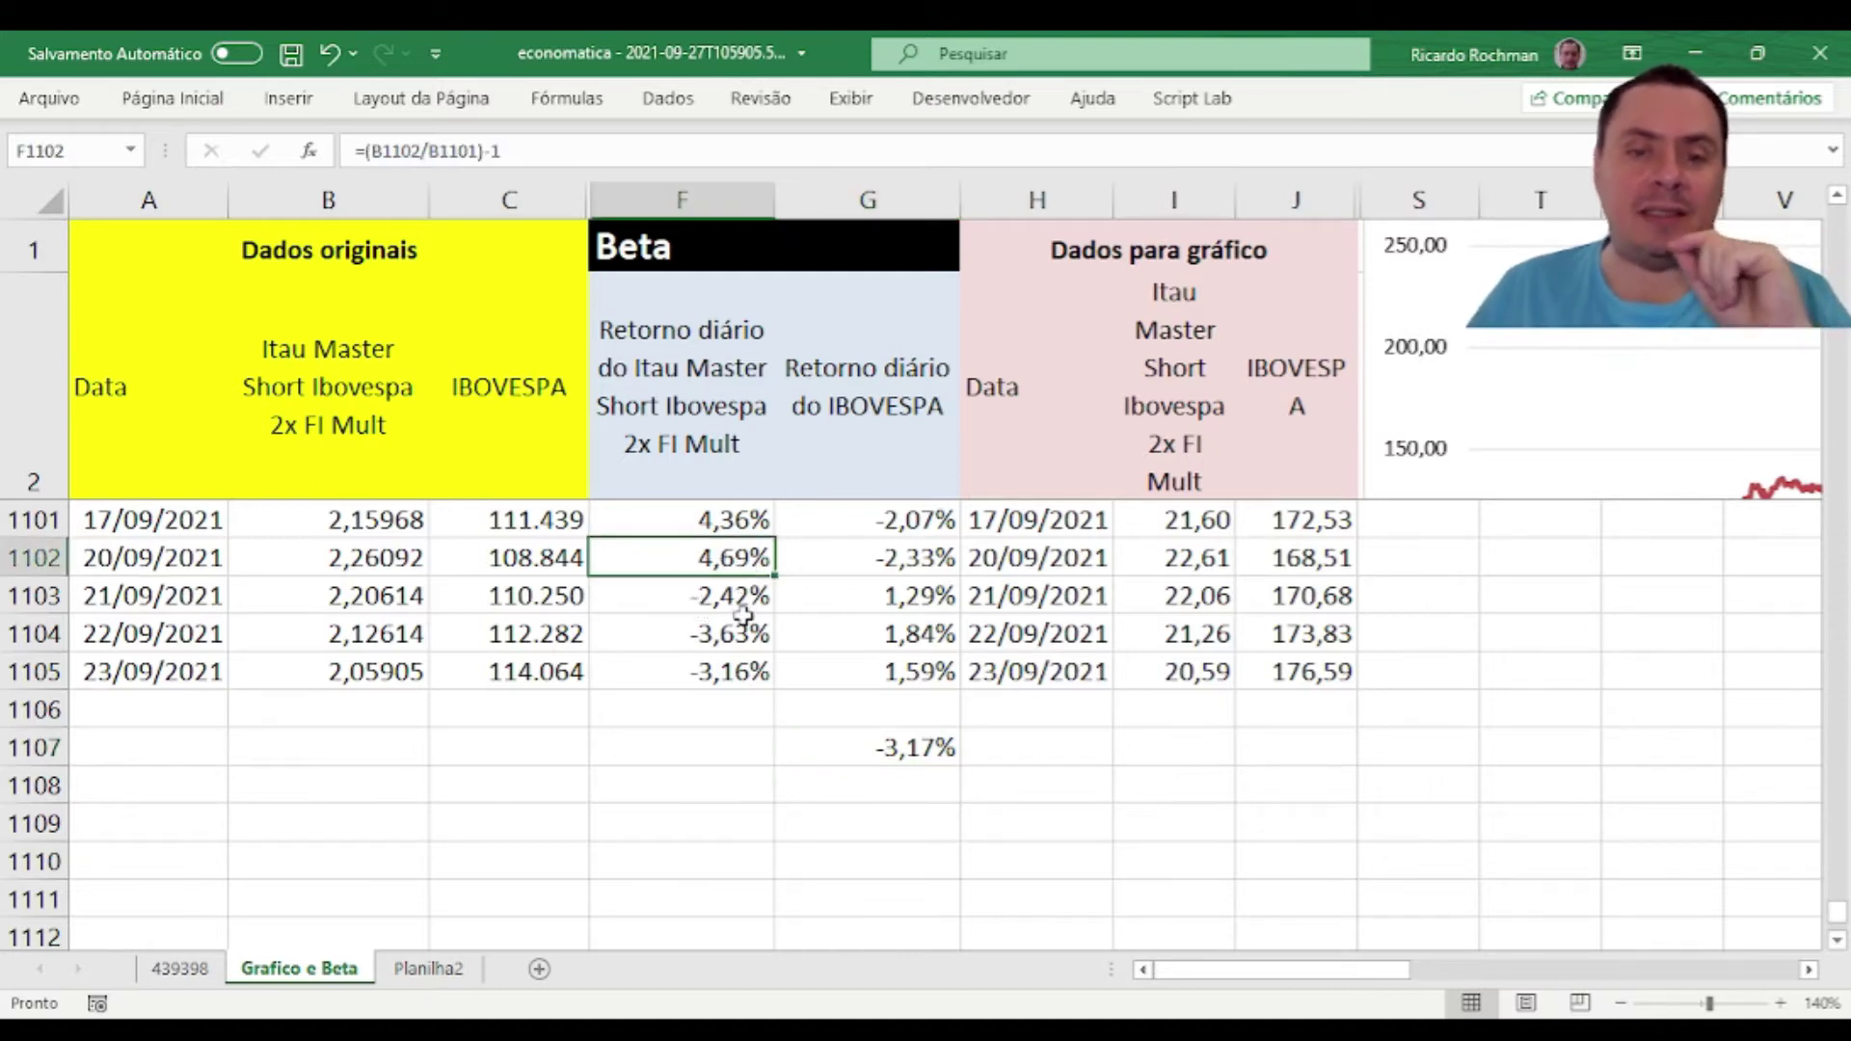
pyautogui.click(896, 569)
pyautogui.click(753, 603)
pyautogui.click(833, 600)
pyautogui.click(735, 629)
pyautogui.click(846, 641)
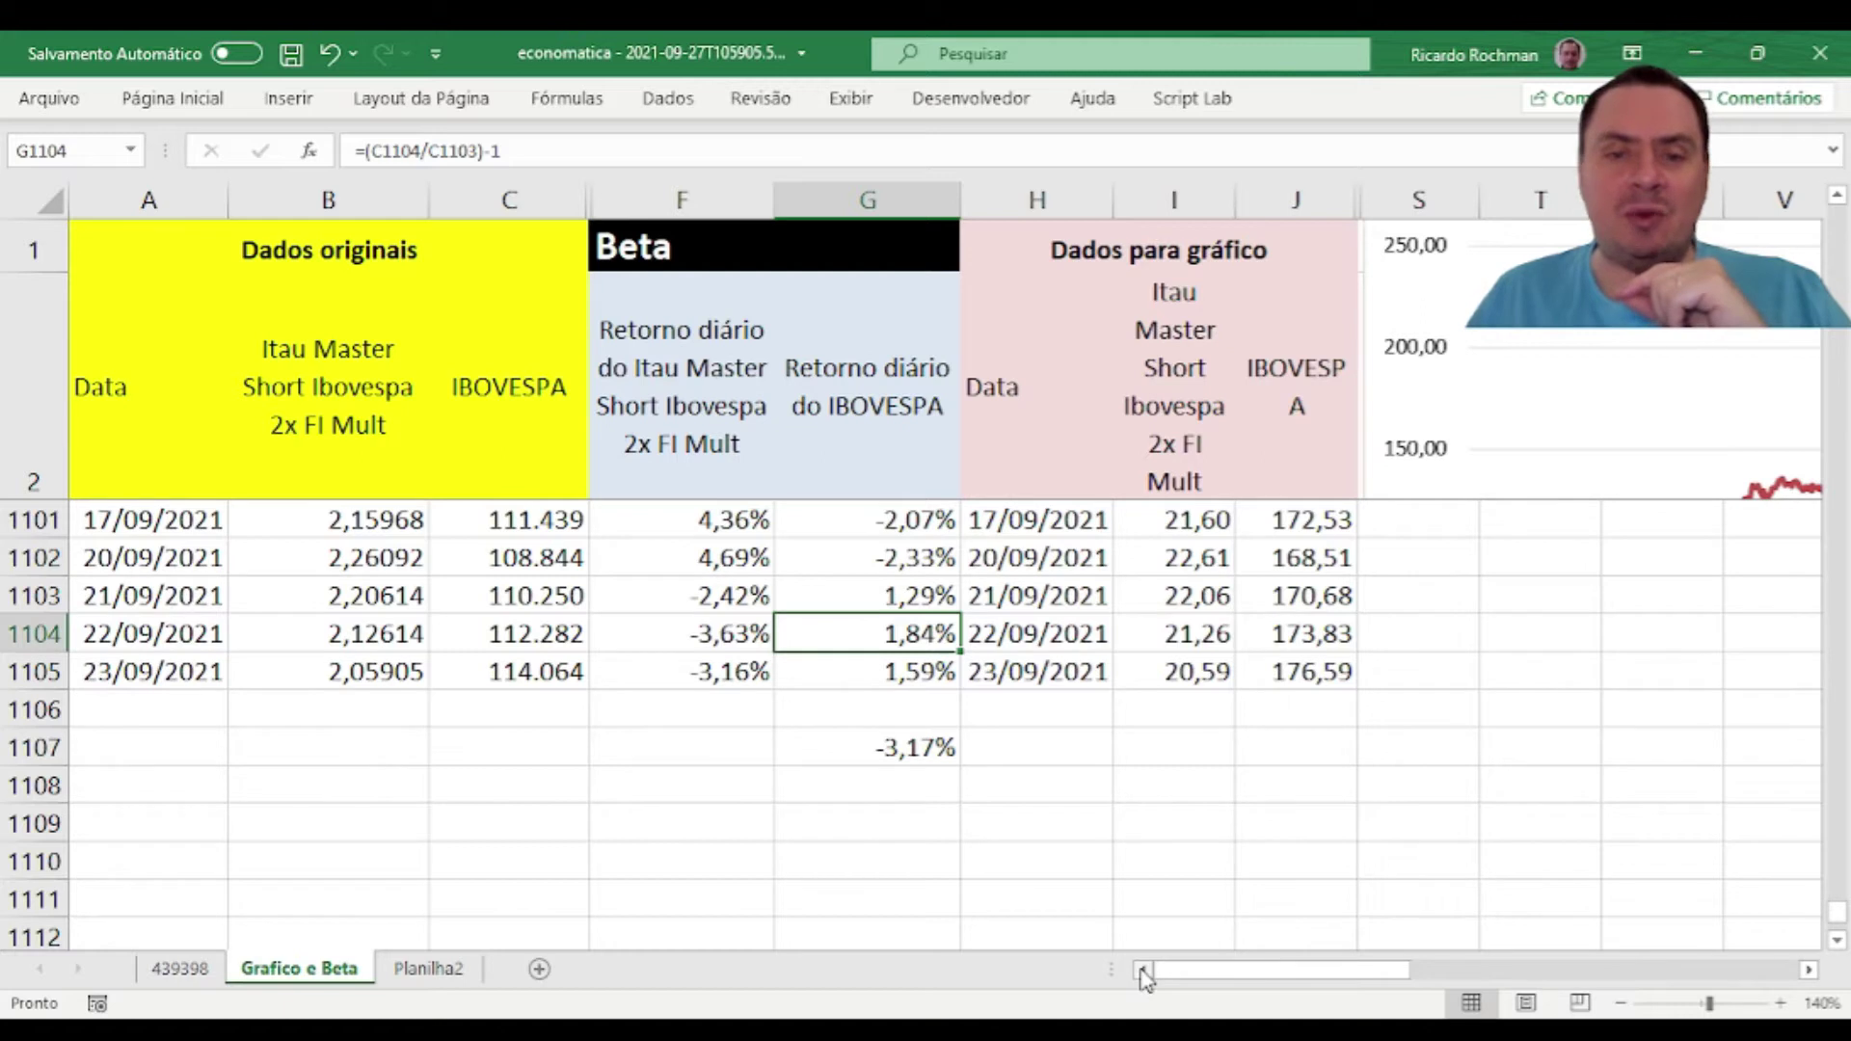
# Step: Start the beta formula in G1 with COVARIAÇÃO.P, using the fund's daily returns F4:F1105 as the first range
pyautogui.press('Left')
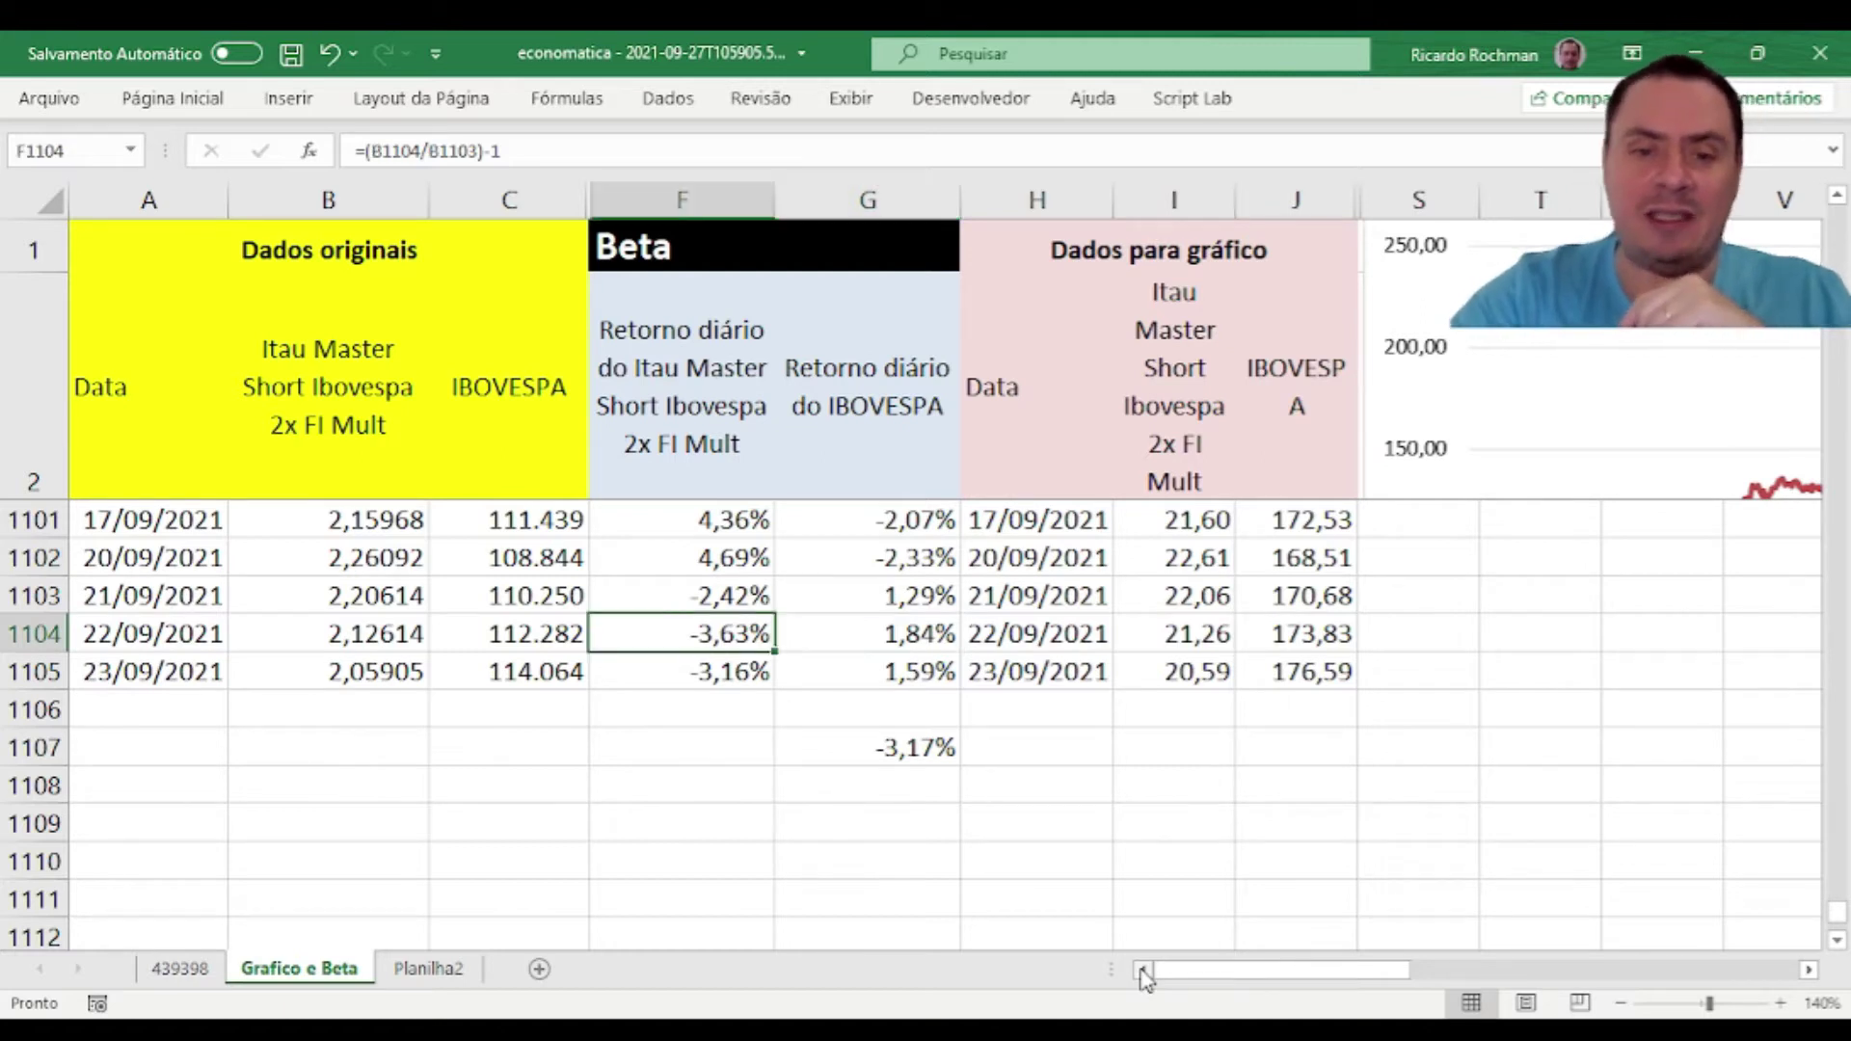
pyautogui.press('Up')
pyautogui.press('Down')
pyautogui.press('End')
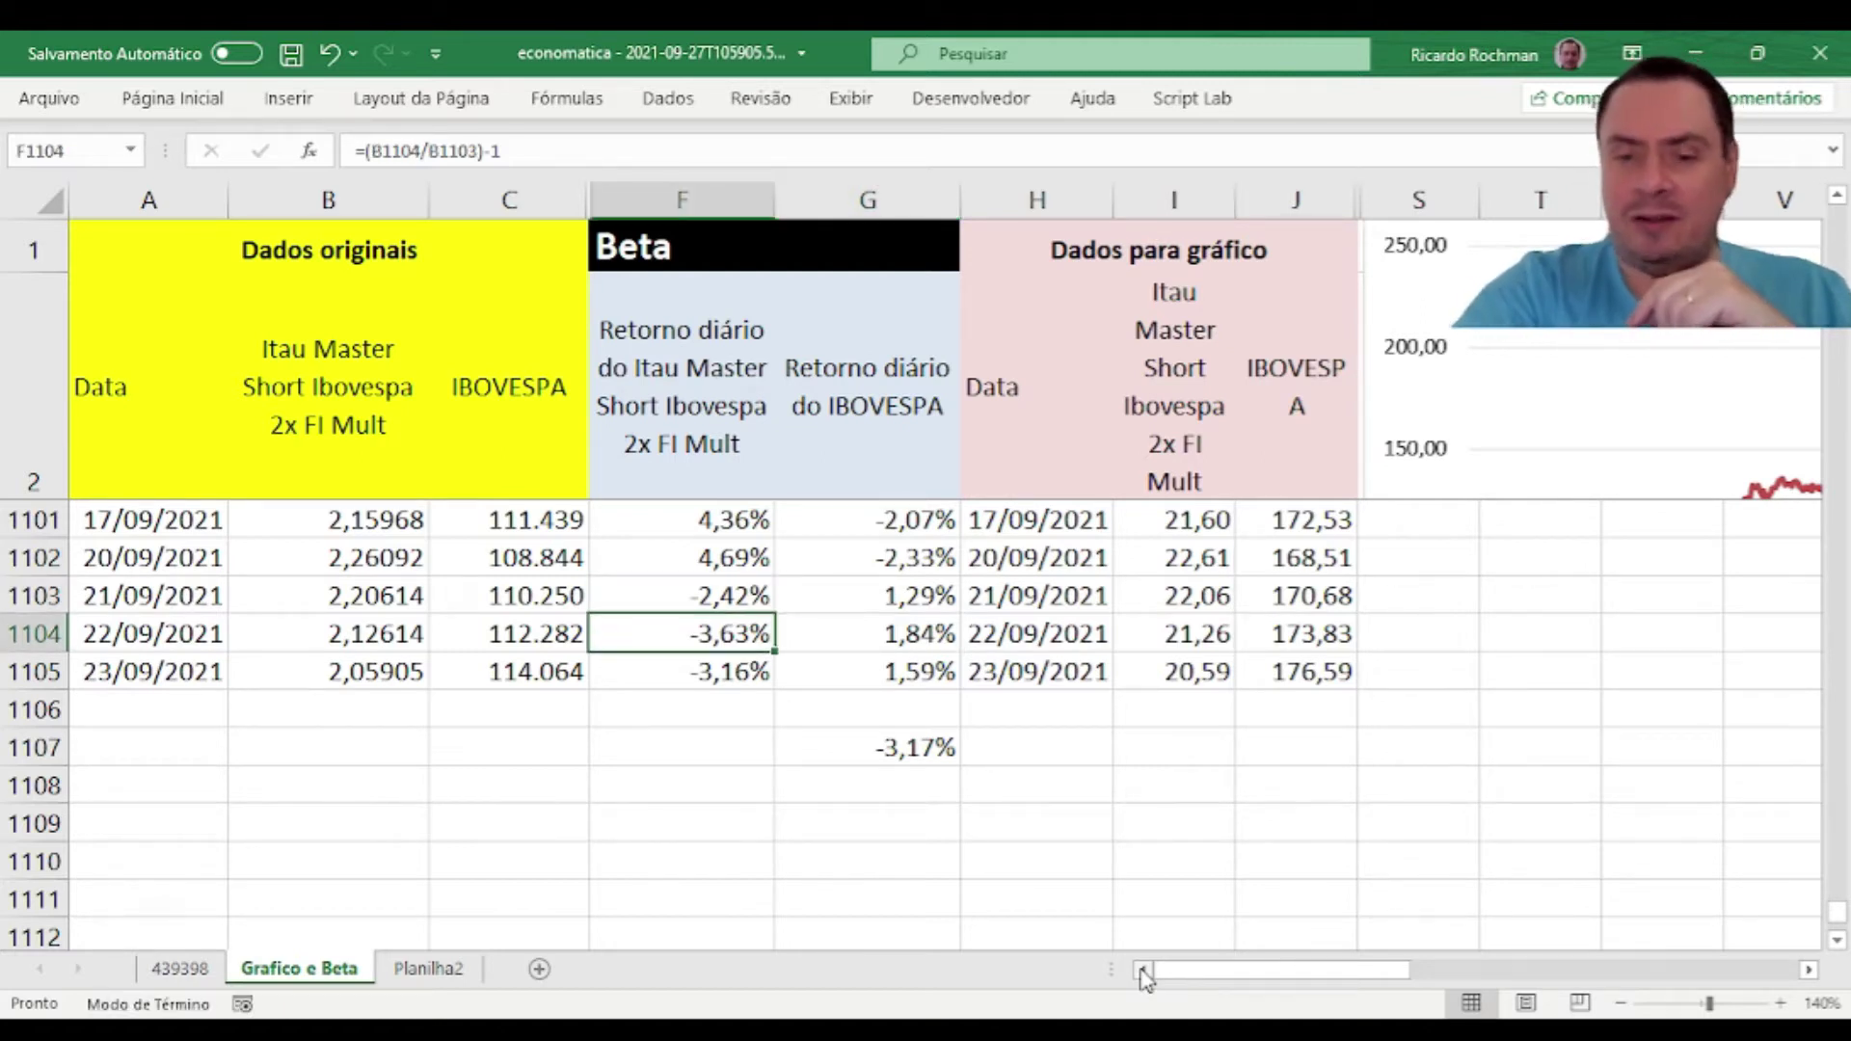
pyautogui.press('Up')
pyautogui.press('Up')
pyautogui.press('Up')
pyautogui.press('Up')
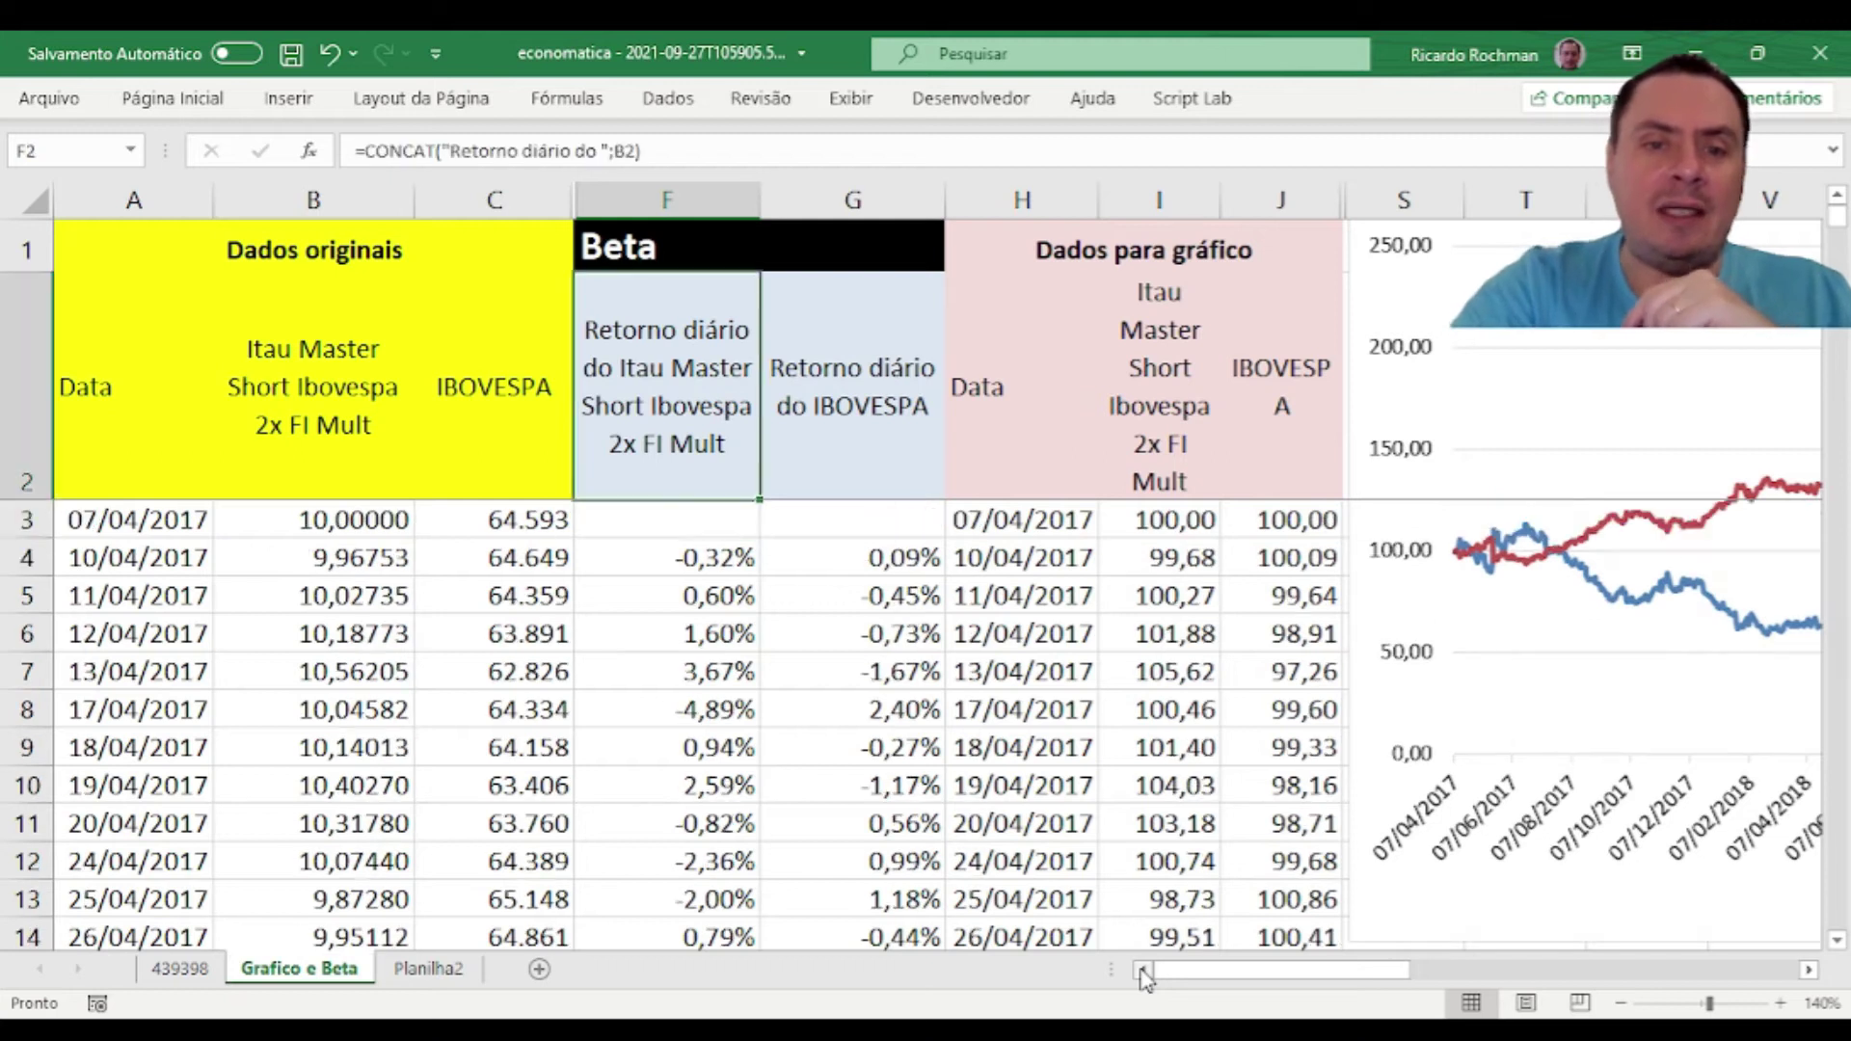
pyautogui.press('Right')
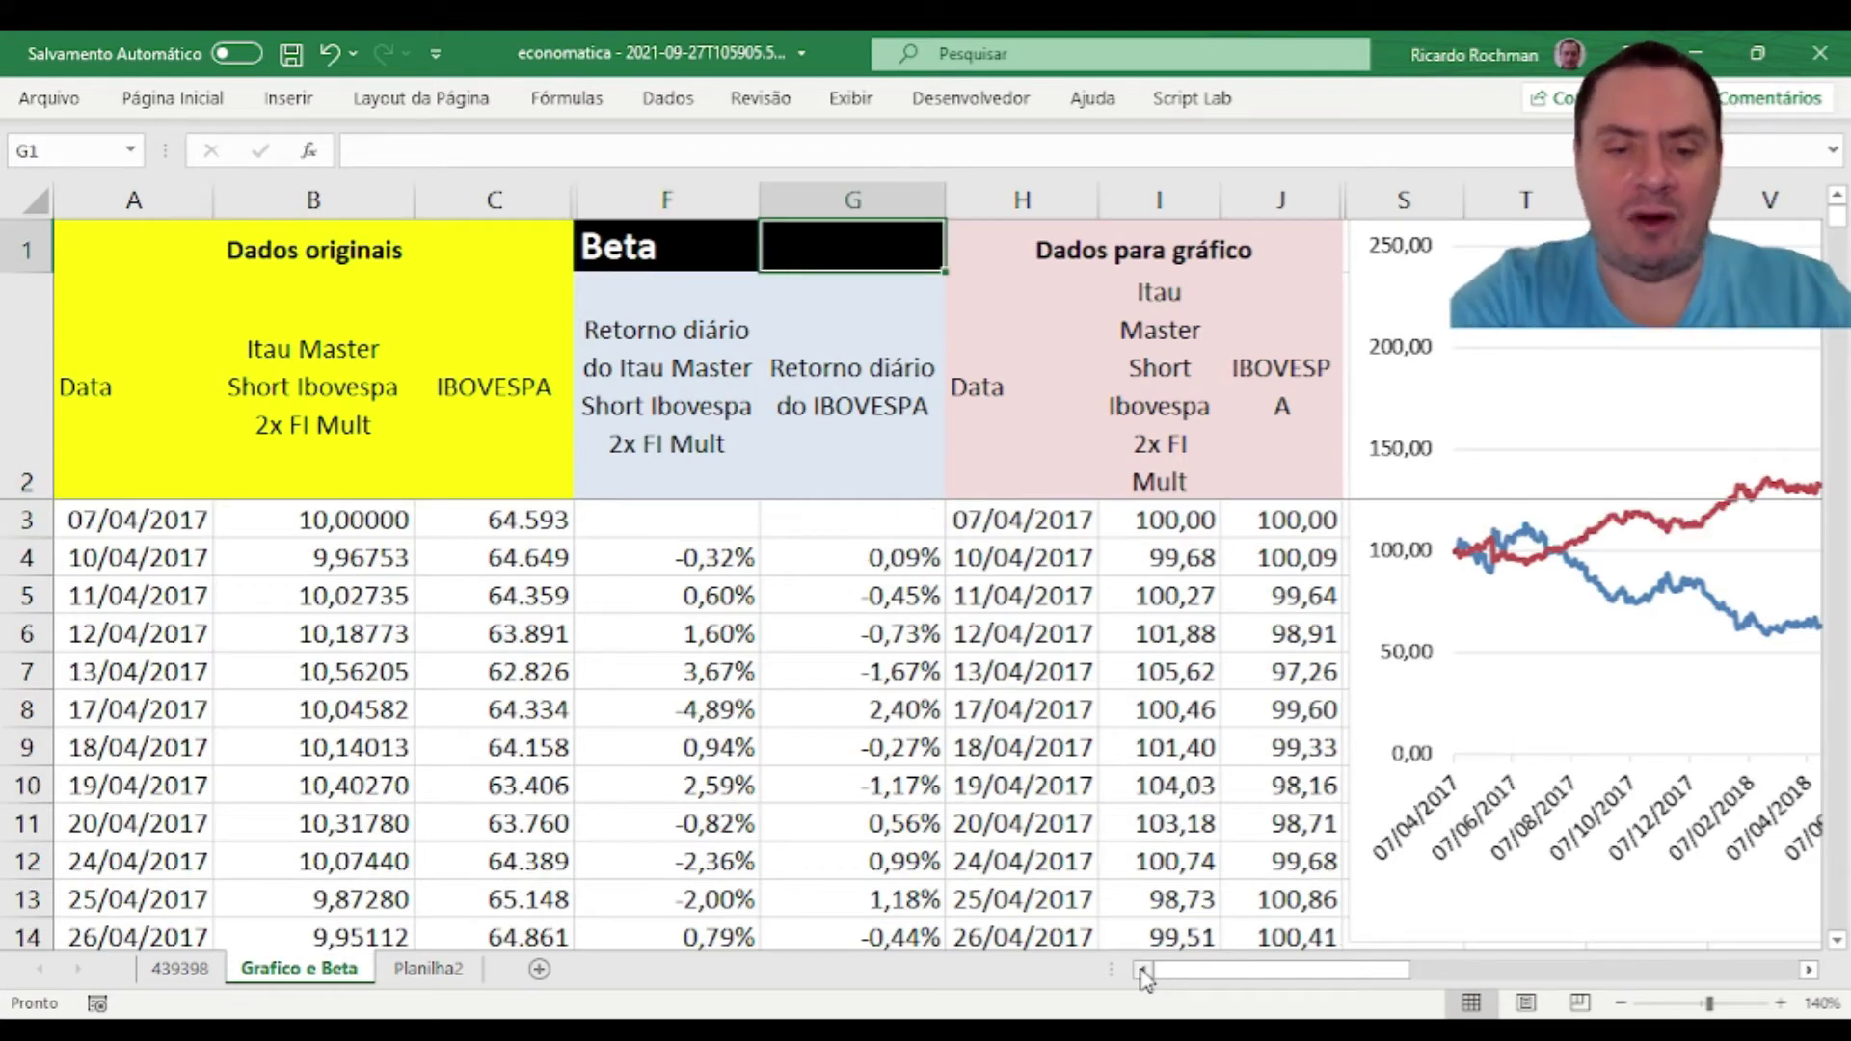
pyautogui.write('=co')
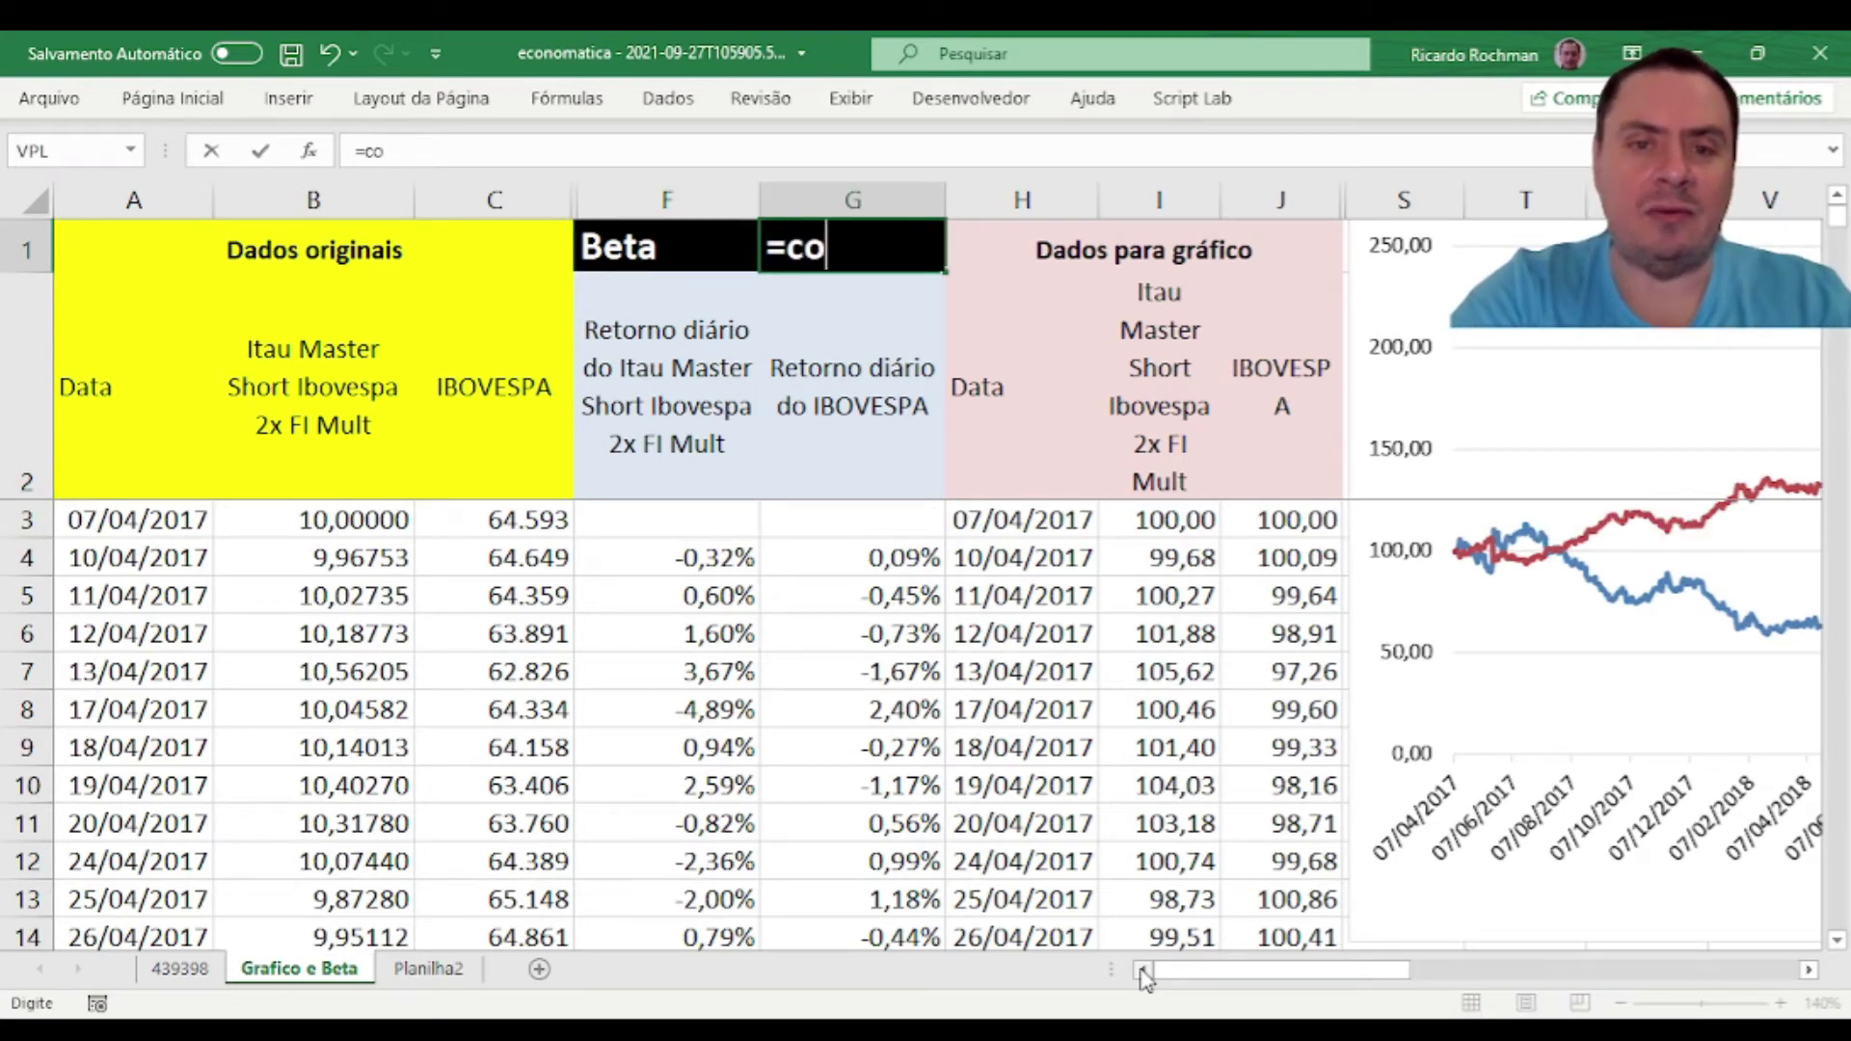
pyautogui.write('var')
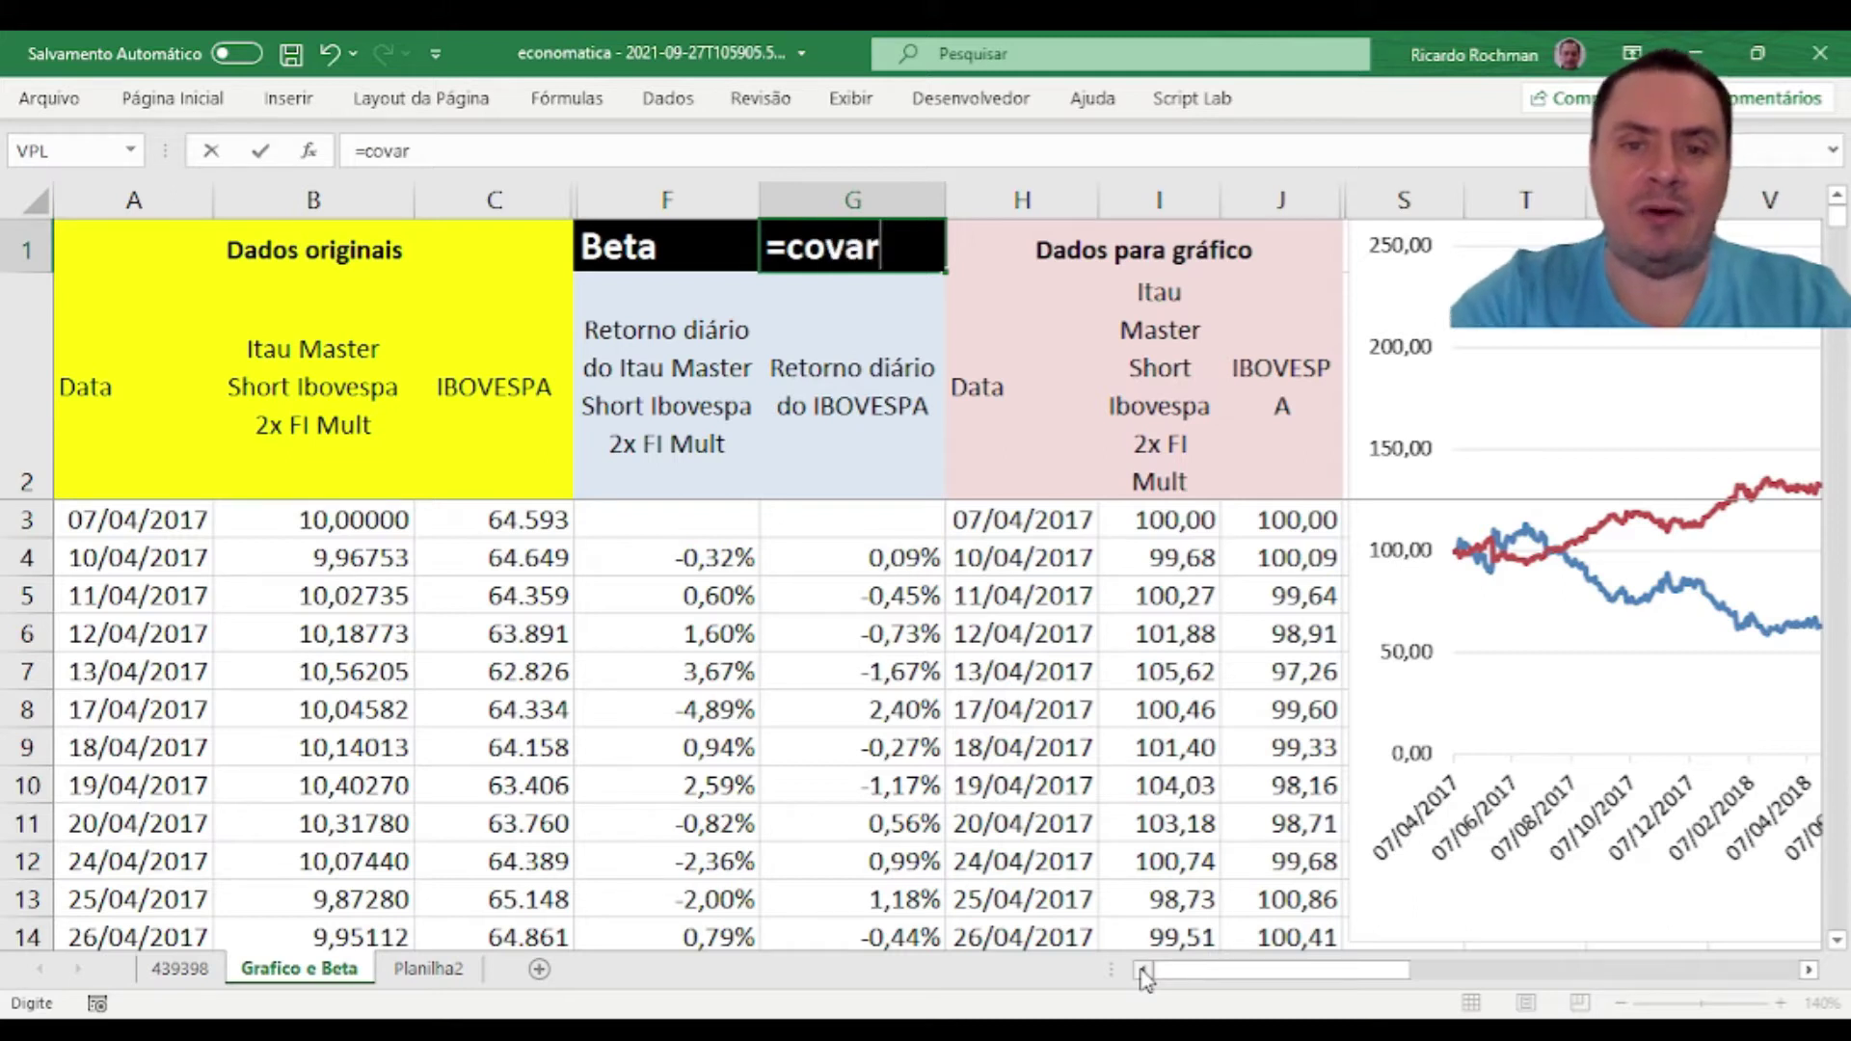
pyautogui.press('Tab')
pyautogui.press('Down')
pyautogui.press('Down')
pyautogui.press('Down')
pyautogui.press('Left')
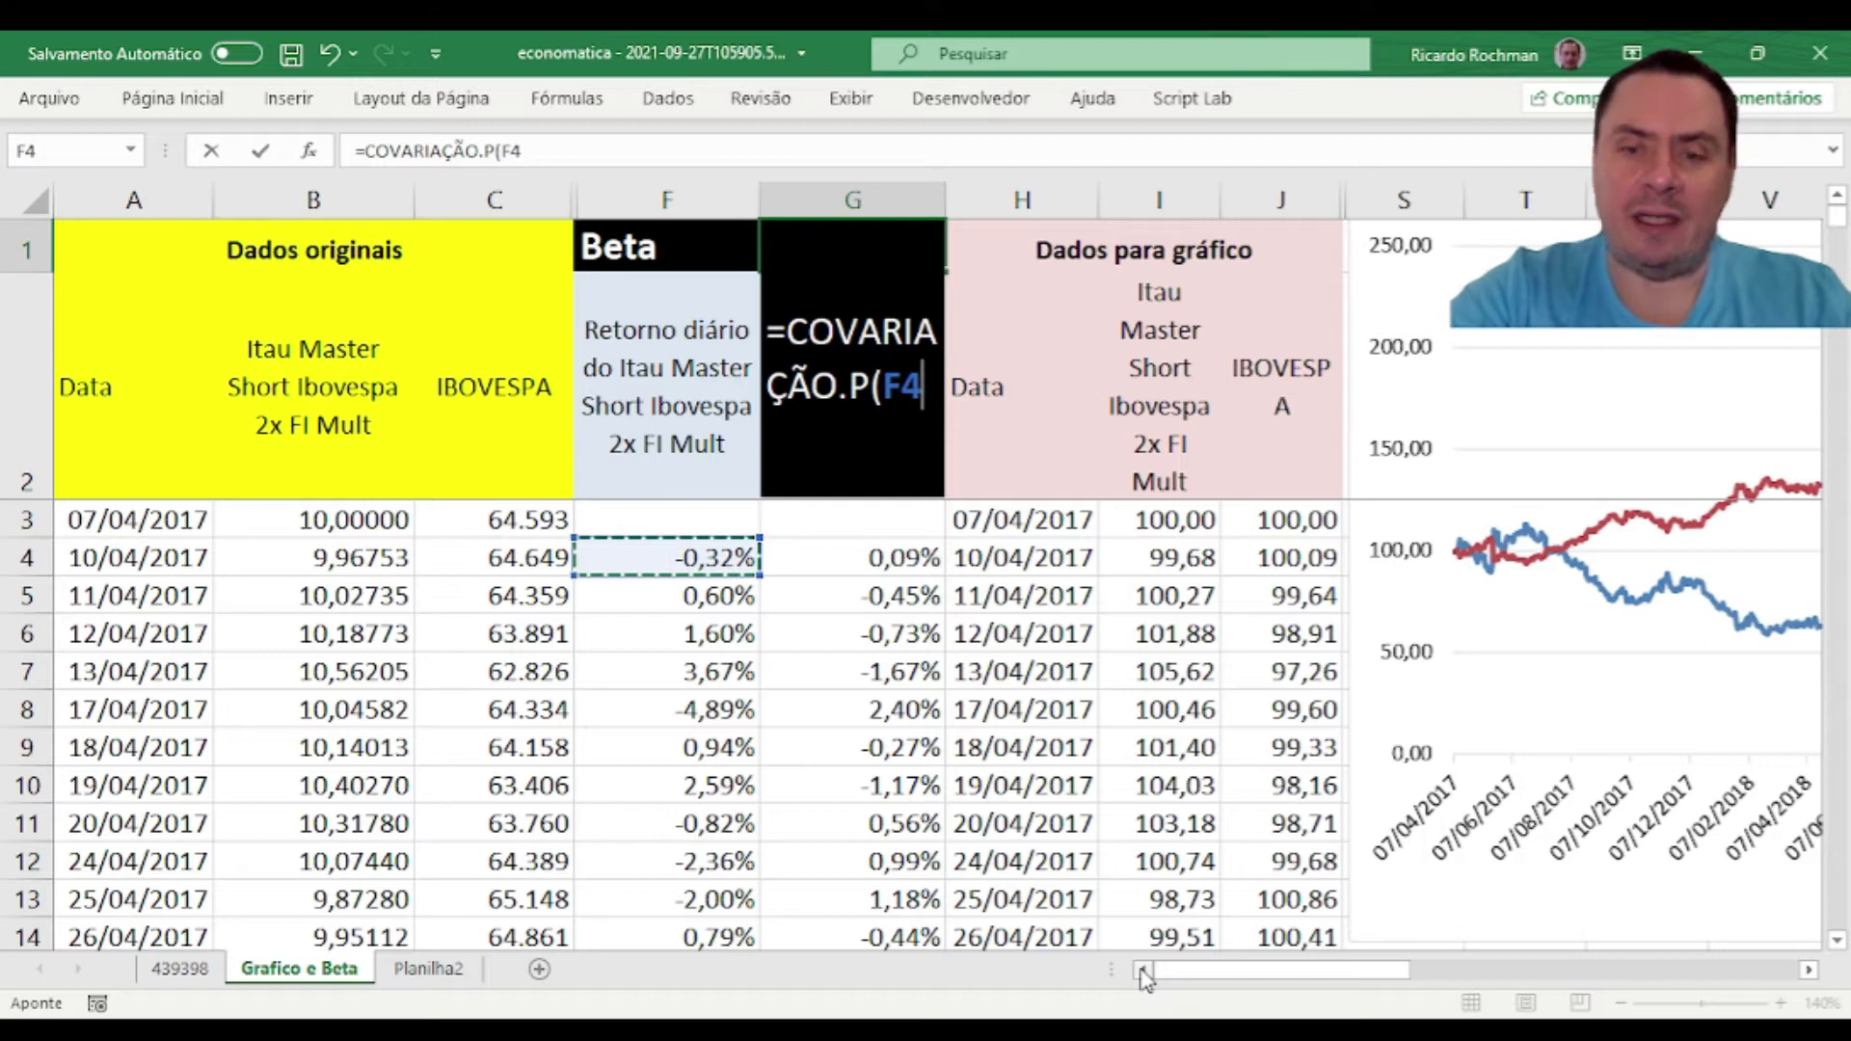
pyautogui.hotkey('ctrl', 'shift', 'Down')
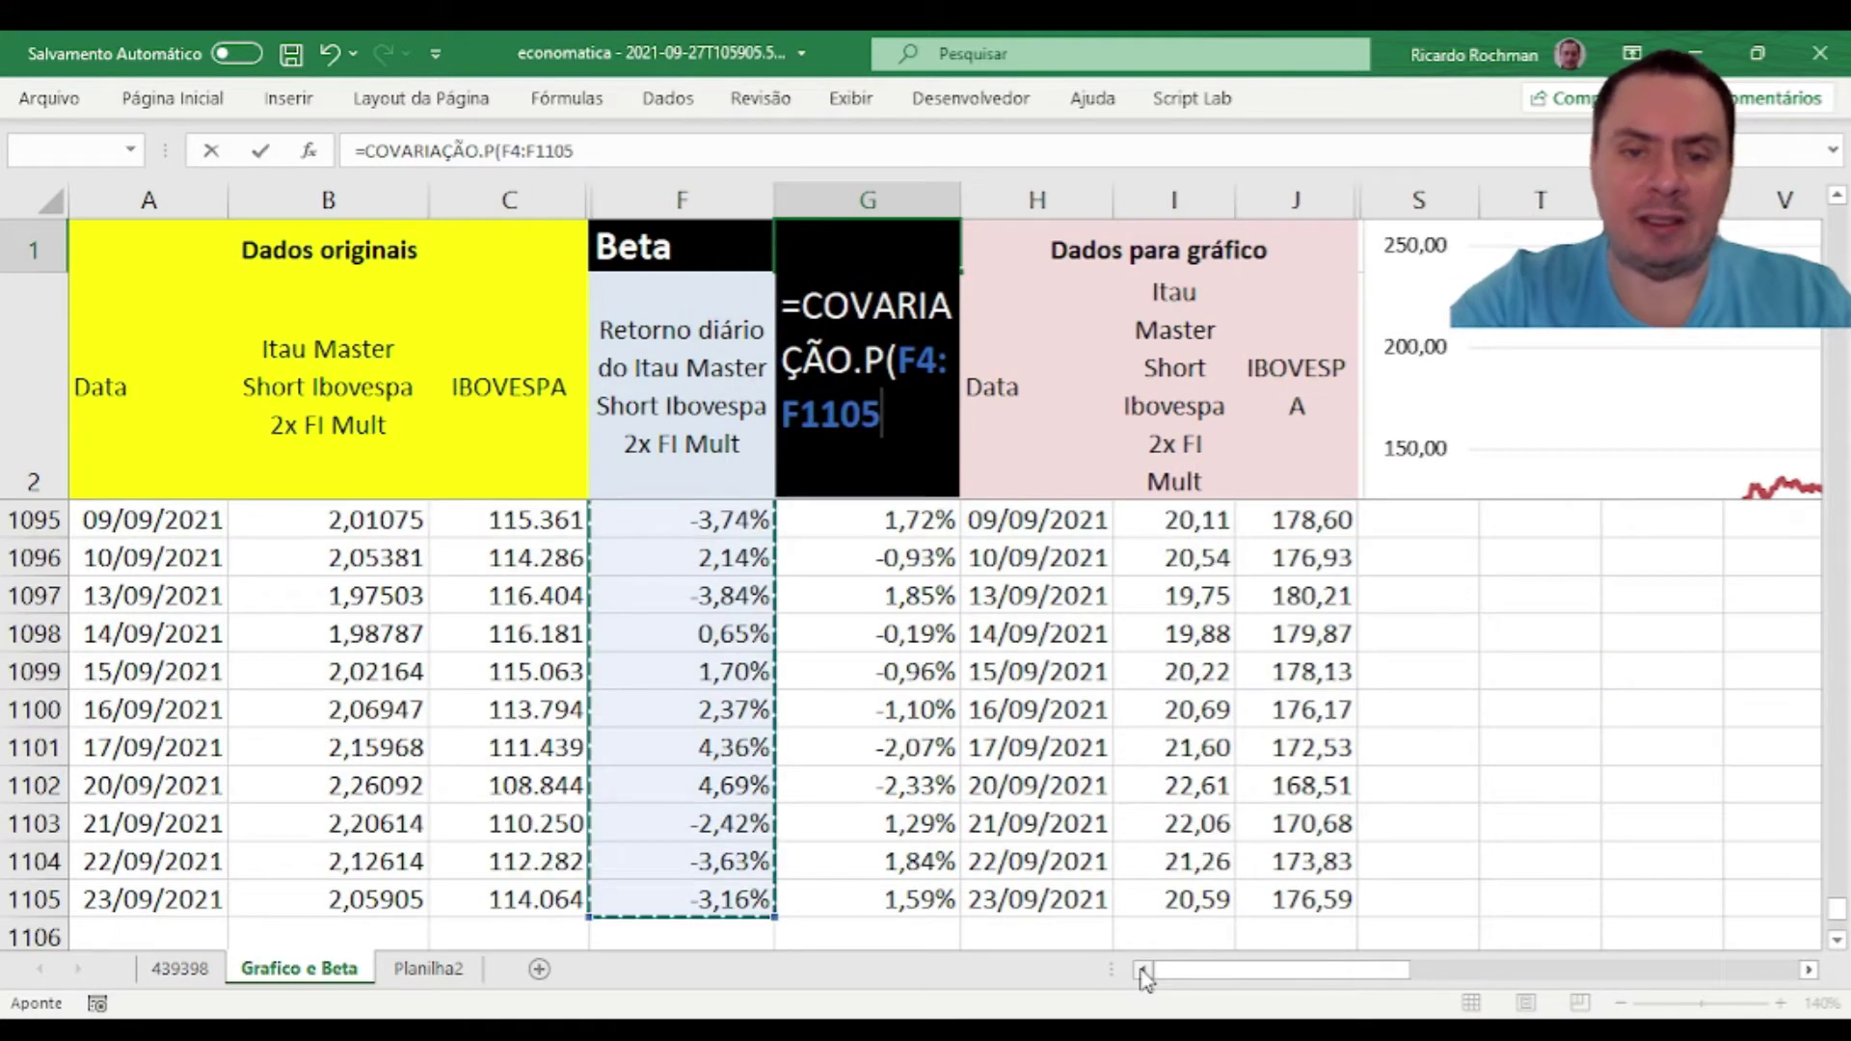
# Step: Add the IBOVESPA daily returns G4:G1105 as the second range of the covariance
pyautogui.write(';')
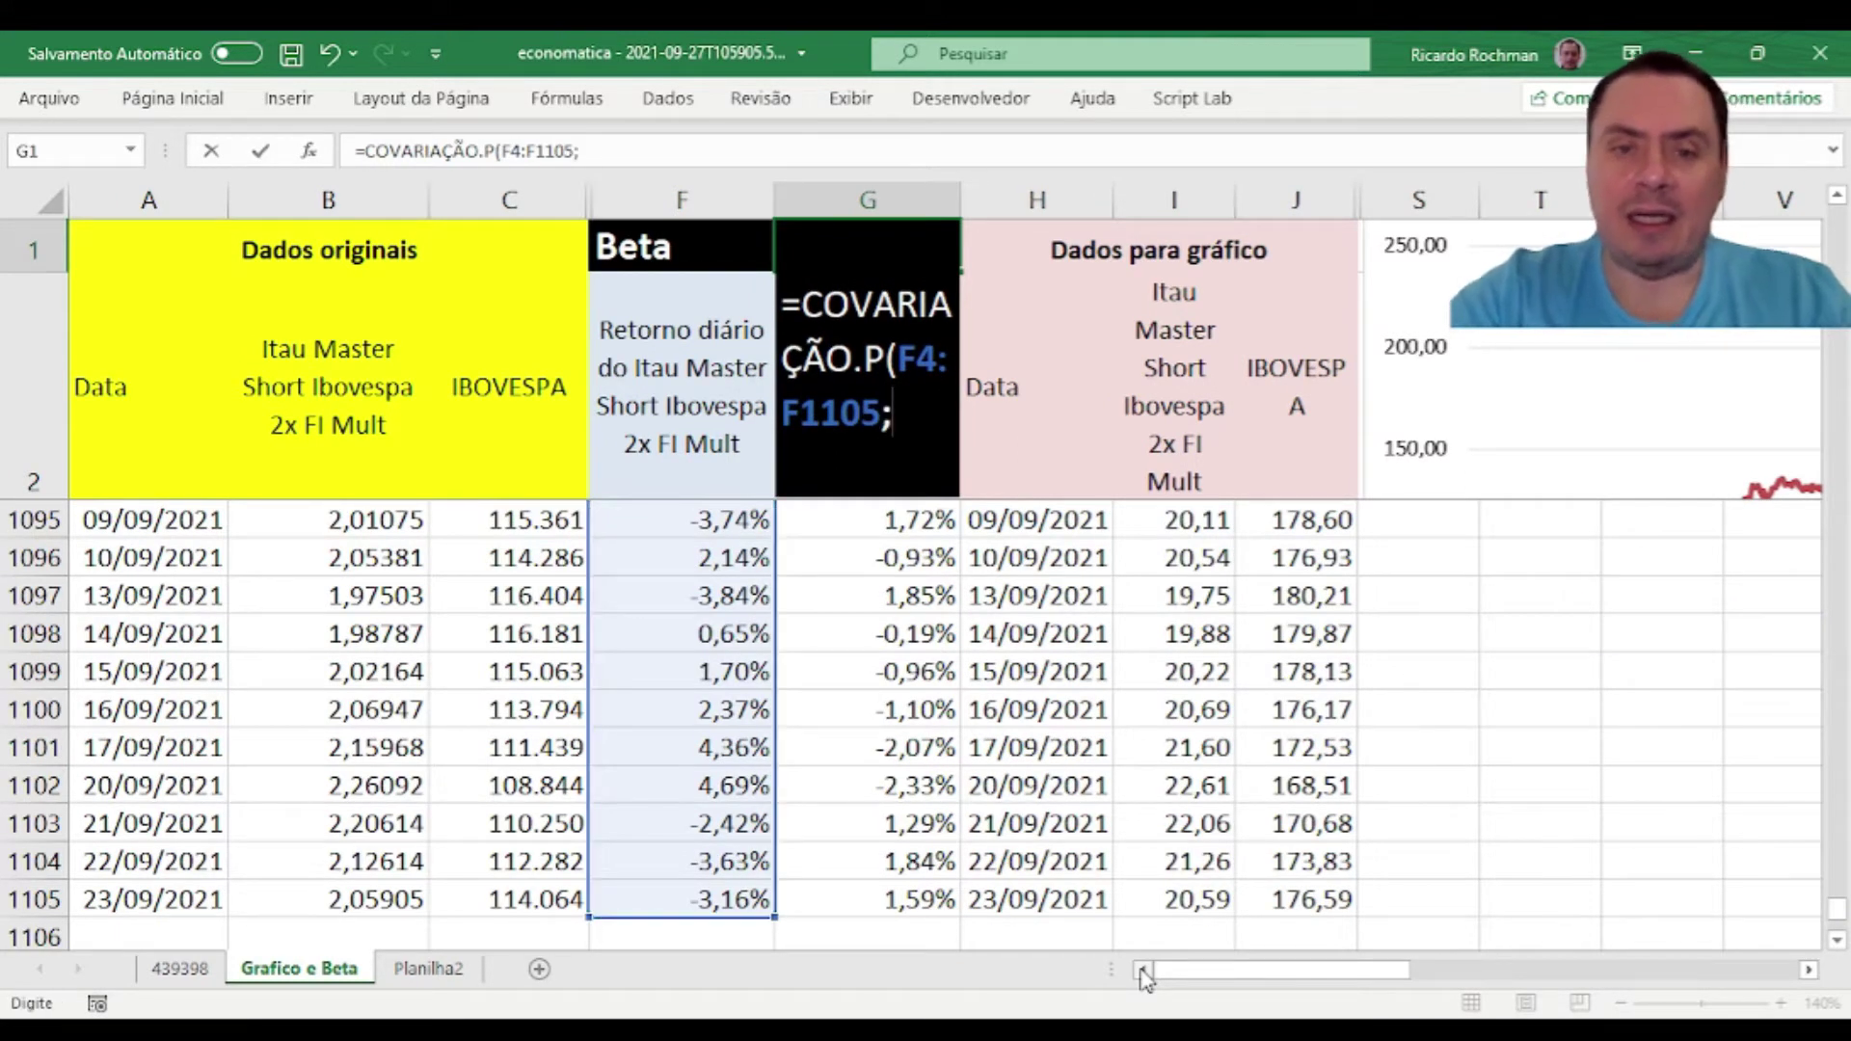
pyautogui.press('Down')
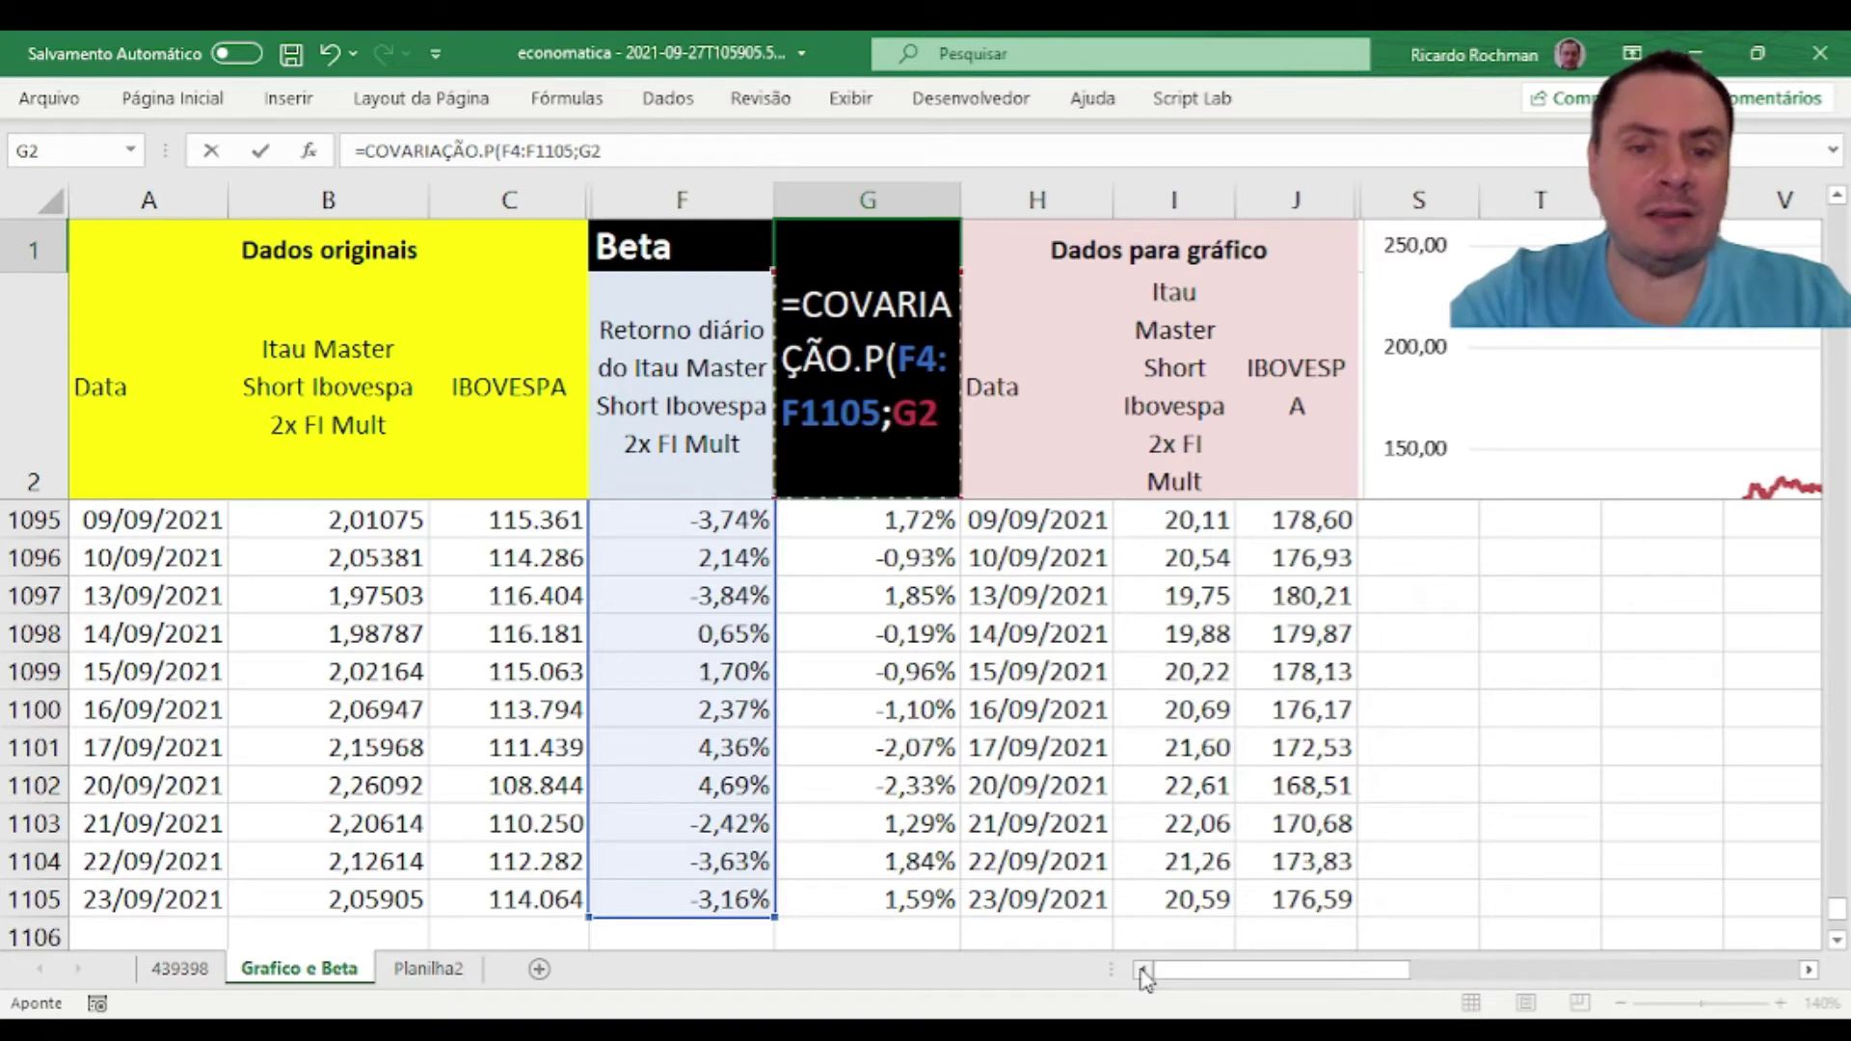
pyautogui.press('Down')
pyautogui.press('Down')
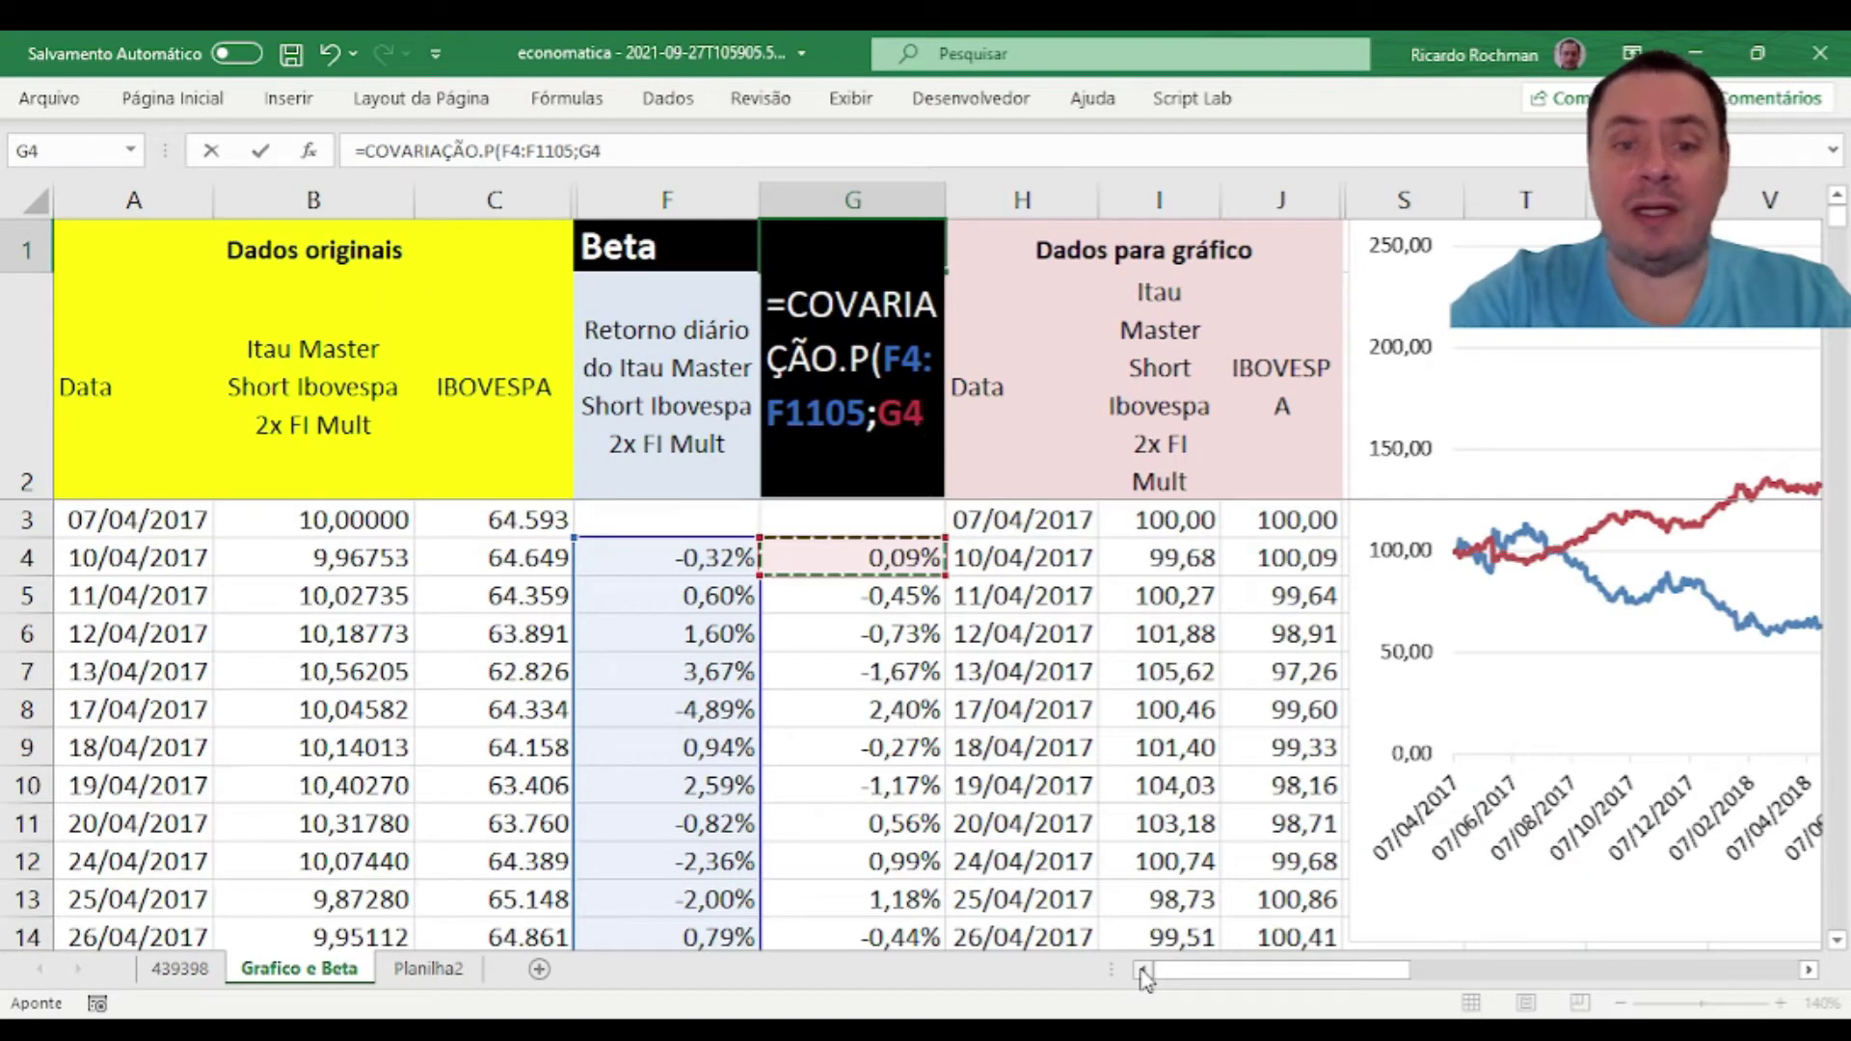
pyautogui.hotkey('ctrl', 'shift', 'Down')
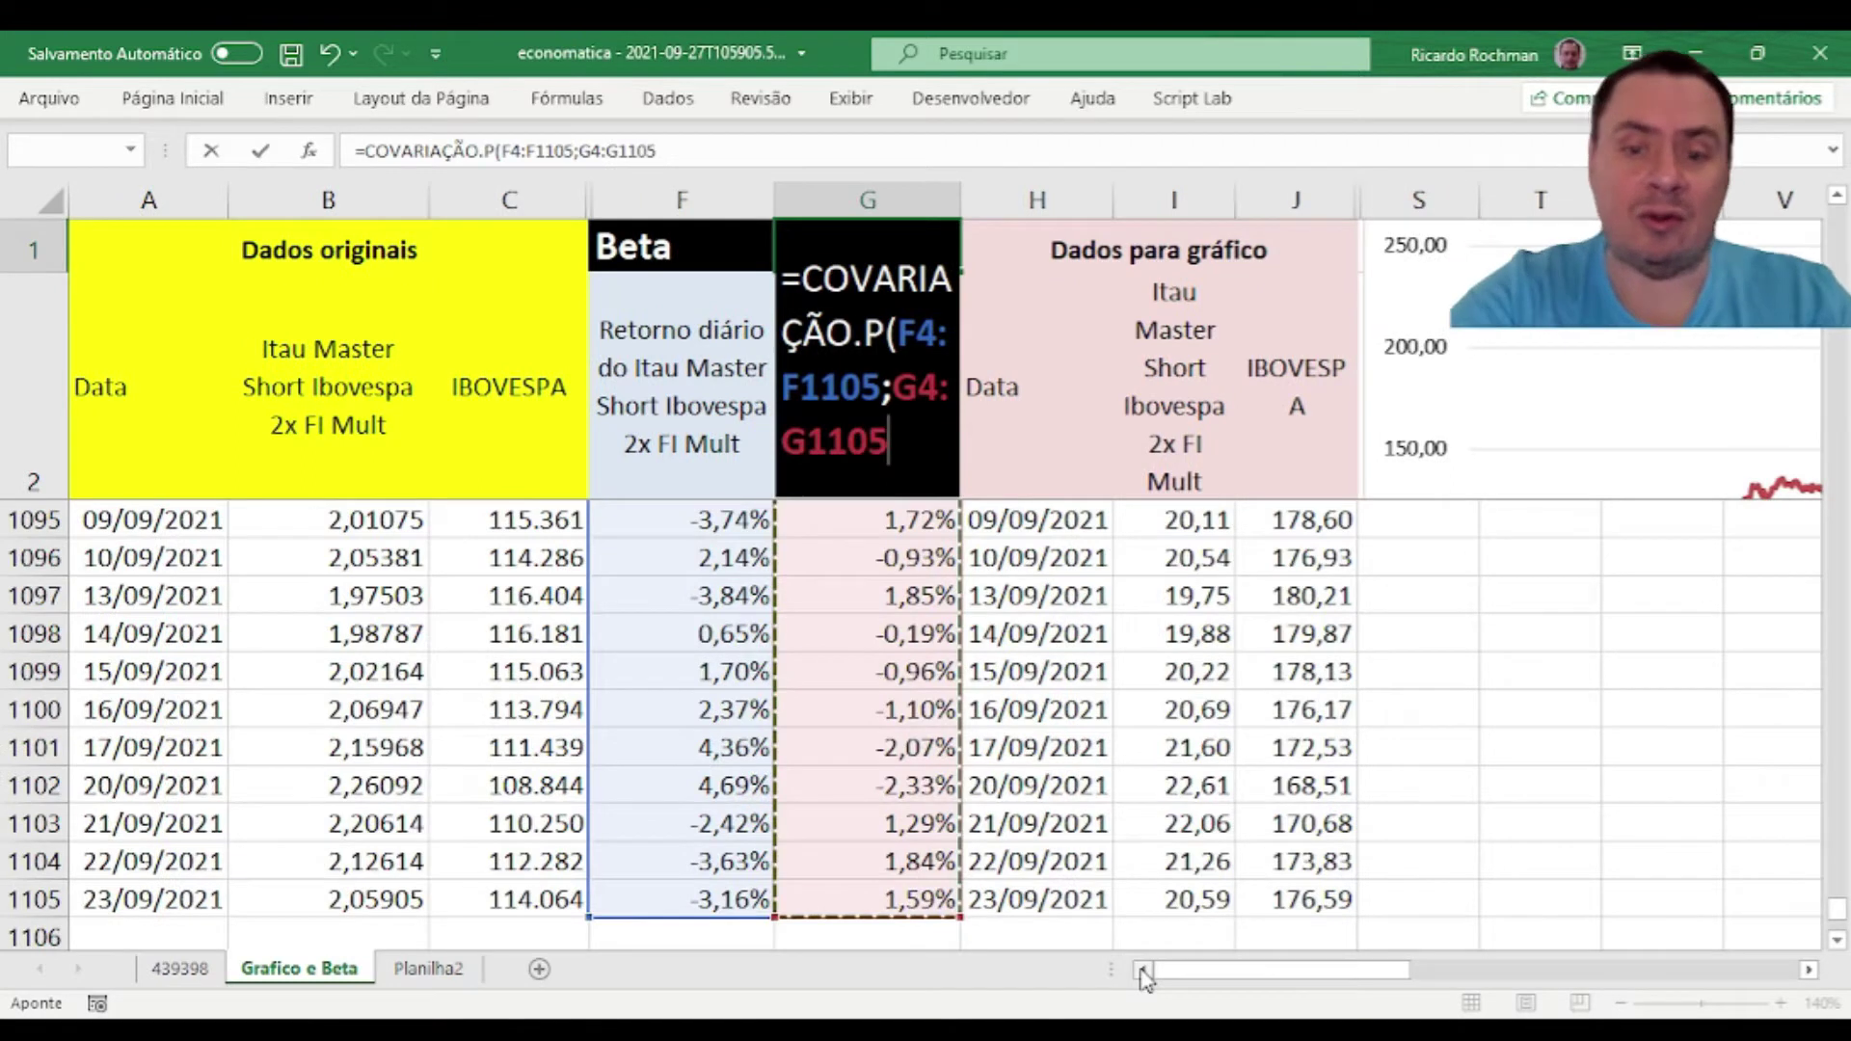
# Step: Close the covariance and divide it by the population variance function VAR.P
pyautogui.write(')/var')
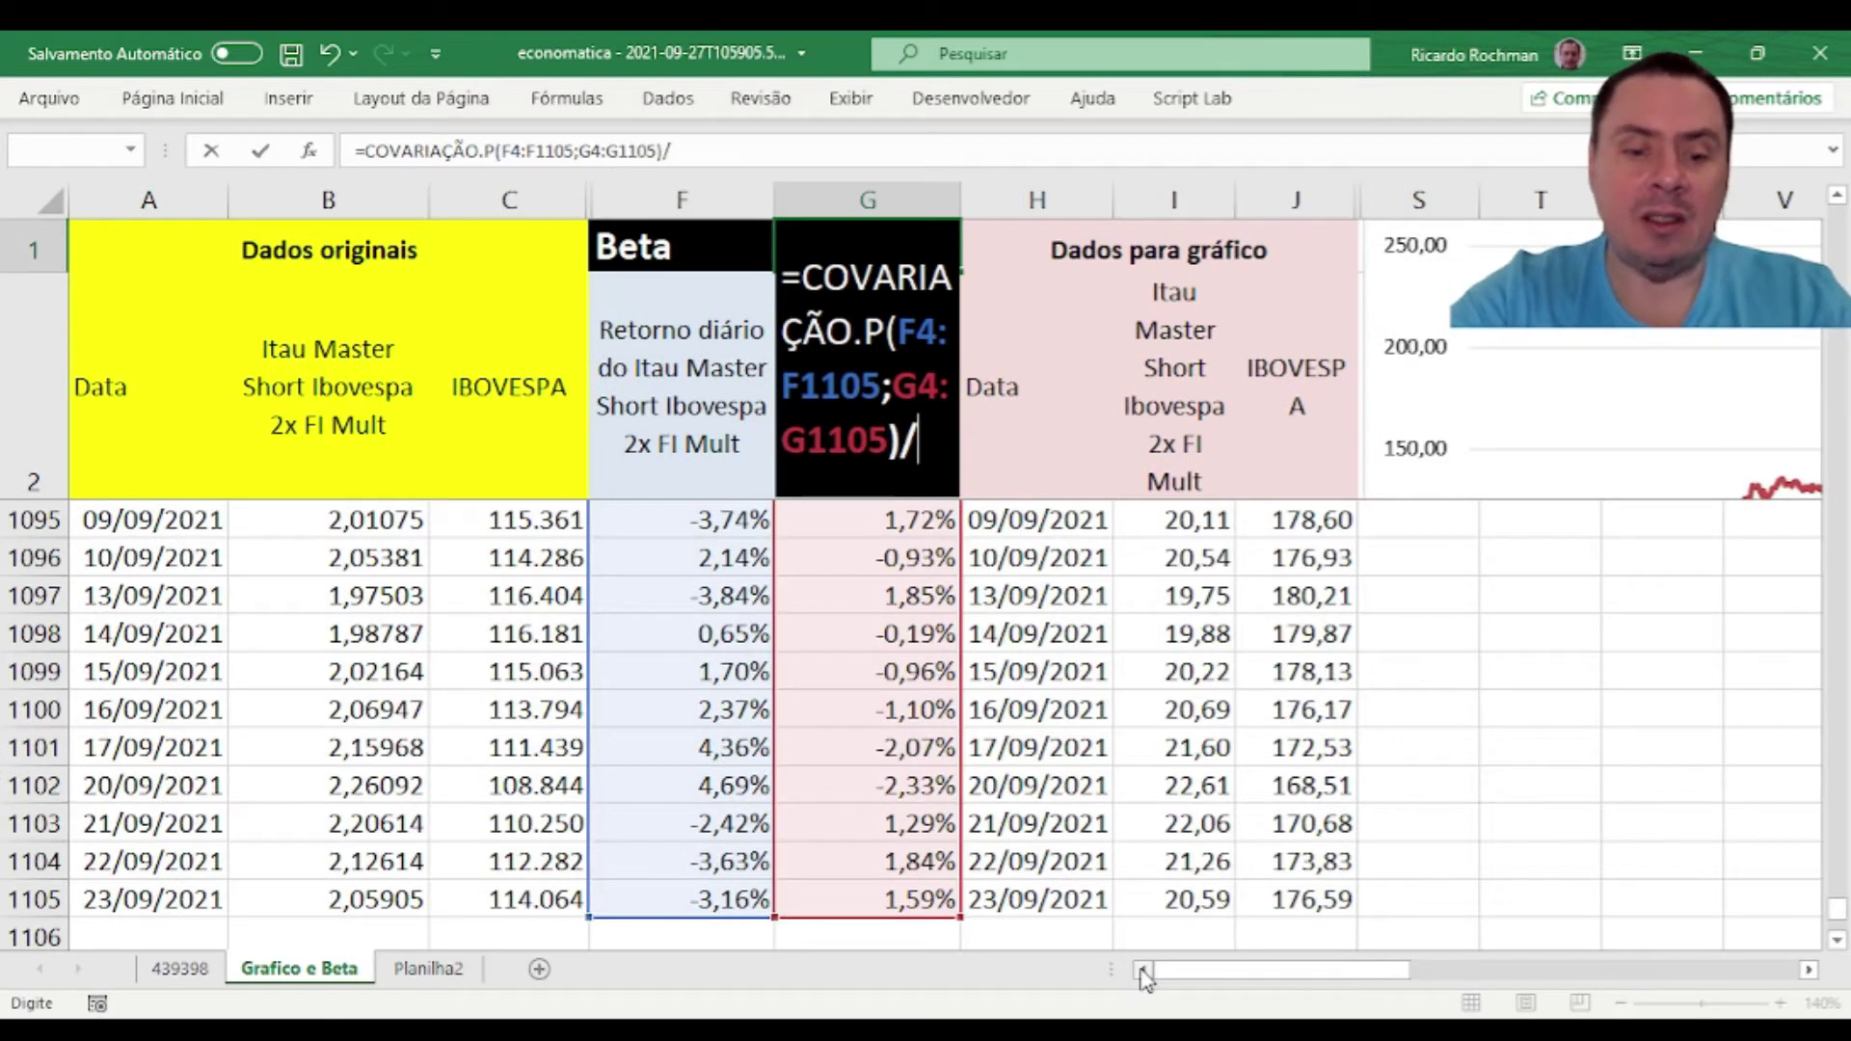
pyautogui.press('BackSpace')
pyautogui.press('BackSpace')
pyautogui.press('BackSpace')
pyautogui.write('VAR.A(')
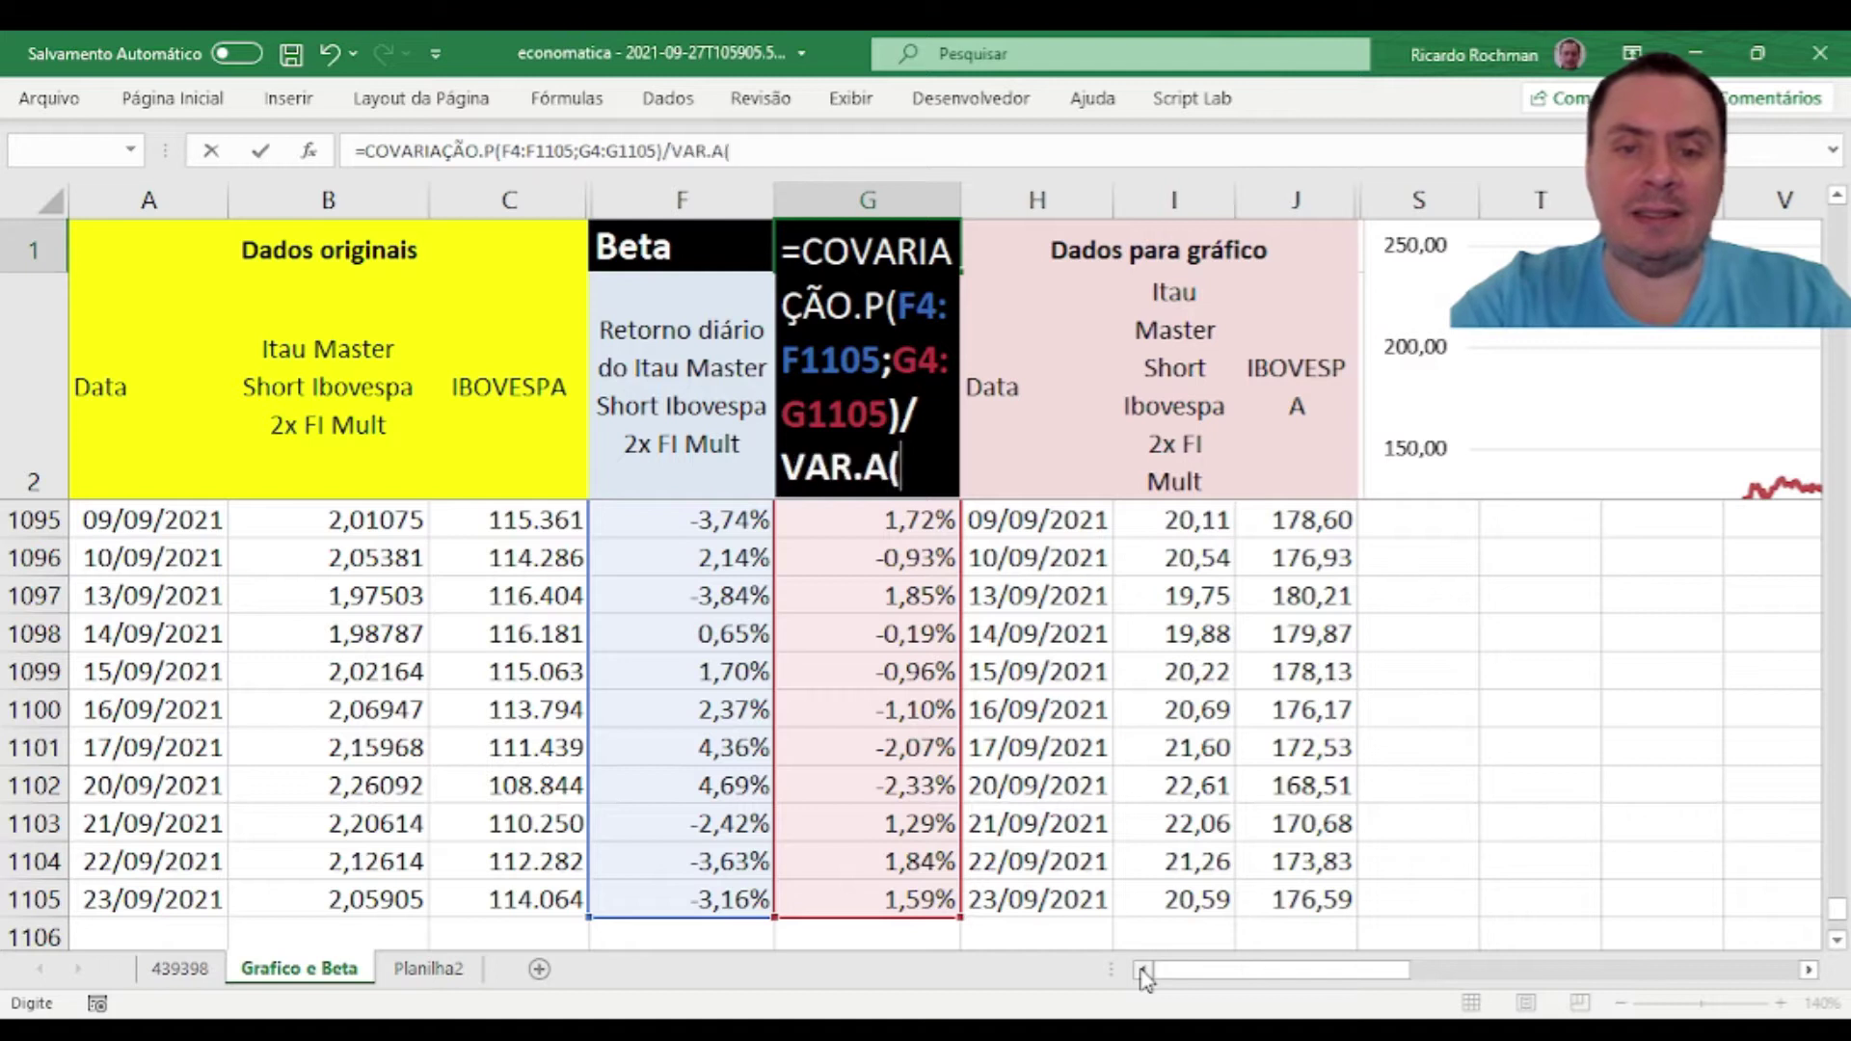
pyautogui.press('BackSpace')
pyautogui.press('BackSpace')
pyautogui.write('P(')
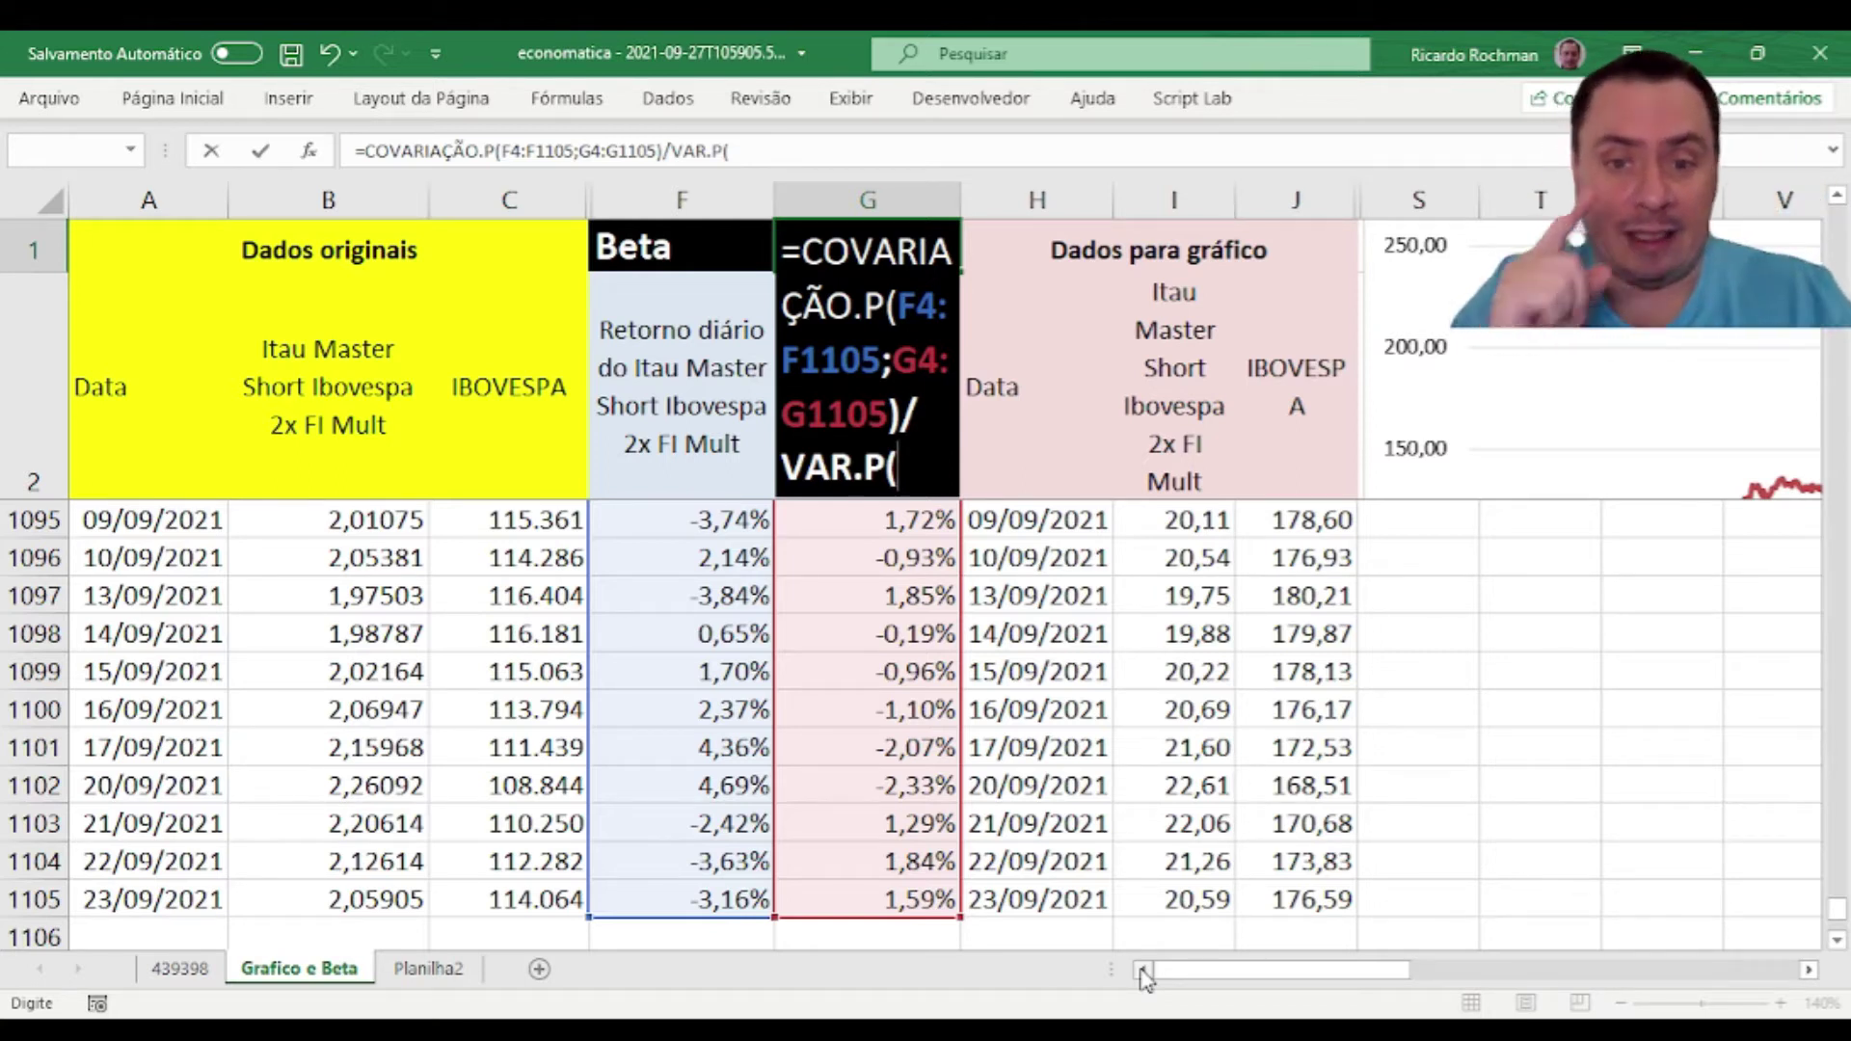
# Step: Use the IBOVESPA daily returns G4:G1105 as the VAR.P range and complete the beta formula in G1
pyautogui.press('Down')
pyautogui.press('Down')
pyautogui.press('Down')
pyautogui.press('Down')
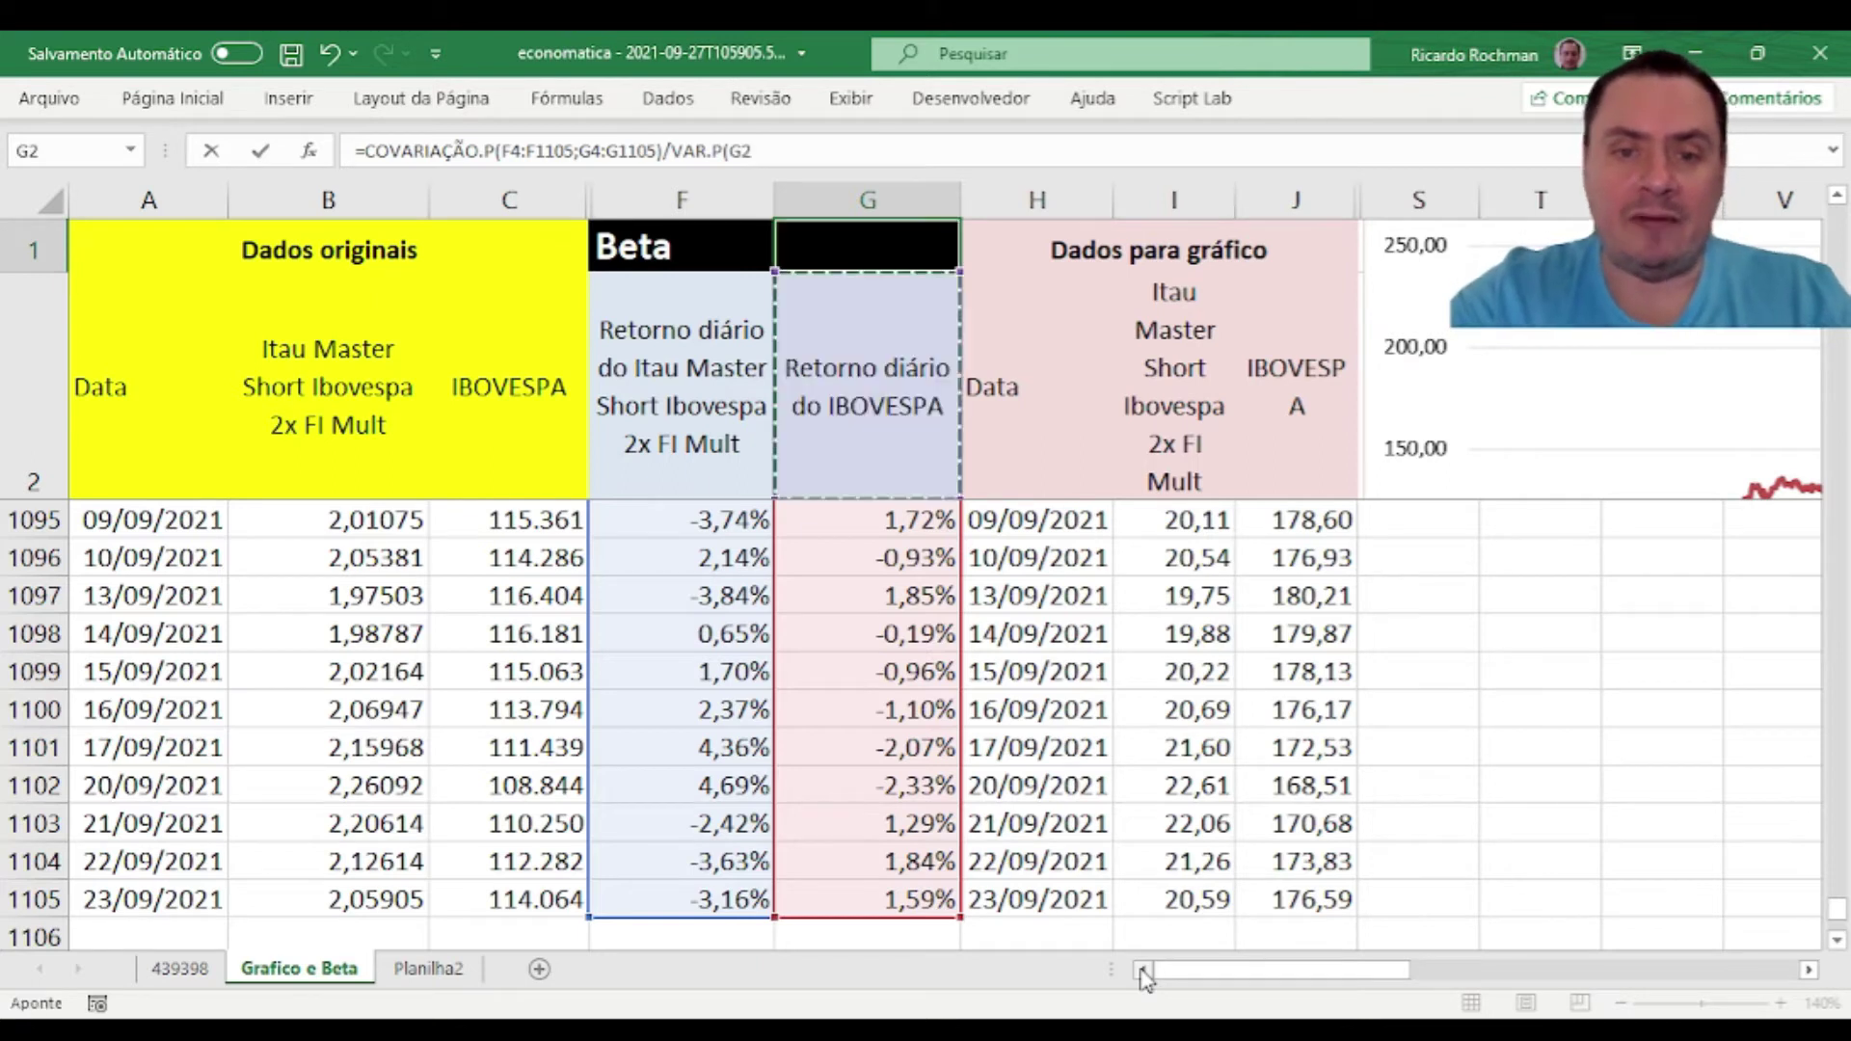
pyautogui.press('Up')
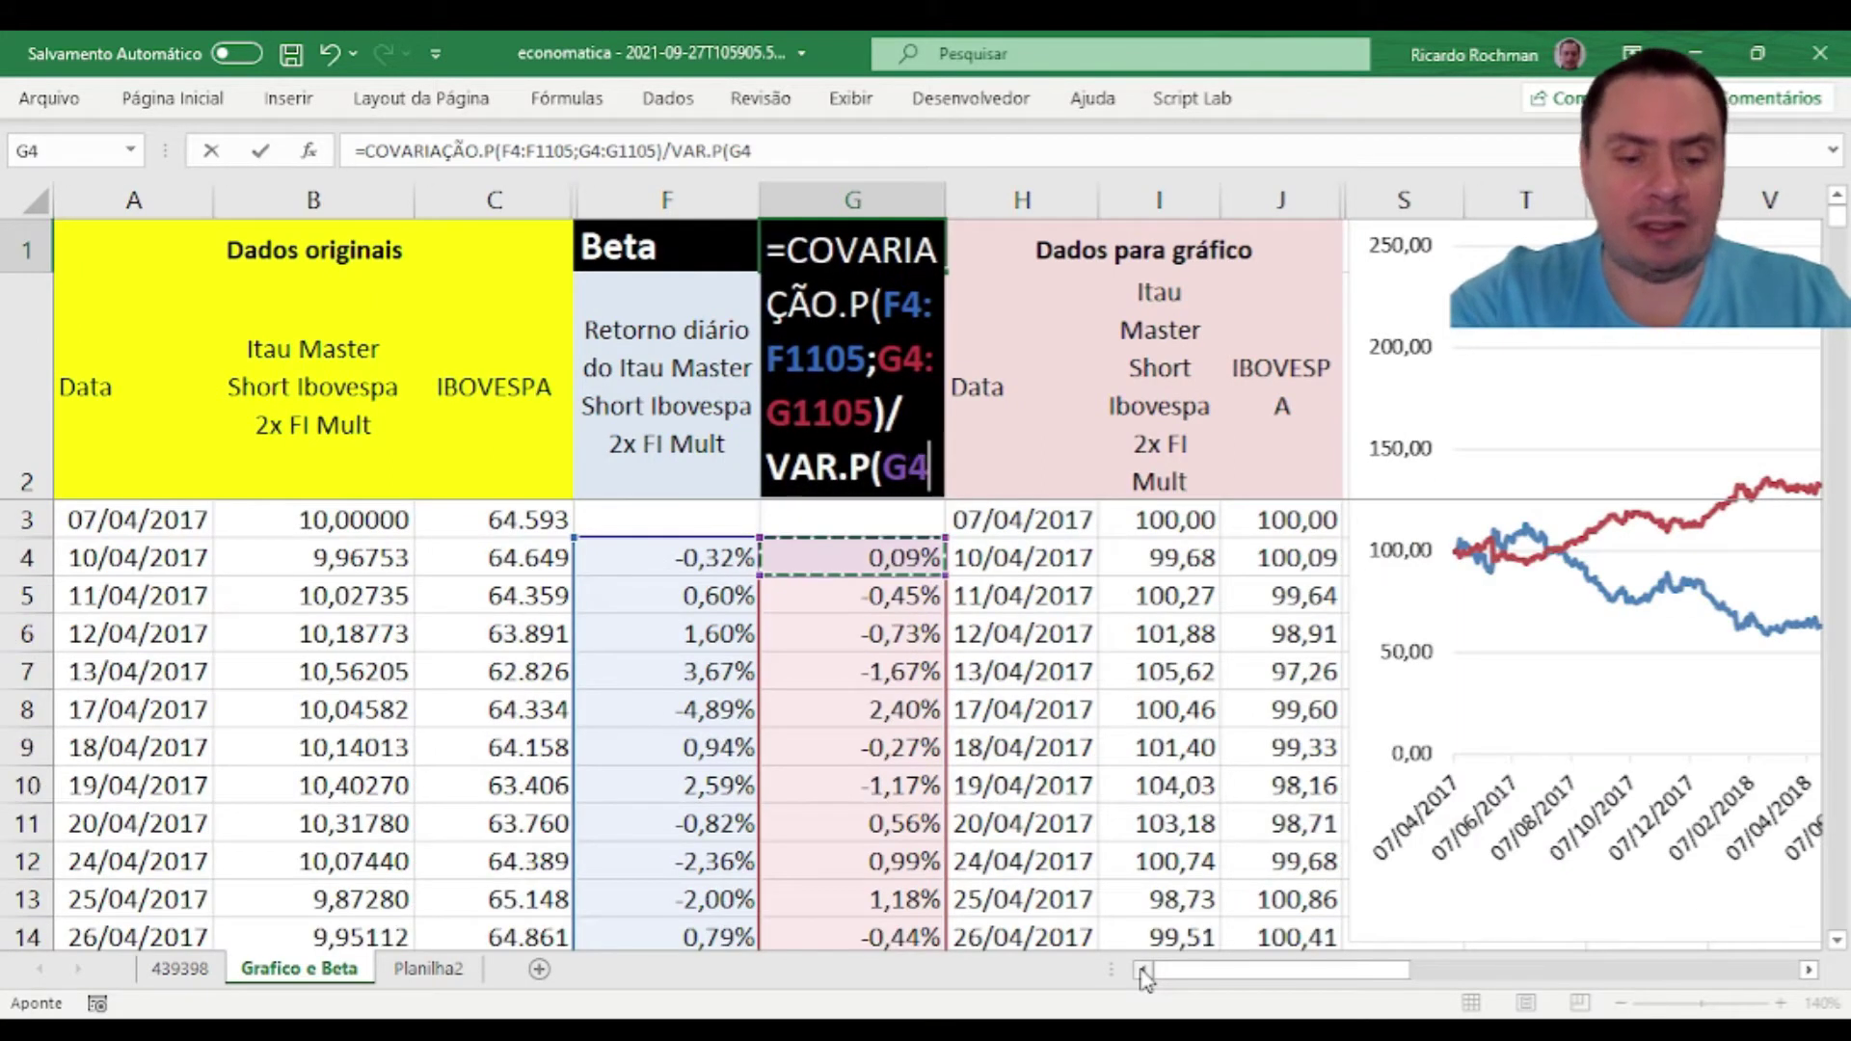
pyautogui.press('End')
pyautogui.hotkey('shift', 'Down')
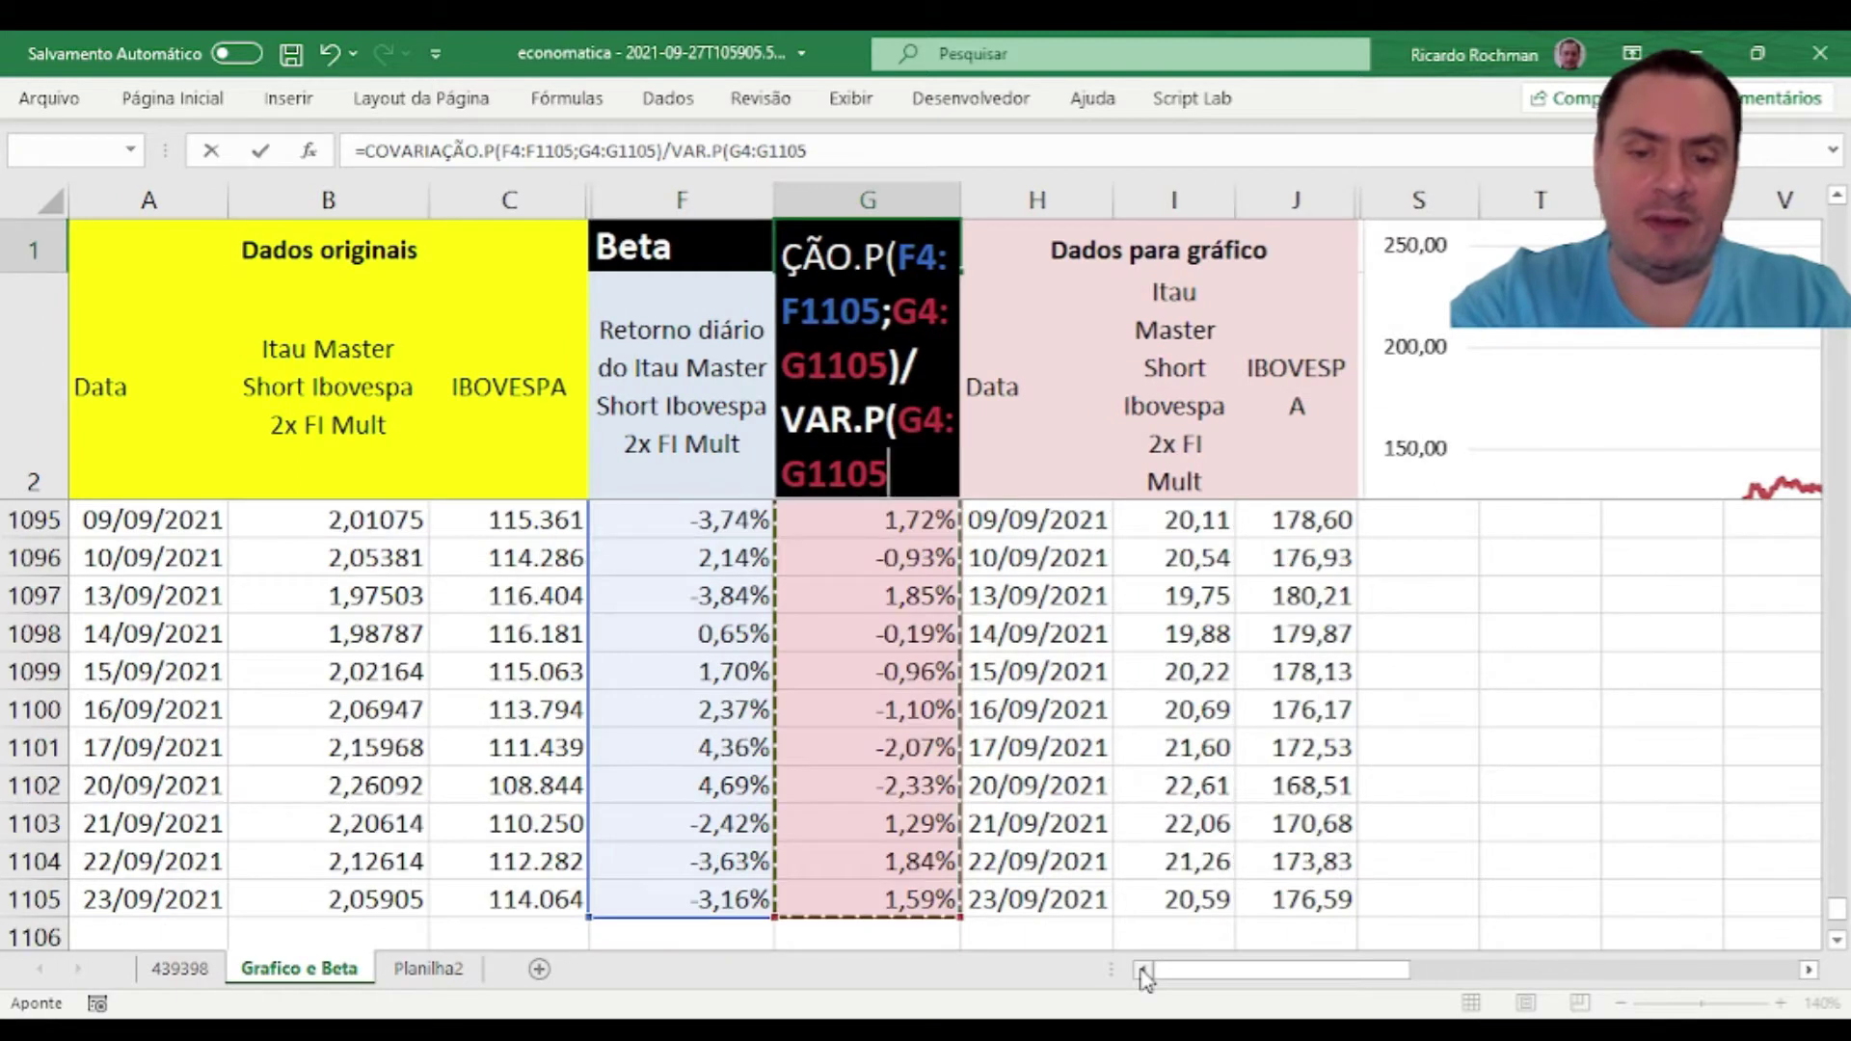
pyautogui.write(')')
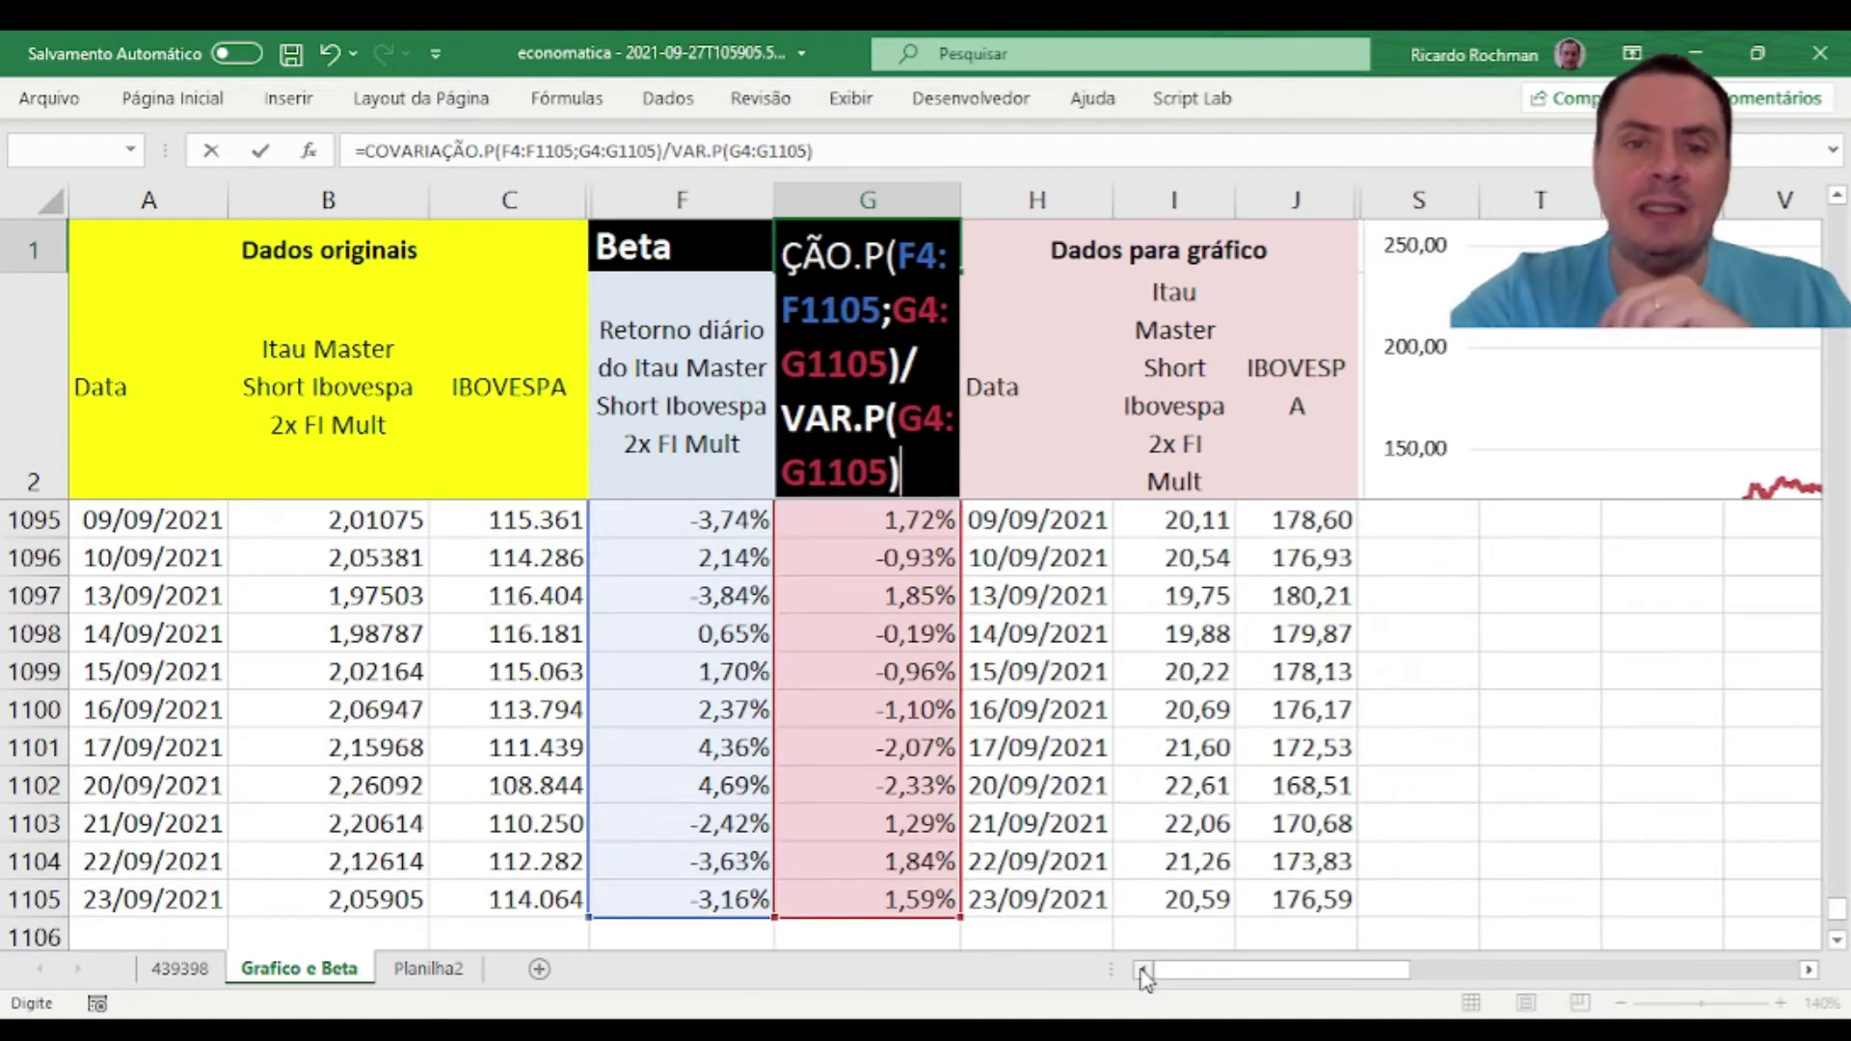
pyautogui.press('Return')
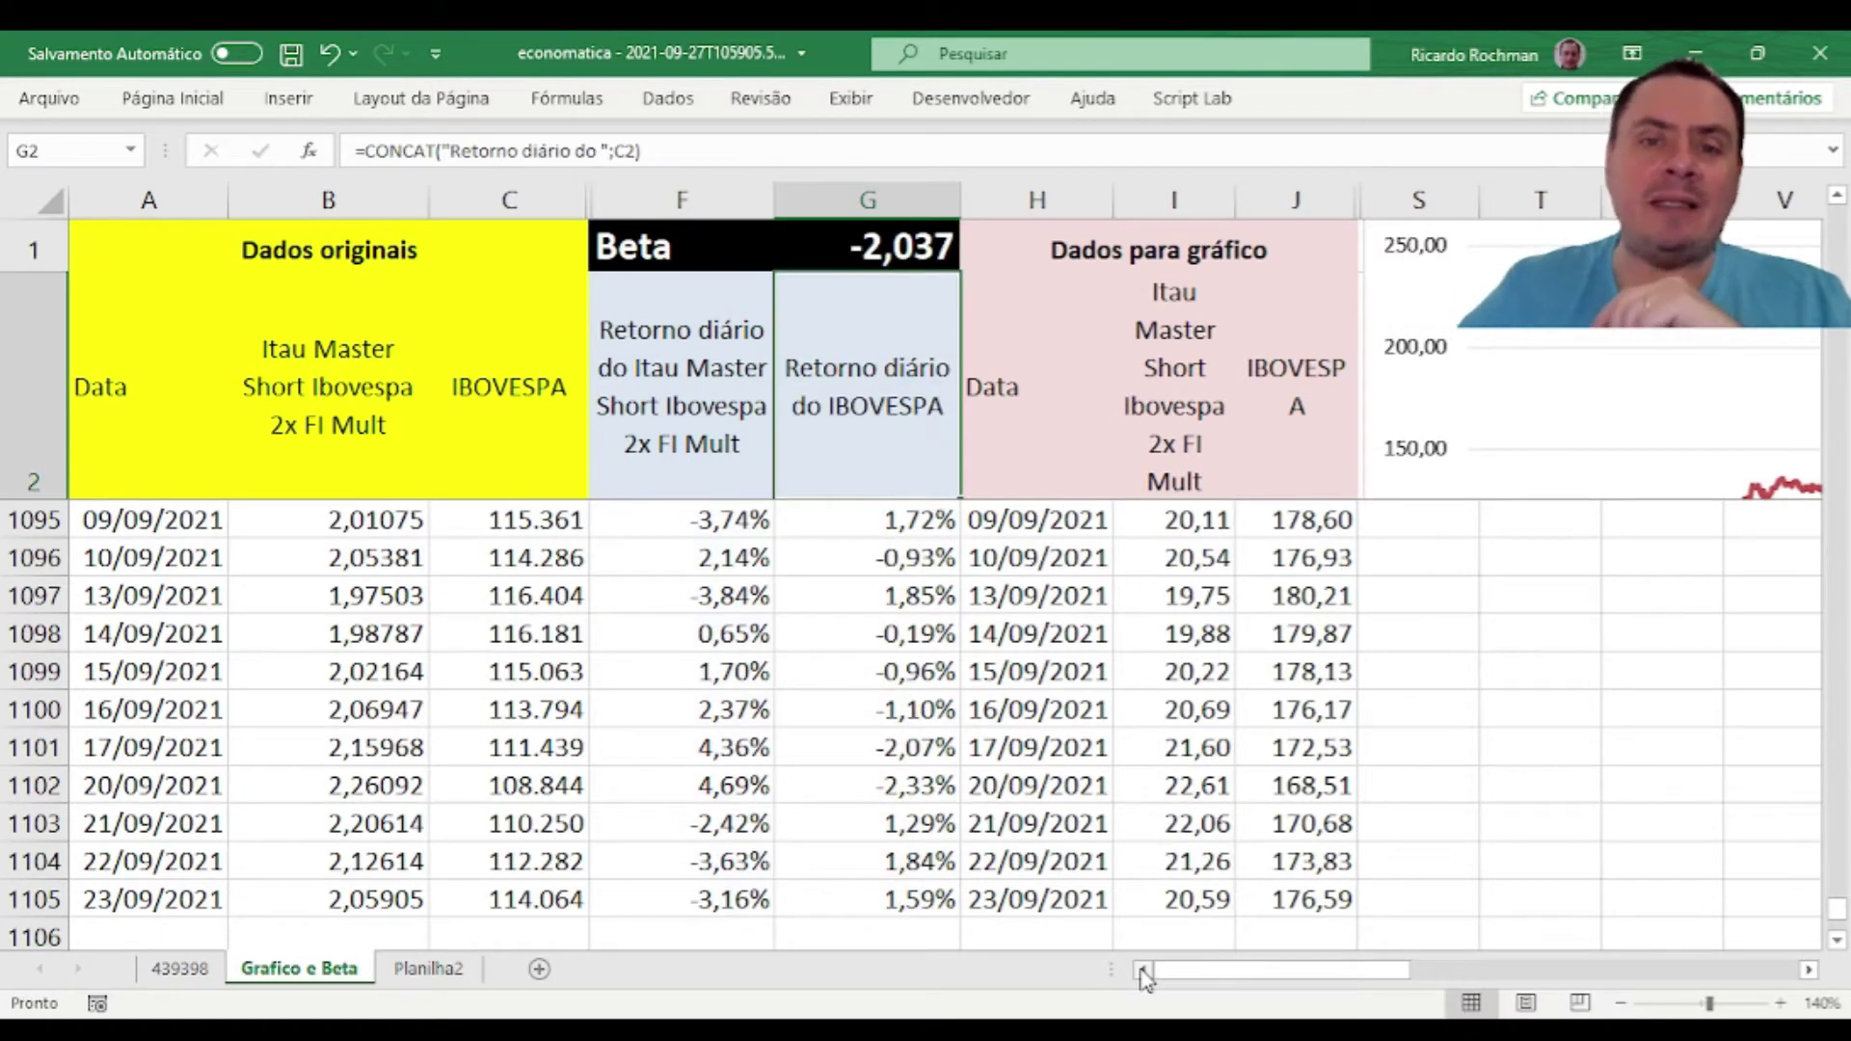
# Step: Review the beta result and its formula in G1 alongside the start of the daily return columns
pyautogui.click(902, 240)
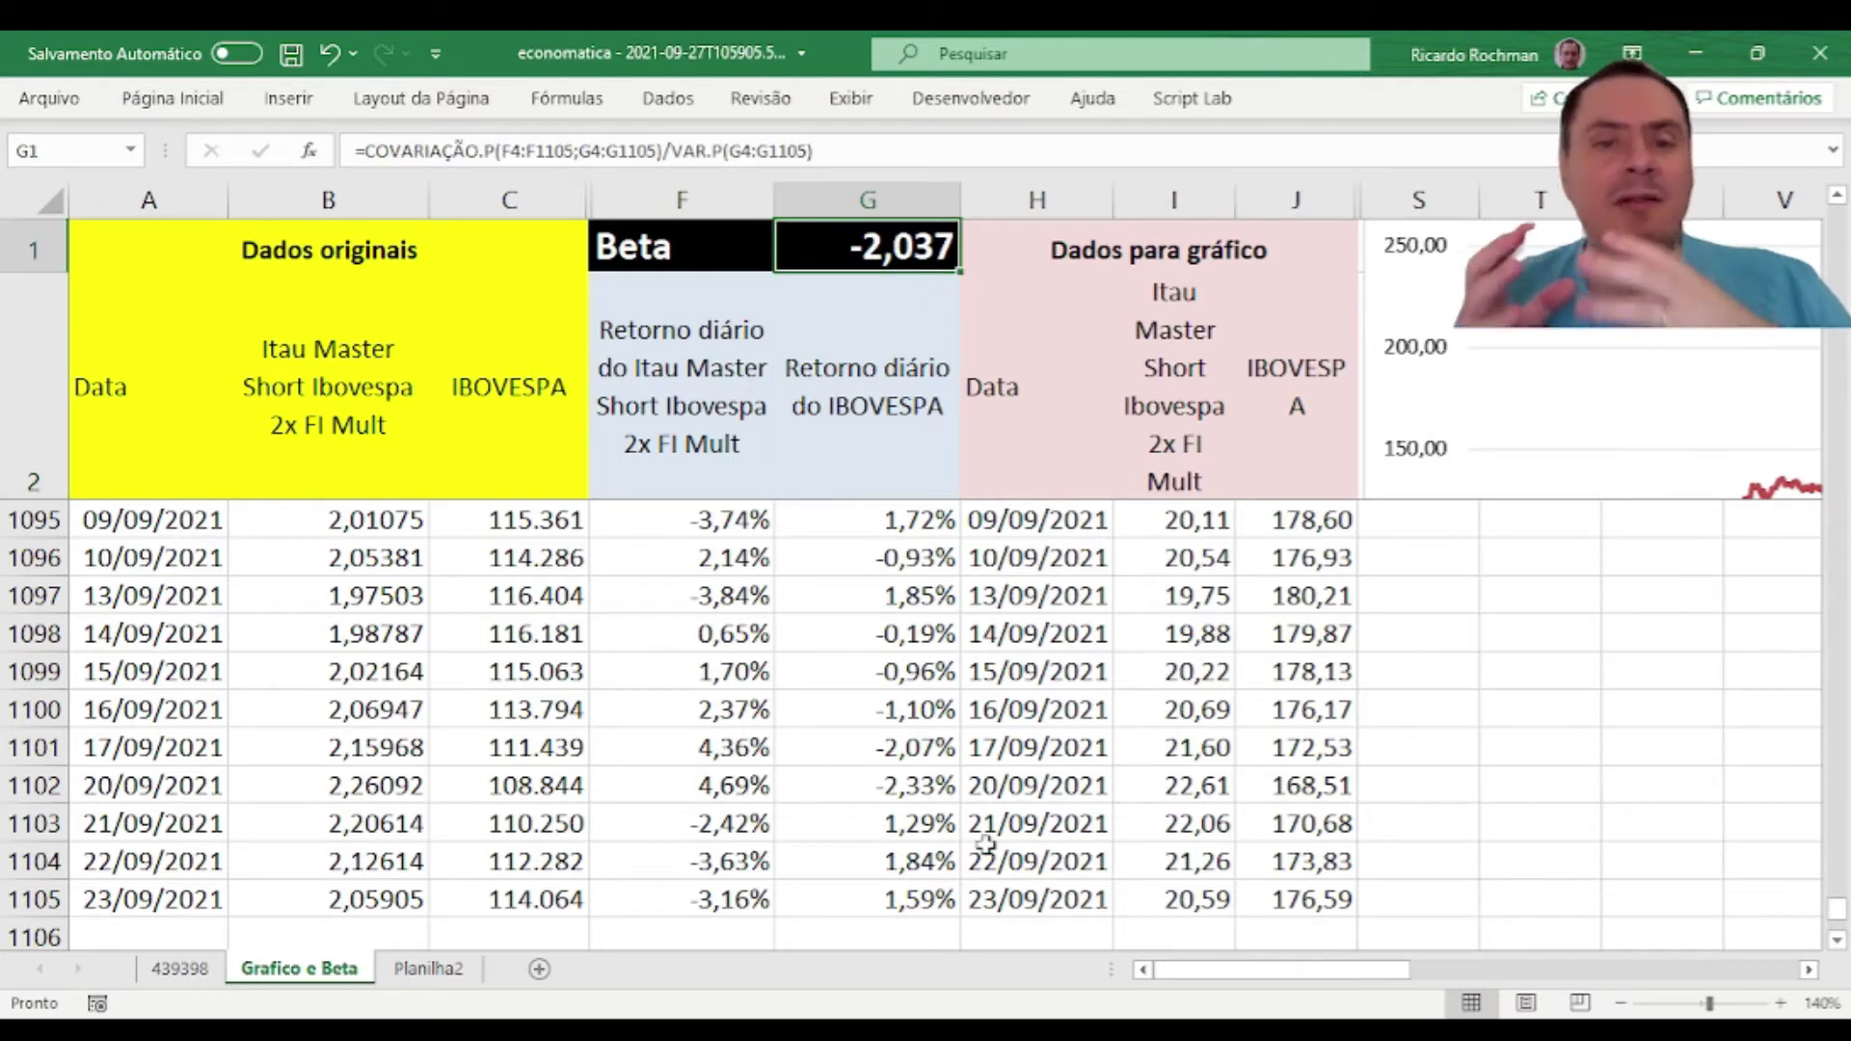
pyautogui.press('Down')
pyautogui.press('Down')
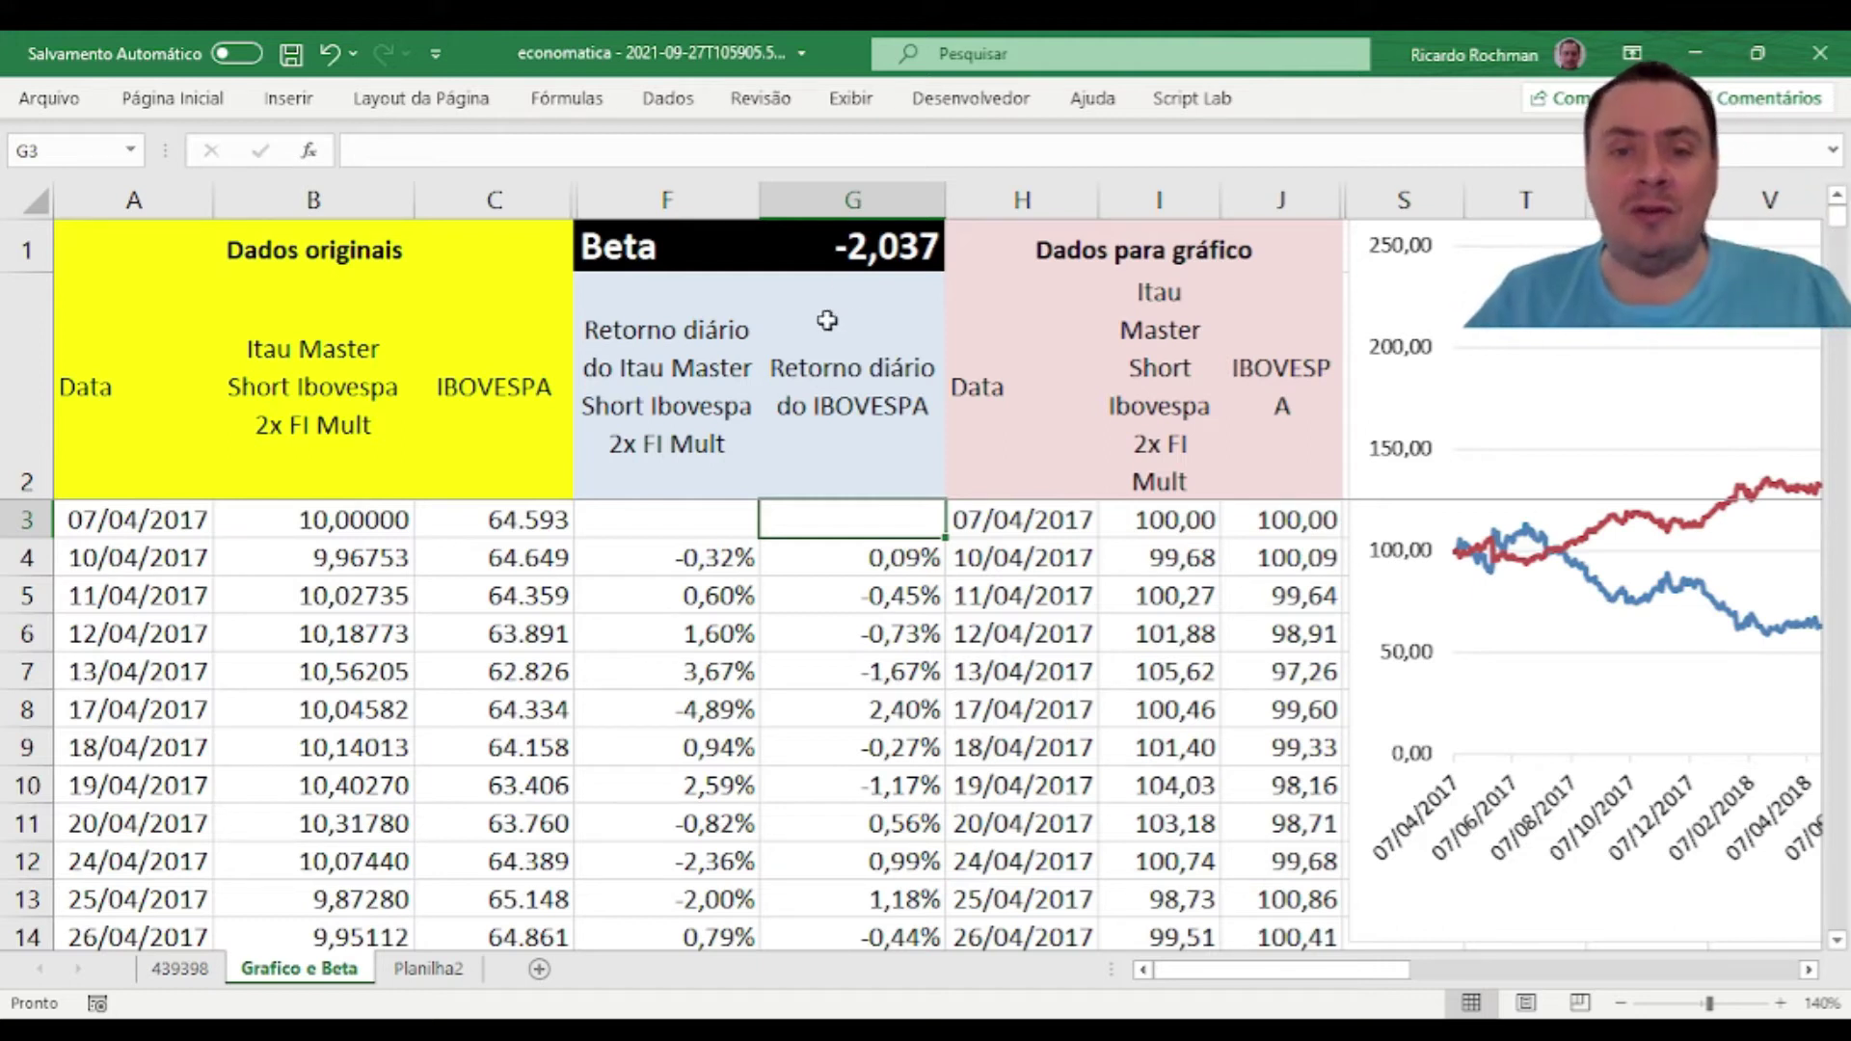
pyautogui.click(857, 248)
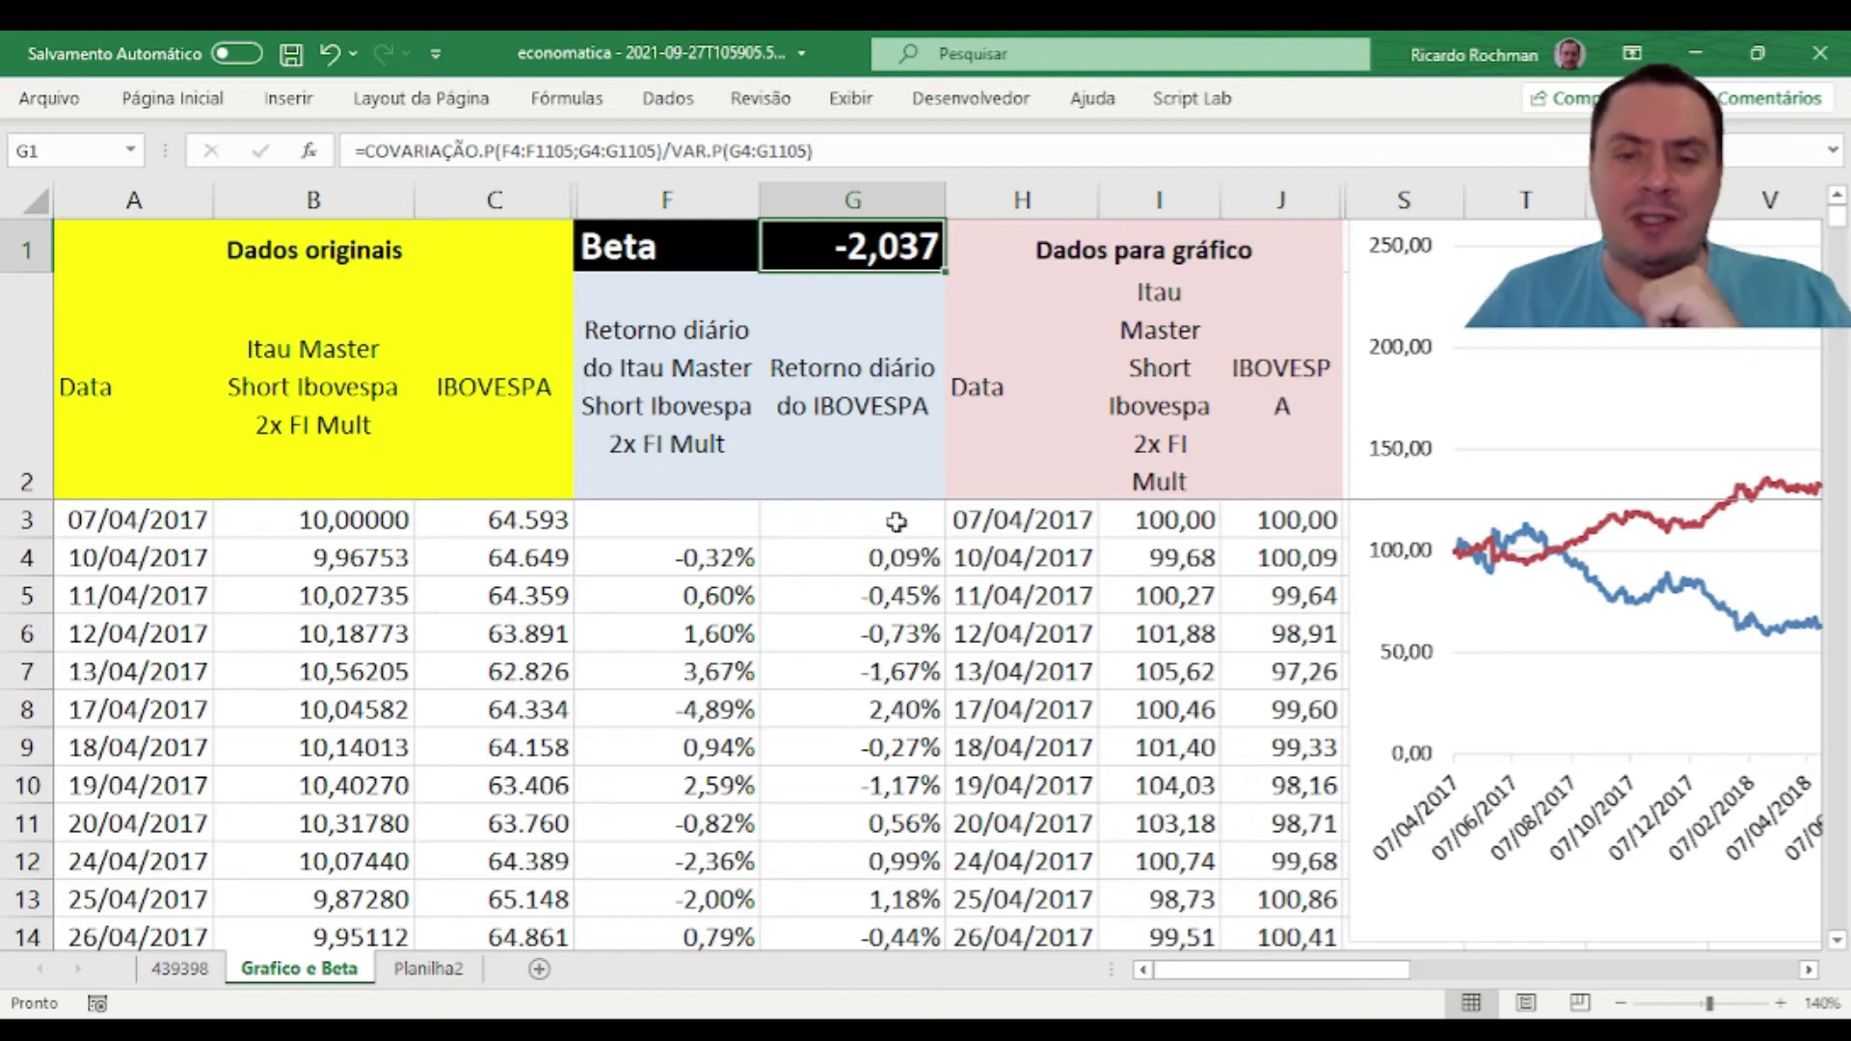
# Step: Compare the original fund quota and IBOVESPA values in the first rows of columns B and C
pyautogui.click(882, 557)
pyautogui.click(1022, 555)
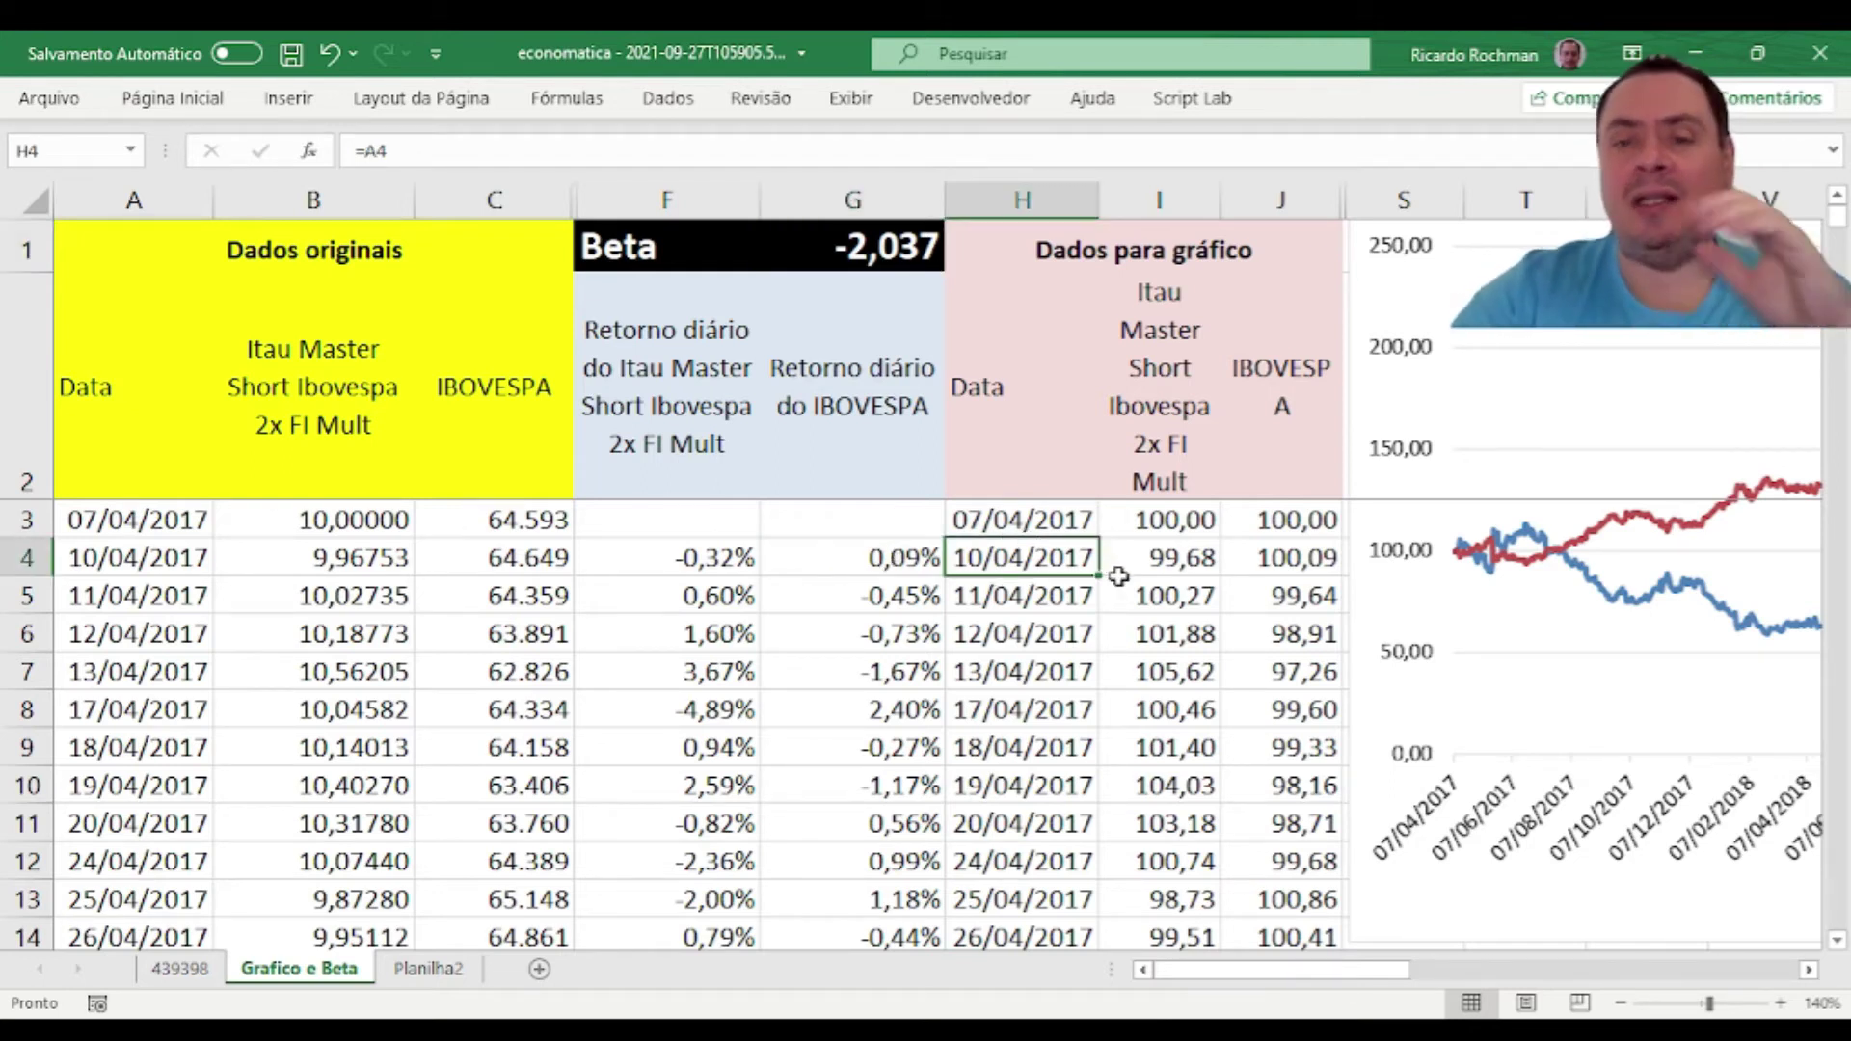
pyautogui.click(349, 546)
pyautogui.click(513, 561)
pyautogui.click(384, 571)
pyautogui.click(470, 557)
pyautogui.click(391, 586)
pyautogui.click(457, 569)
pyautogui.click(347, 593)
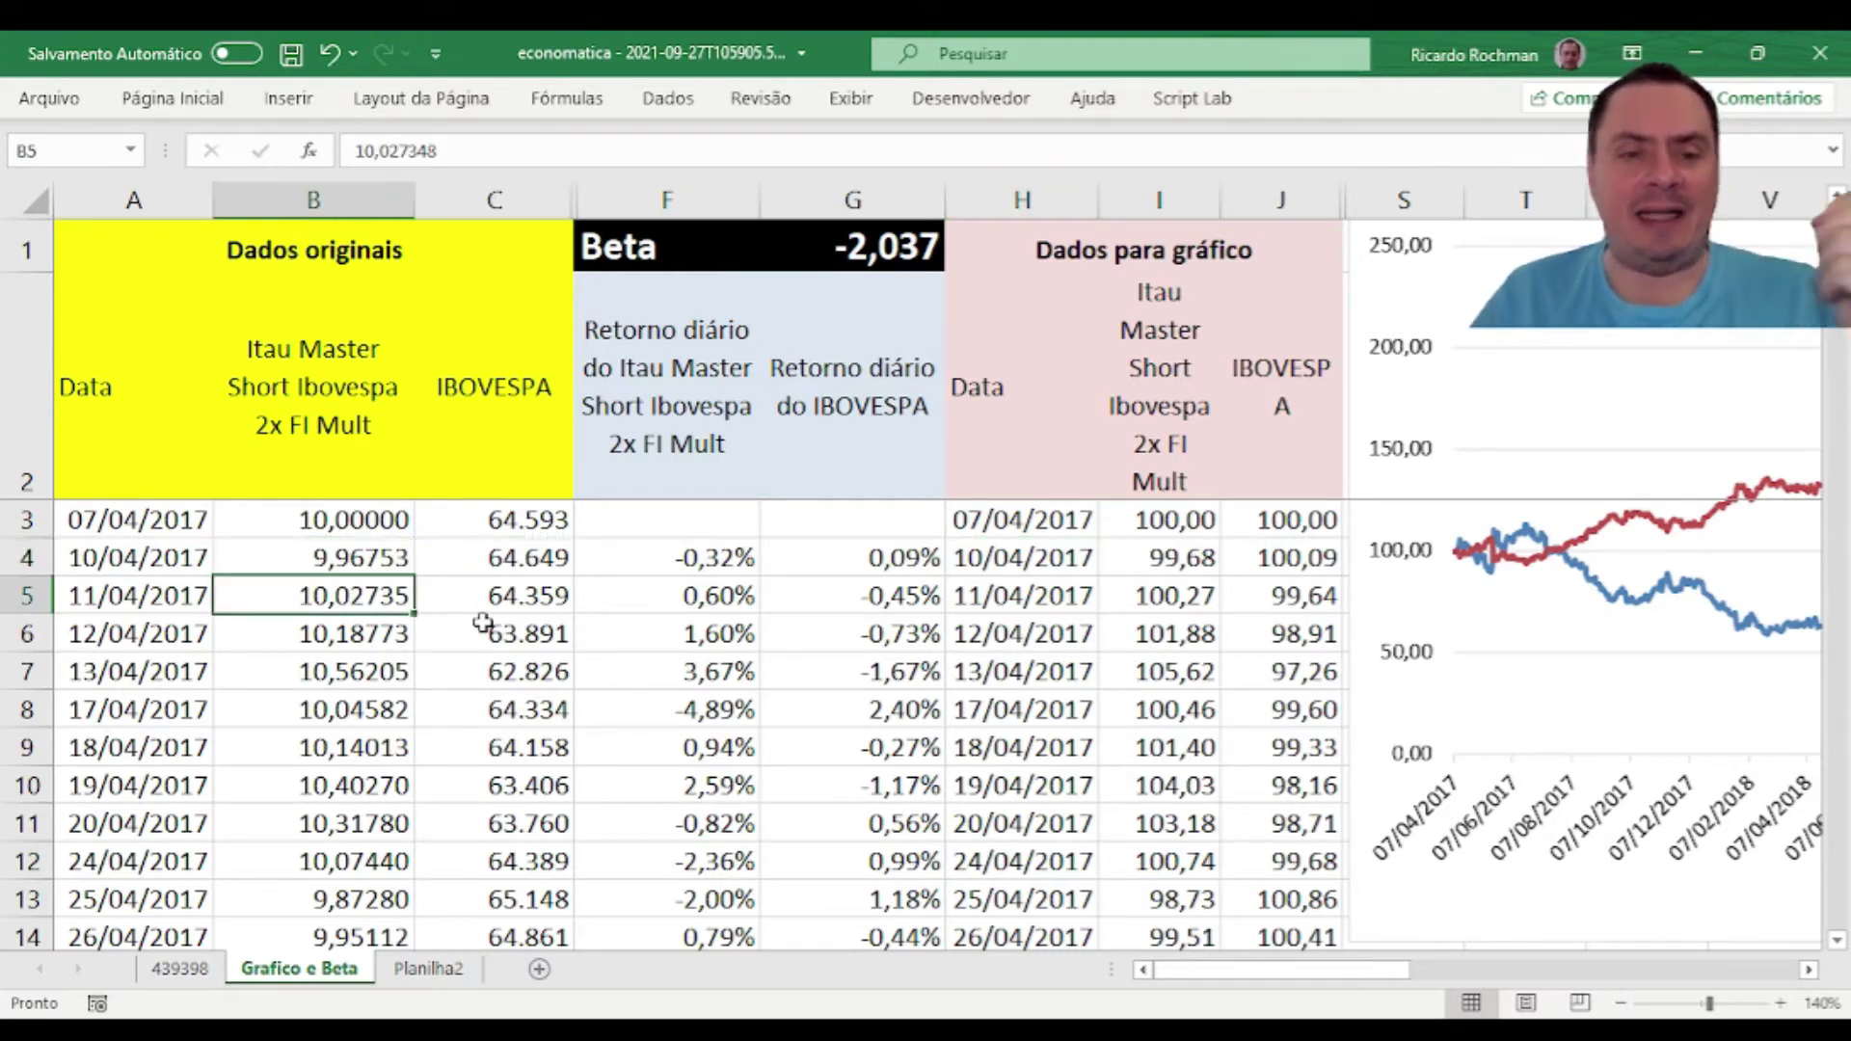
pyautogui.click(482, 624)
# Step: Check the base values of both chart series in row 3 and the fund's index formula in I4
pyautogui.click(1196, 521)
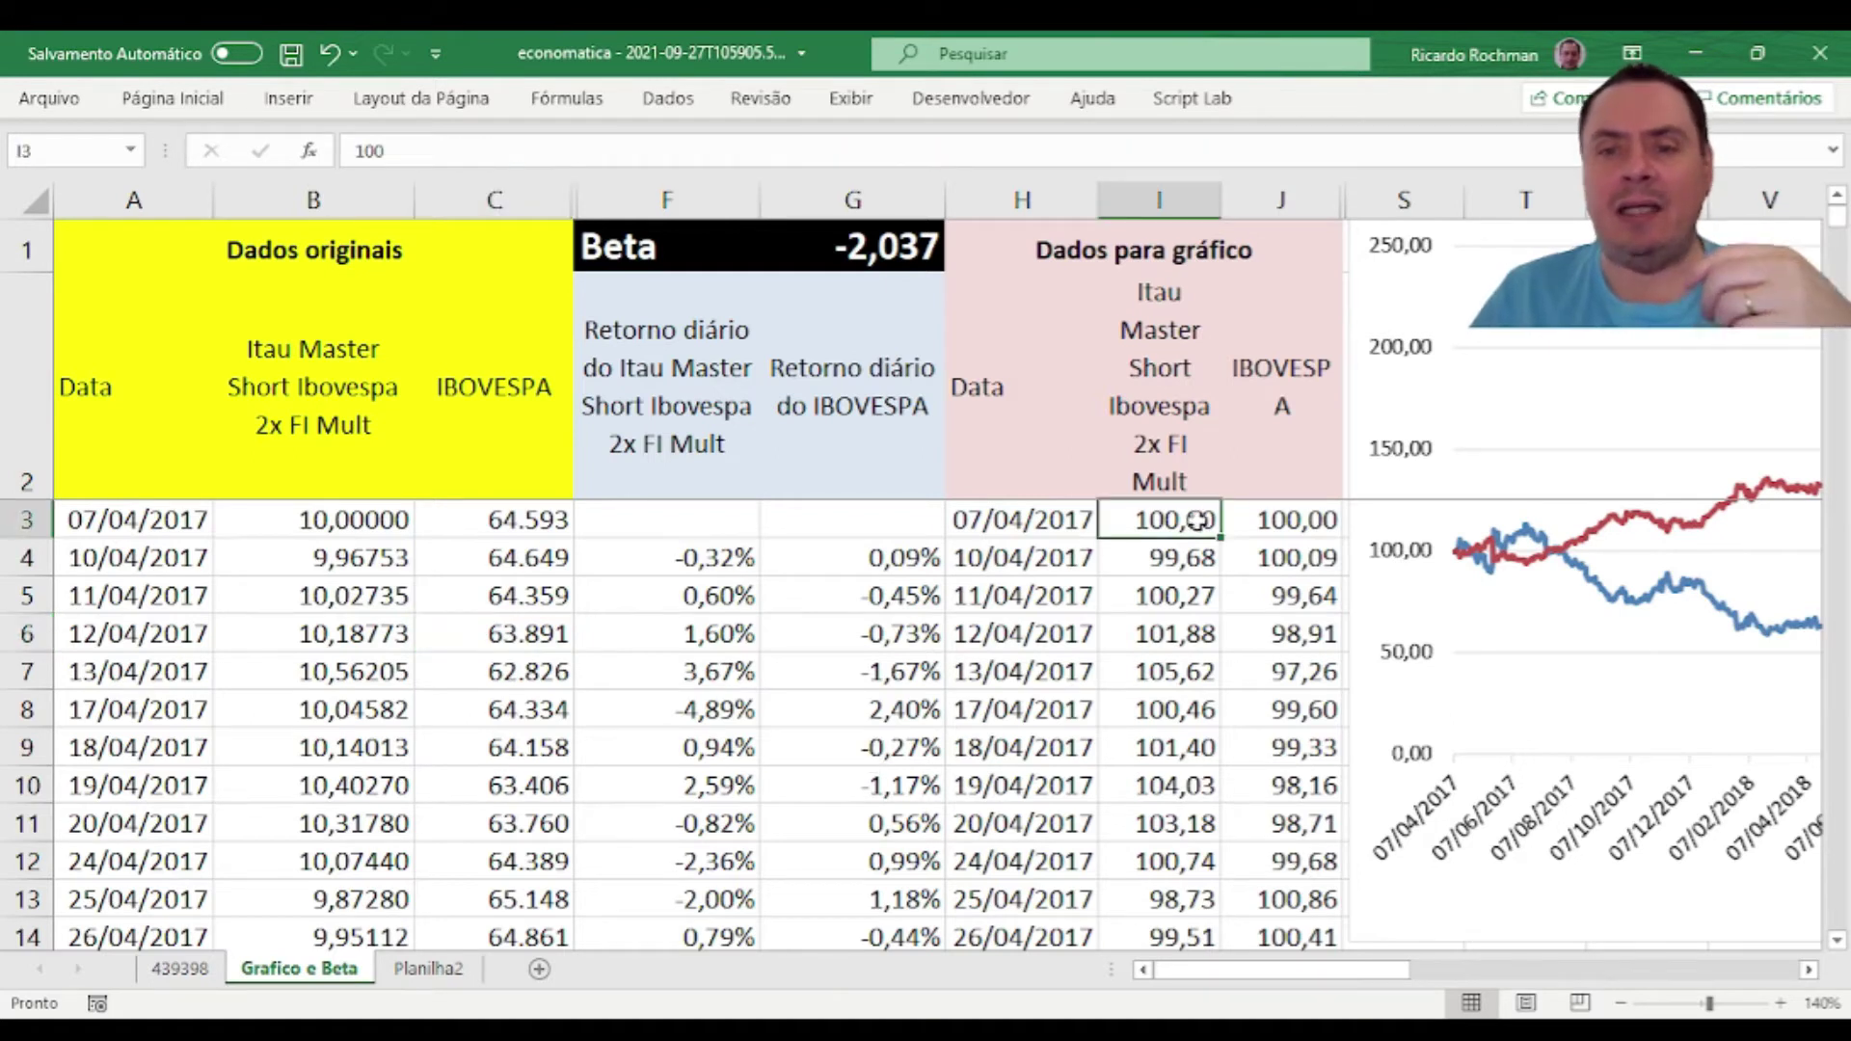
pyautogui.click(1244, 520)
pyautogui.click(1187, 521)
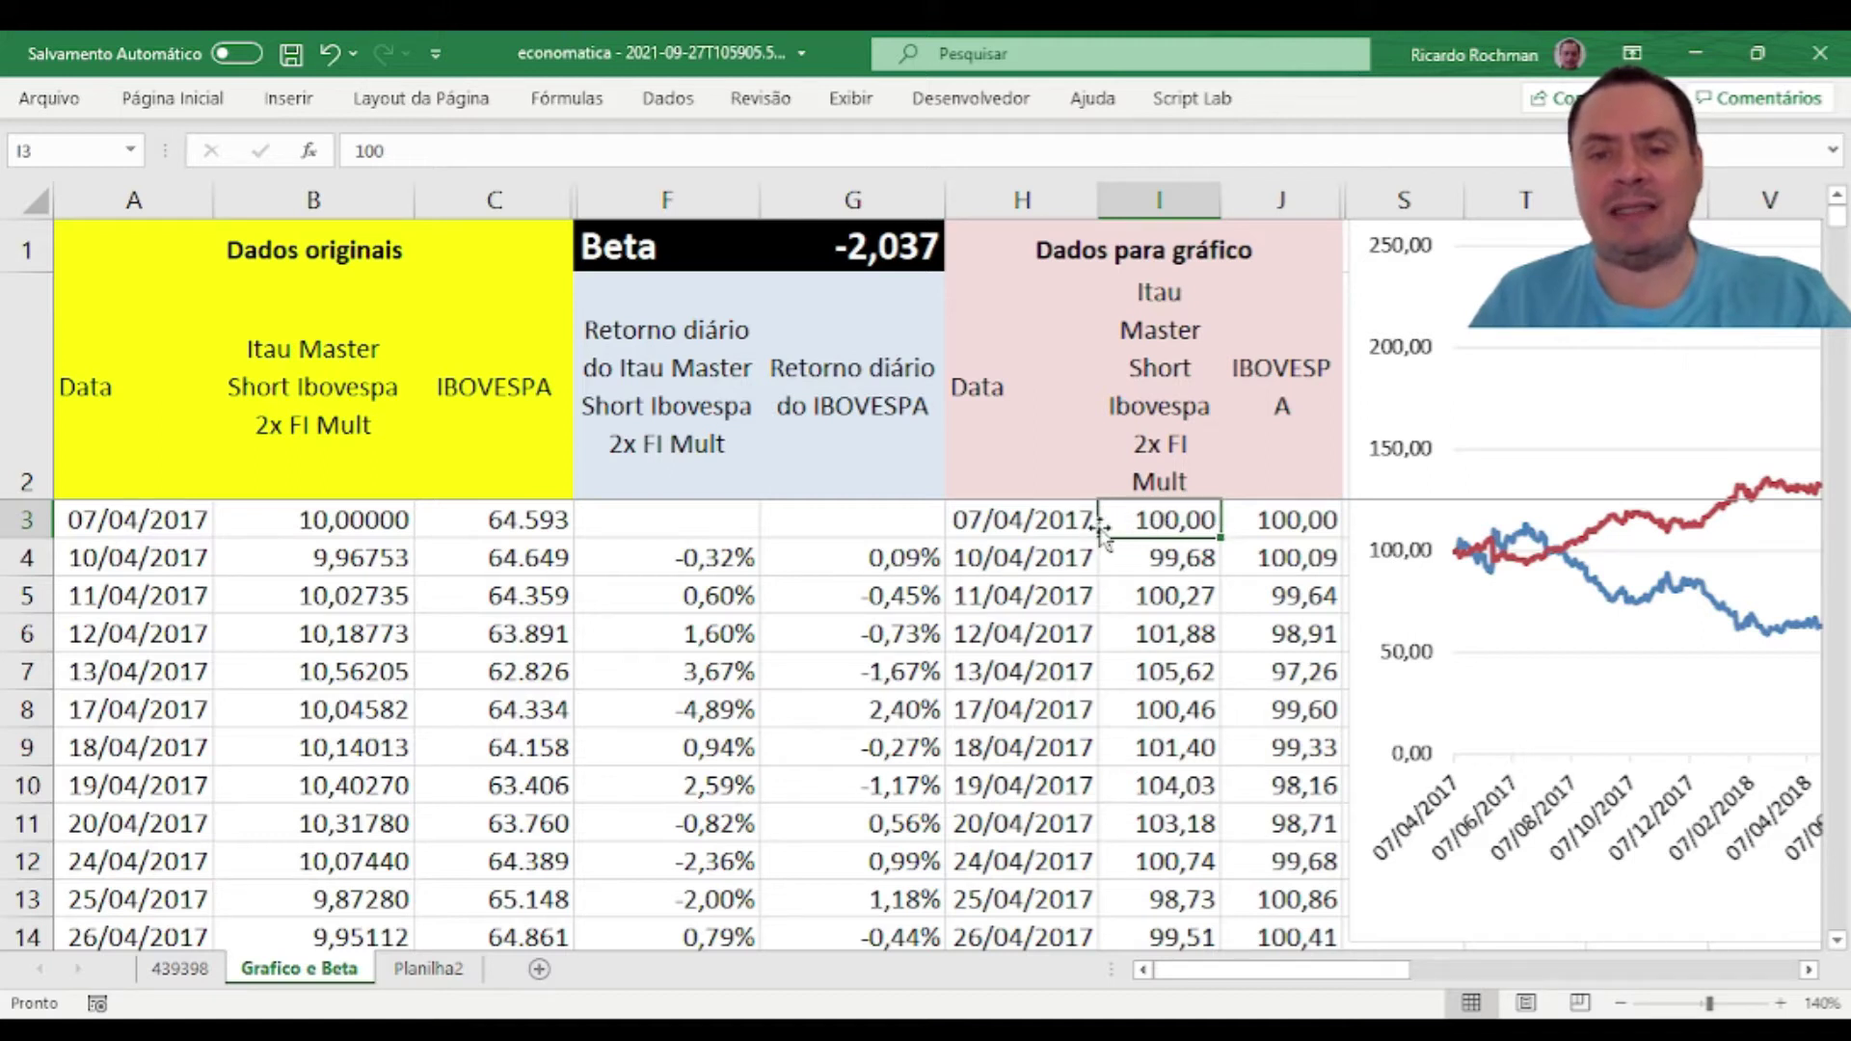
pyautogui.click(1152, 561)
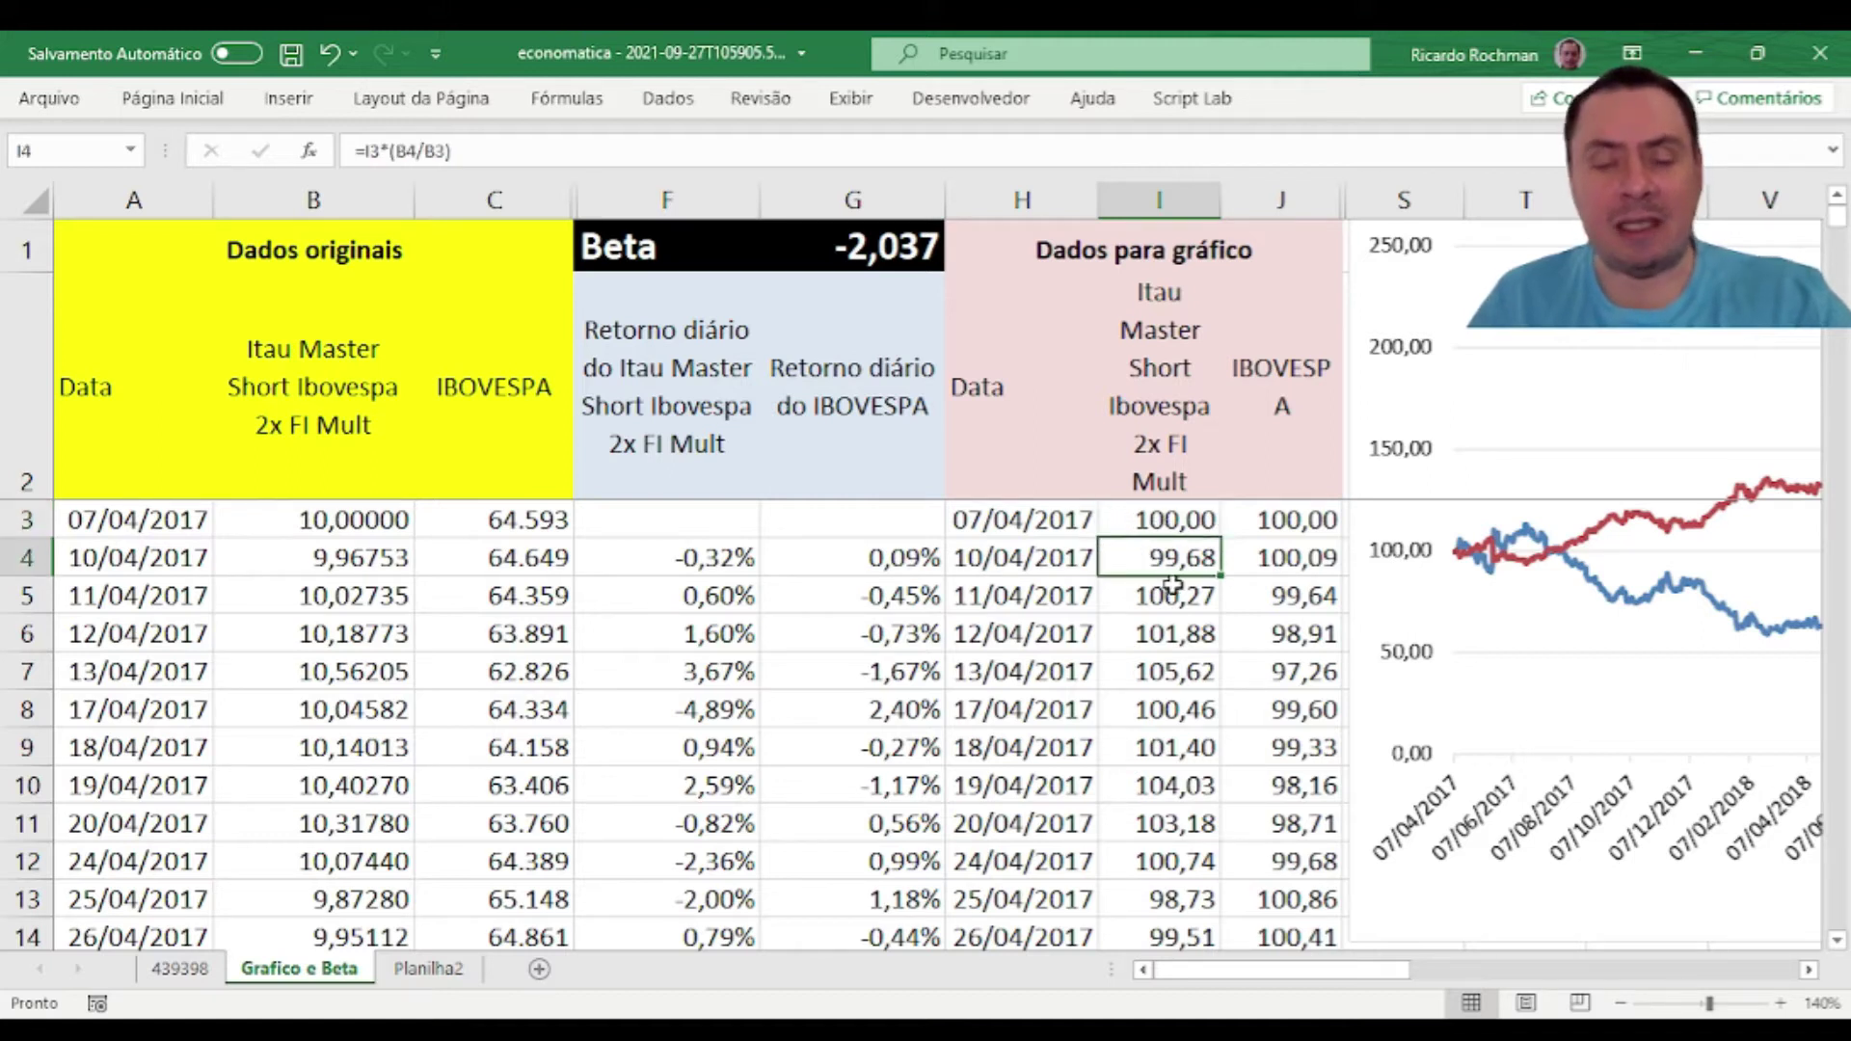
pyautogui.press('F2')
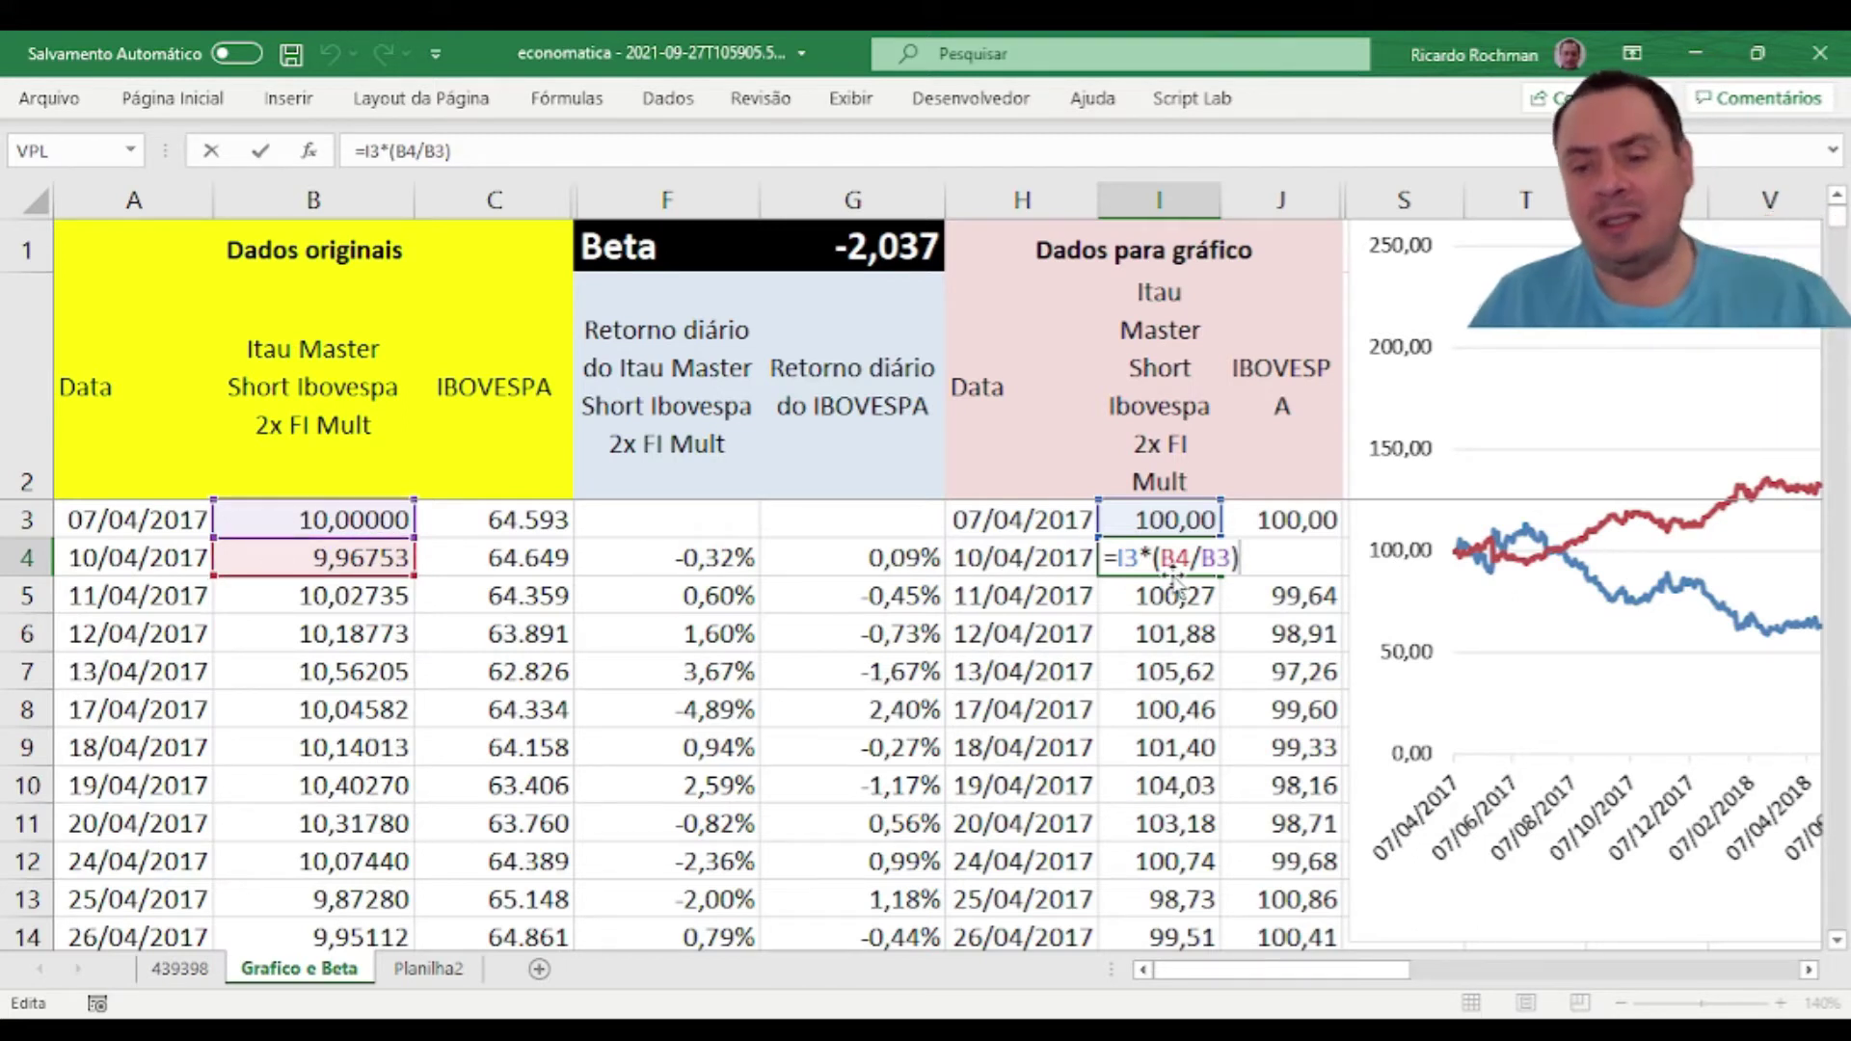
pyautogui.press('Return')
# Step: Inspect the IBOVESPA index formula in J4 and the fund's following index formula in I5
pyautogui.click(1263, 549)
pyautogui.hotkey('ctrl', 'r')
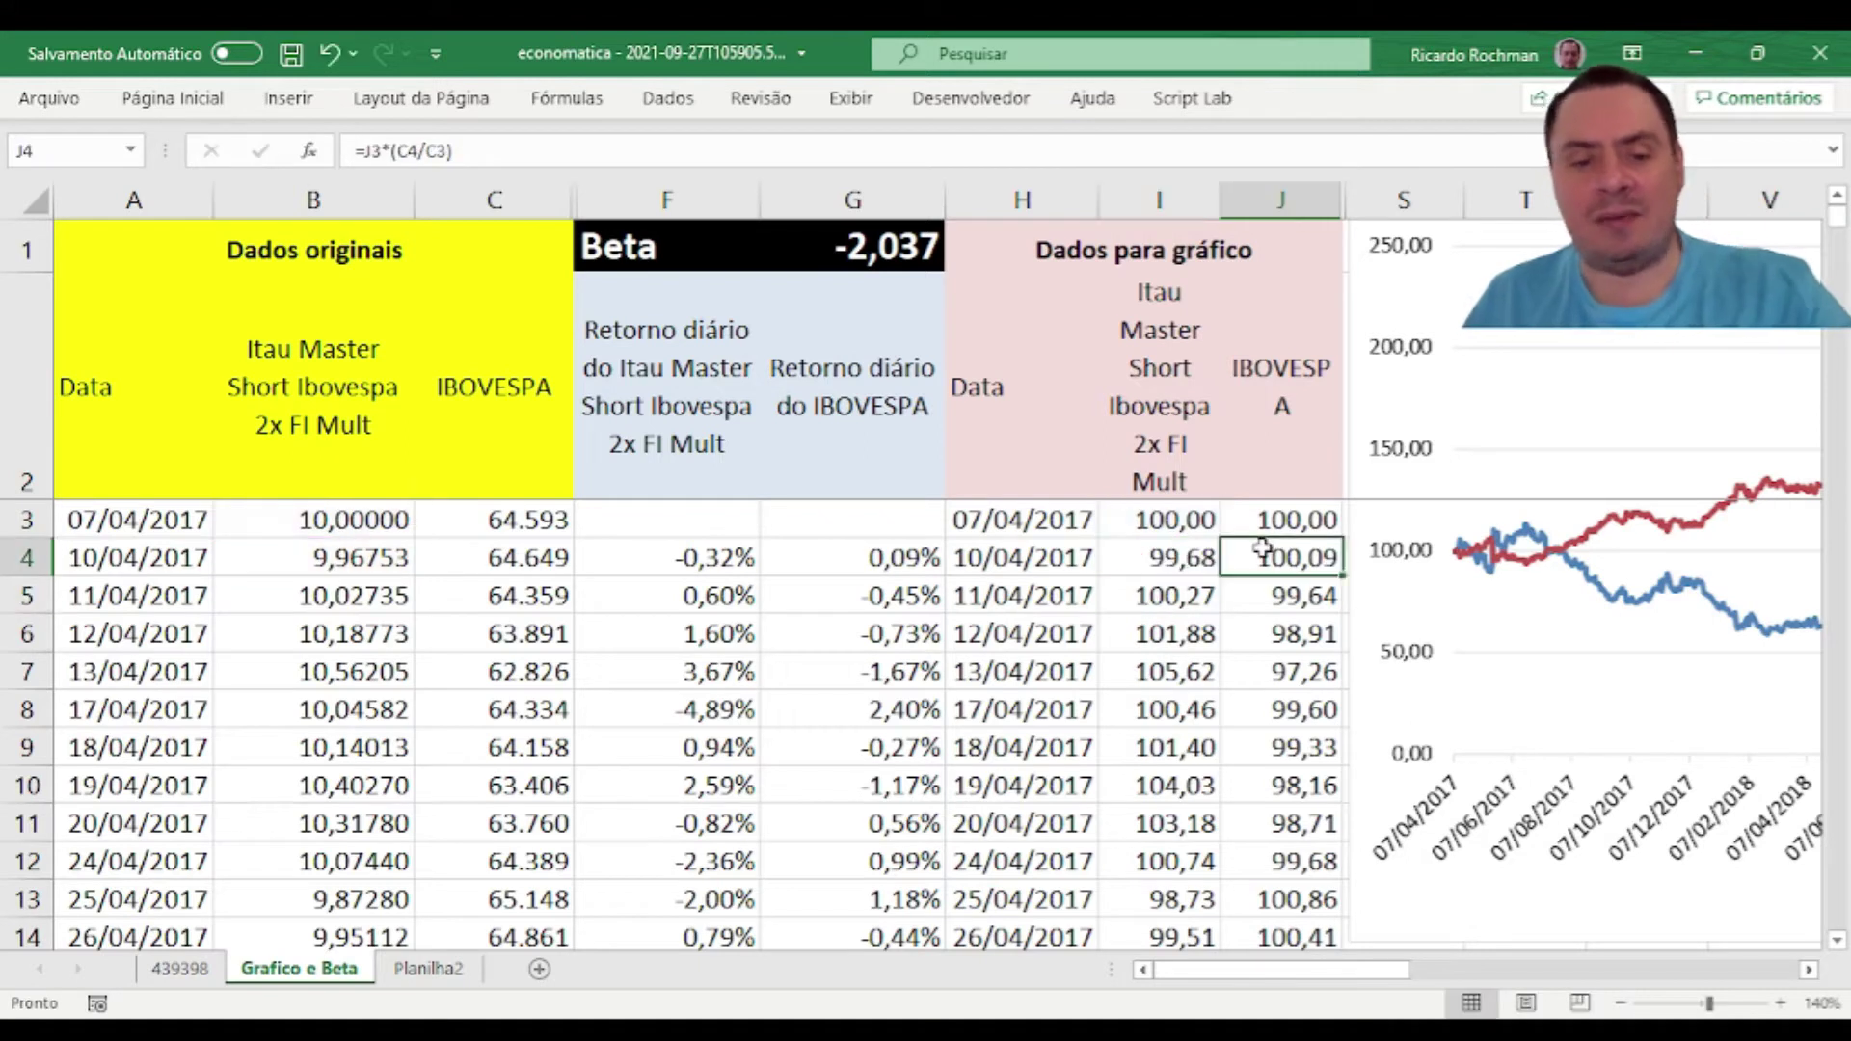
pyautogui.press('F2')
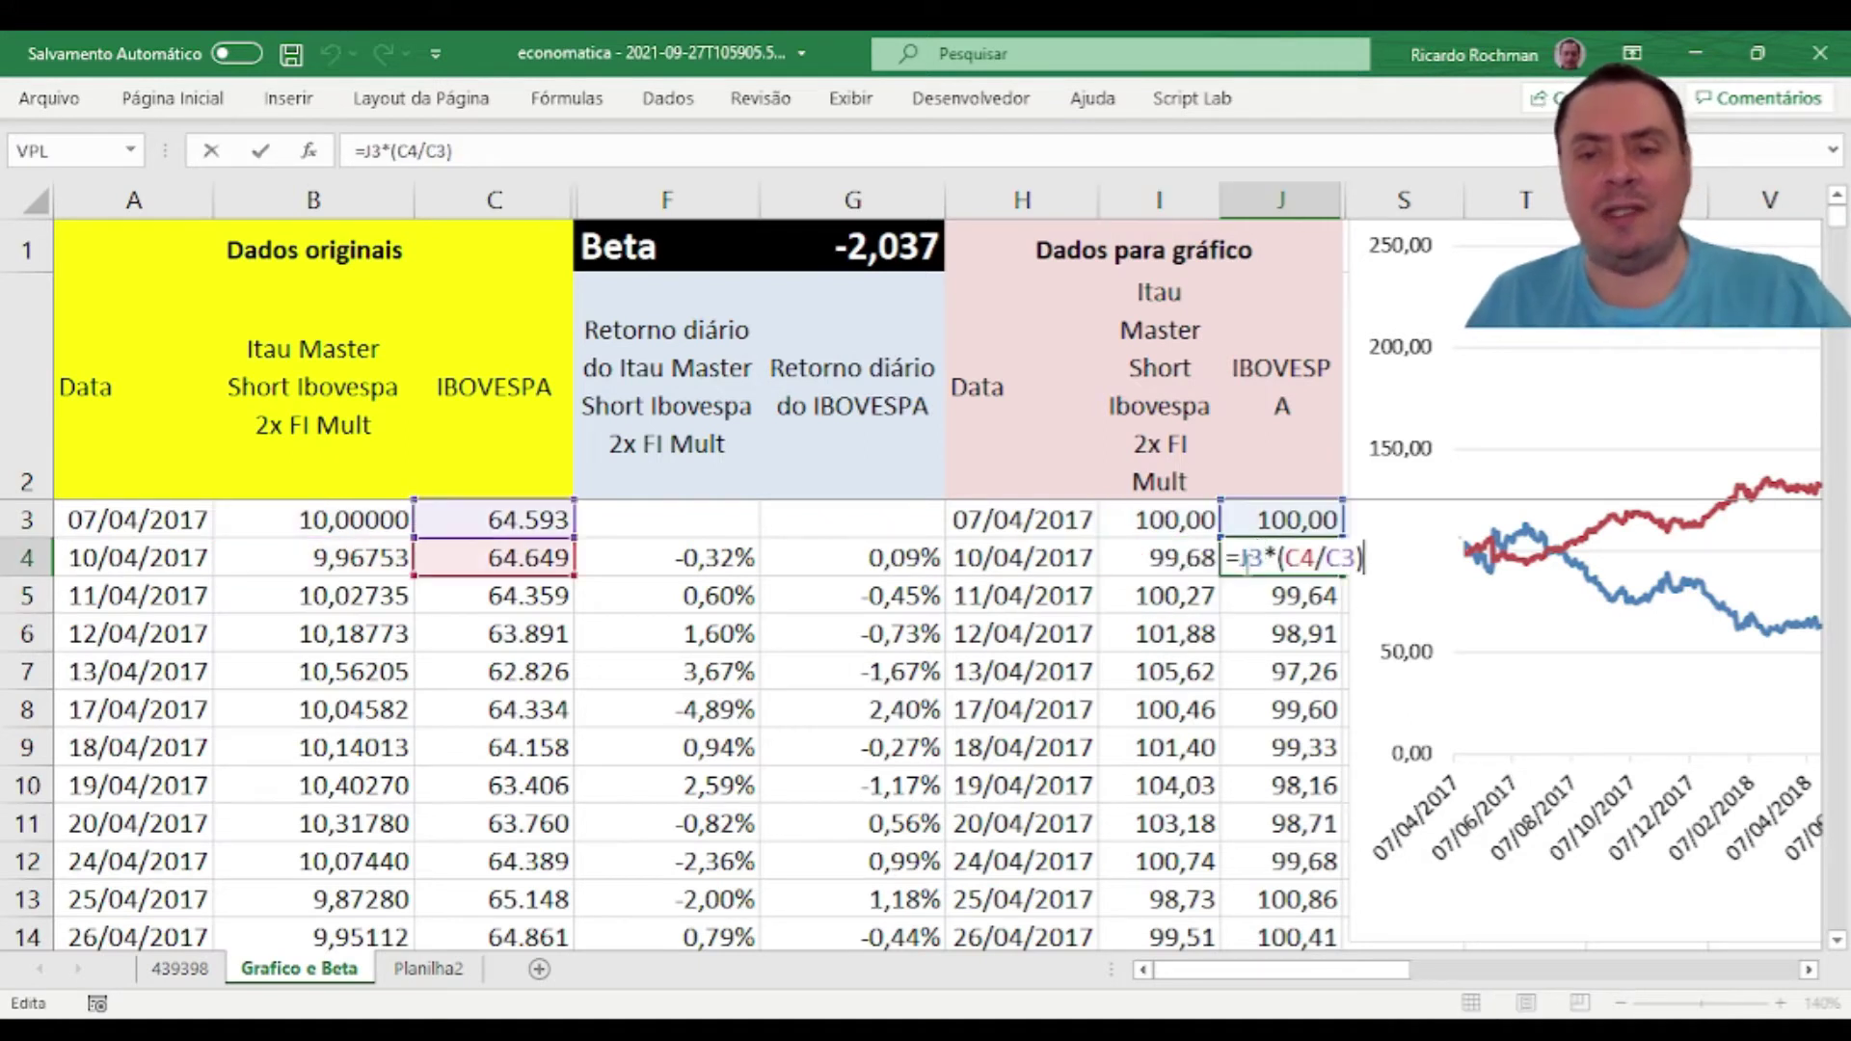
pyautogui.press('Escape')
pyautogui.click(1176, 595)
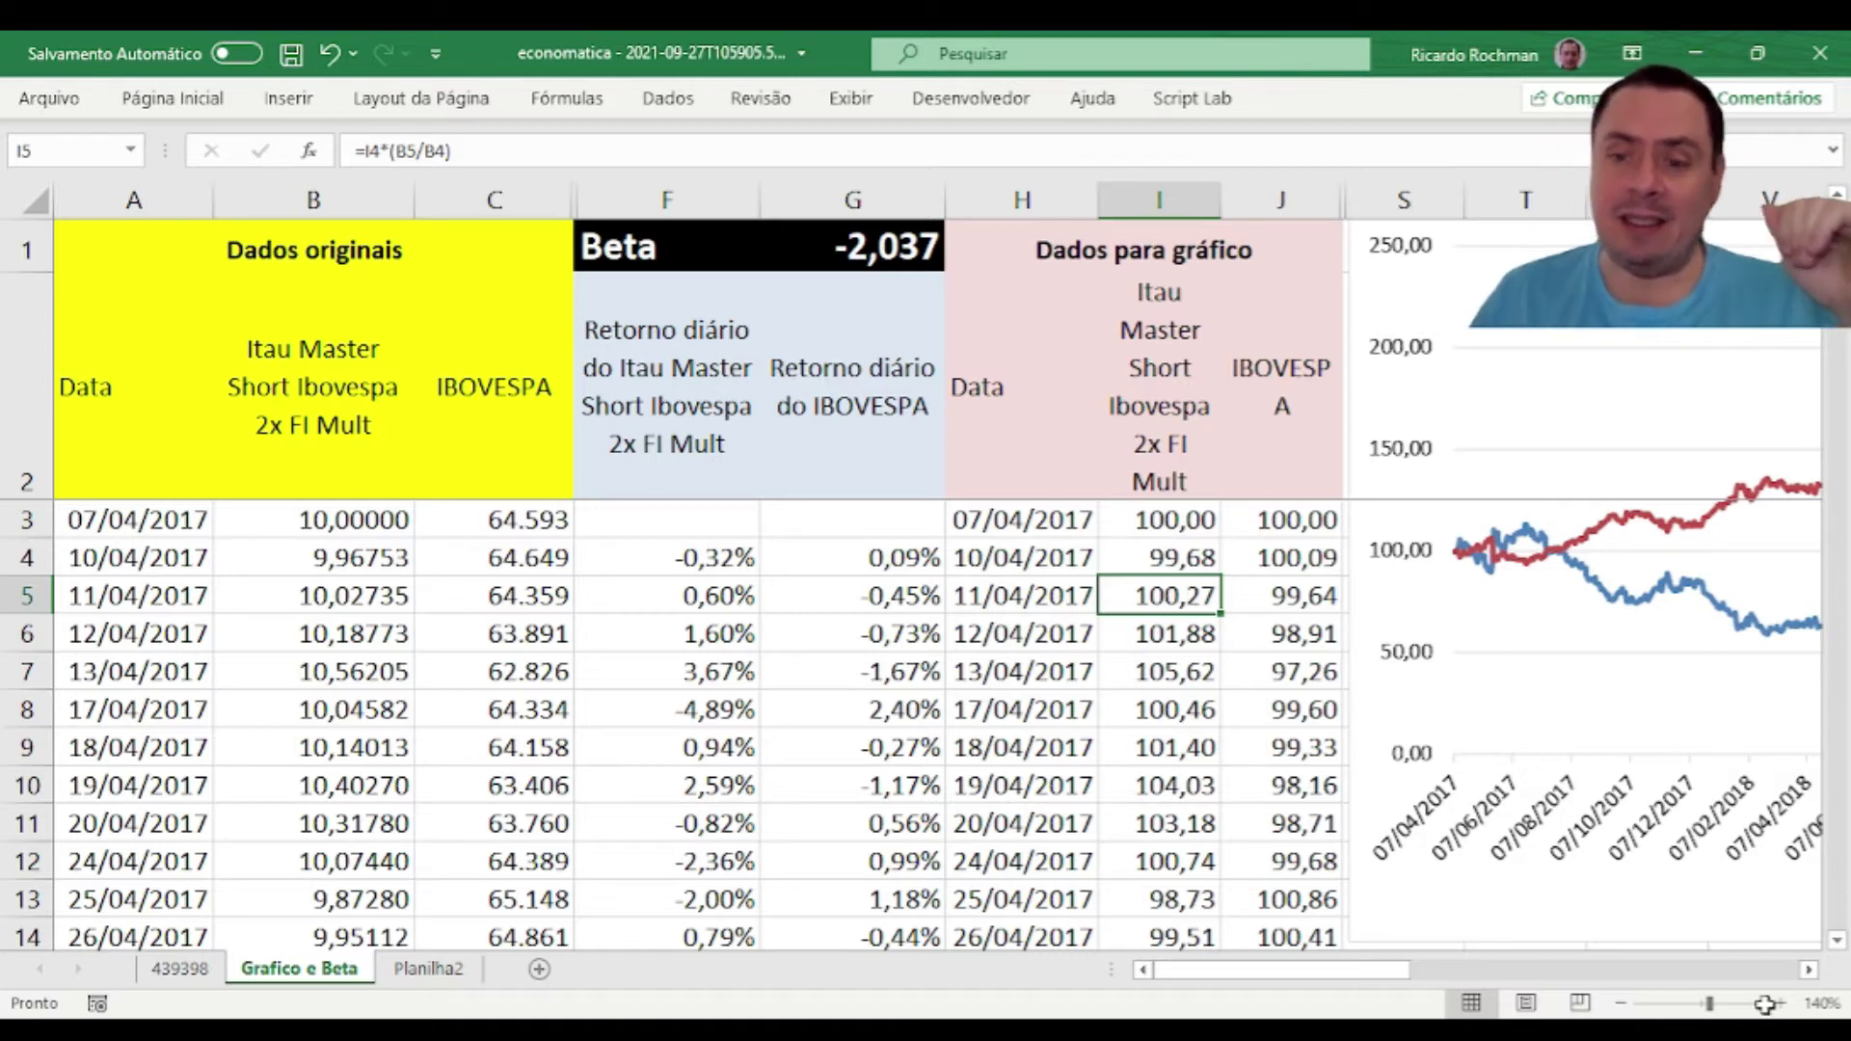
# Step: Examine the full line chart comparing the Itau Master Short Ibovespa 2x fund with IBOVESPA from 07/04/2017 onward
pyautogui.click(1809, 970)
pyautogui.click(1809, 970)
pyautogui.click(1808, 970)
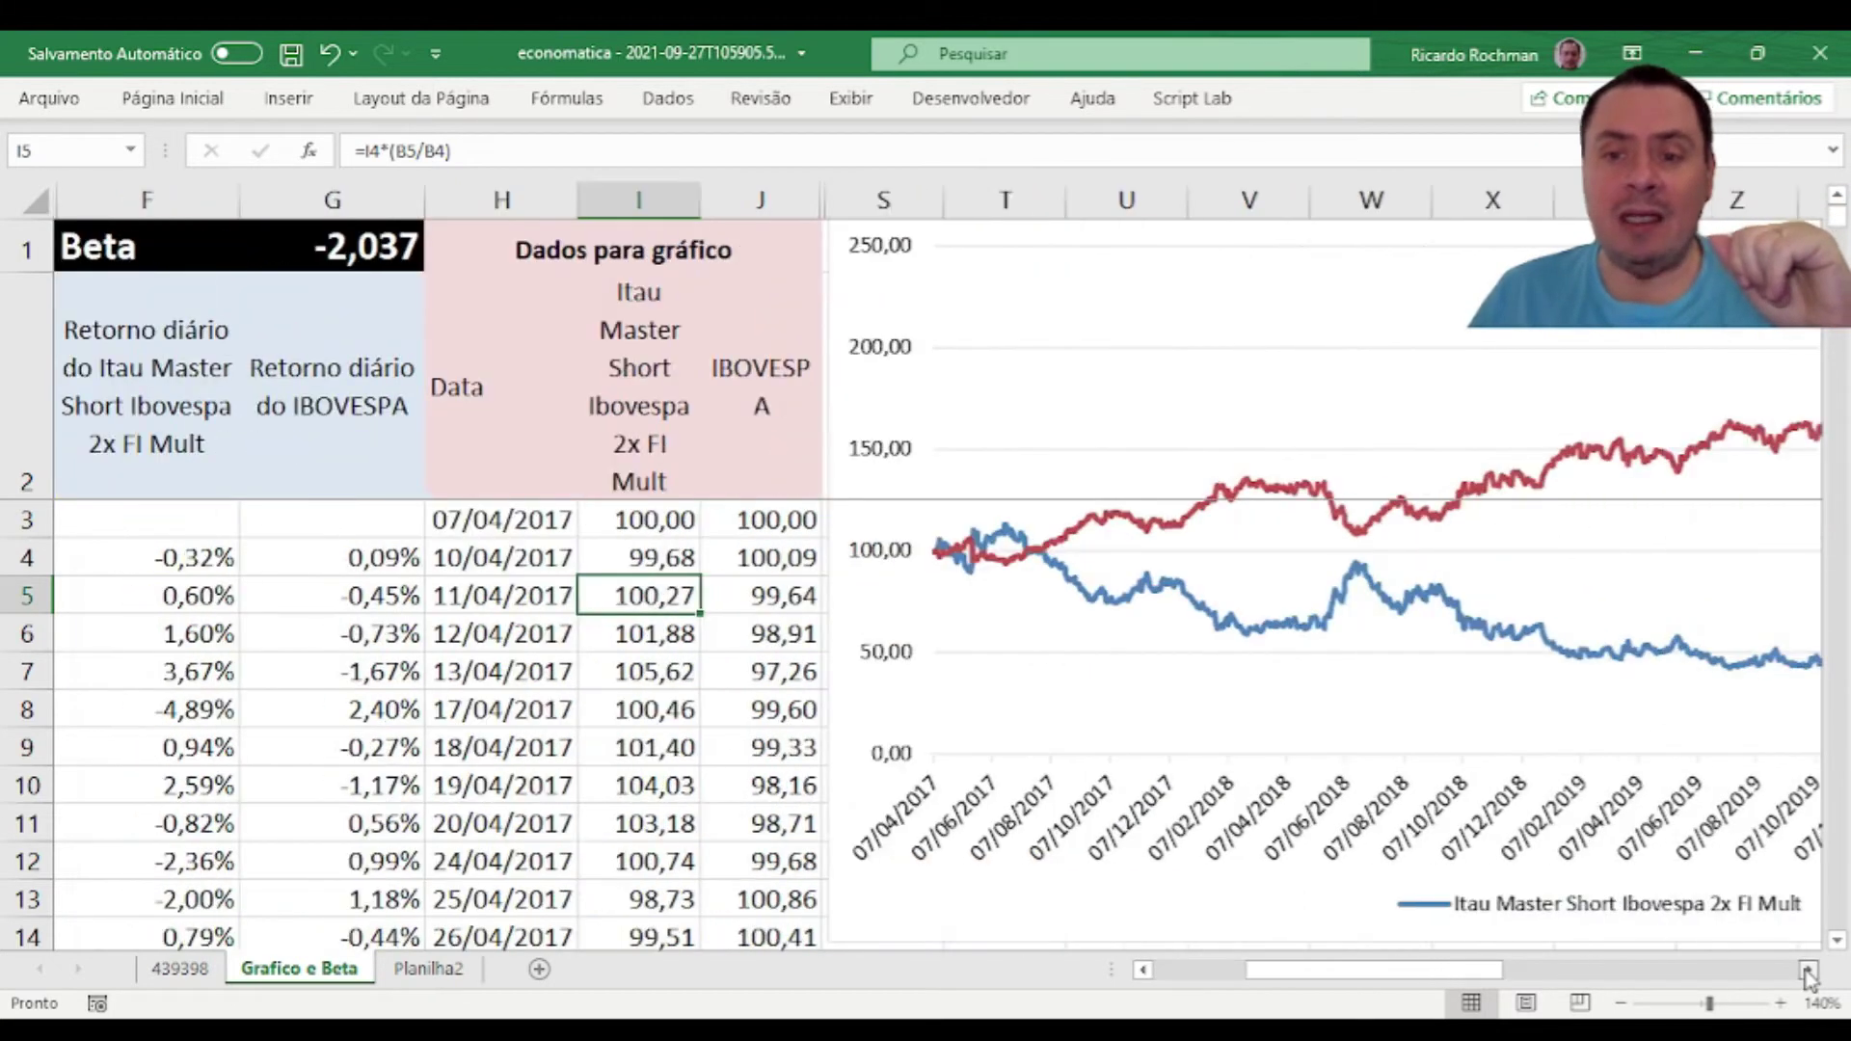
pyautogui.click(1808, 970)
pyautogui.click(1809, 970)
pyautogui.click(1809, 970)
pyautogui.click(1809, 970)
pyautogui.click(1809, 970)
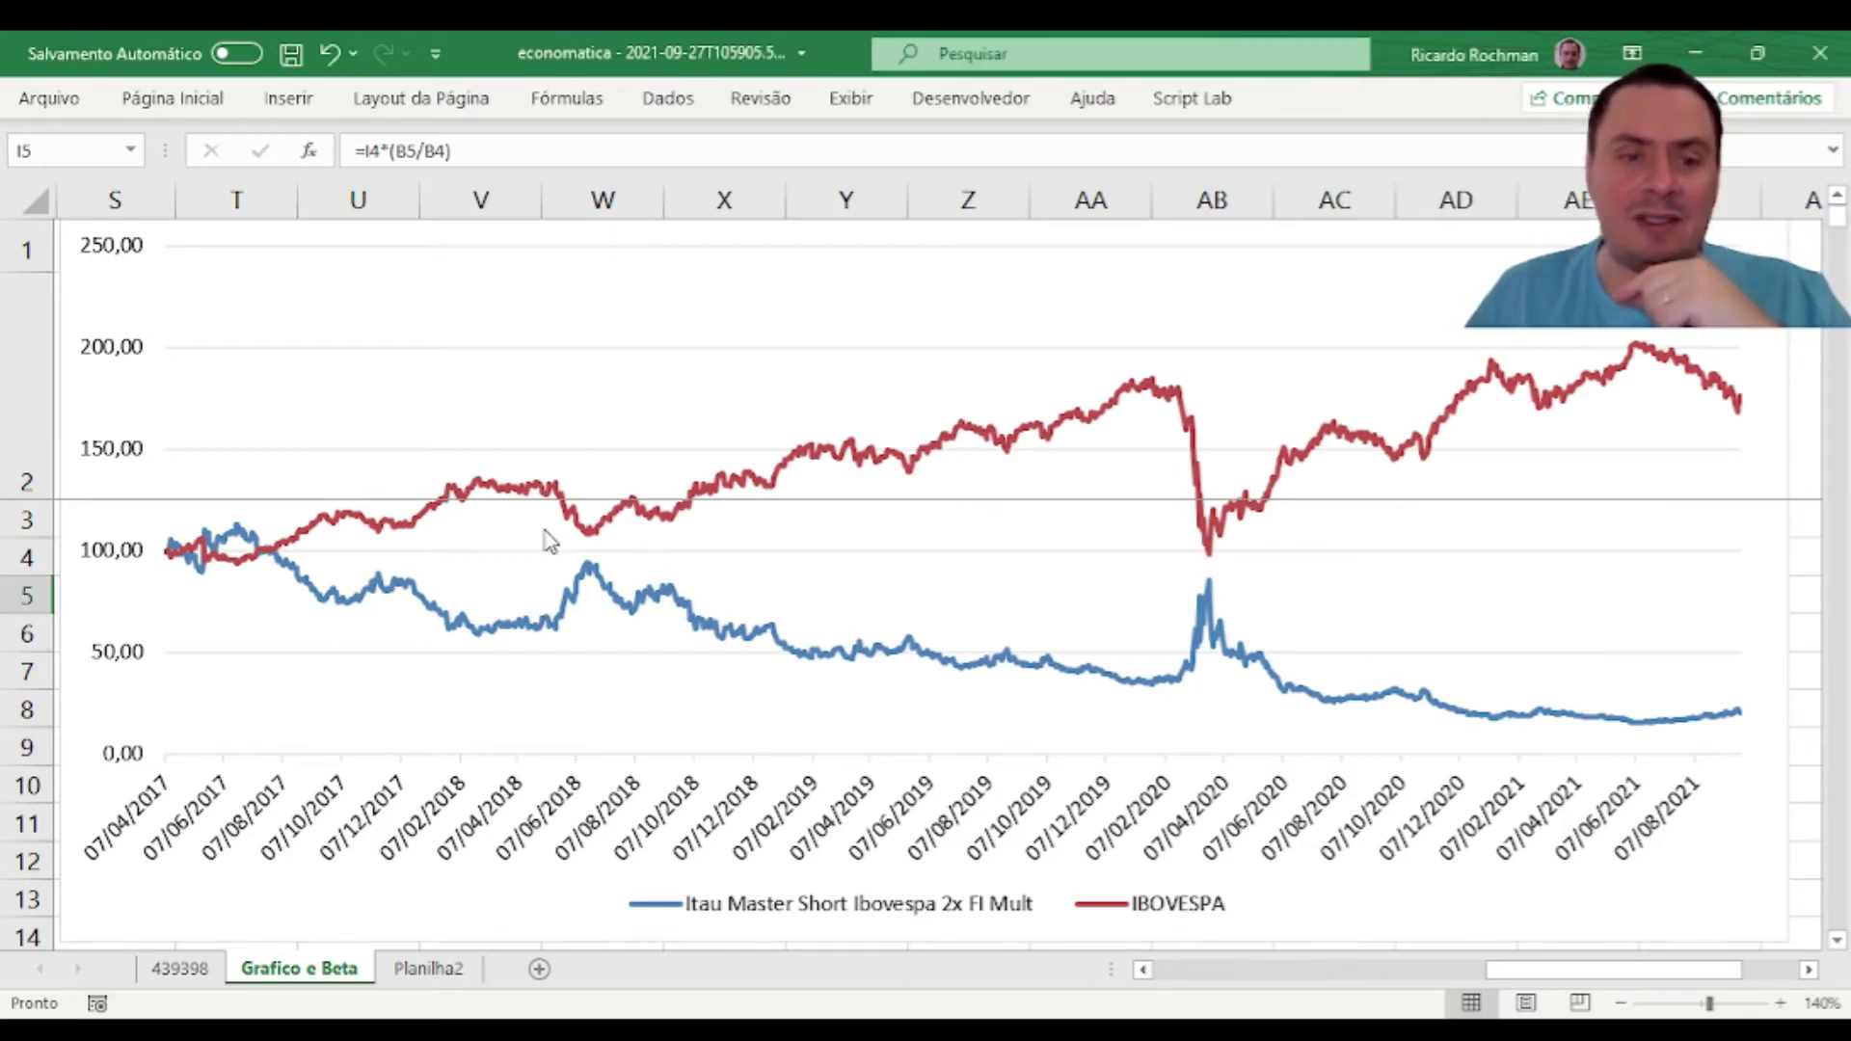
# Step: Draw an ellipse with no fill around the start of both chart lines, from 07/04/2017 to about 07/02/2018
pyautogui.click(286, 106)
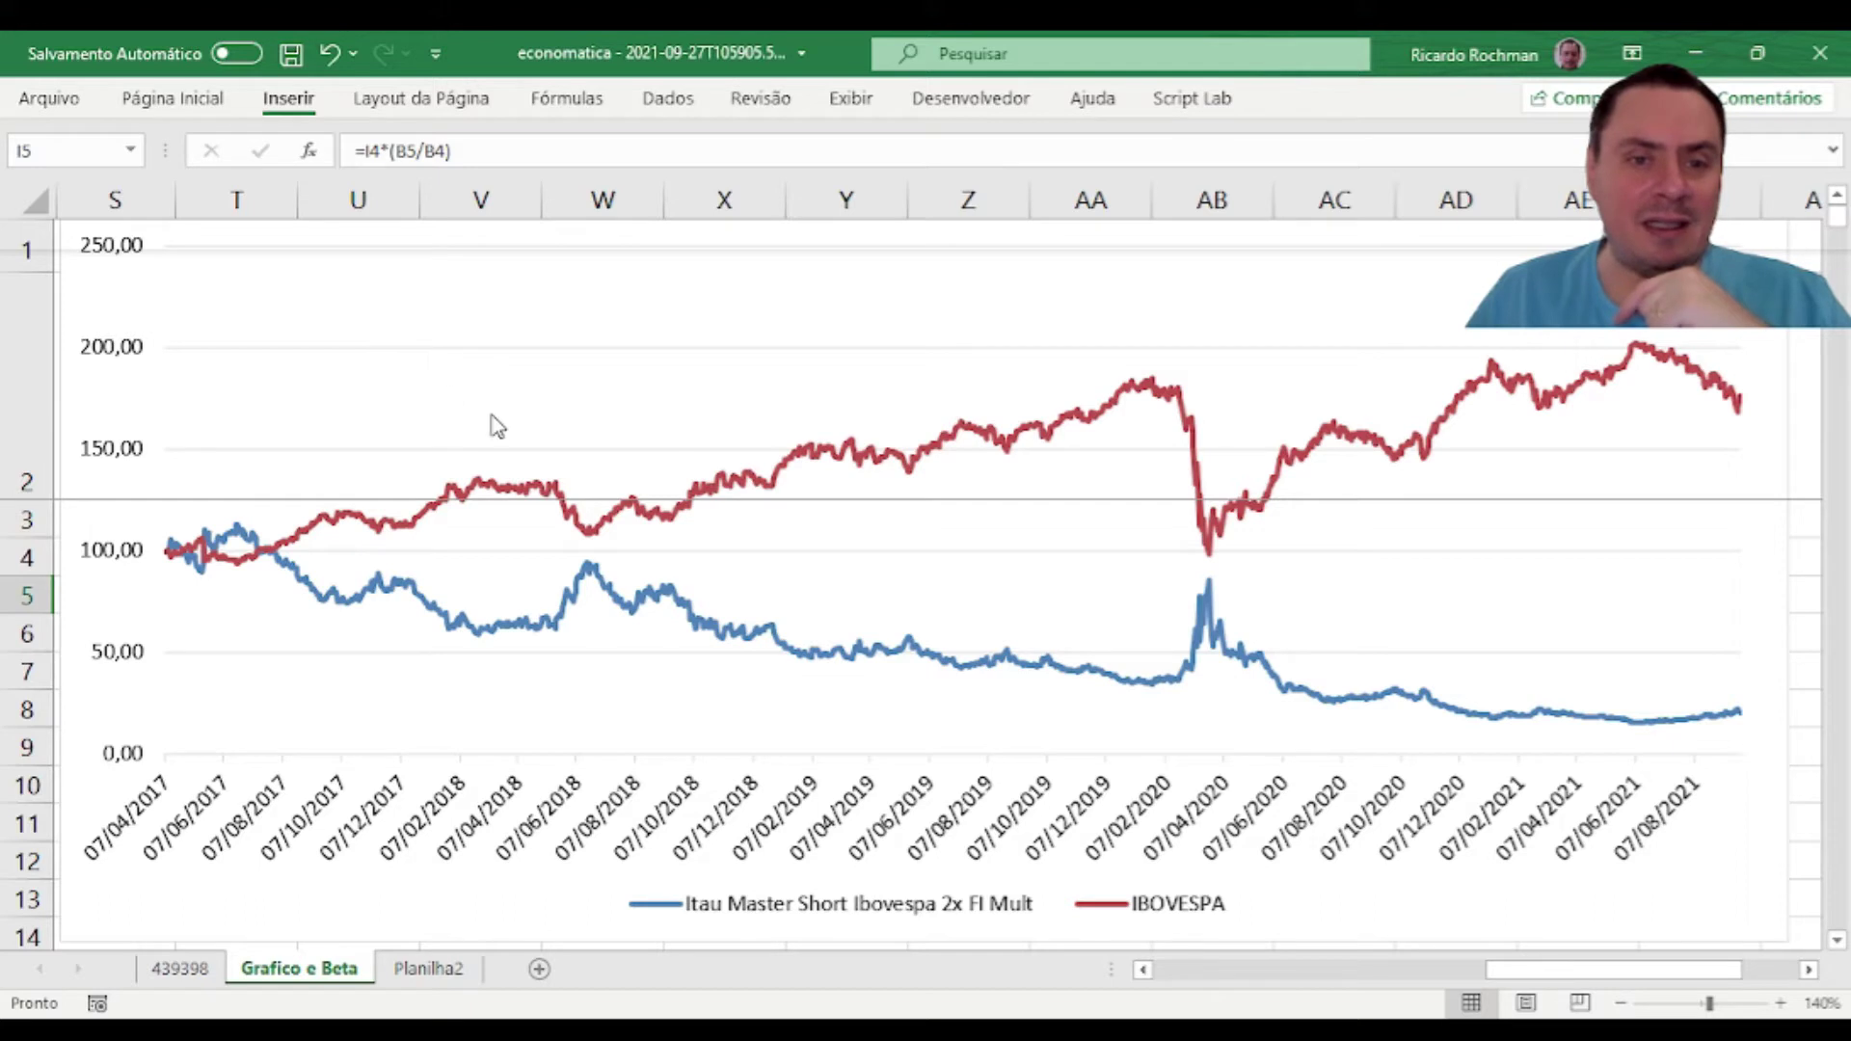
pyautogui.moveTo(126, 467); pyautogui.dragTo(457, 644)
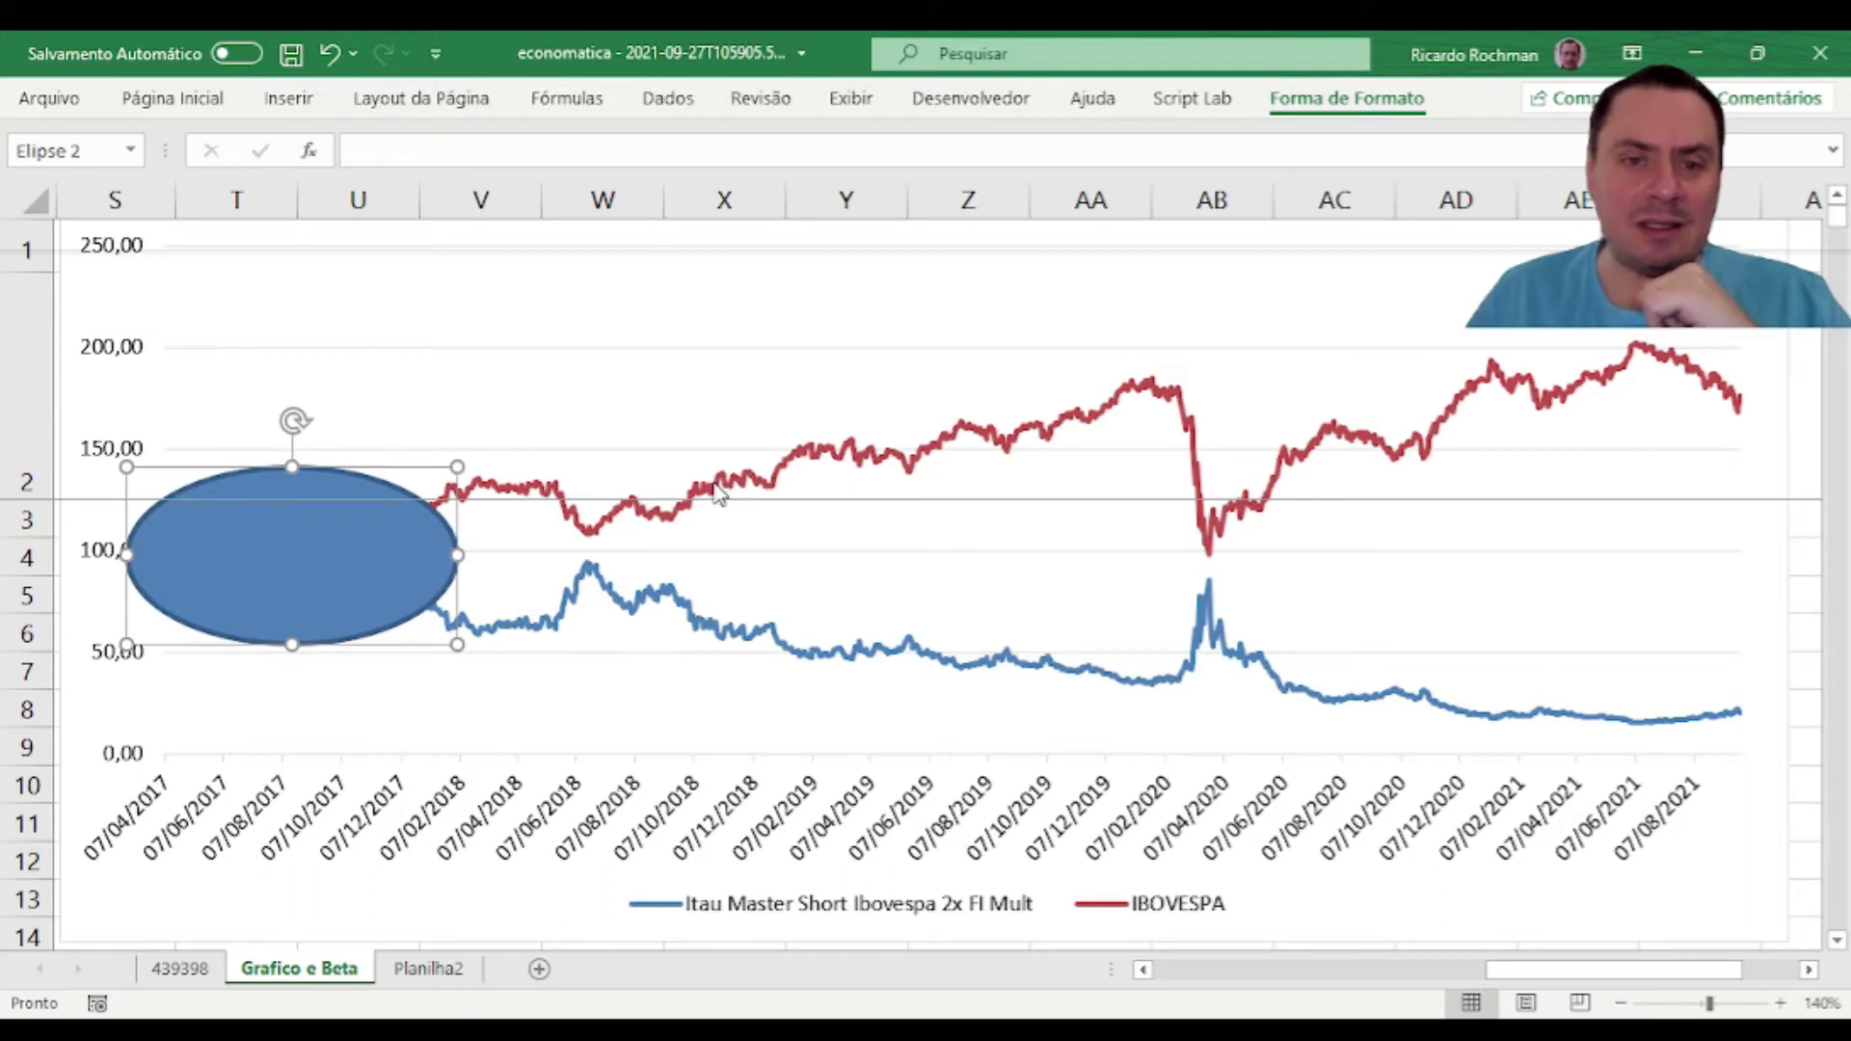
pyautogui.hotkey('ctrl', 'z')
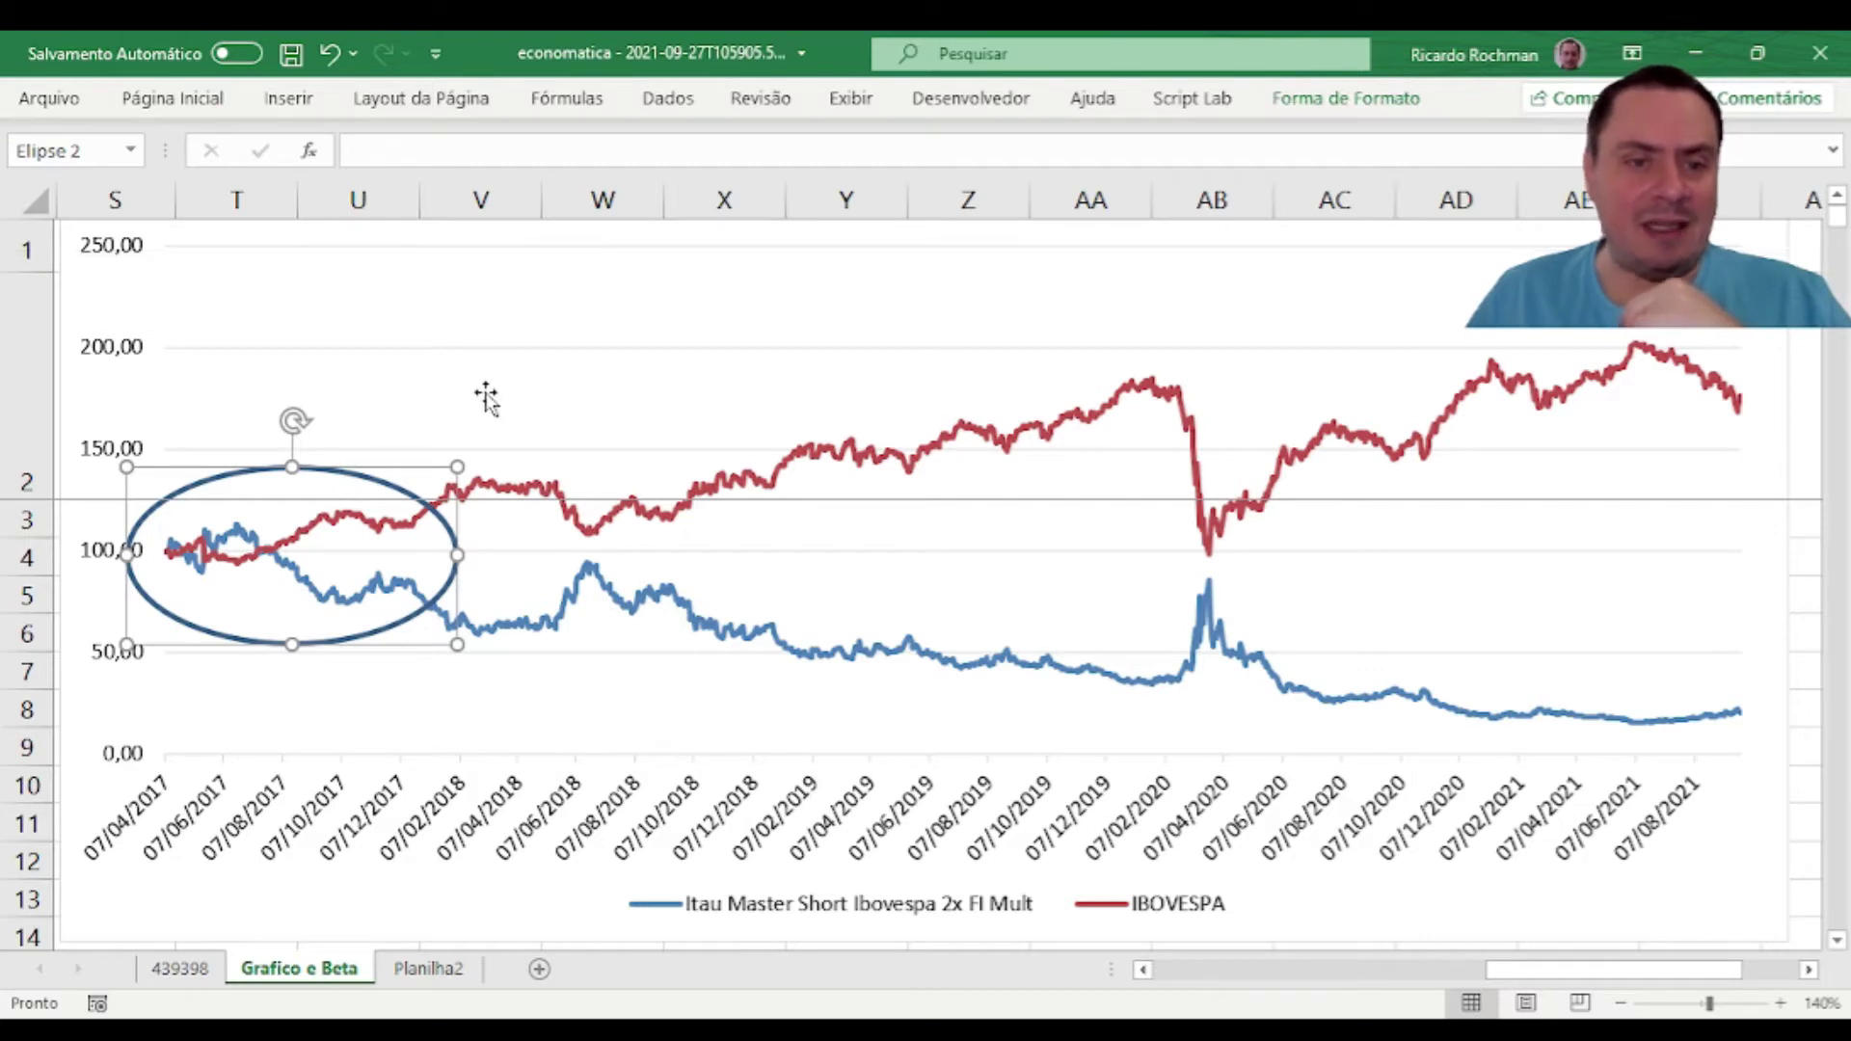
pyautogui.click(591, 691)
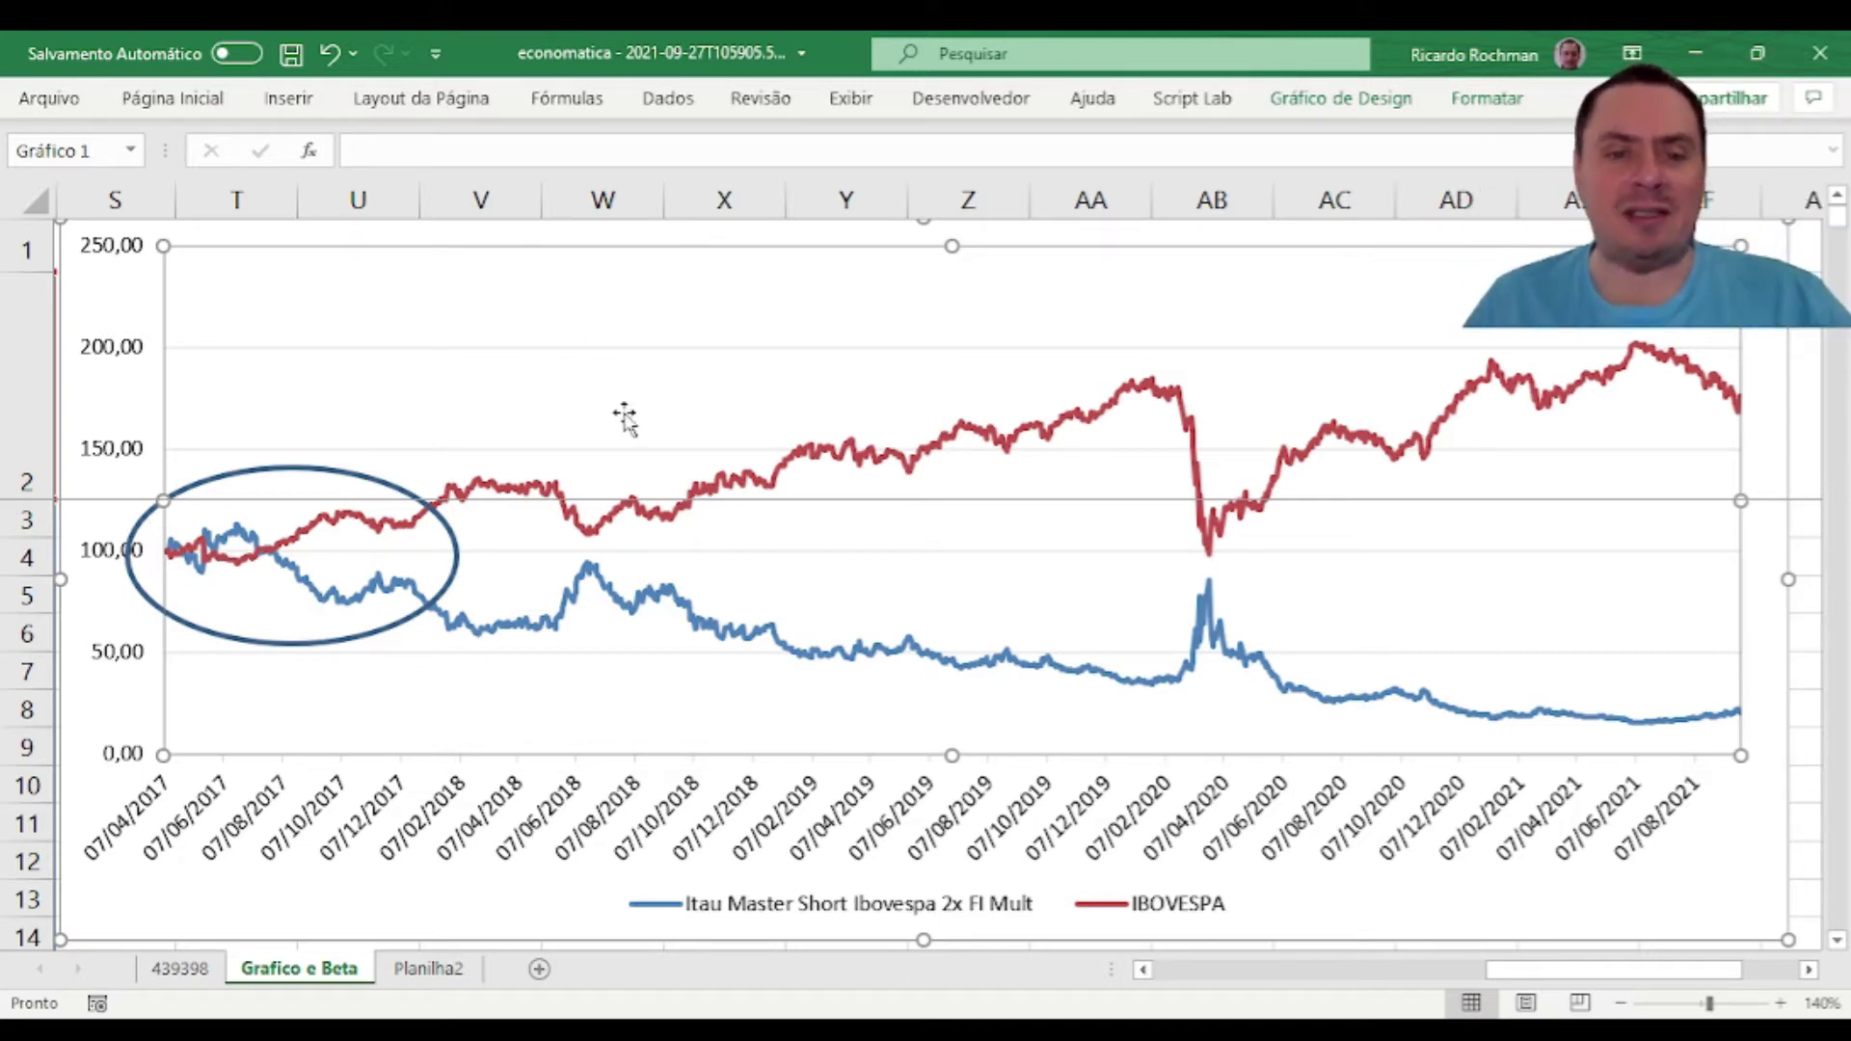
pyautogui.press('Escape')
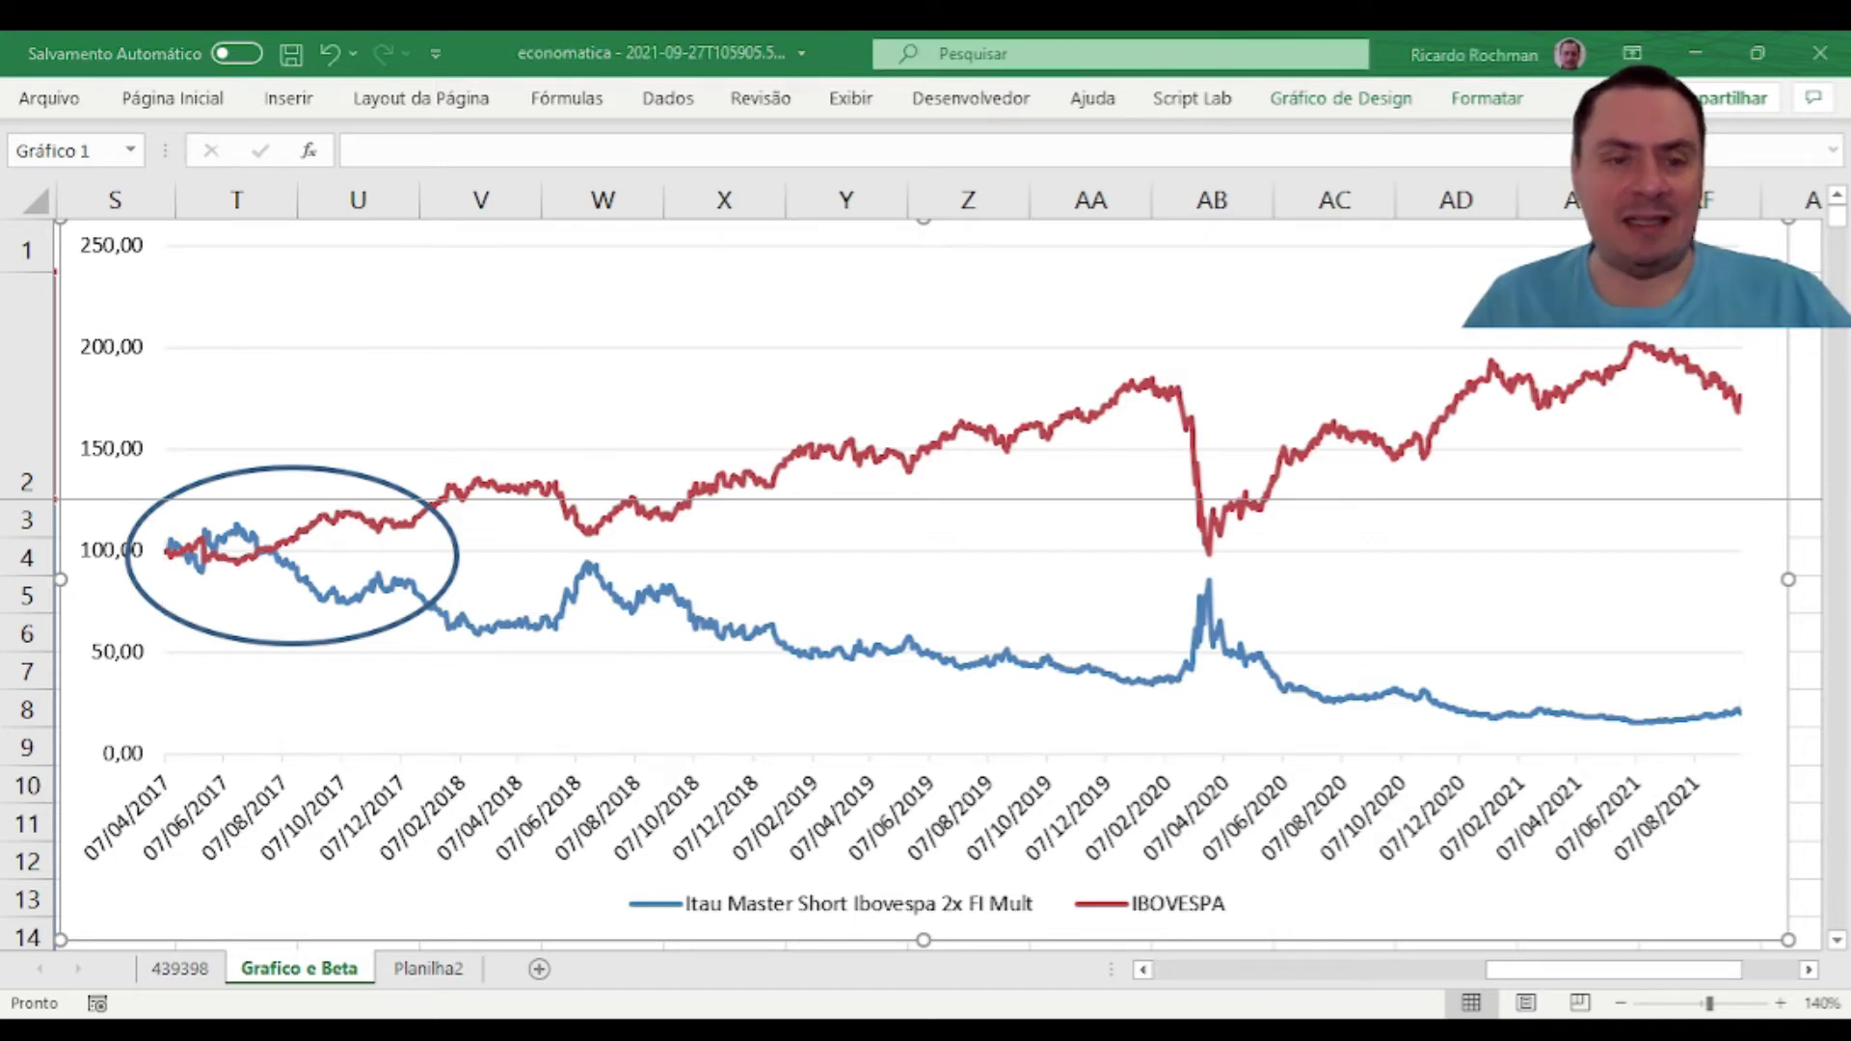